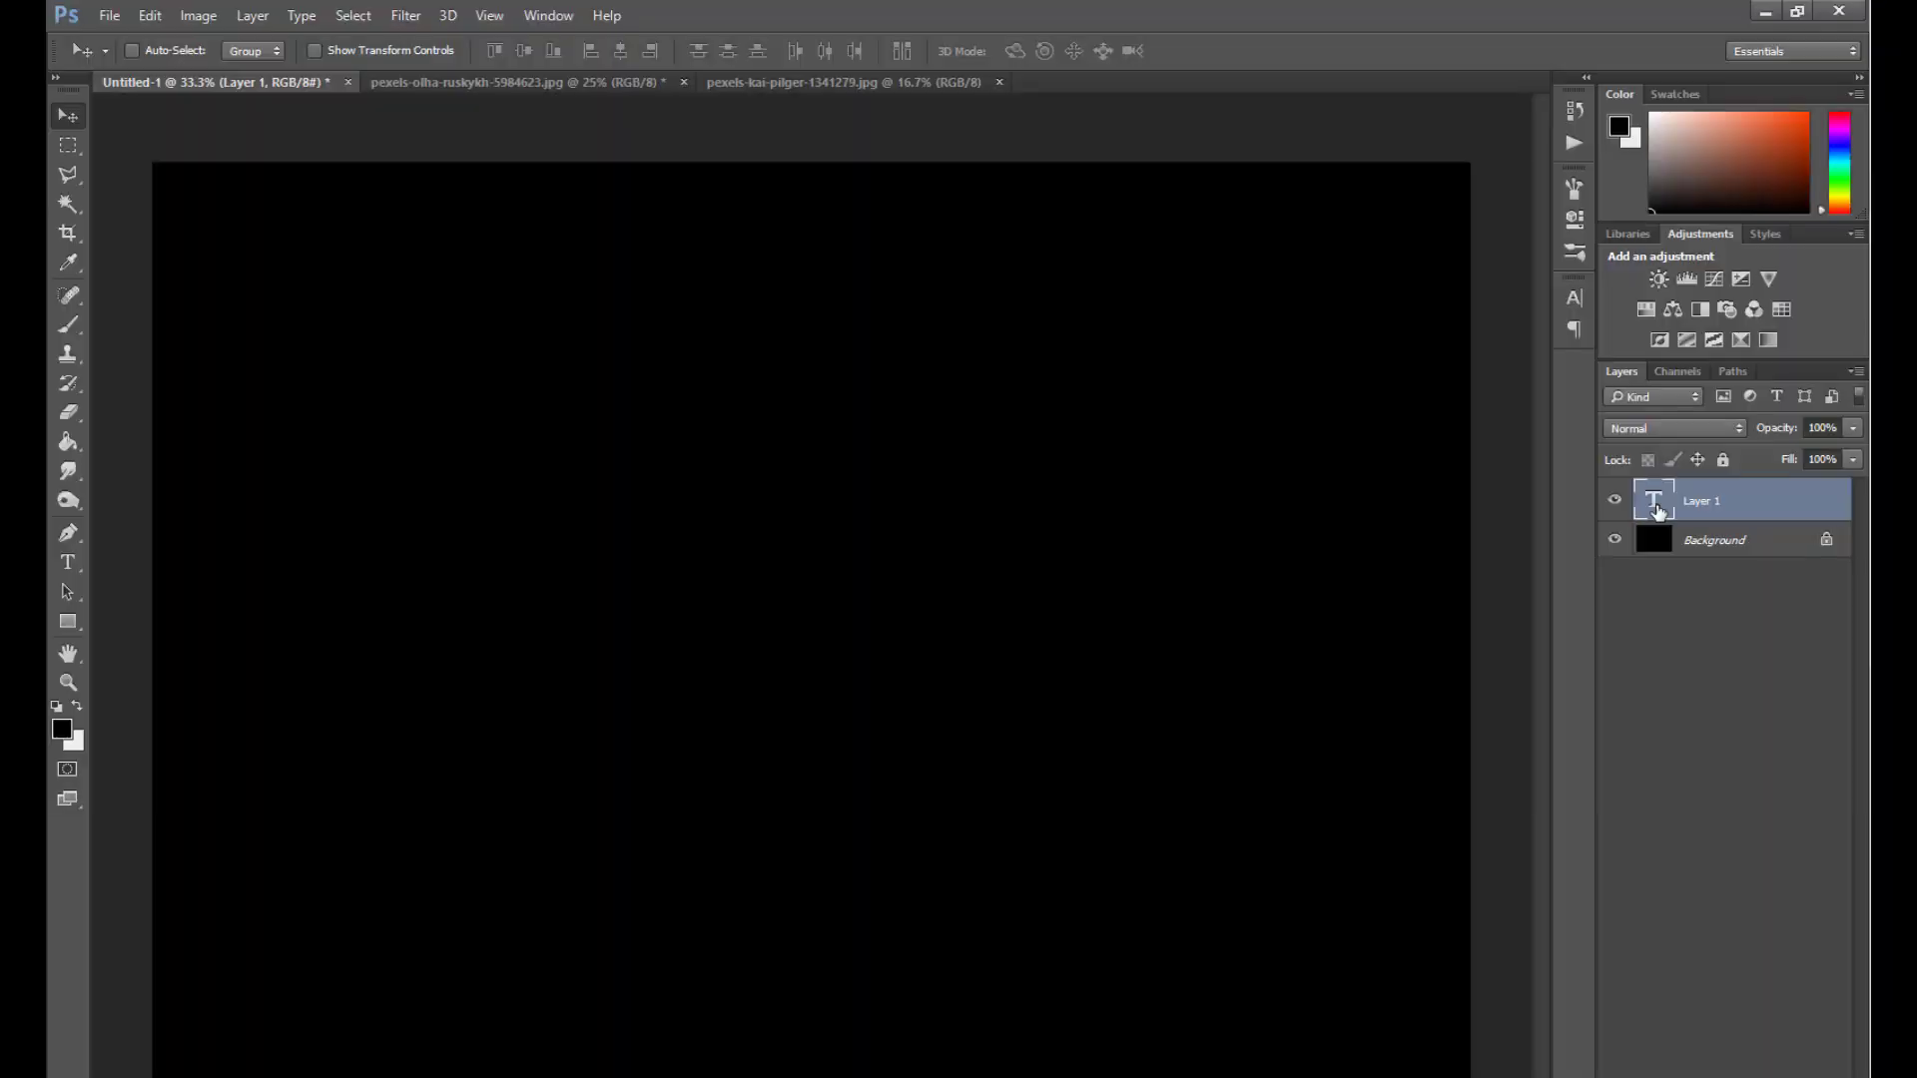
Type the word MISTIC on the black canvas and commit the text layer.
key(t)
click(812, 737)
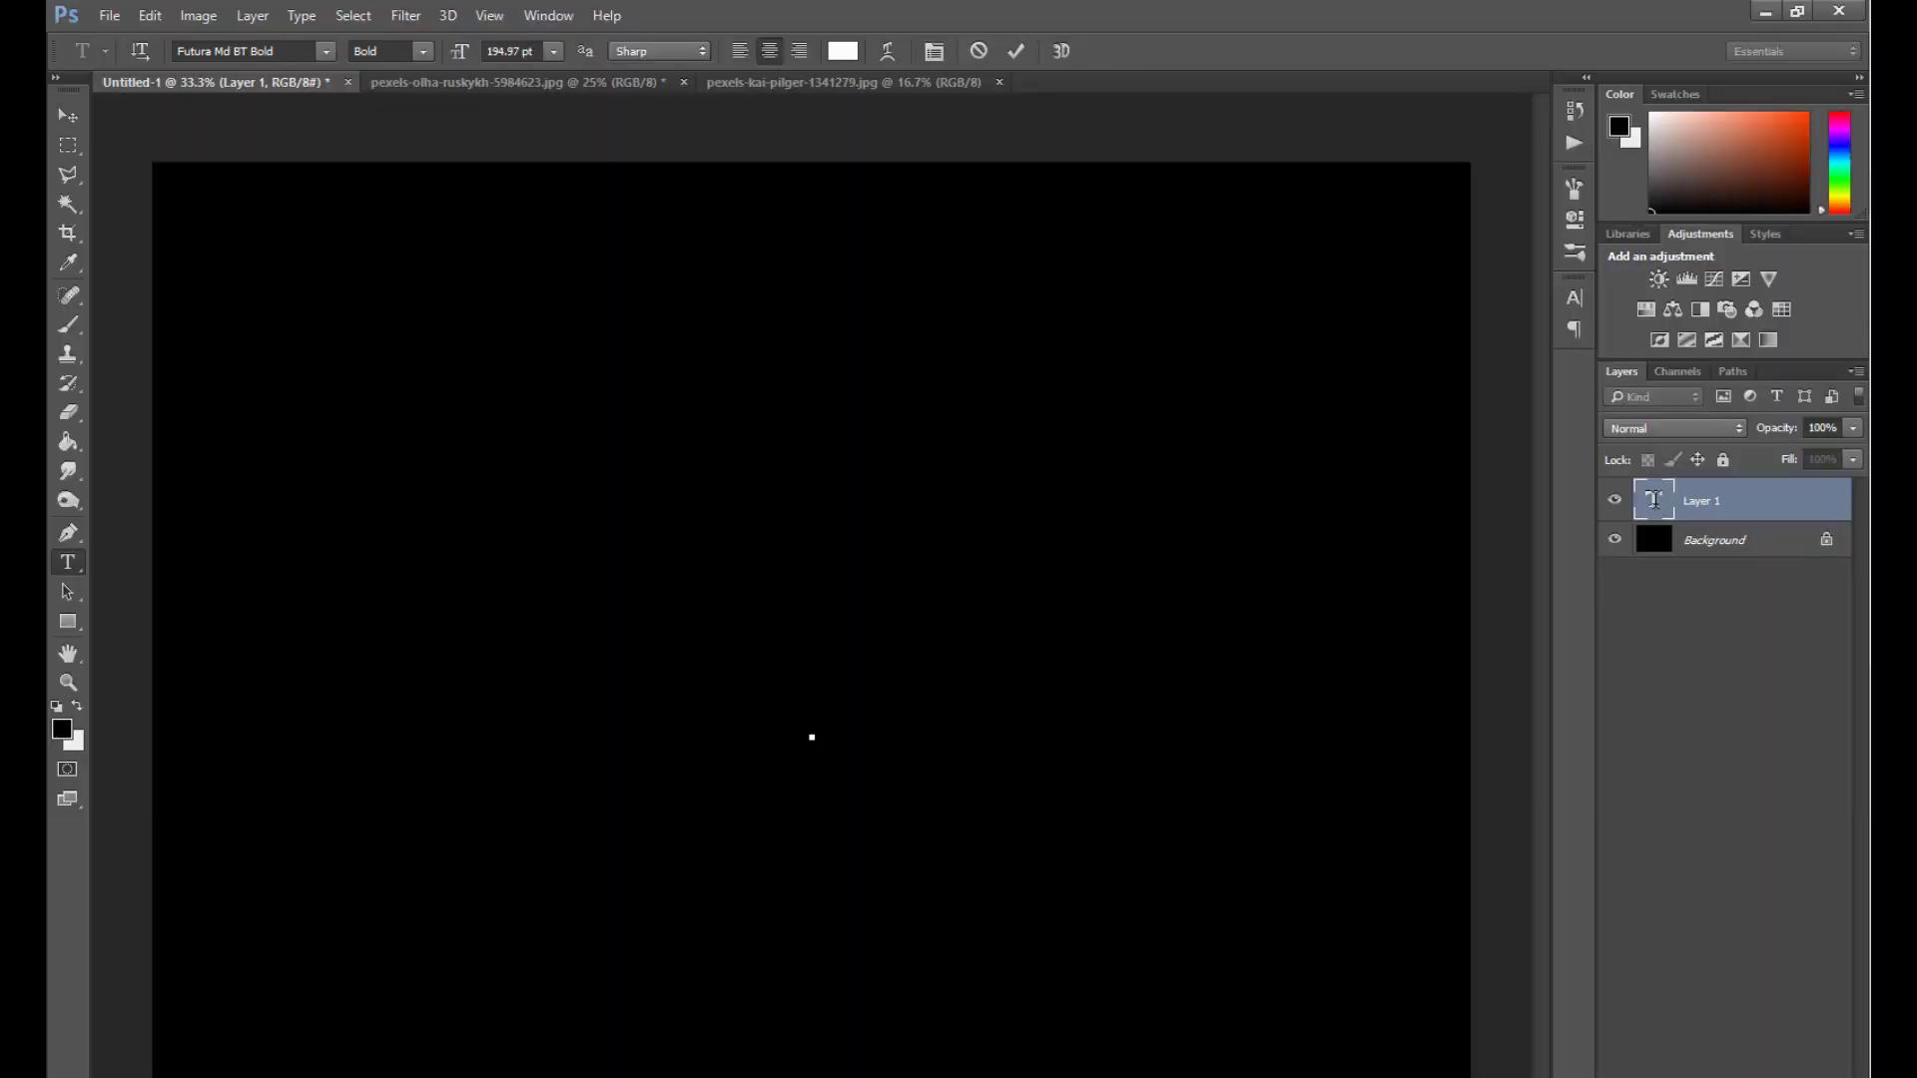
text(MIS)
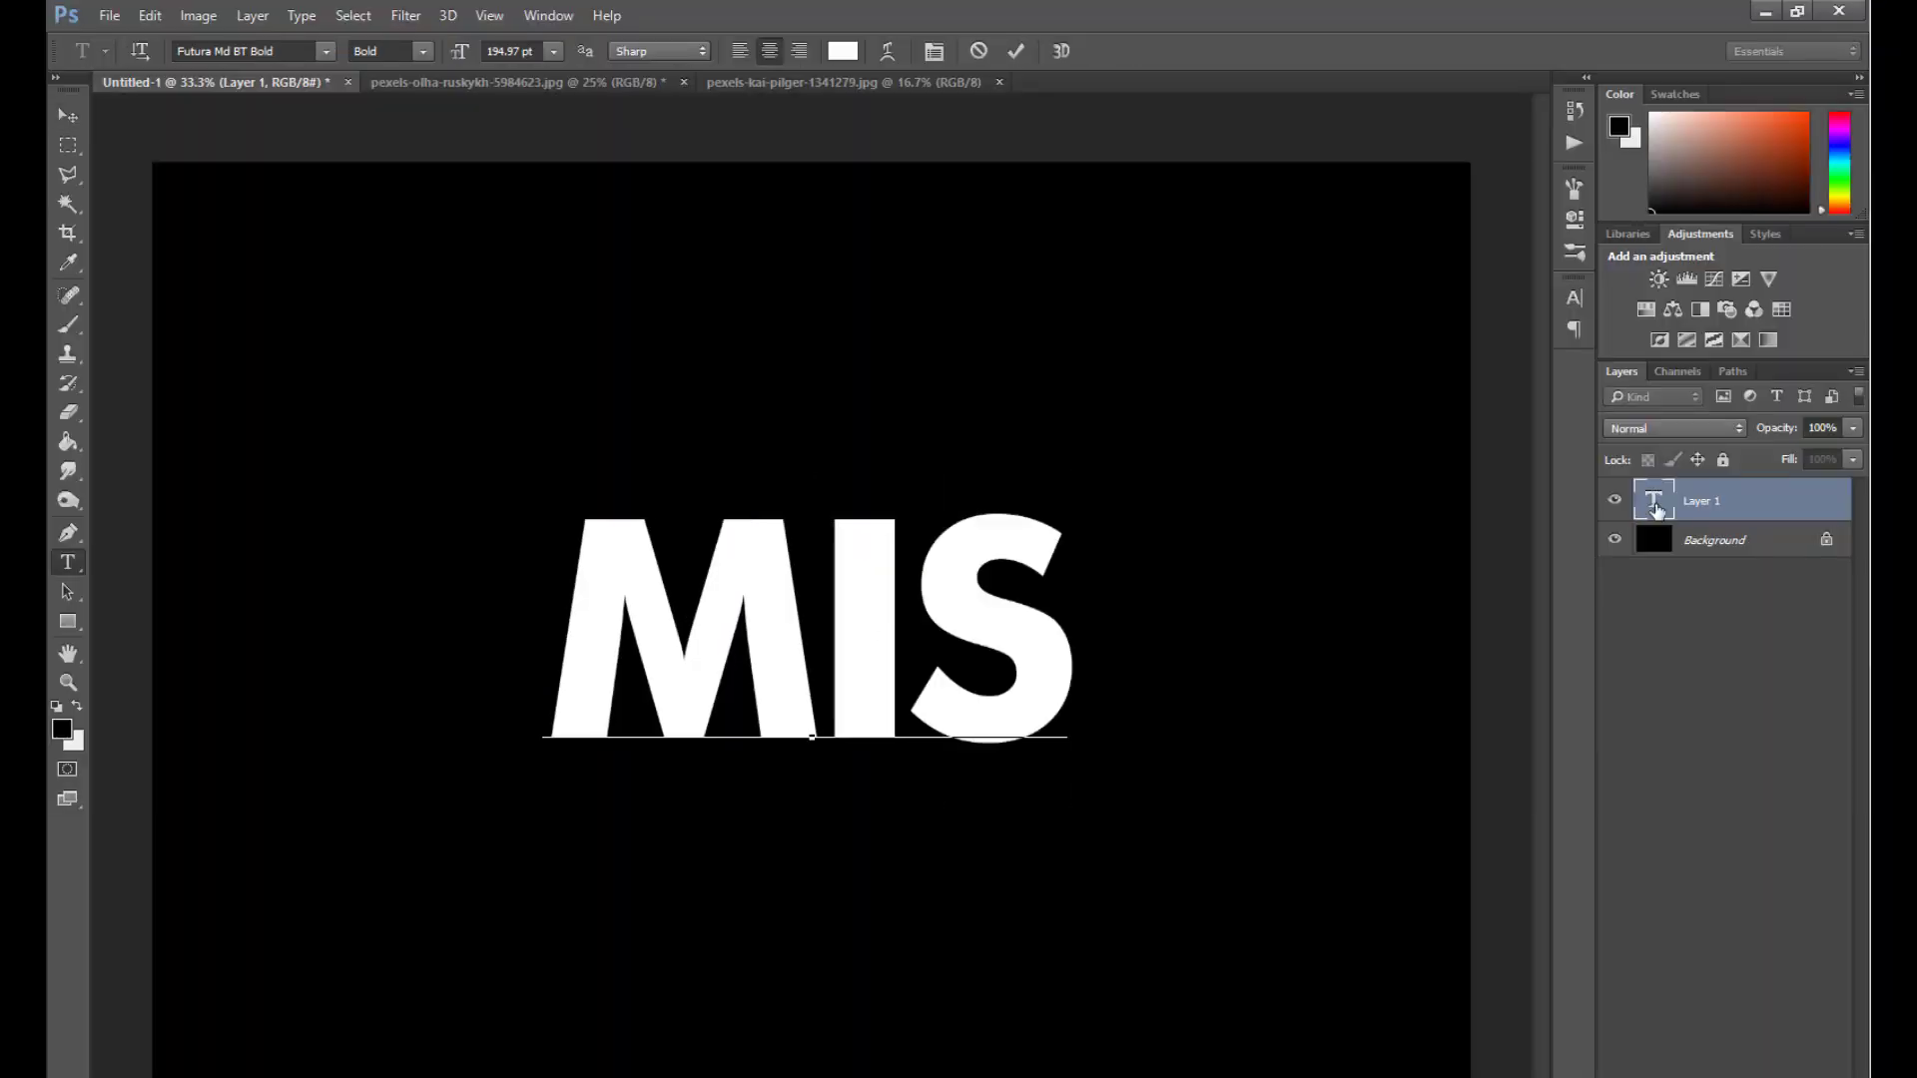
text(TIC)
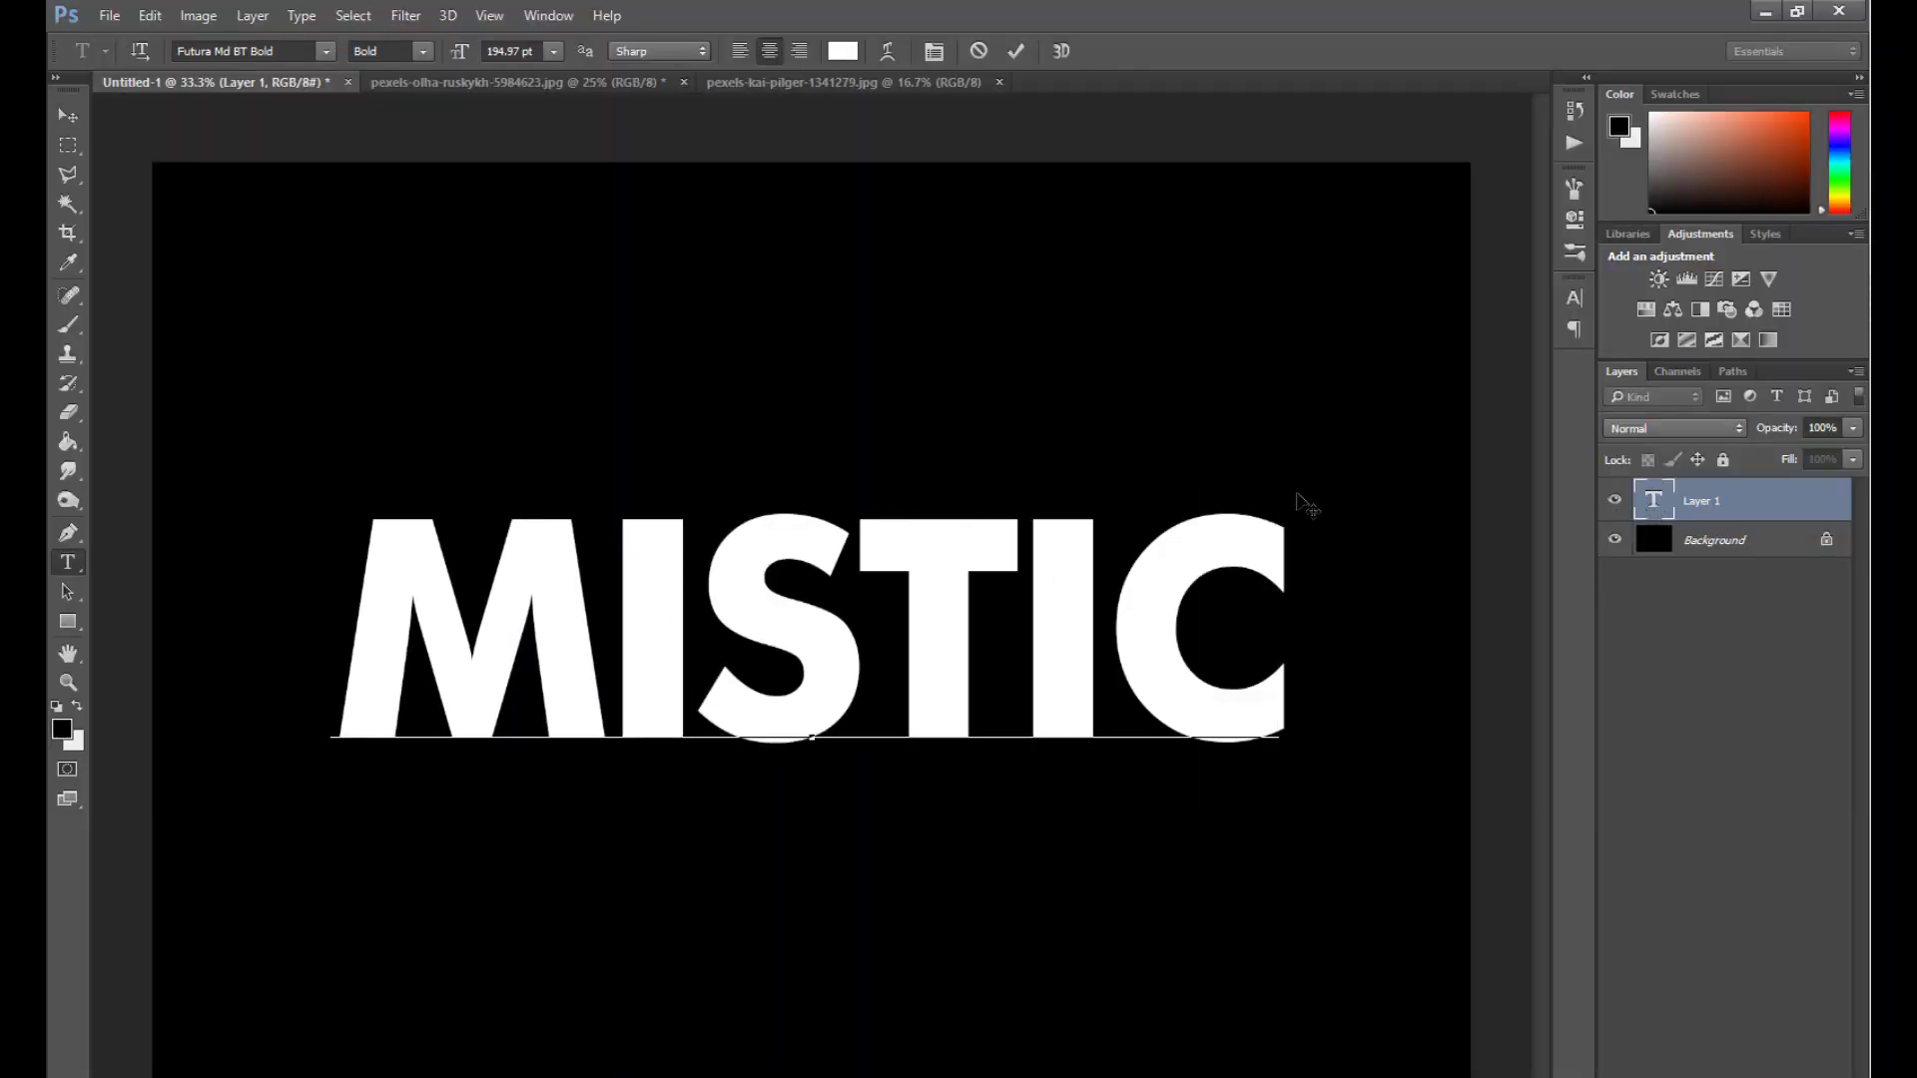
click(68, 116)
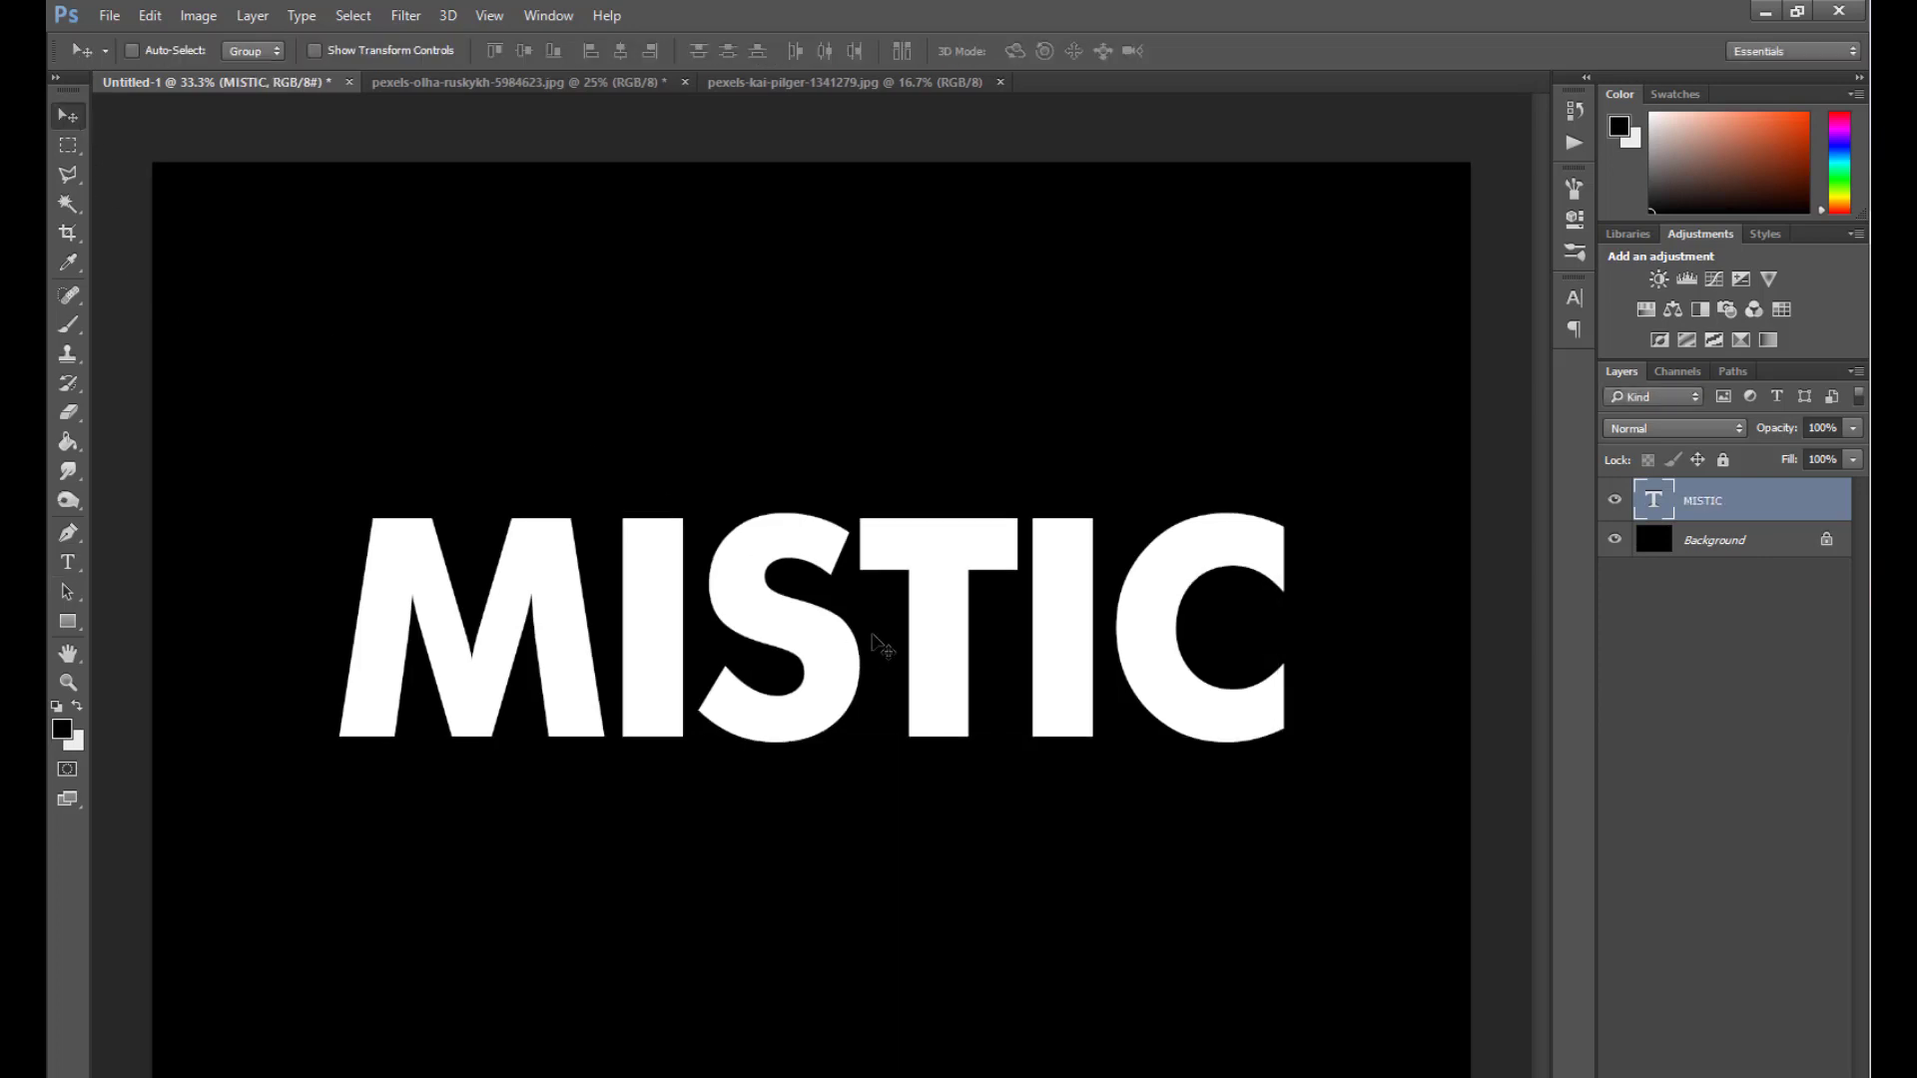
ctrl+alt+click(866, 647)
ctrl+click(865, 647)
Centre MISTIC, then bring the smoke photo into Untitled-1 beneath the text layer.
drag(844, 639, 827, 647)
click(536, 86)
mouse_move(525, 224)
mouse_down()
mouse_move(268, 93)
mouse_move(698, 429)
mouse_up()
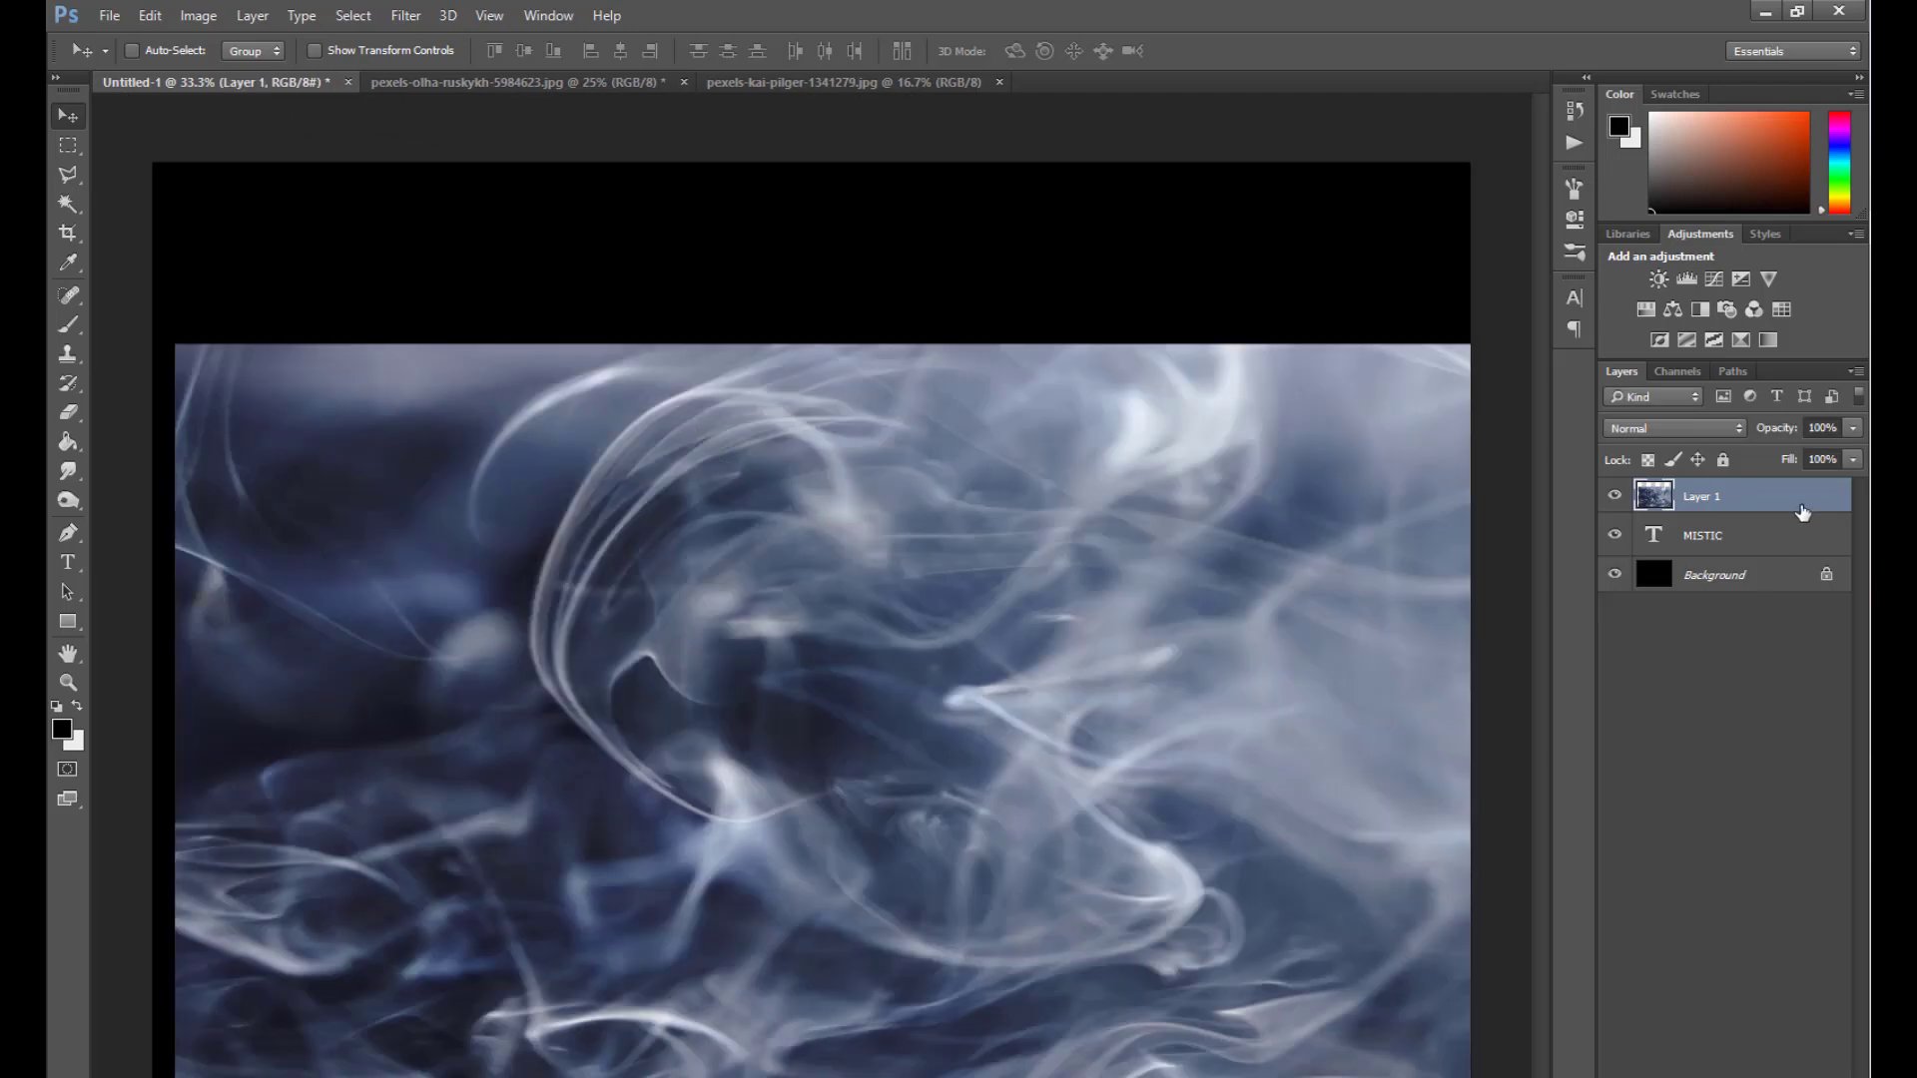
drag(1802, 513, 1797, 555)
key(ctrl+minus)
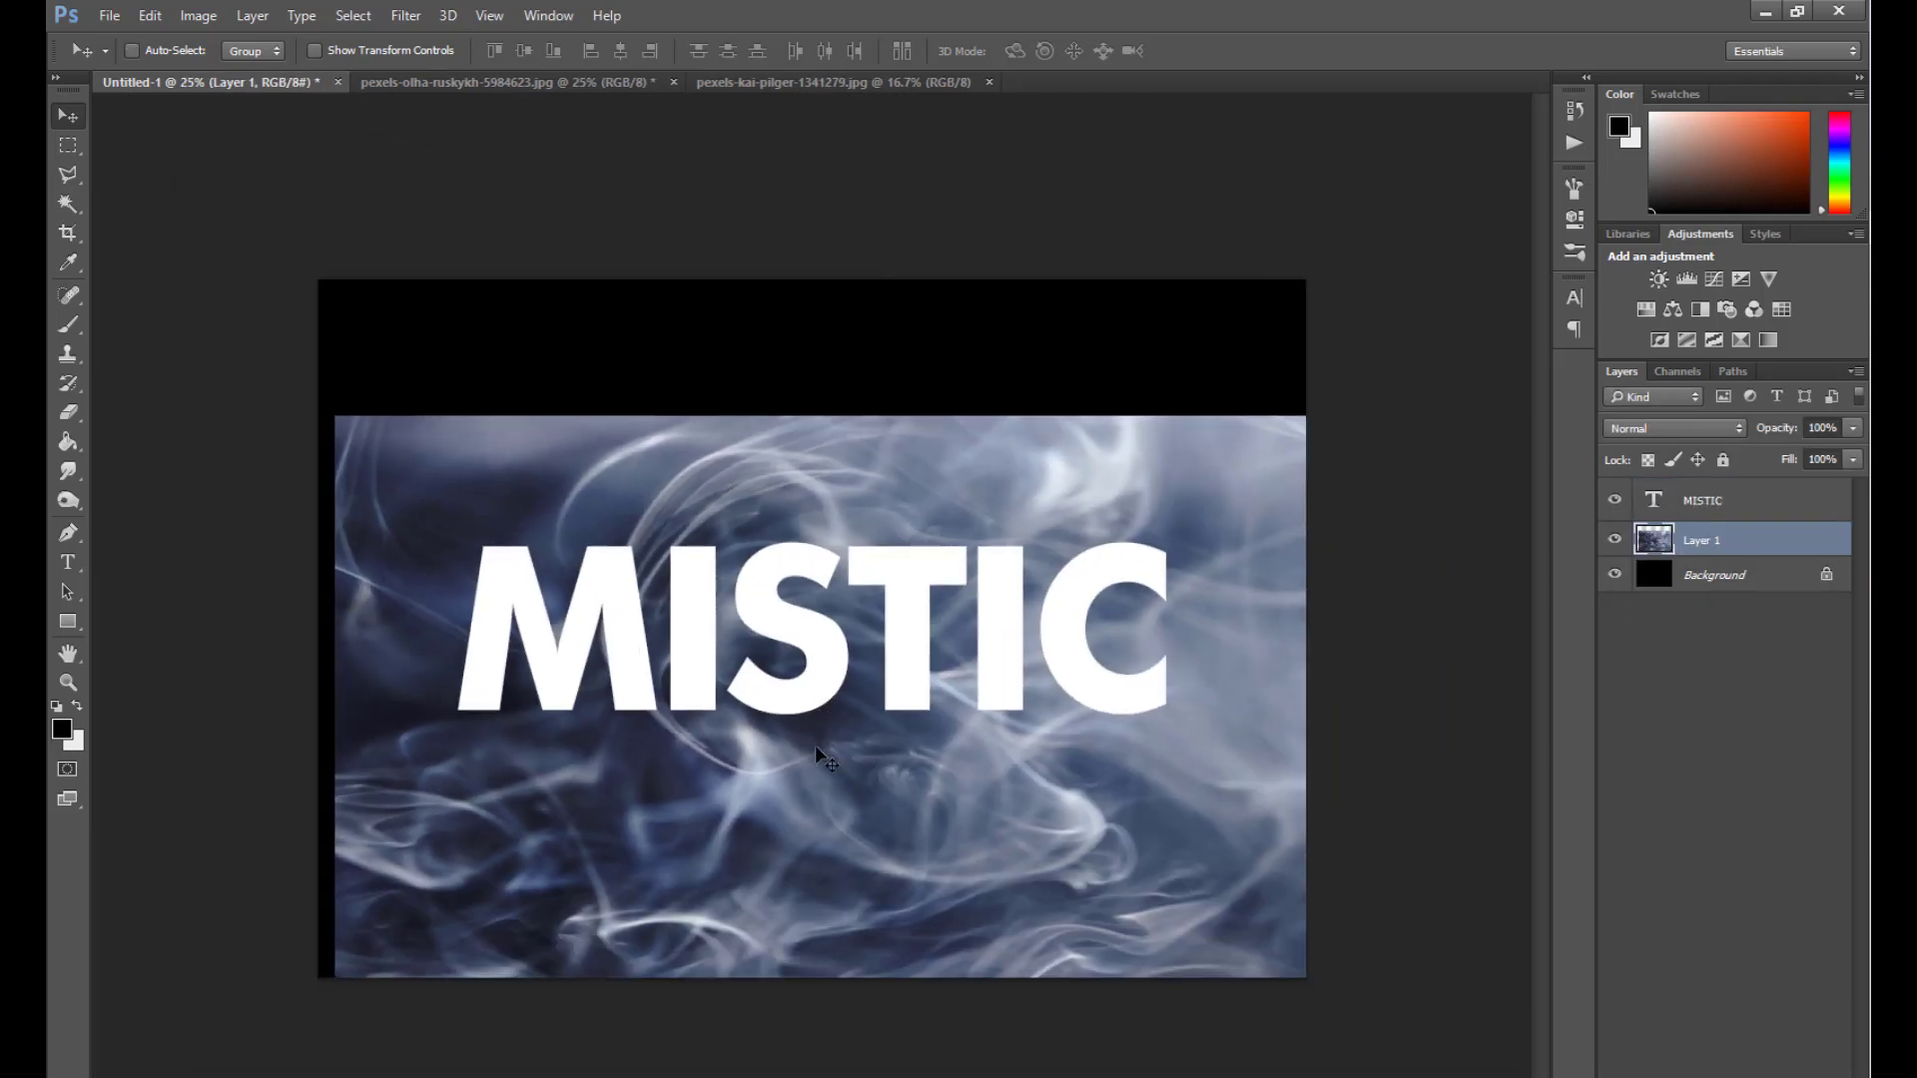
drag(814, 745, 799, 645)
Scale the smoke image with Free Transform so it fills the whole canvas.
key(ctrl+t)
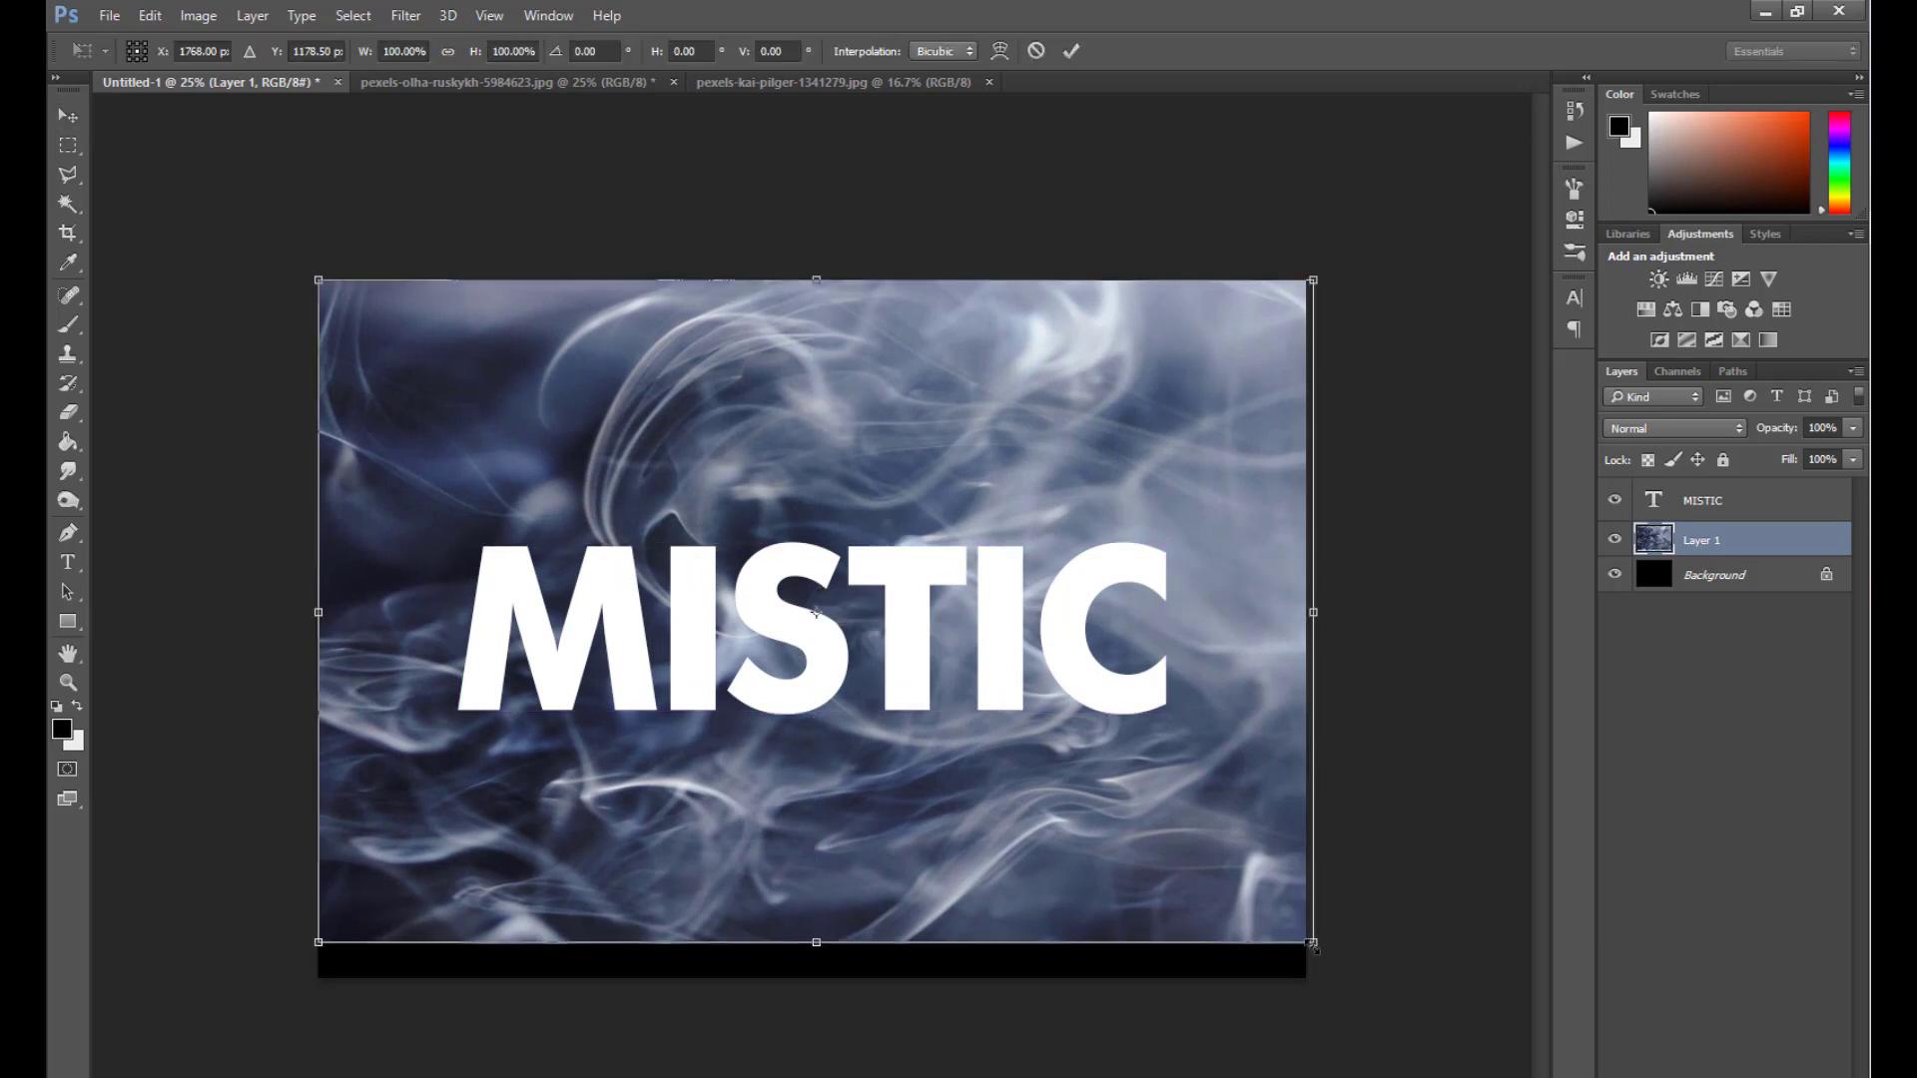
mouse_move(1314, 944)
mouse_down()
mouse_move(1350, 978)
mouse_move(1337, 963)
mouse_up()
drag(1092, 881, 1086, 892)
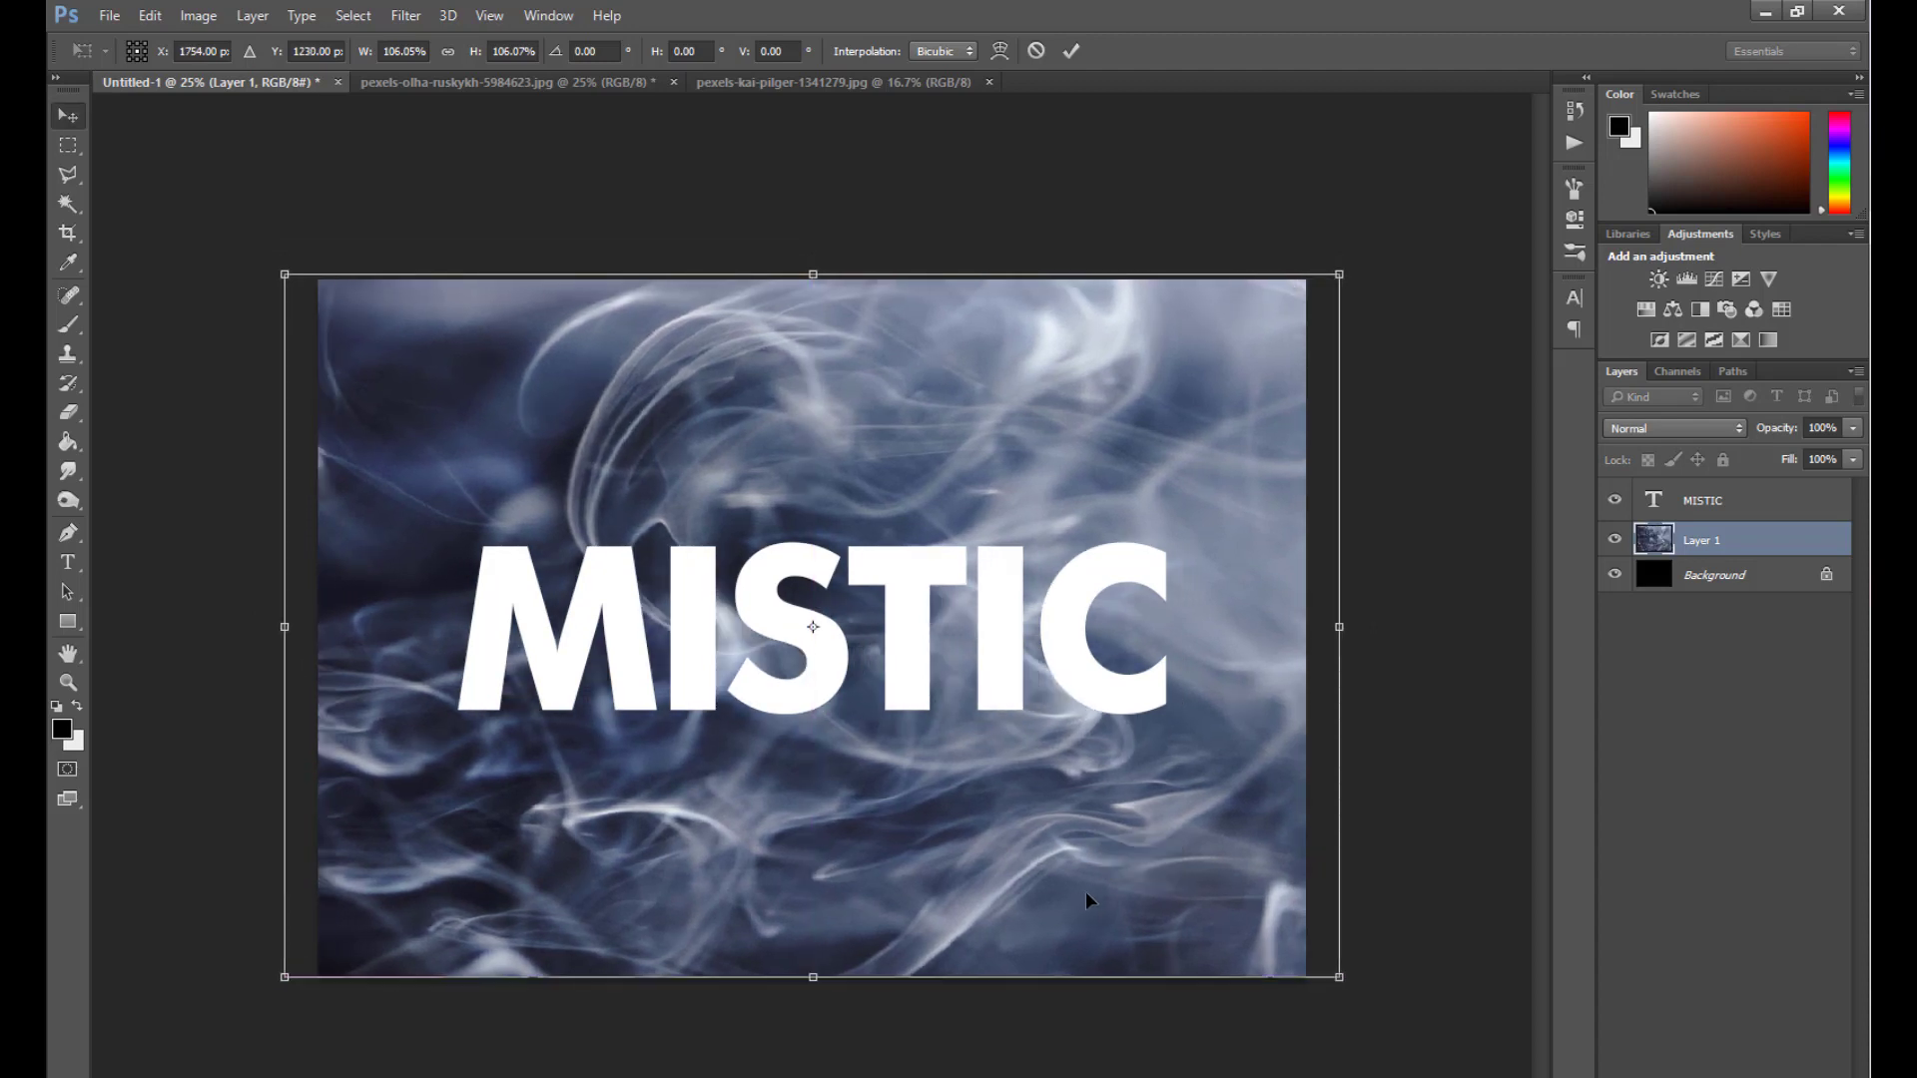
key(Return)
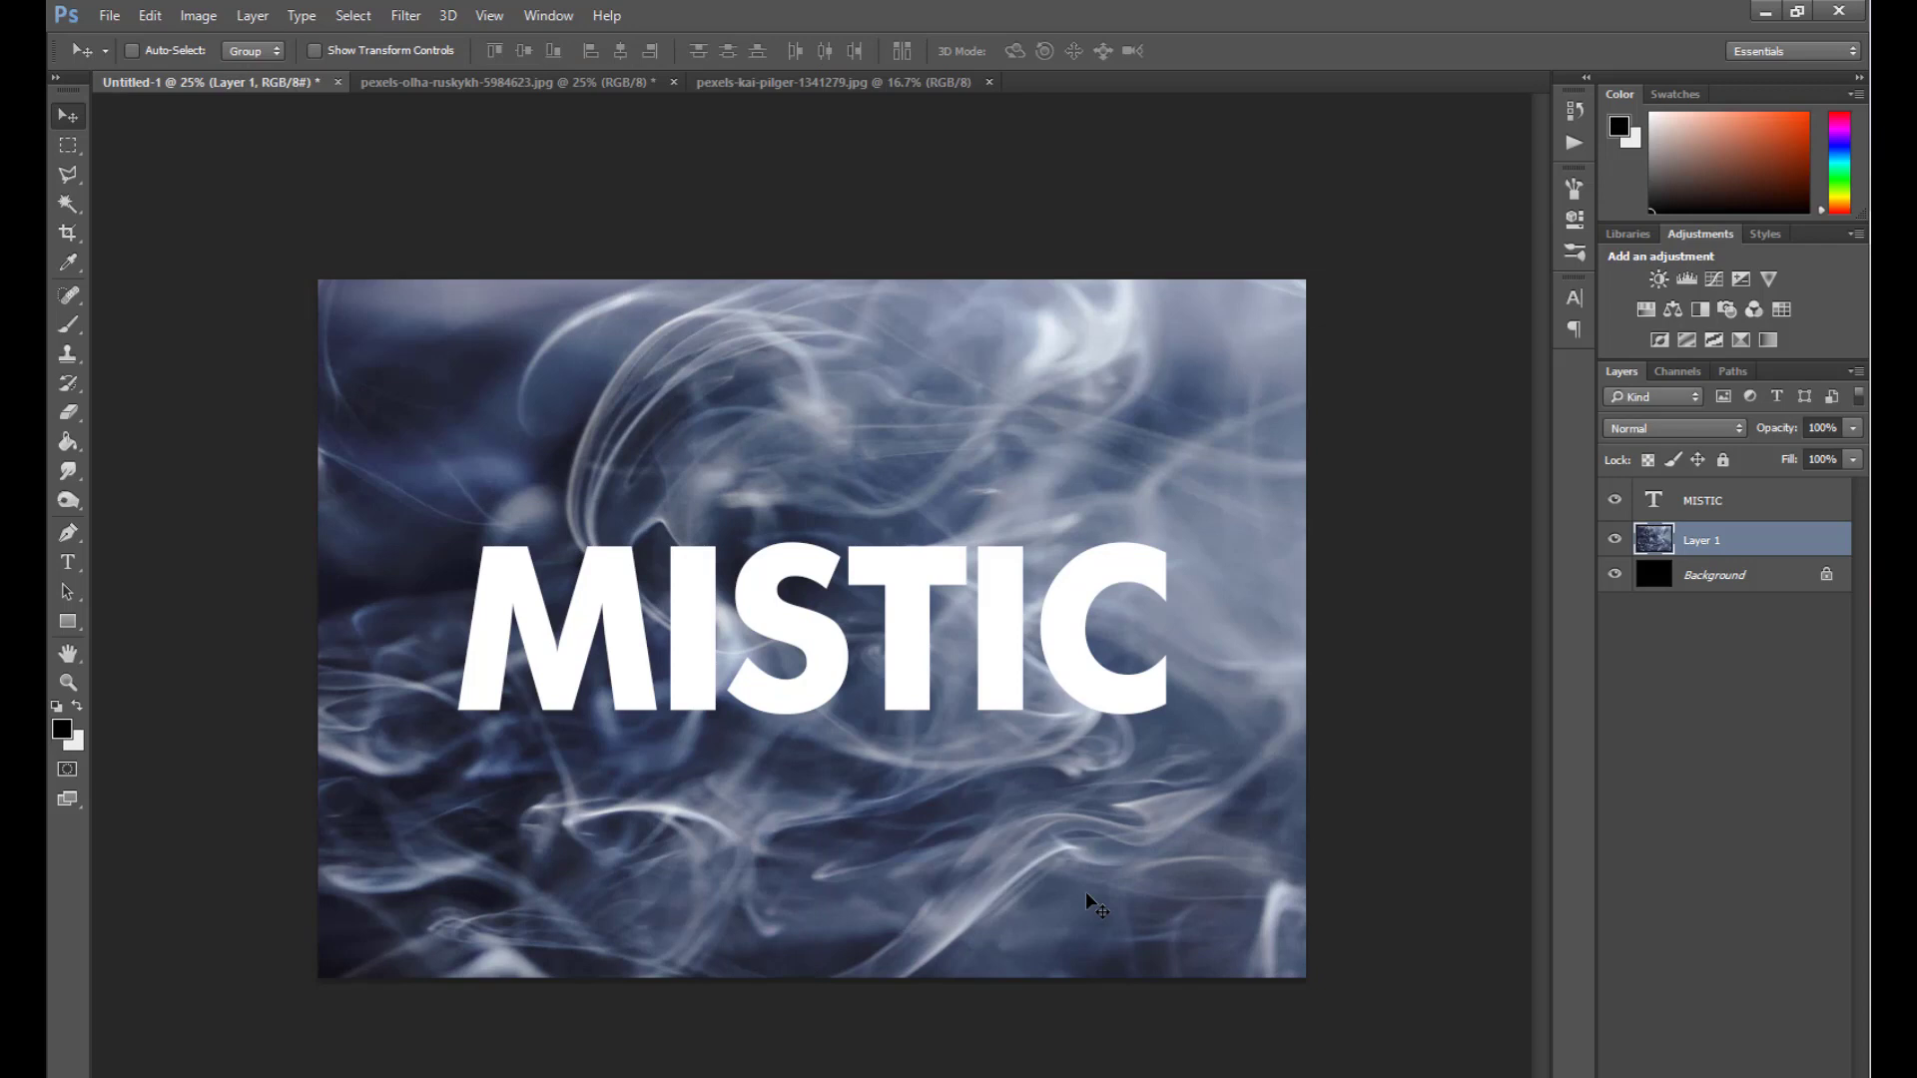
drag(1069, 902, 1069, 901)
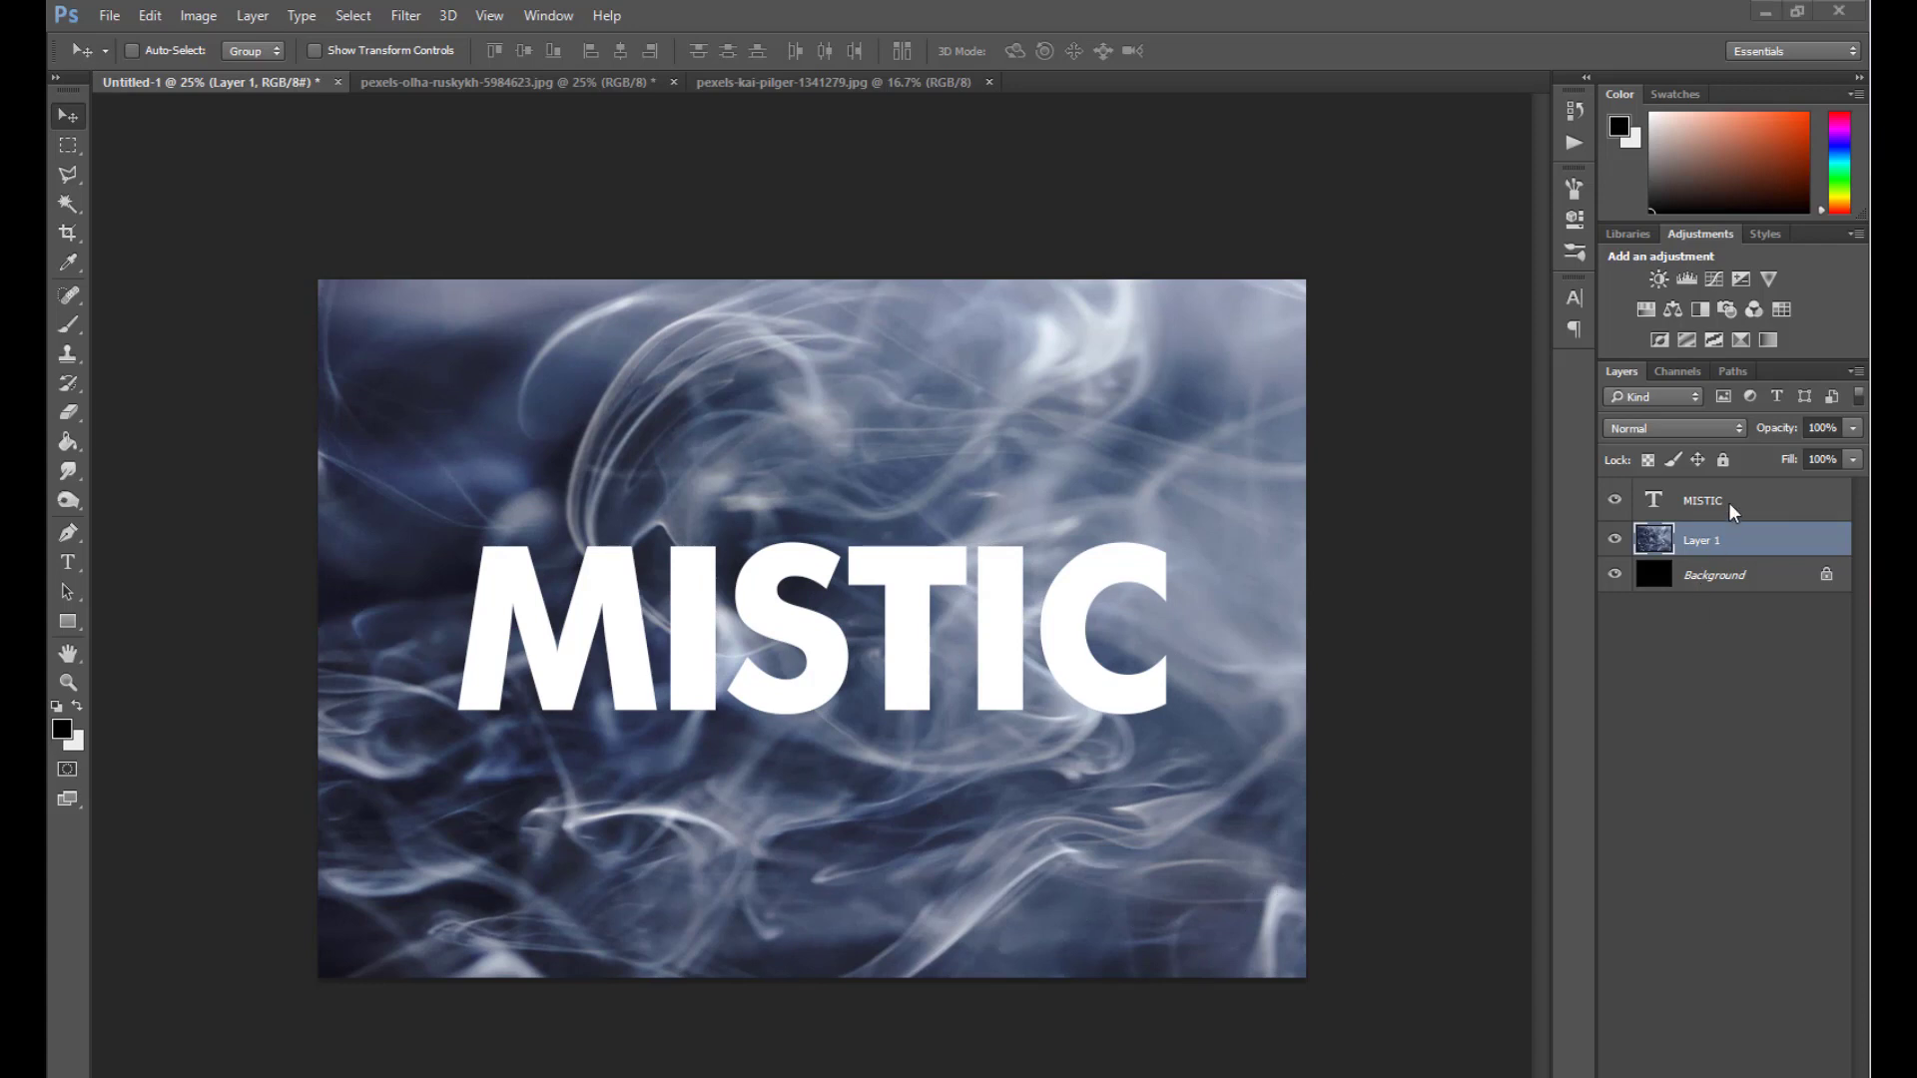
Rename the smoke layer to SMOKE and select the MISTIC text layer.
double_click(1700, 540)
text(SMOK)
text(E)
click(1739, 667)
click(1739, 552)
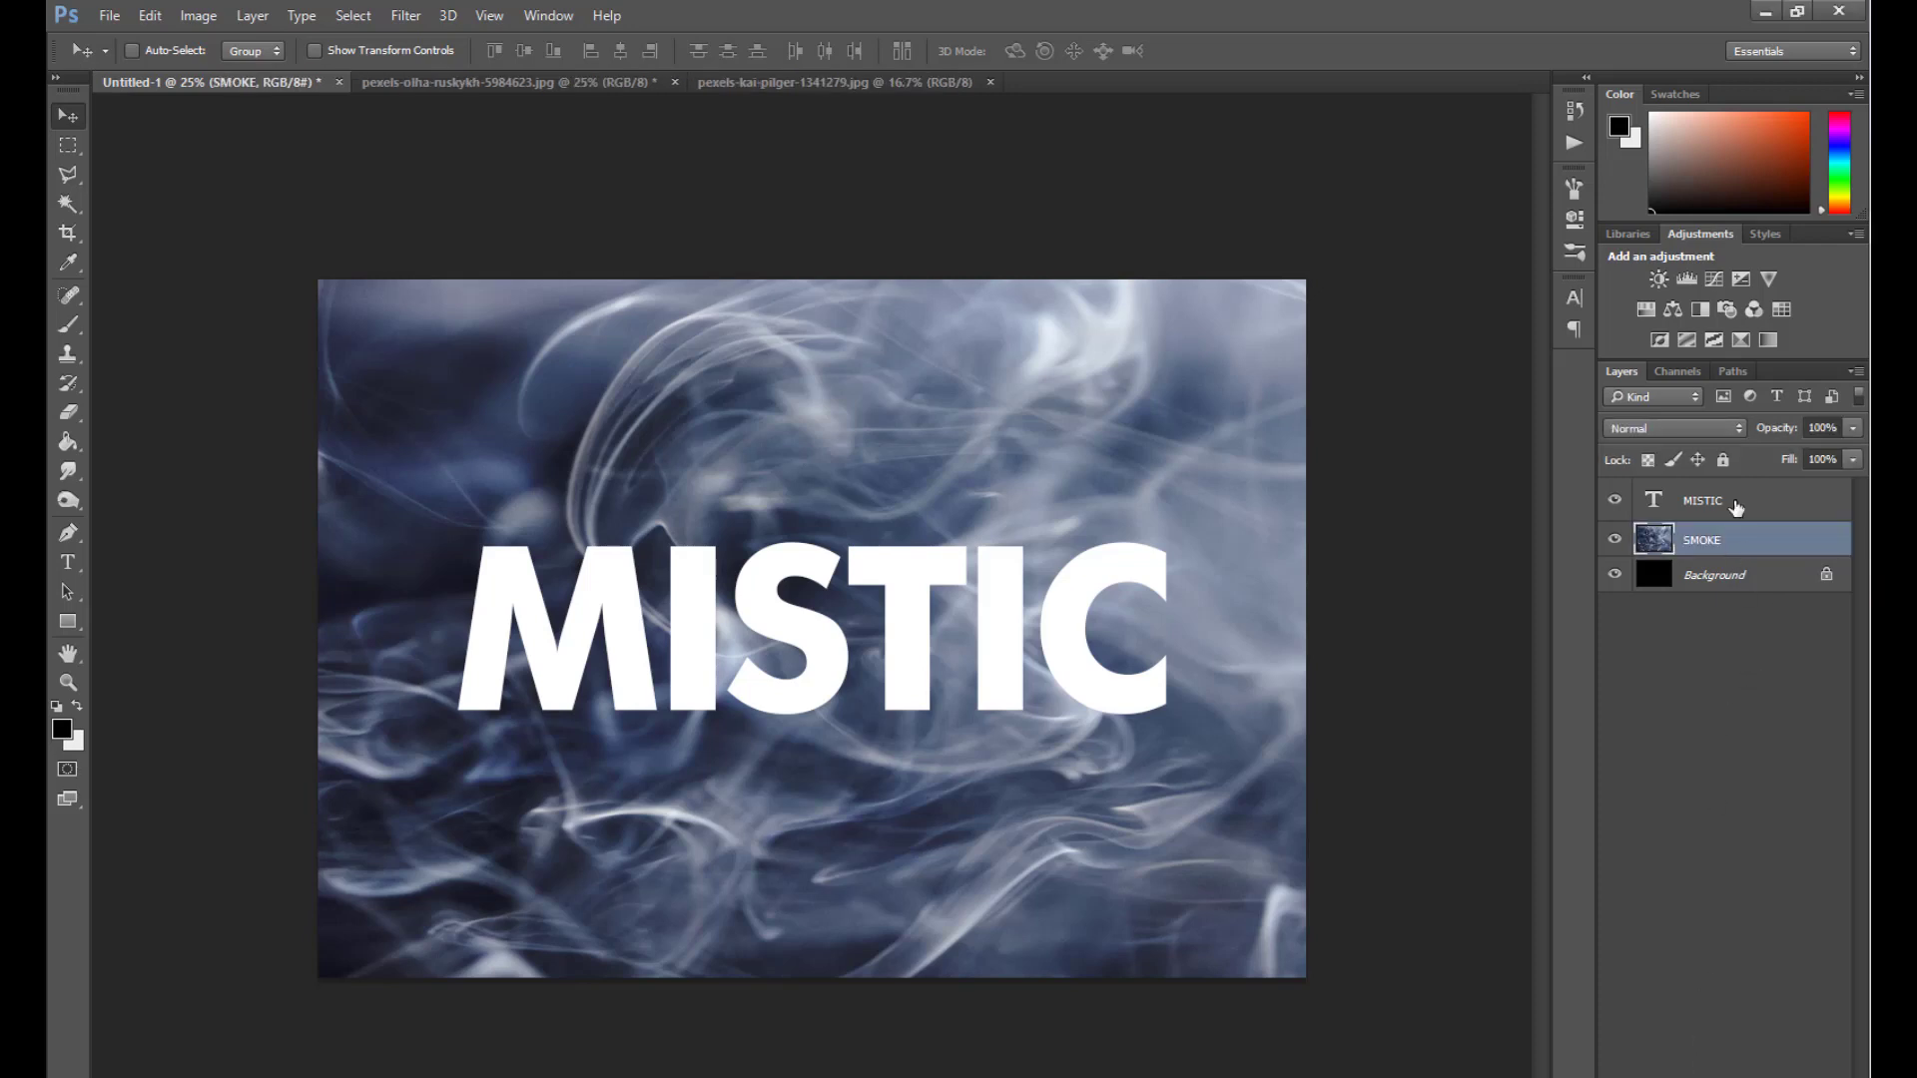
click(1734, 500)
Add a centred gradient Stroke effect to MISTIC, about 100 px wide.
click(1642, 1076)
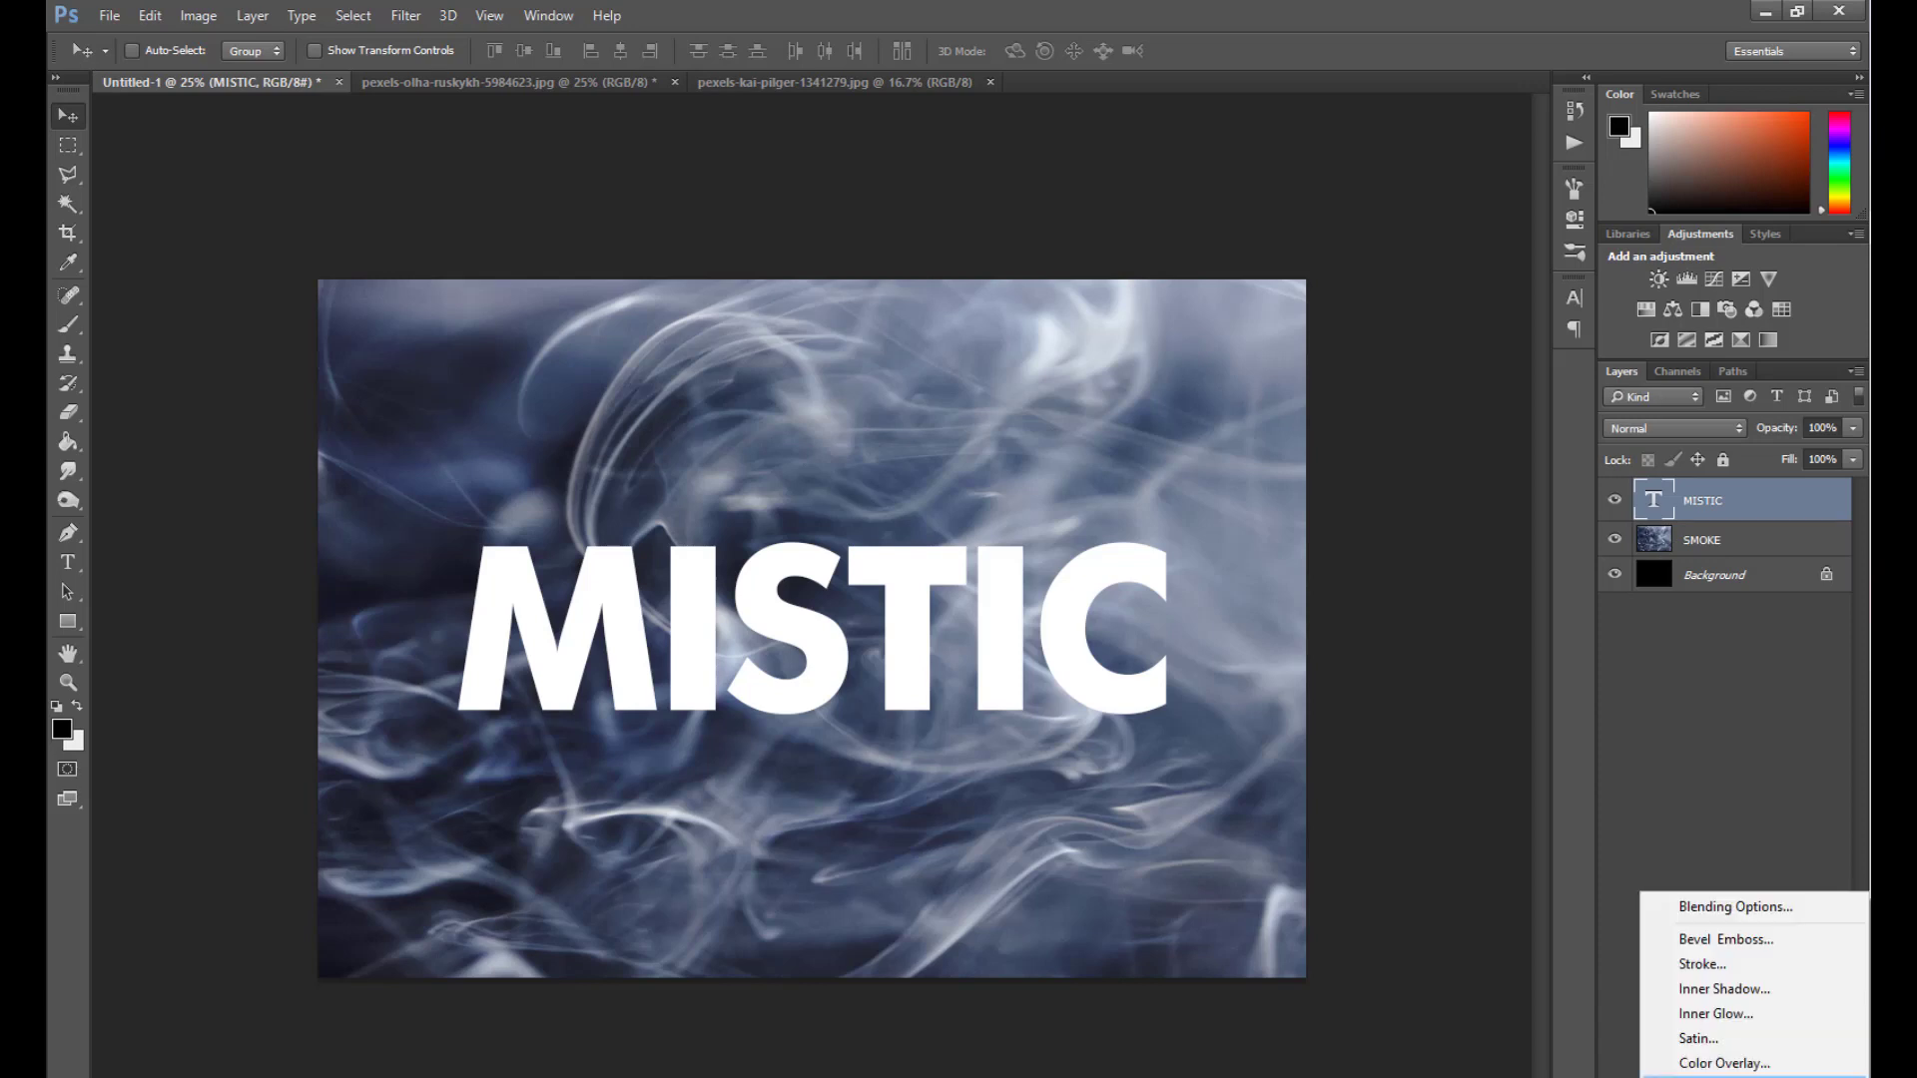
click(1700, 964)
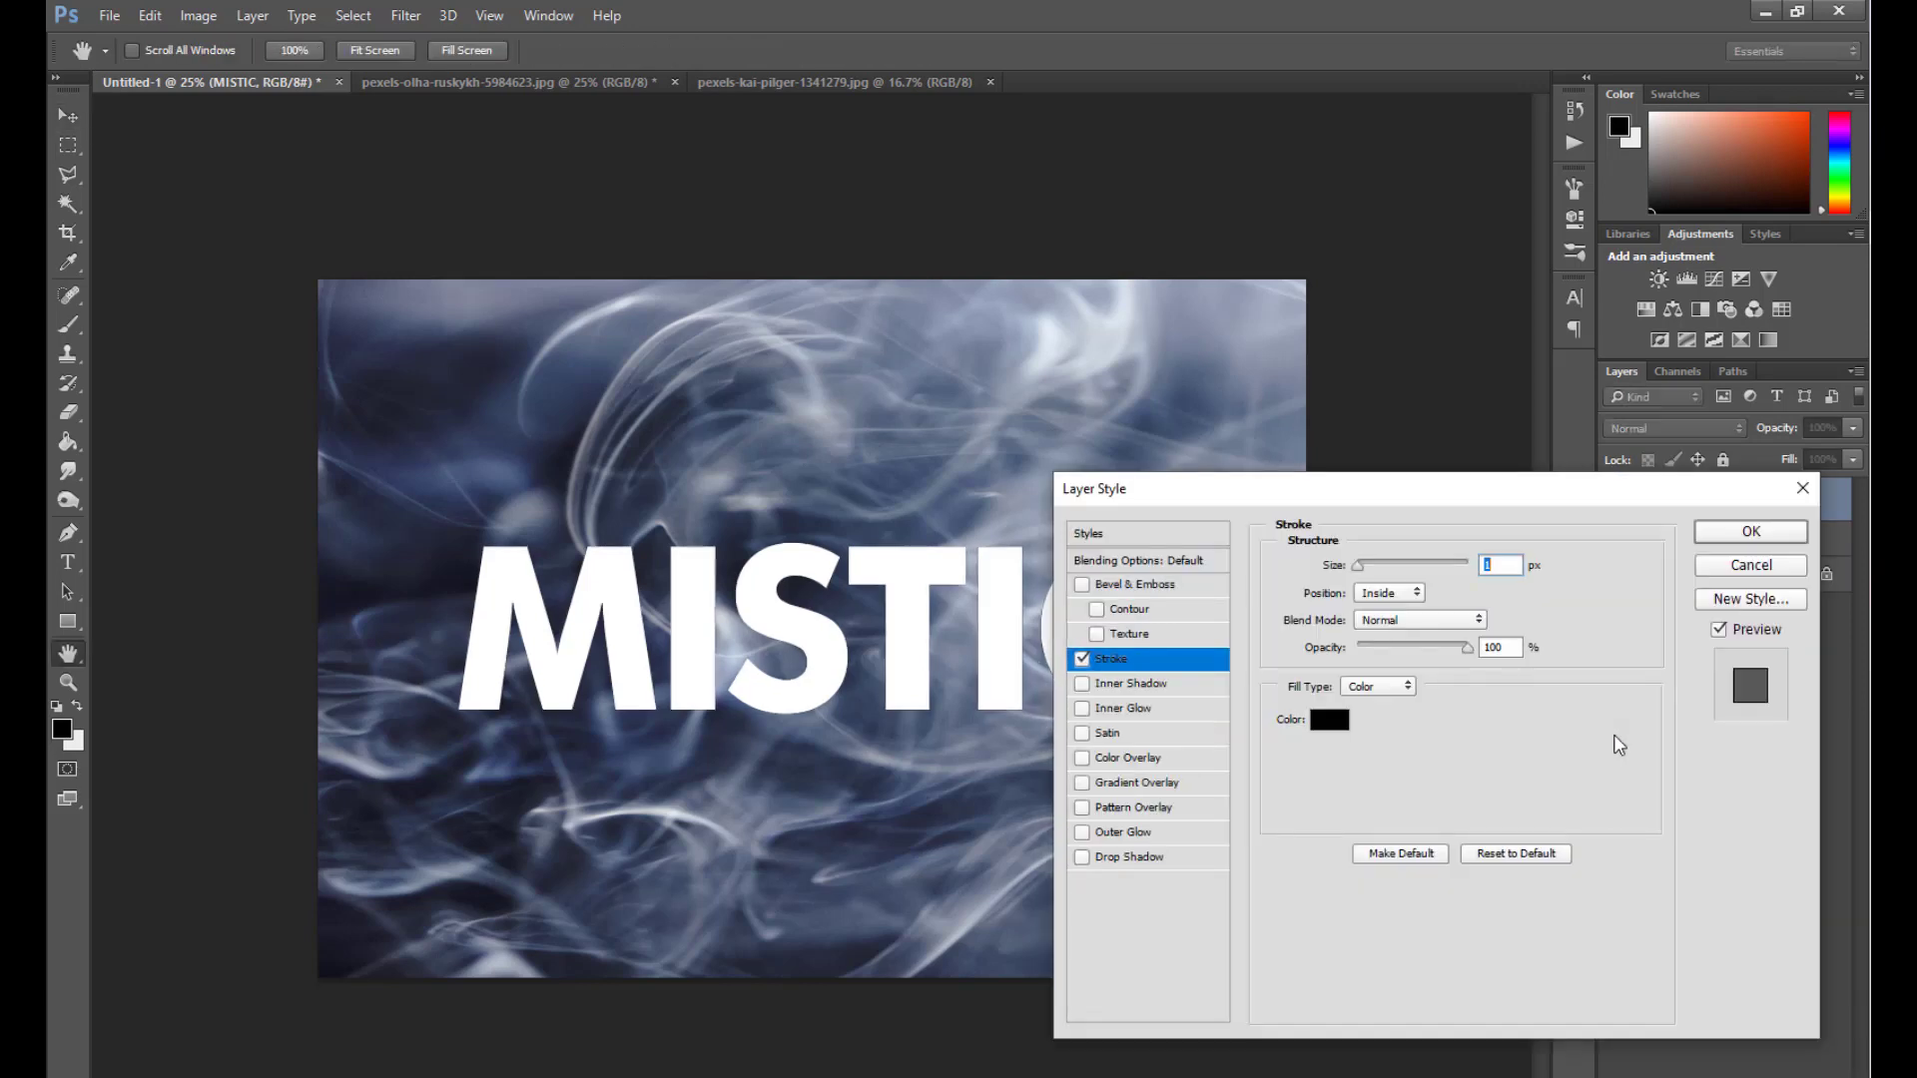
click(1381, 689)
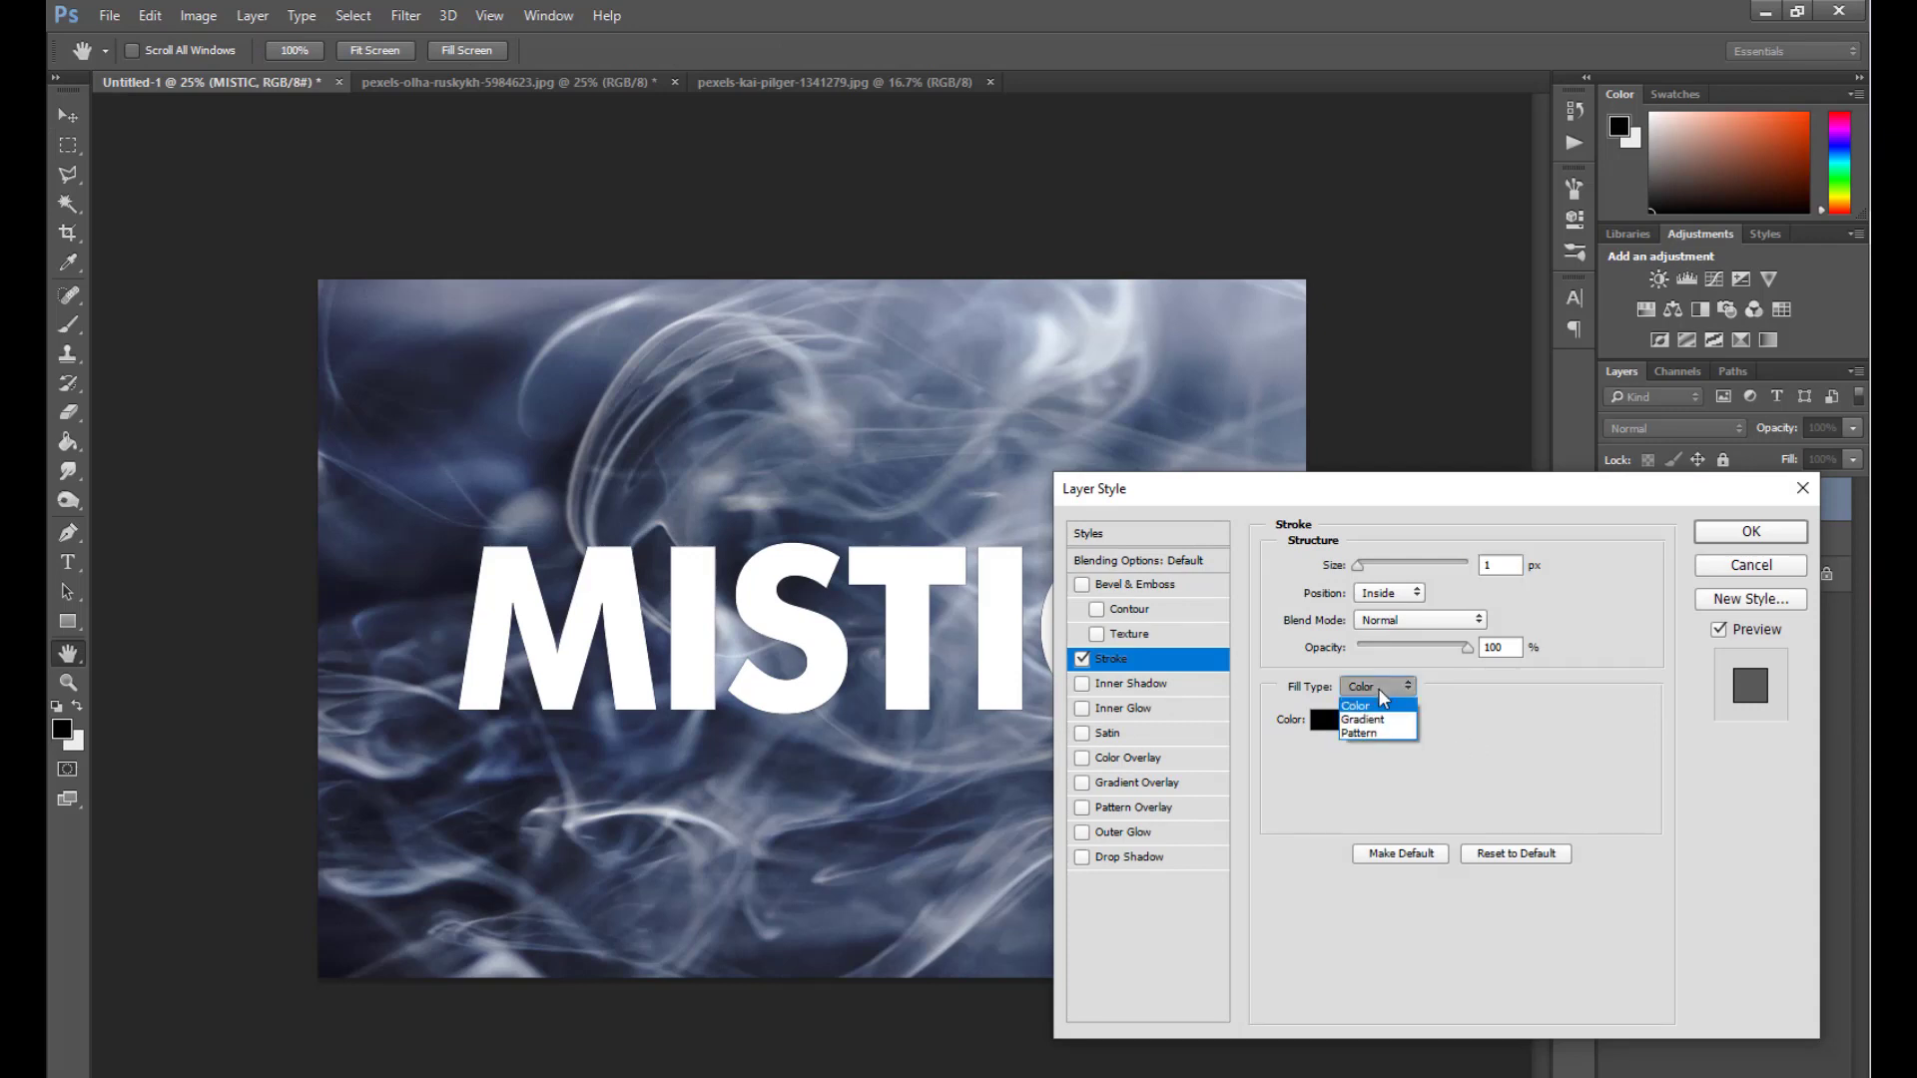
click(1383, 721)
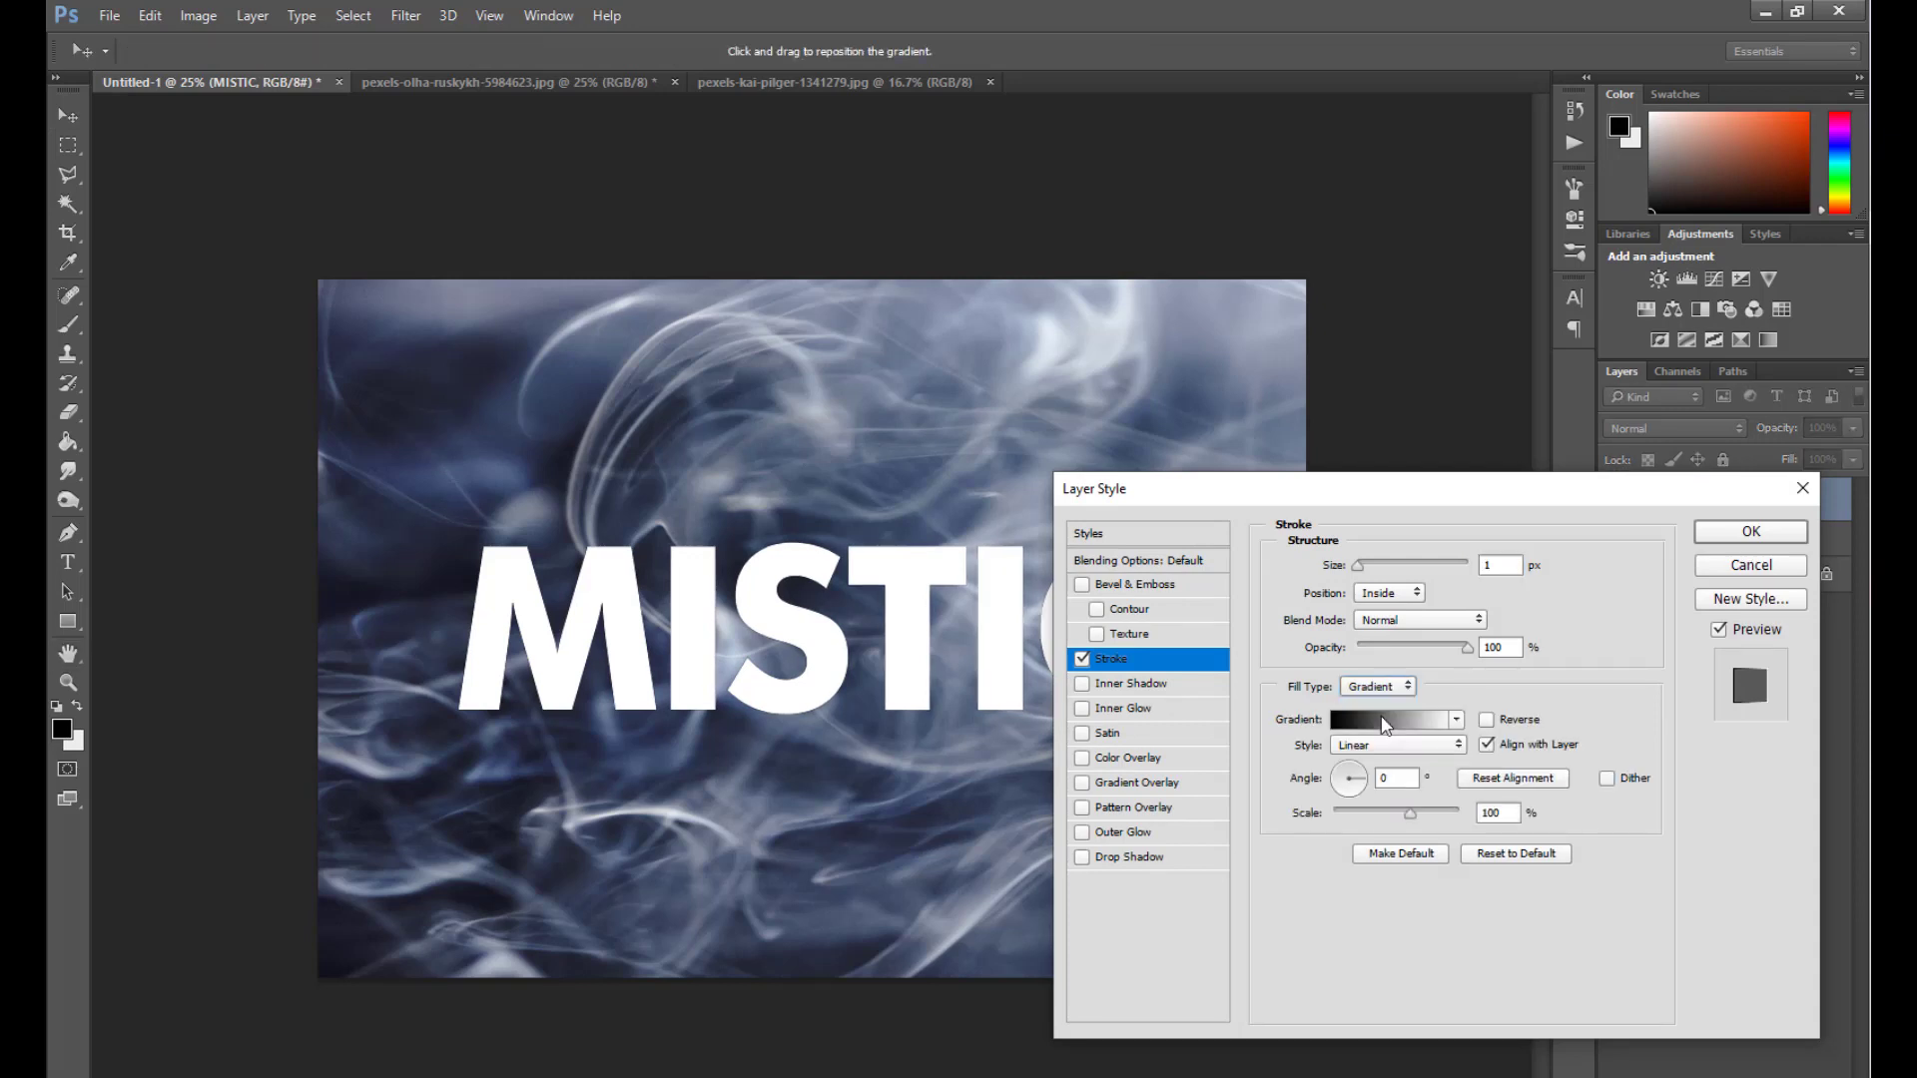
click(1412, 596)
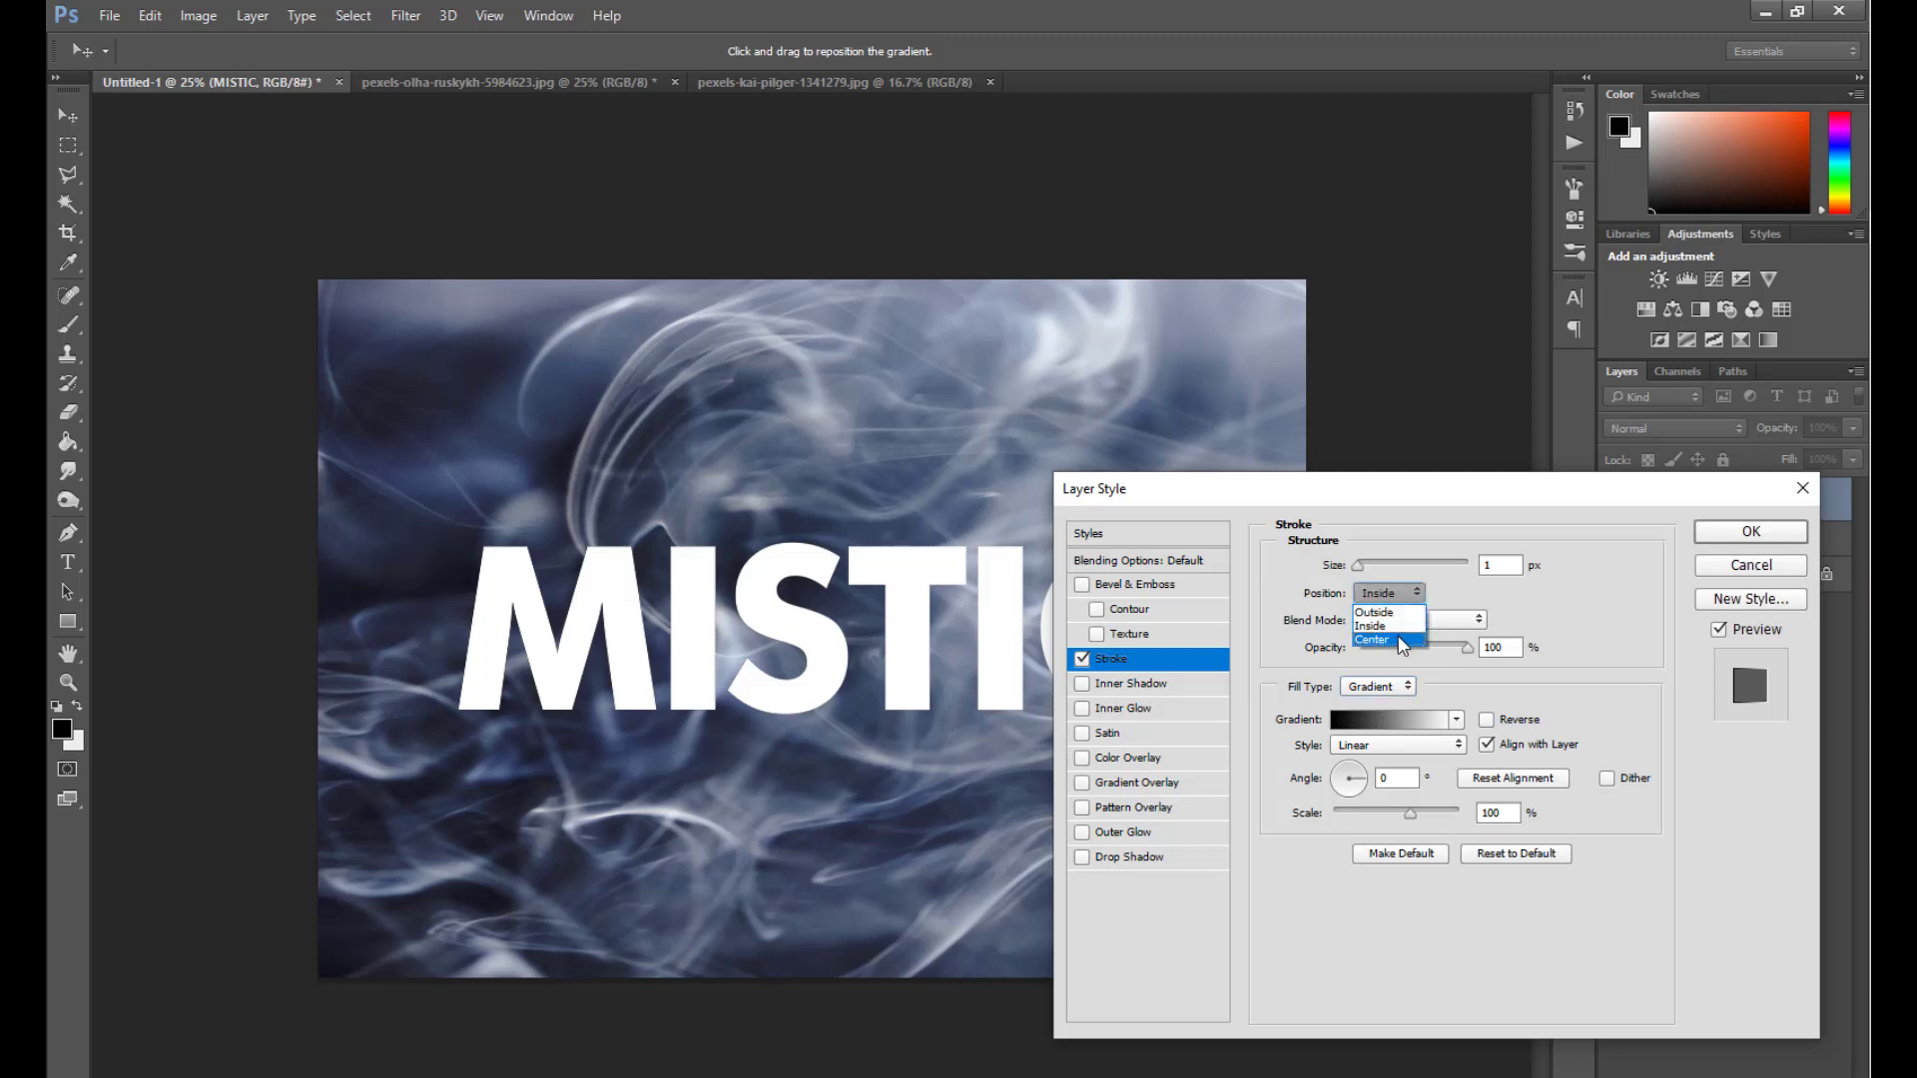
click(1373, 639)
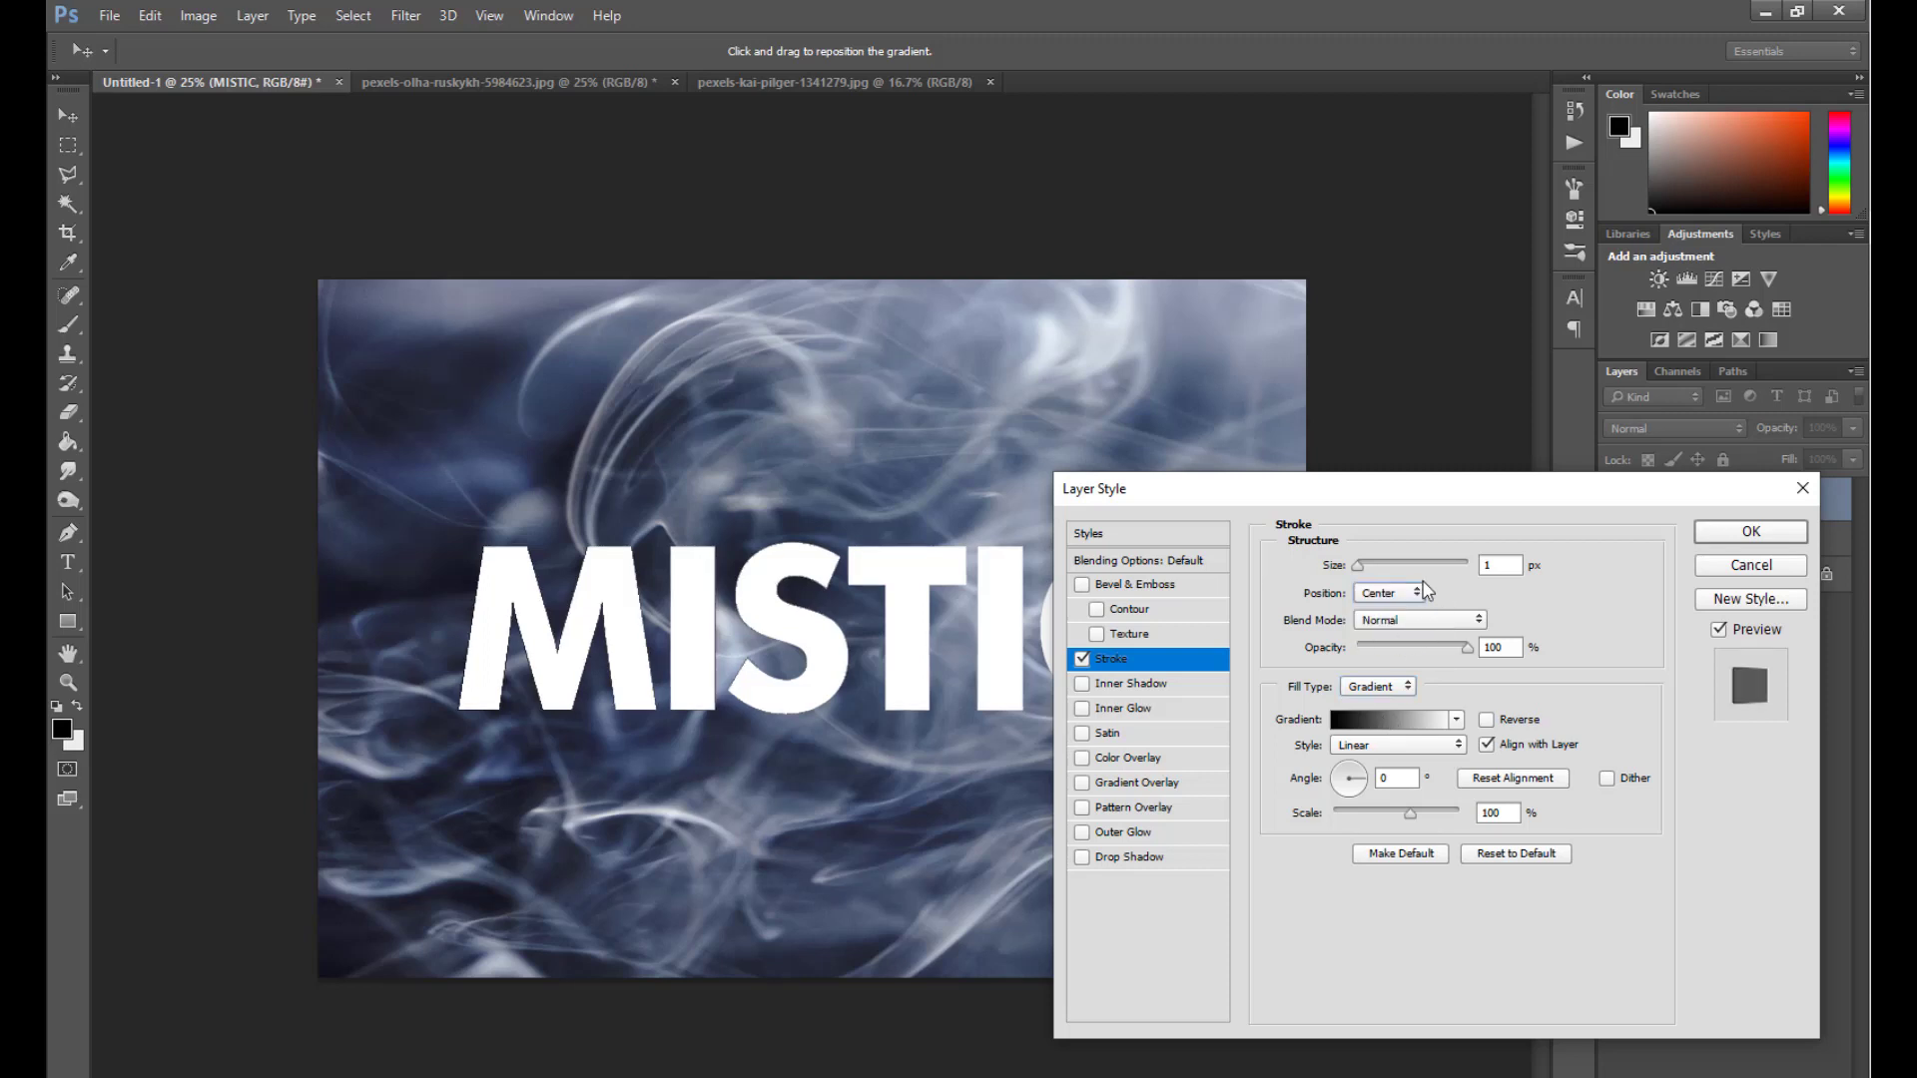
click(1400, 565)
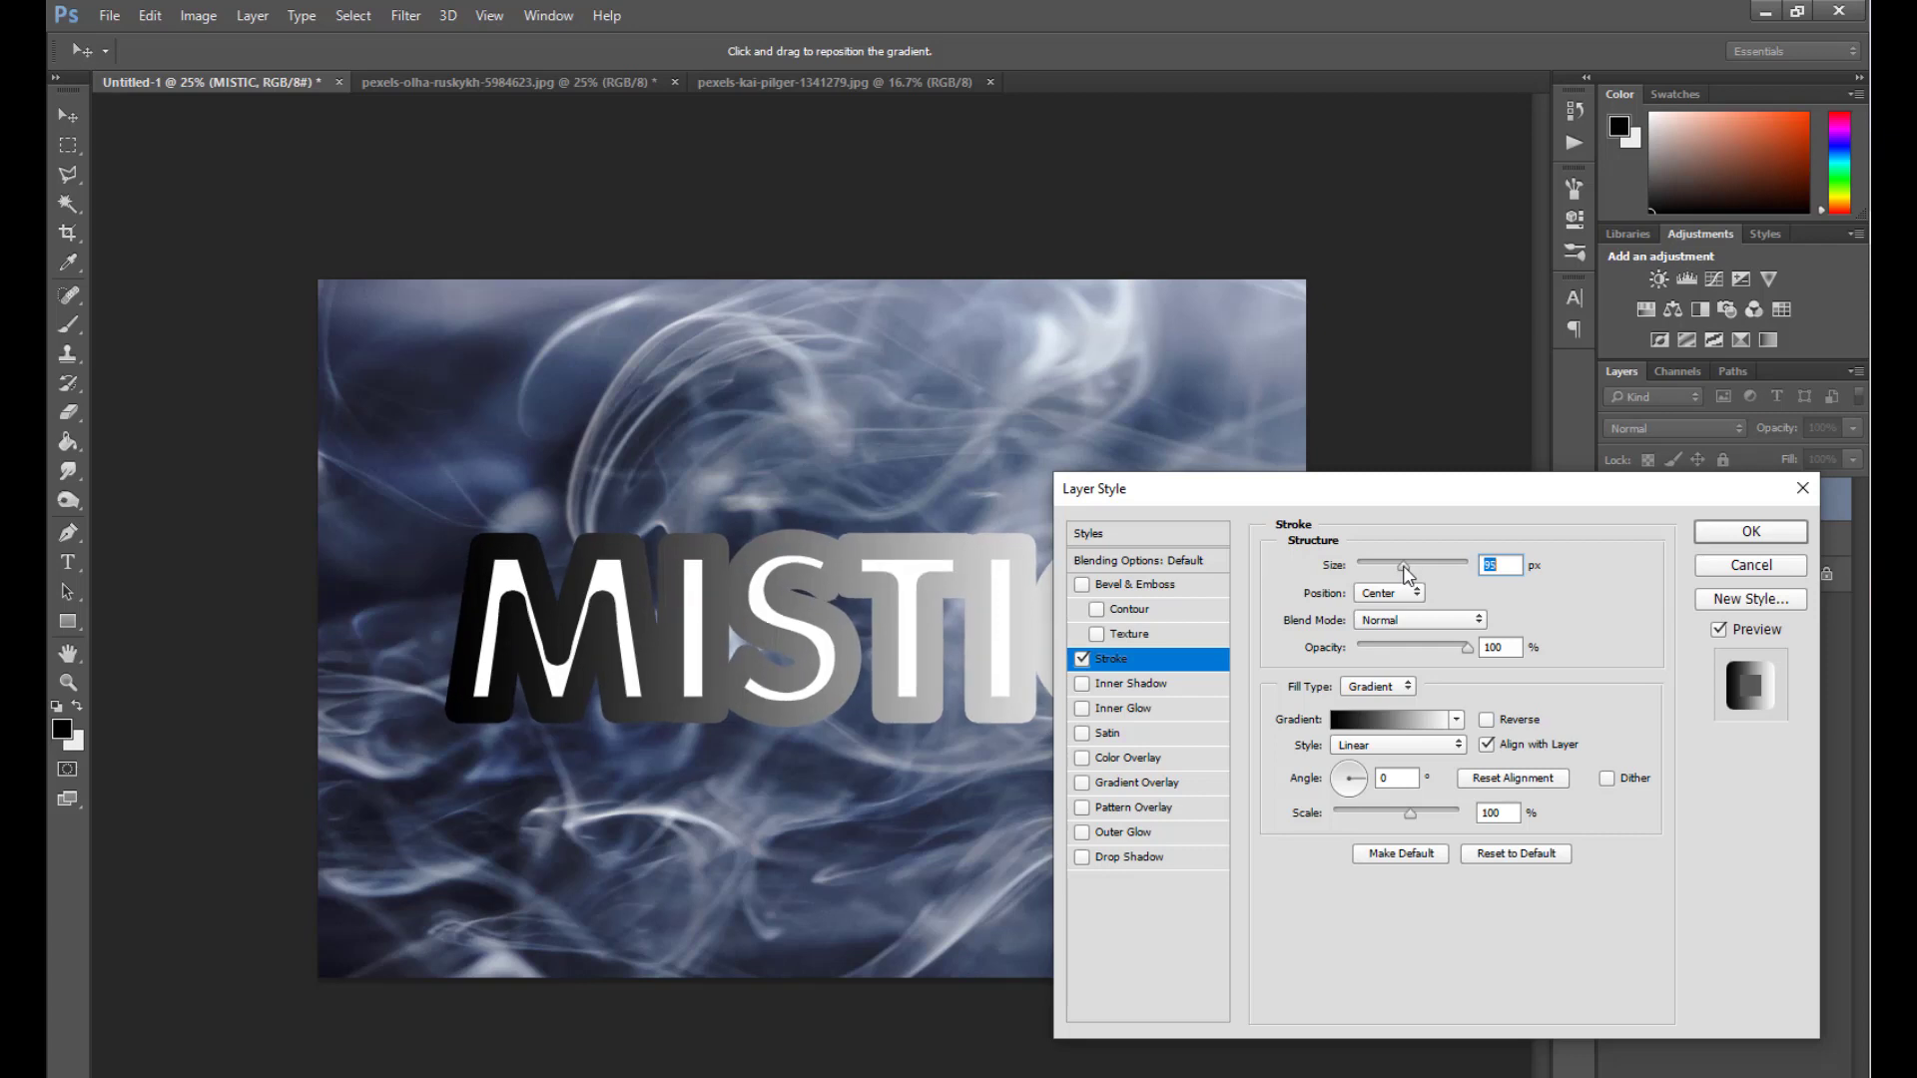
drag(1401, 566, 1407, 566)
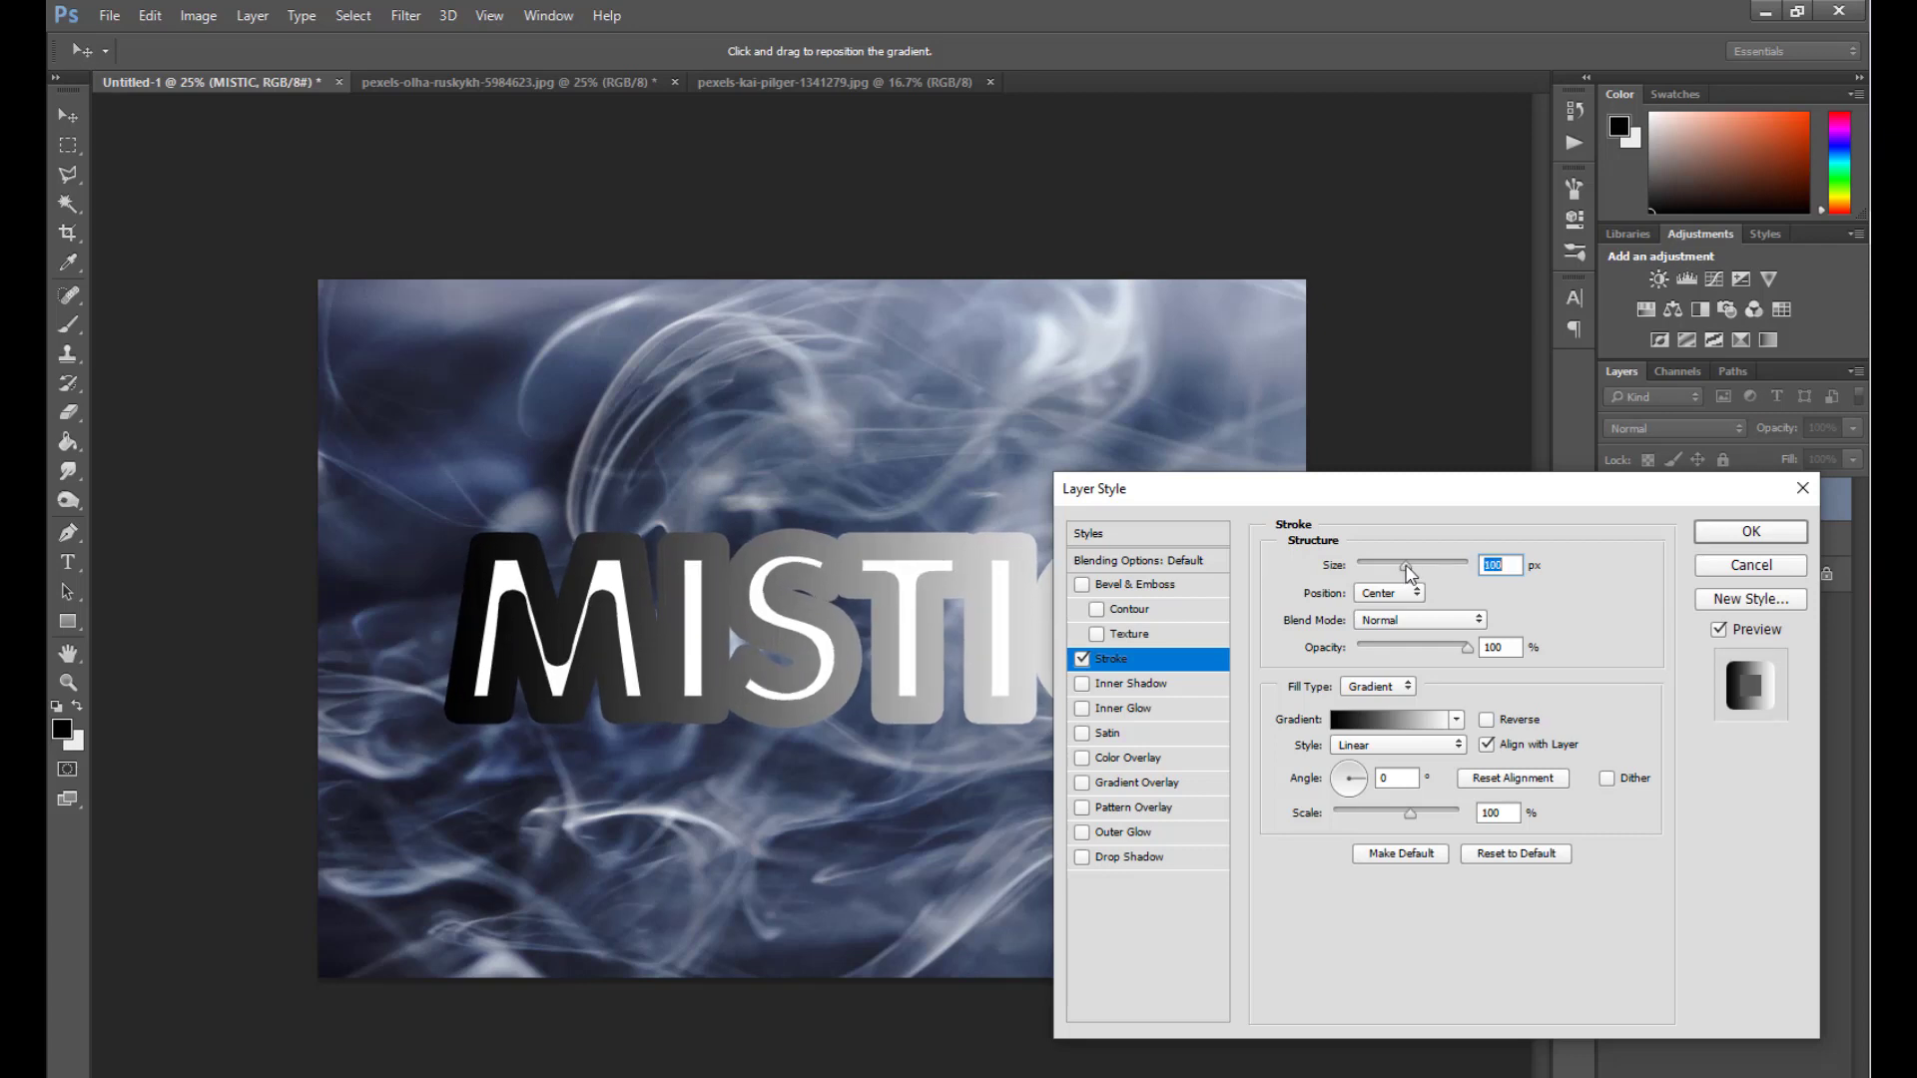
Switch the stroke gradient to Shape Burst, widen it to about 210 px, and apply.
click(1422, 745)
click(1412, 831)
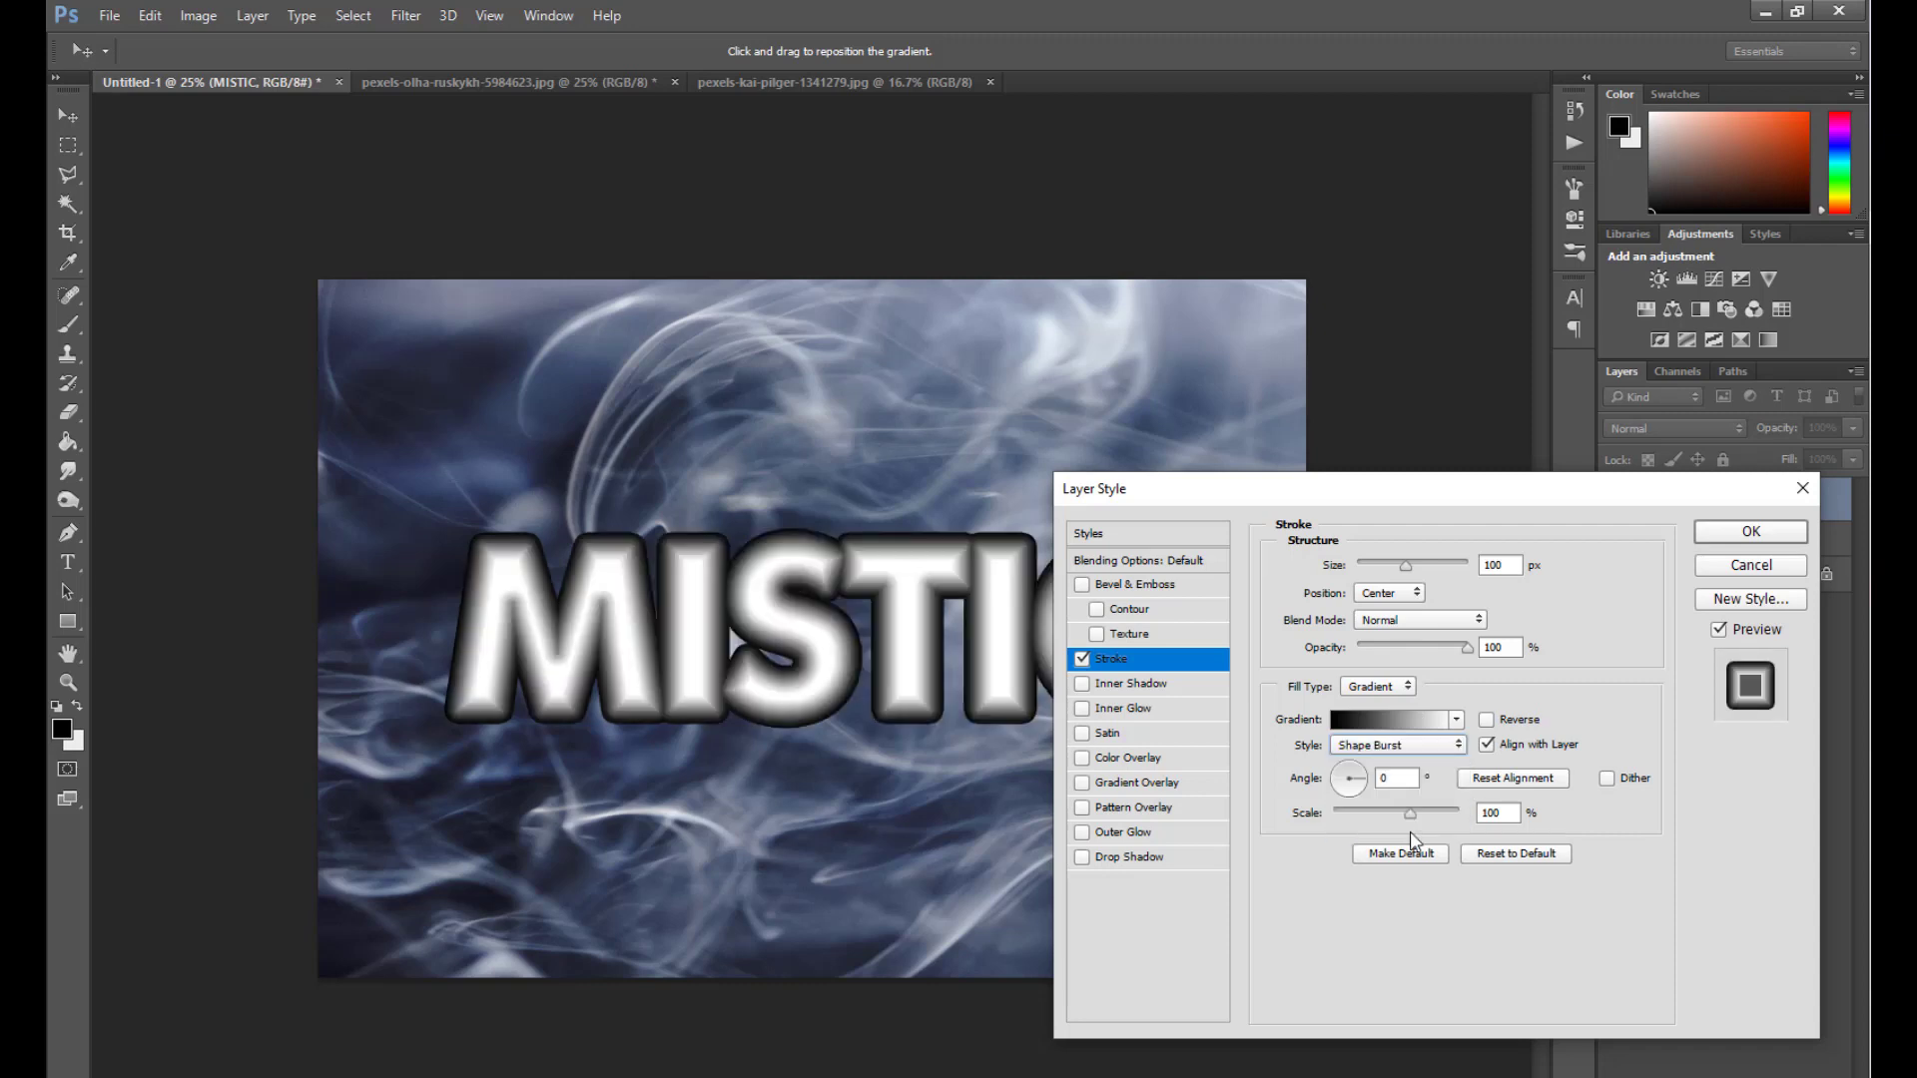
drag(1407, 566, 1455, 574)
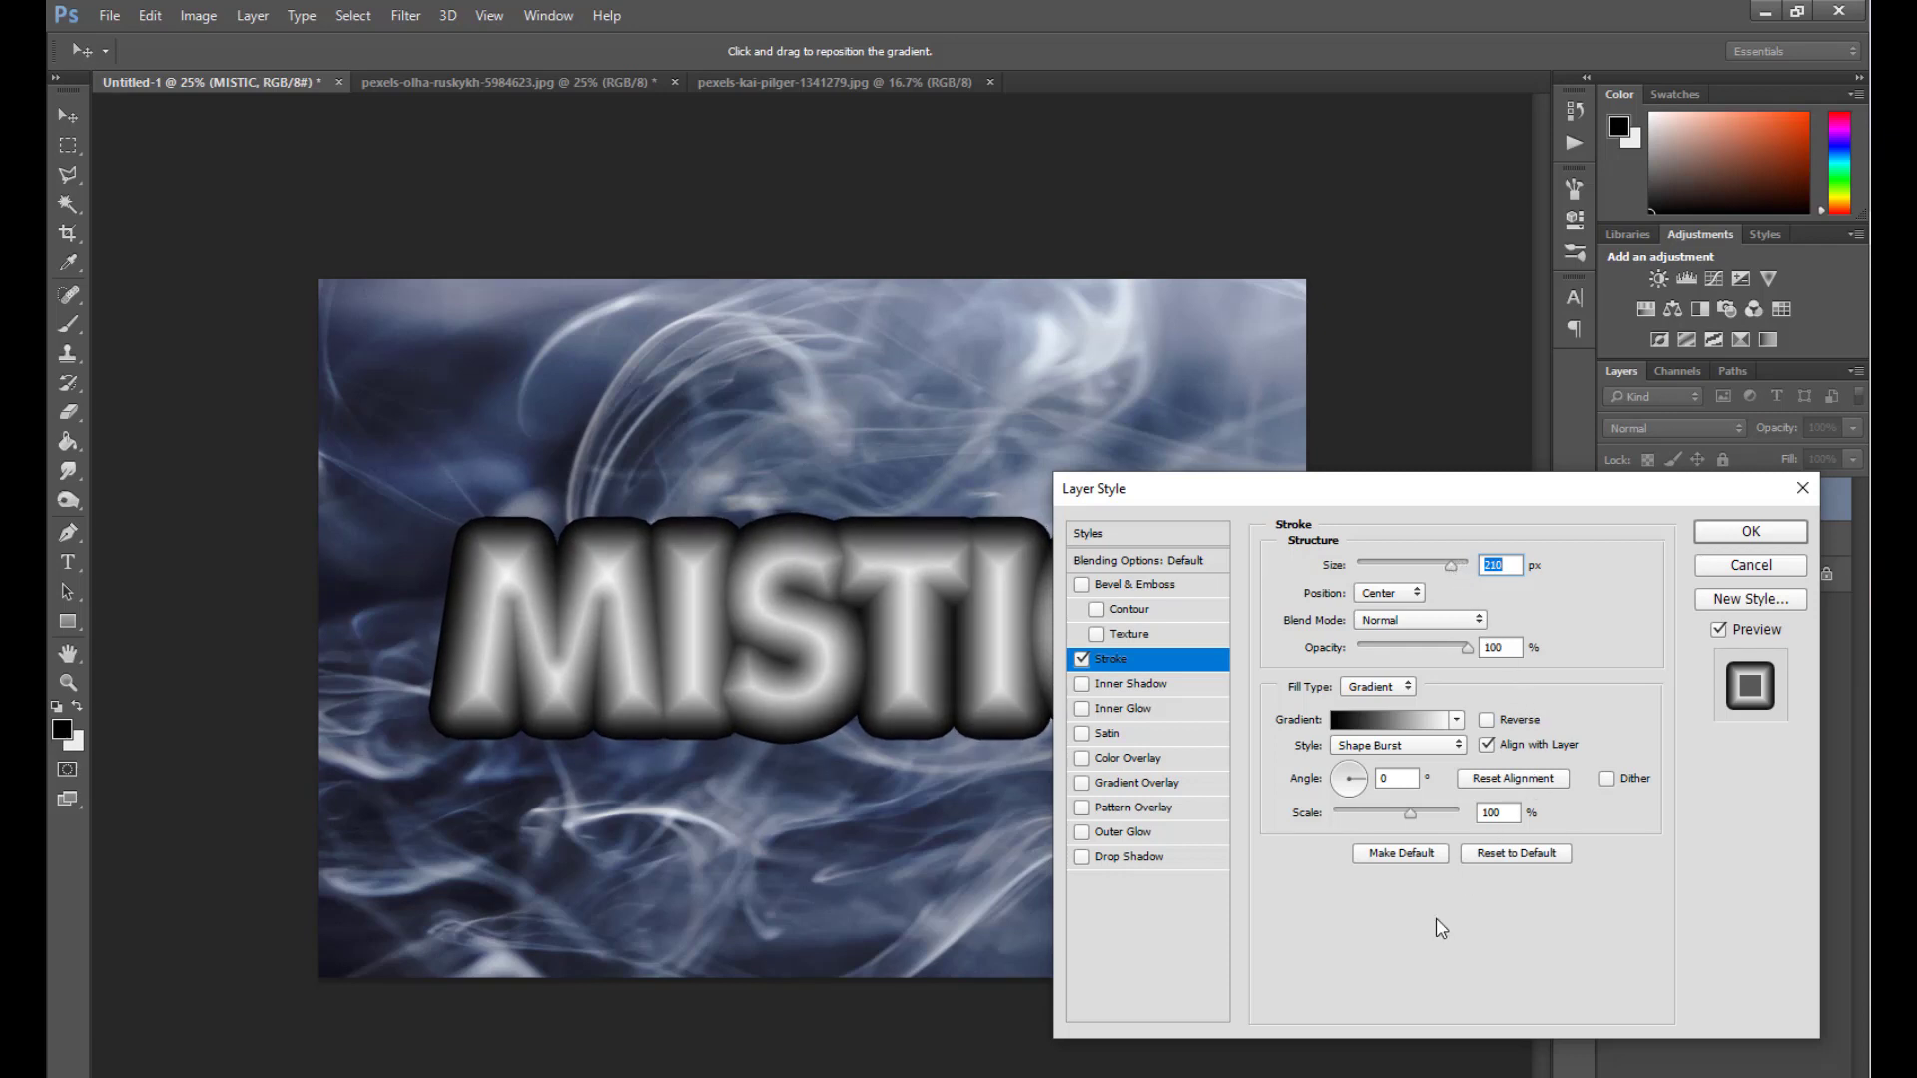
click(1703, 537)
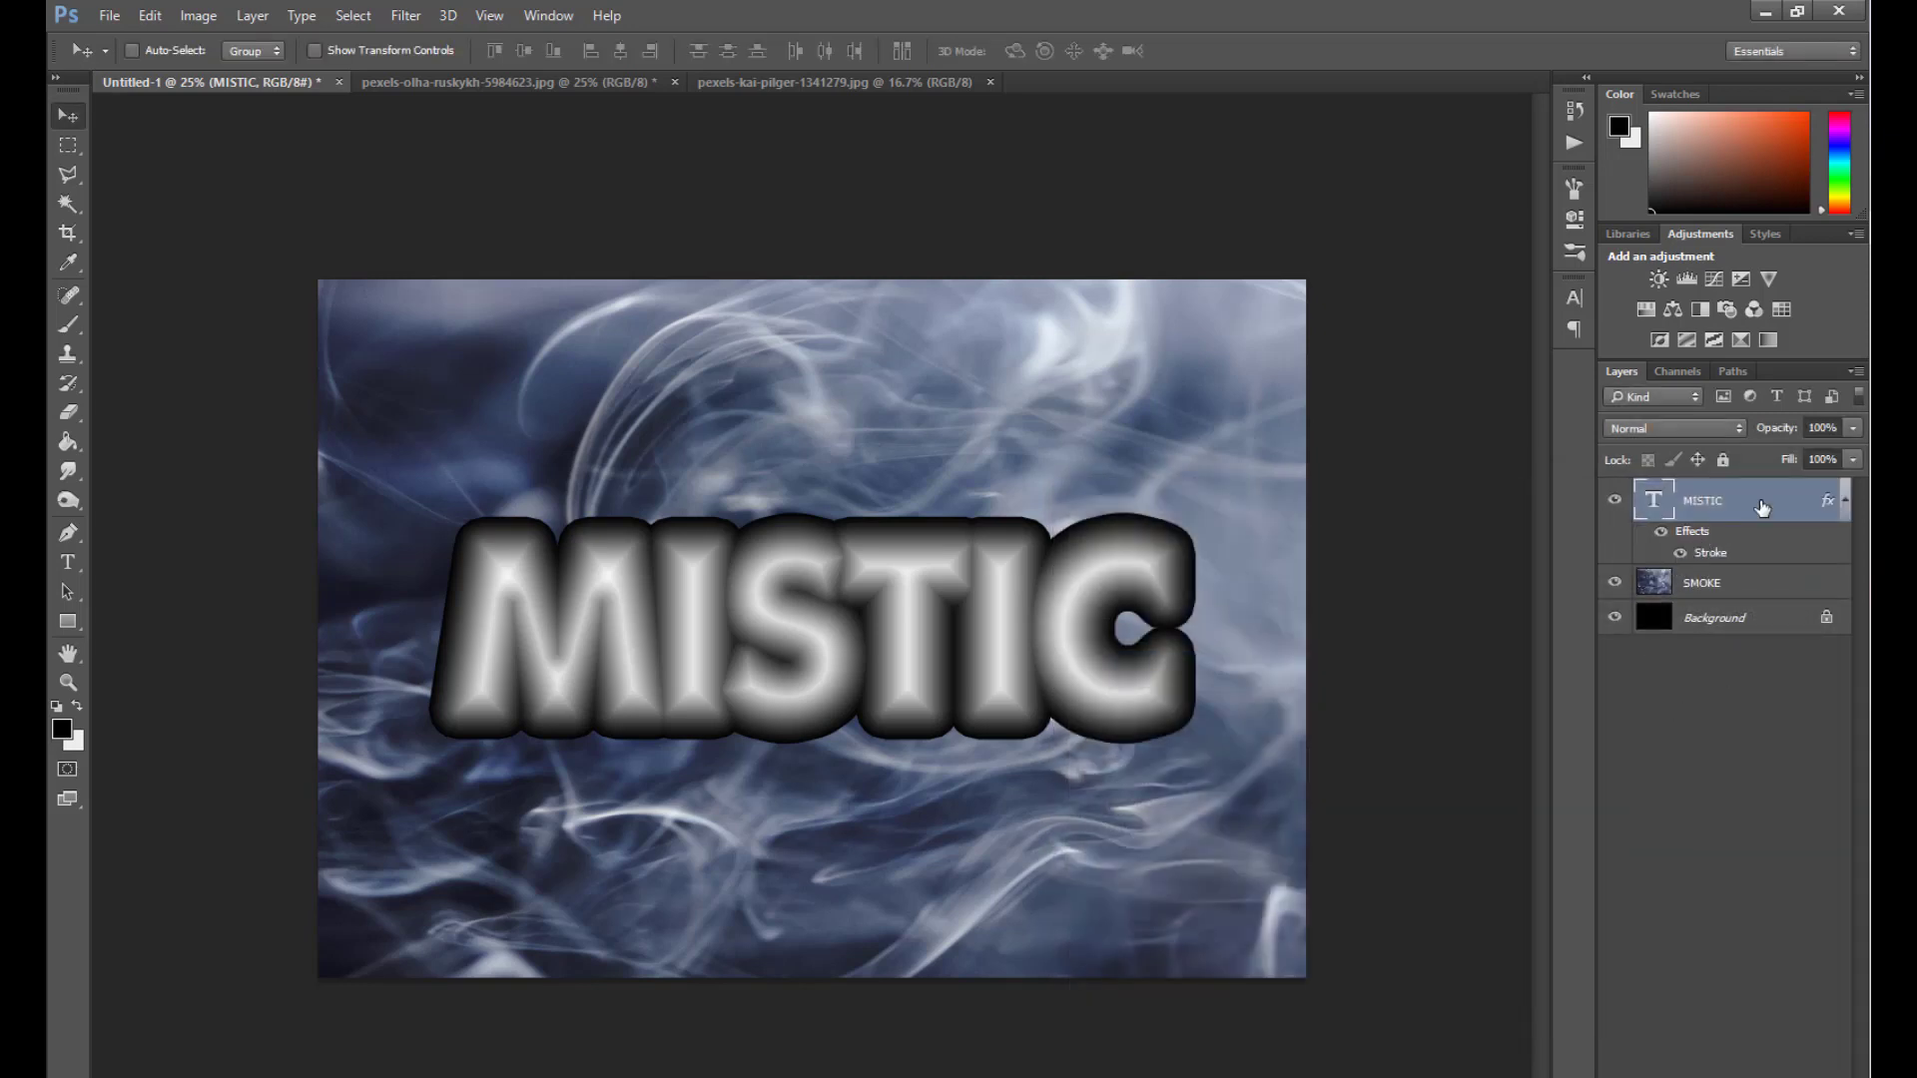
Place the MISTIC layer into a new Group 1 and expand the group.
mouse_move(1762, 508)
mouse_down()
mouse_move(1742, 1069)
mouse_move(1767, 1069)
mouse_up()
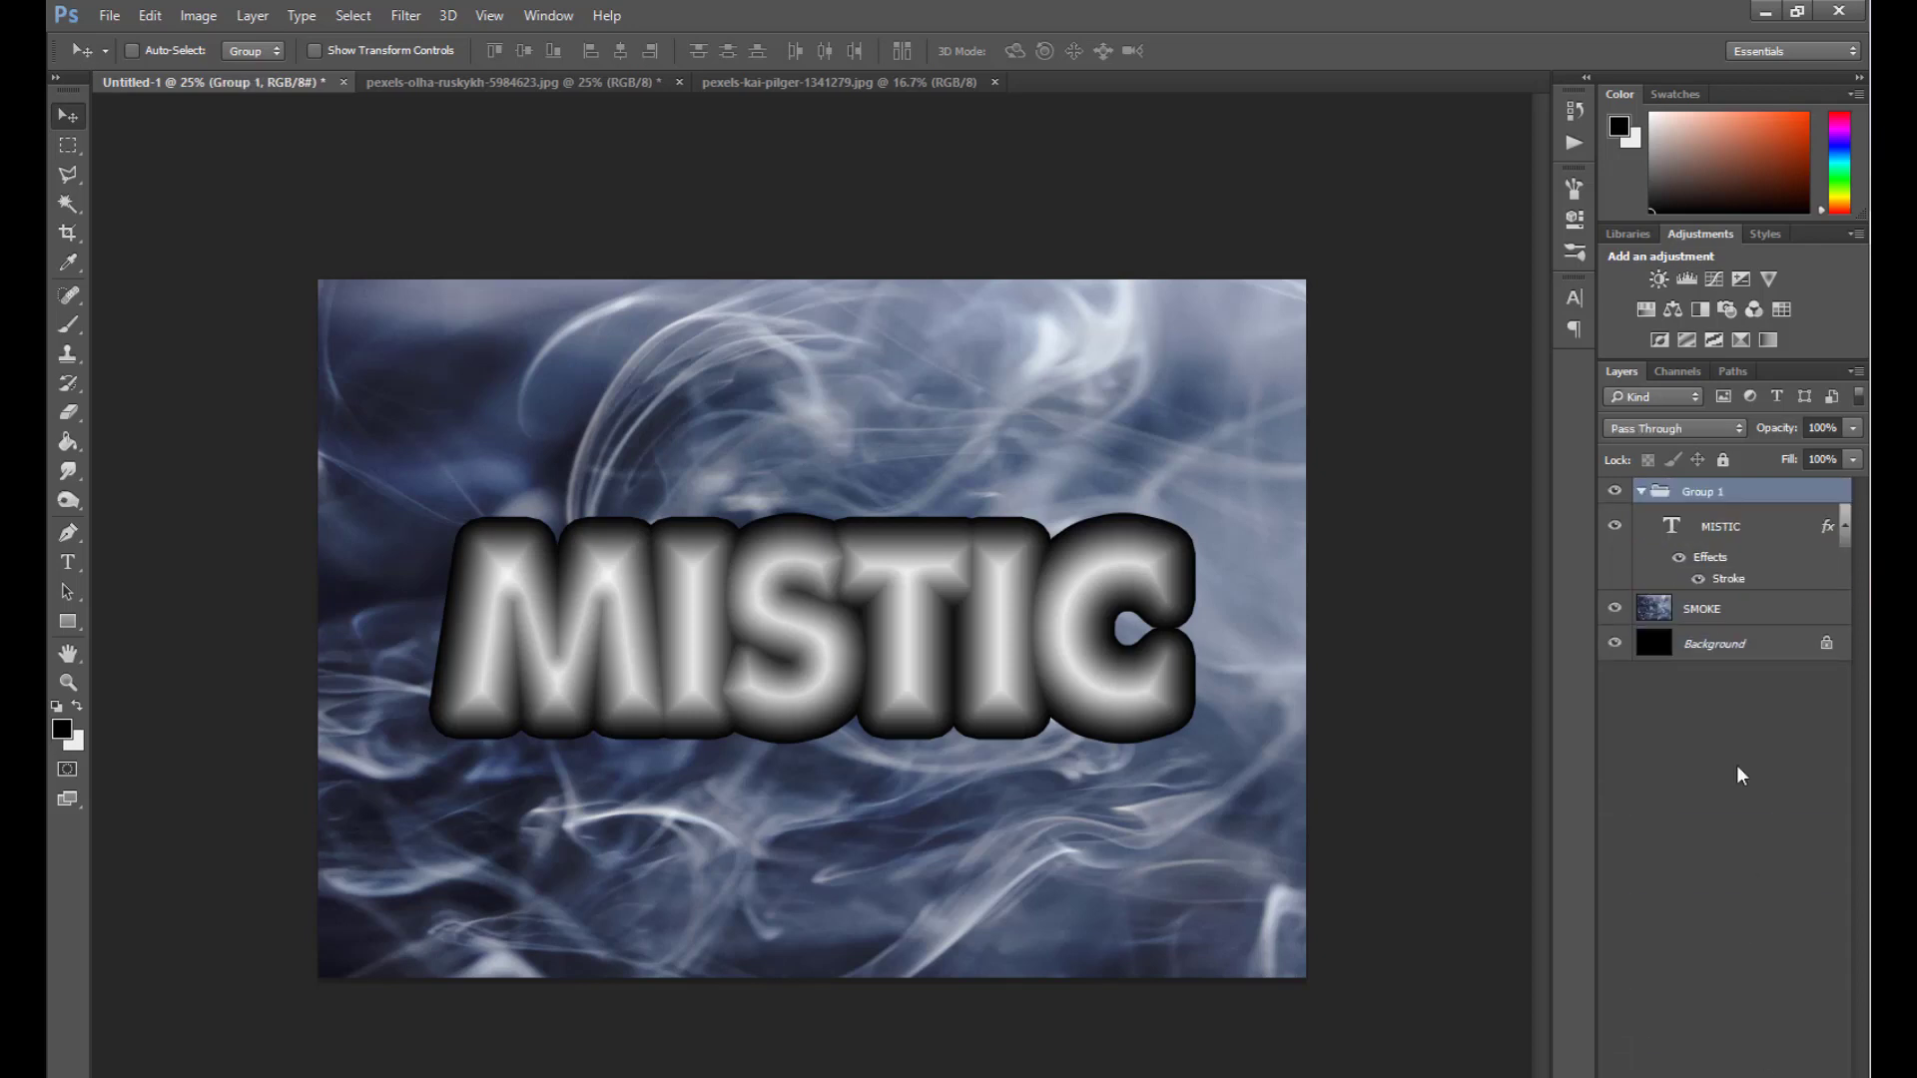
click(1640, 492)
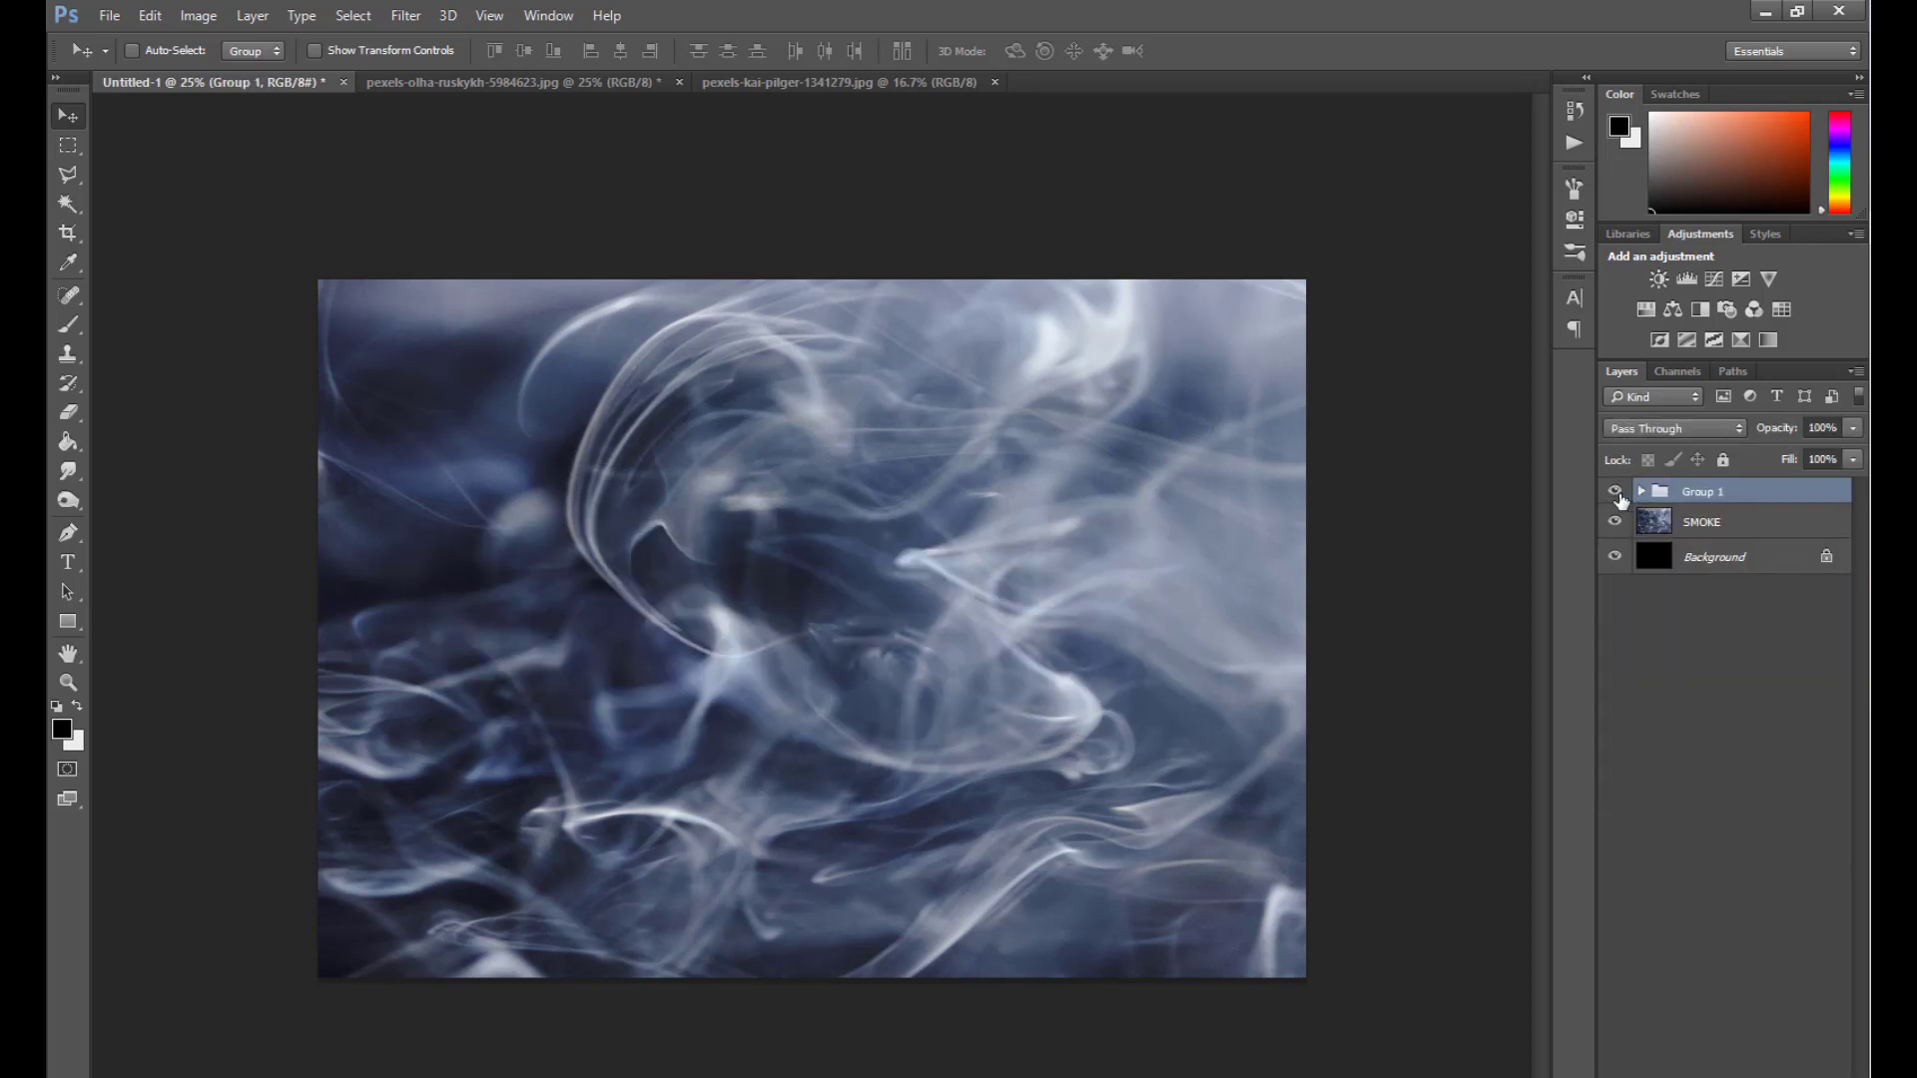
click(1615, 491)
click(1640, 492)
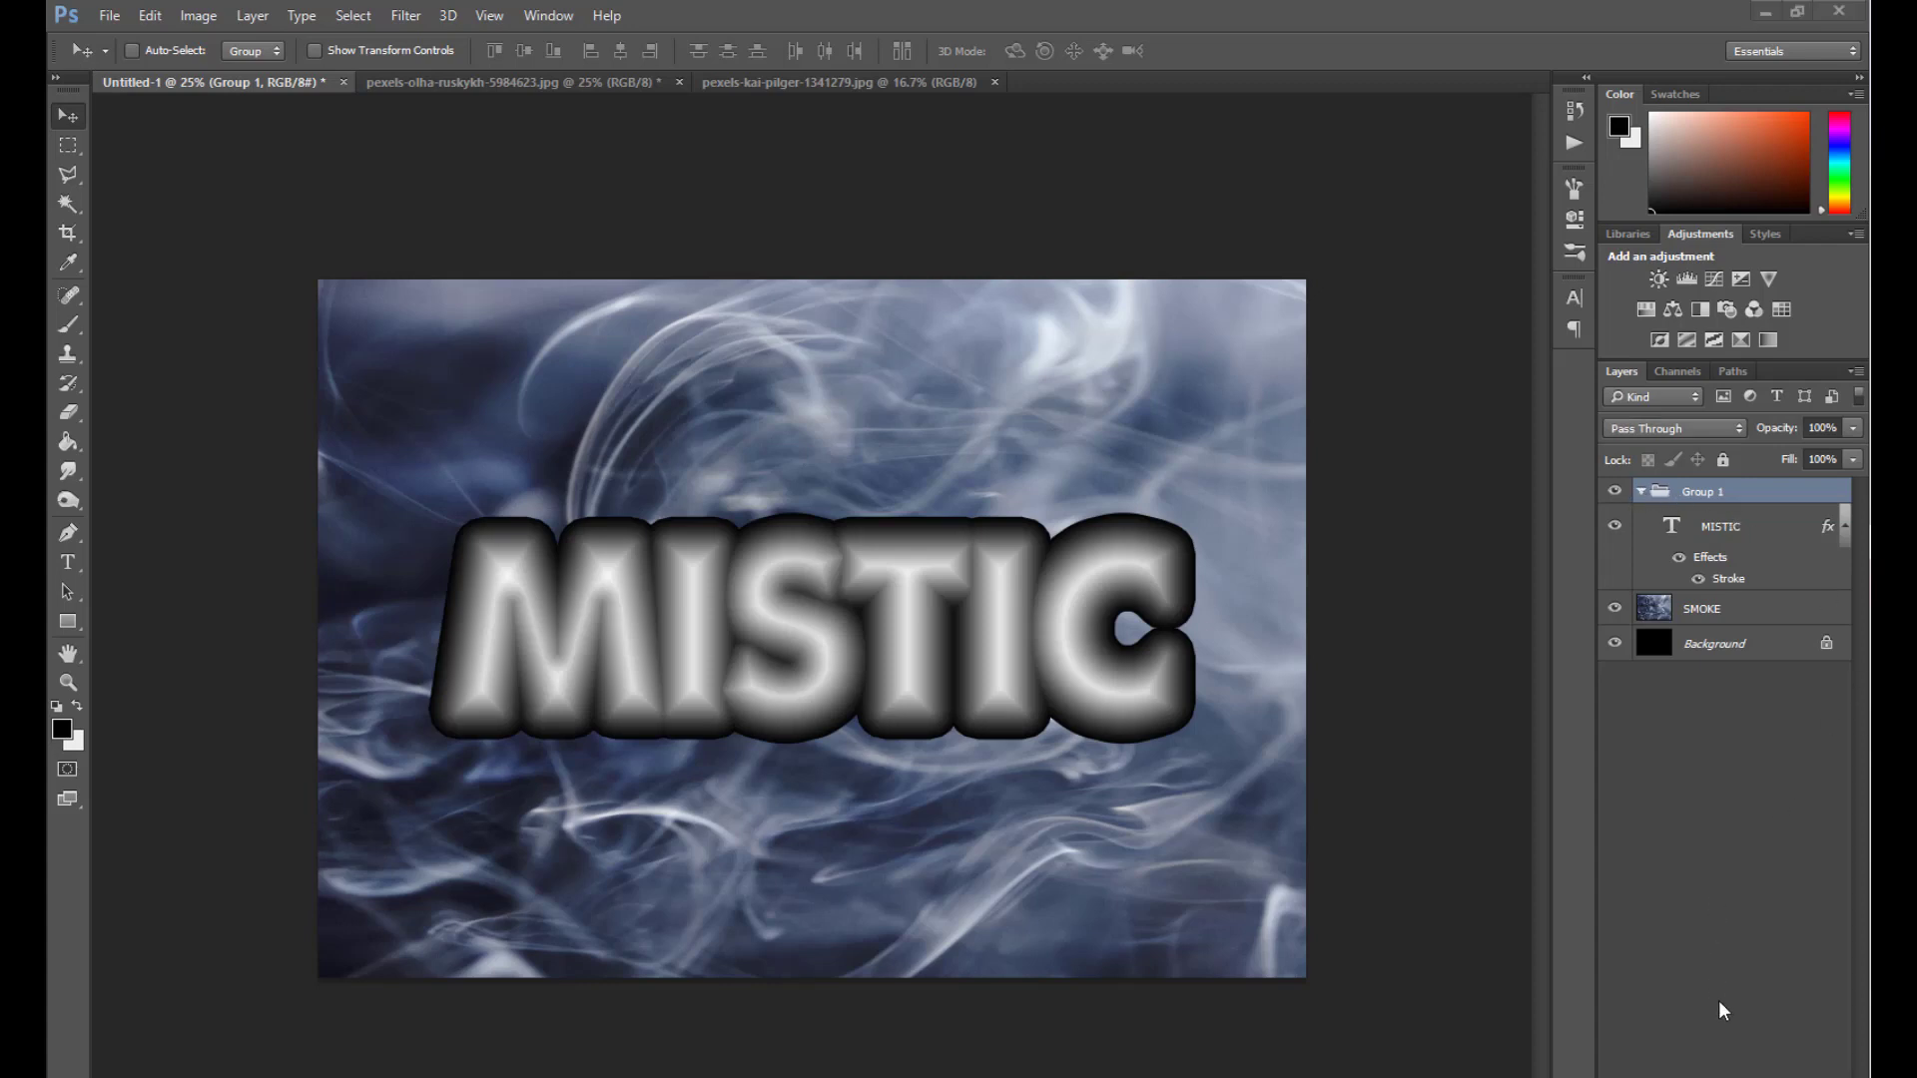
Reopen the MISTIC Stroke effect and thicken it to 218 px.
click(1712, 581)
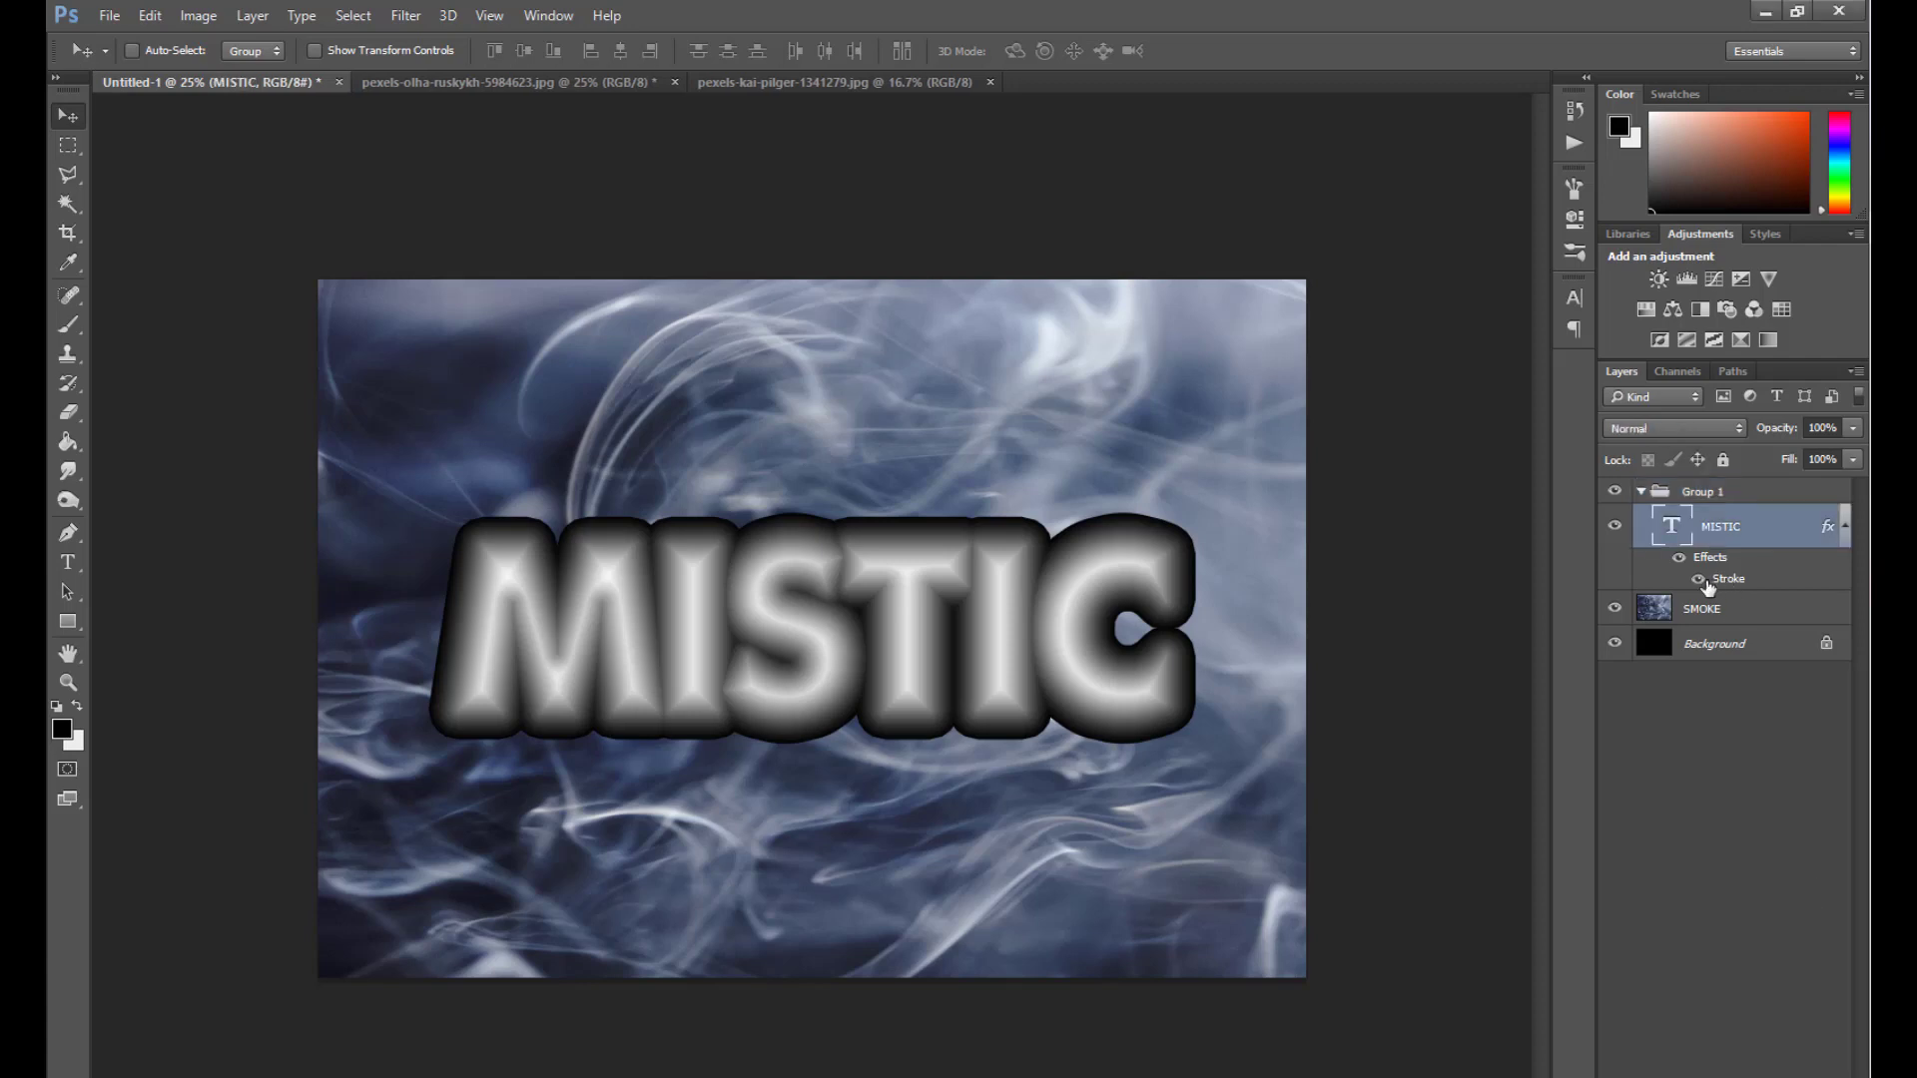
click(1697, 579)
double_click(1780, 583)
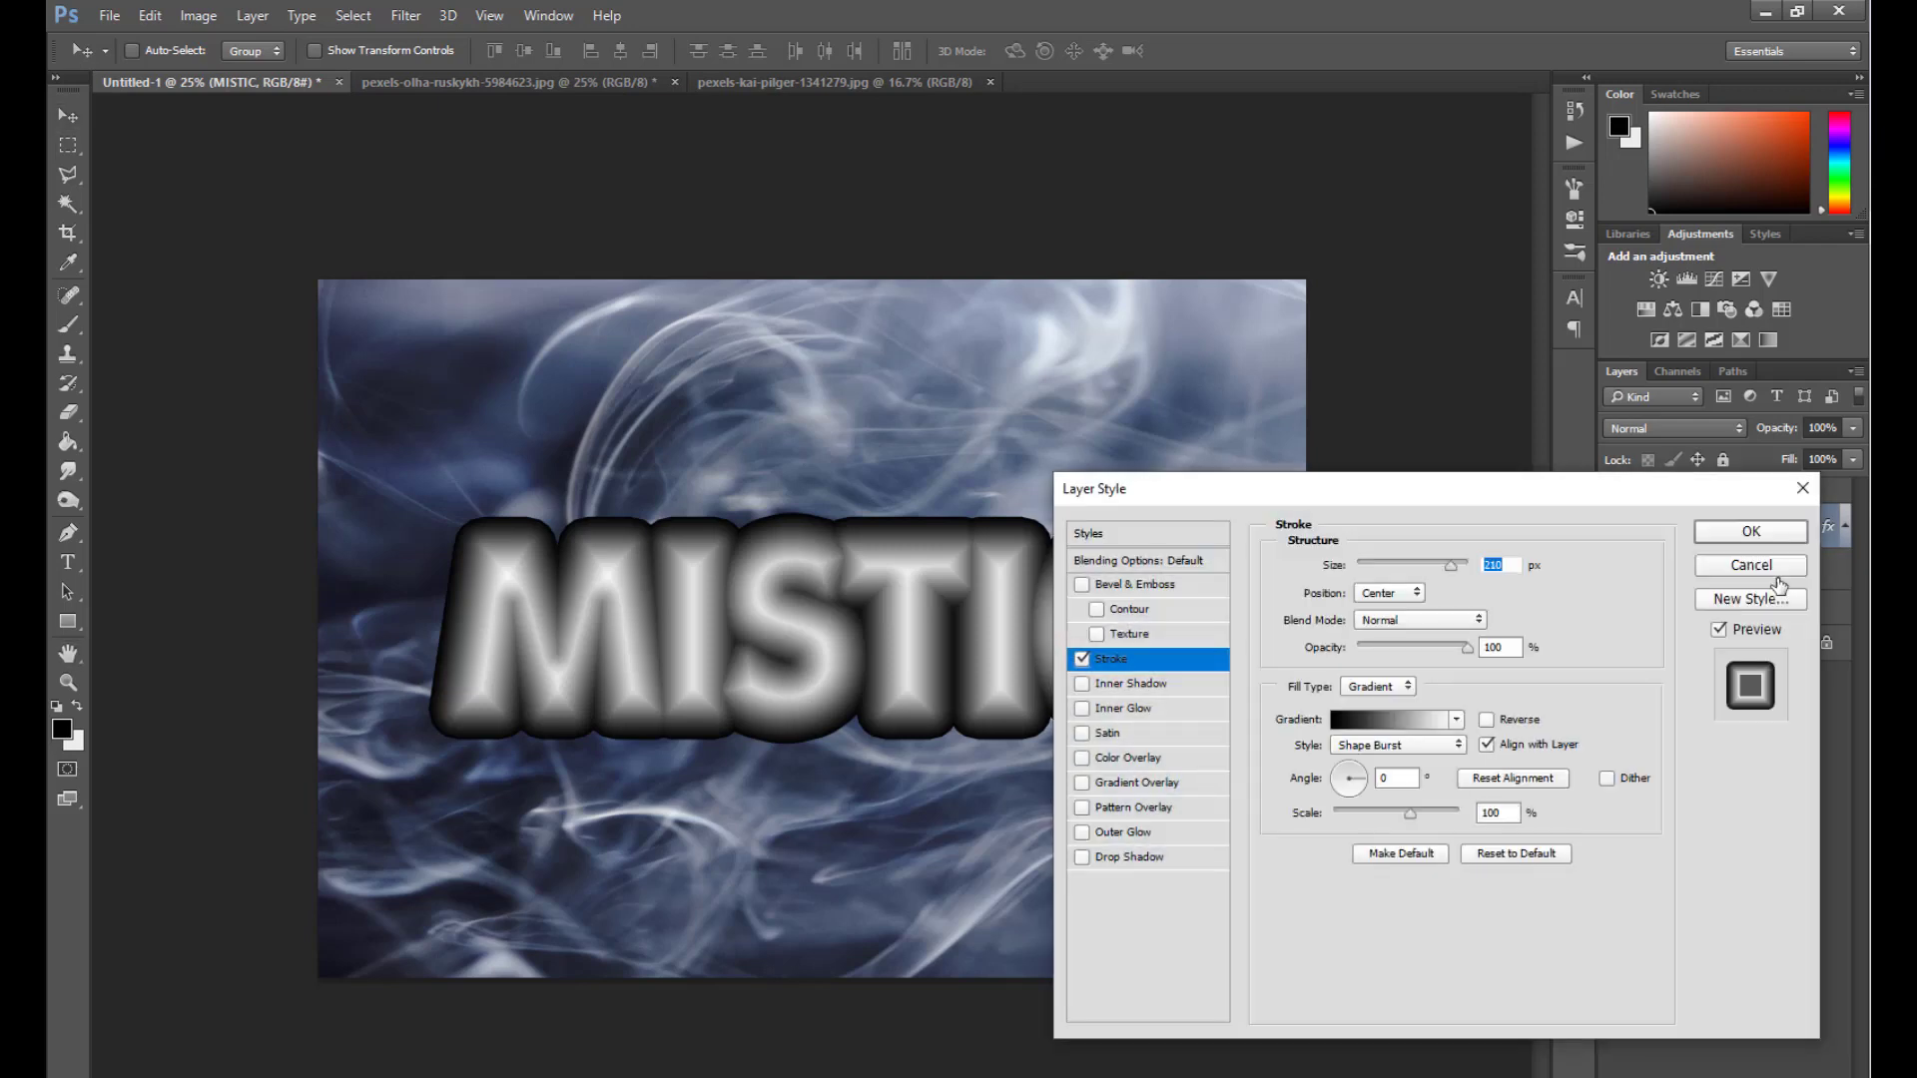
drag(1455, 570, 1452, 577)
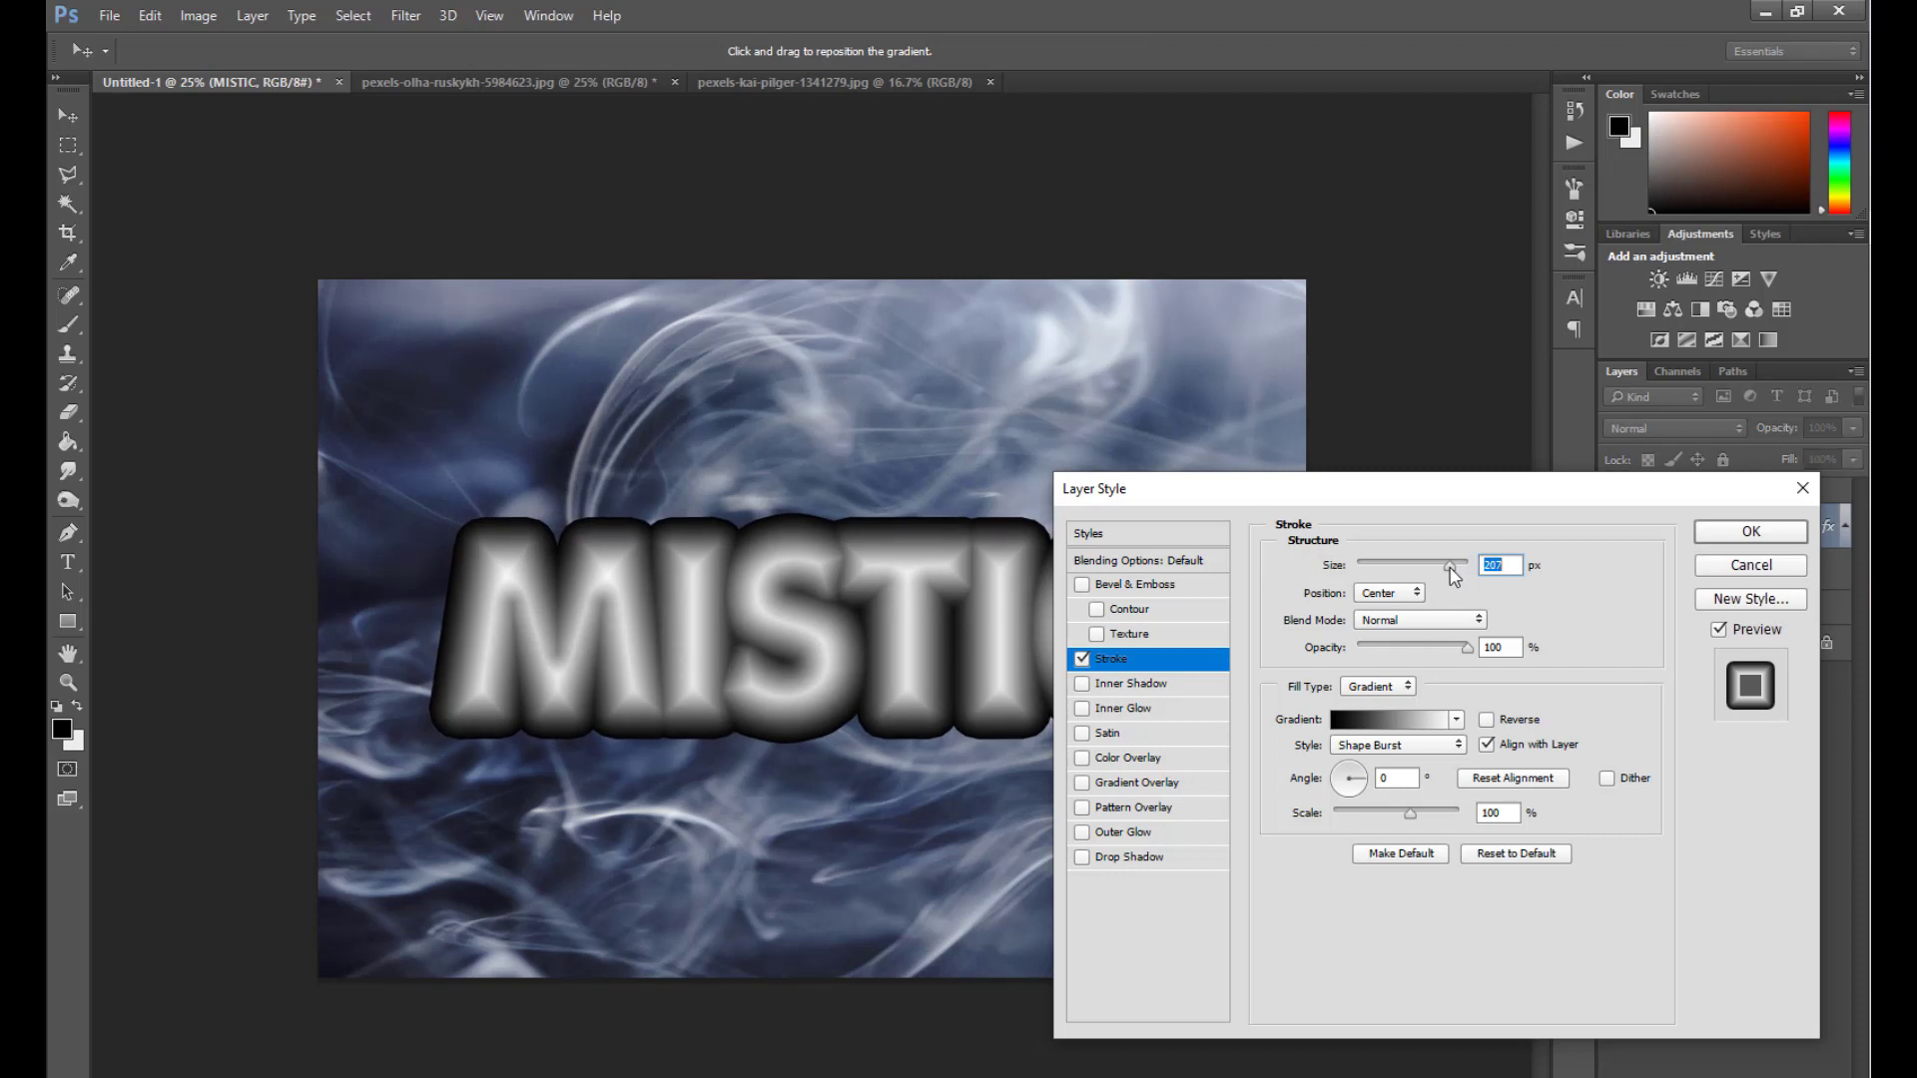
drag(1454, 577, 1459, 576)
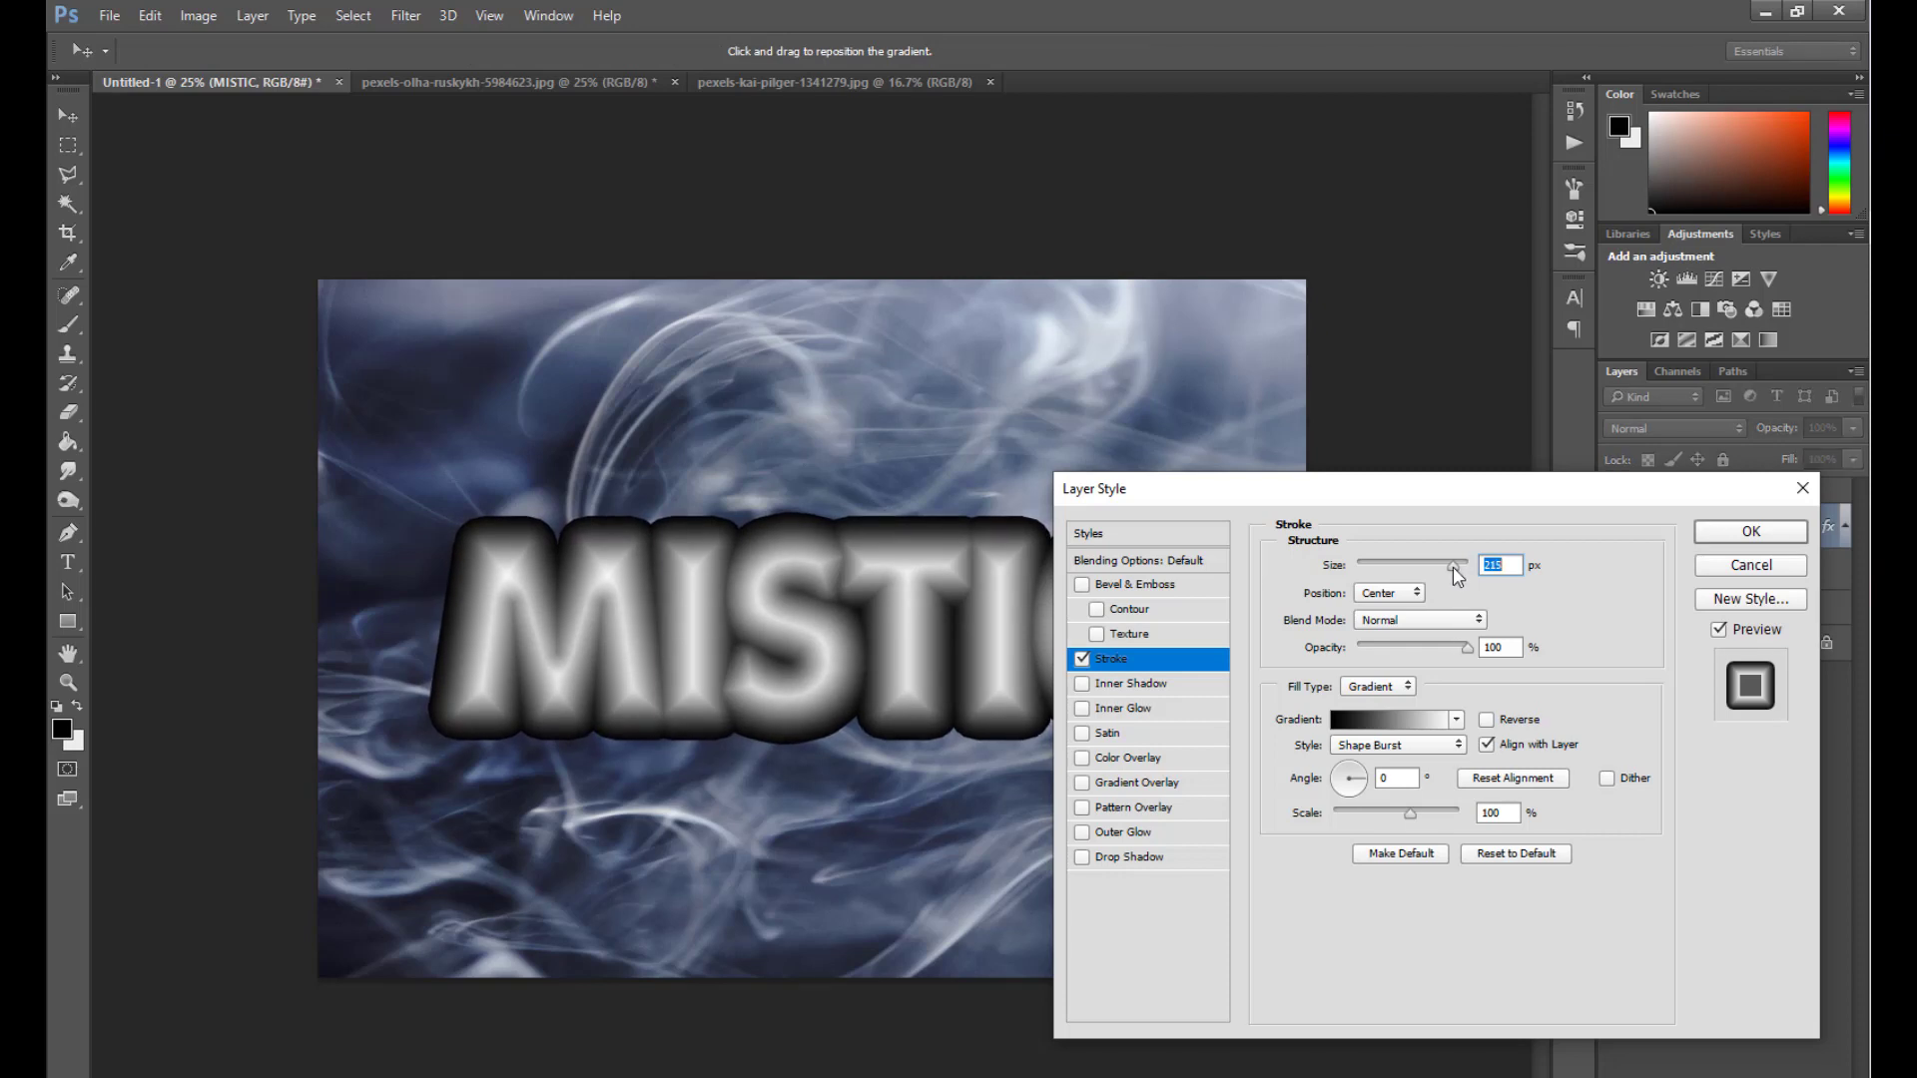
click(1751, 532)
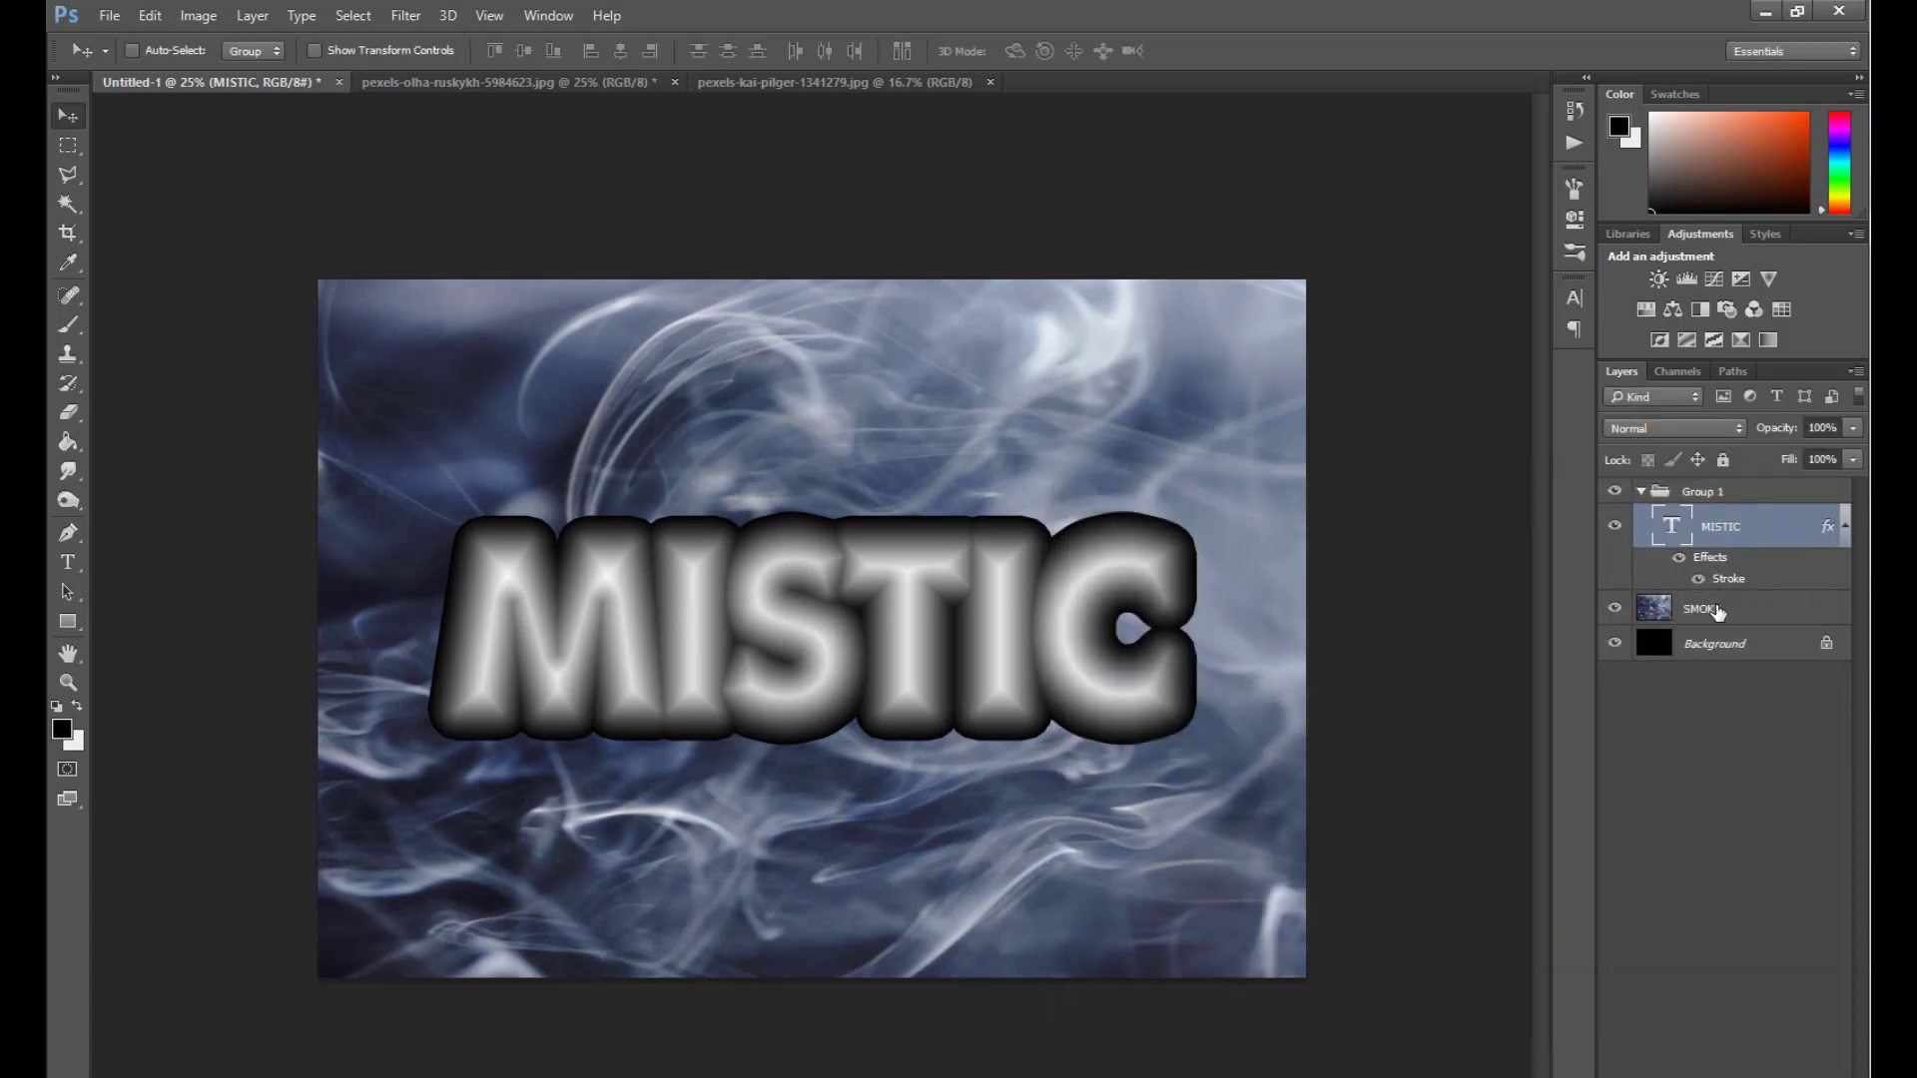
Duplicate the SMOKE layer to sit above the text group.
click(1642, 492)
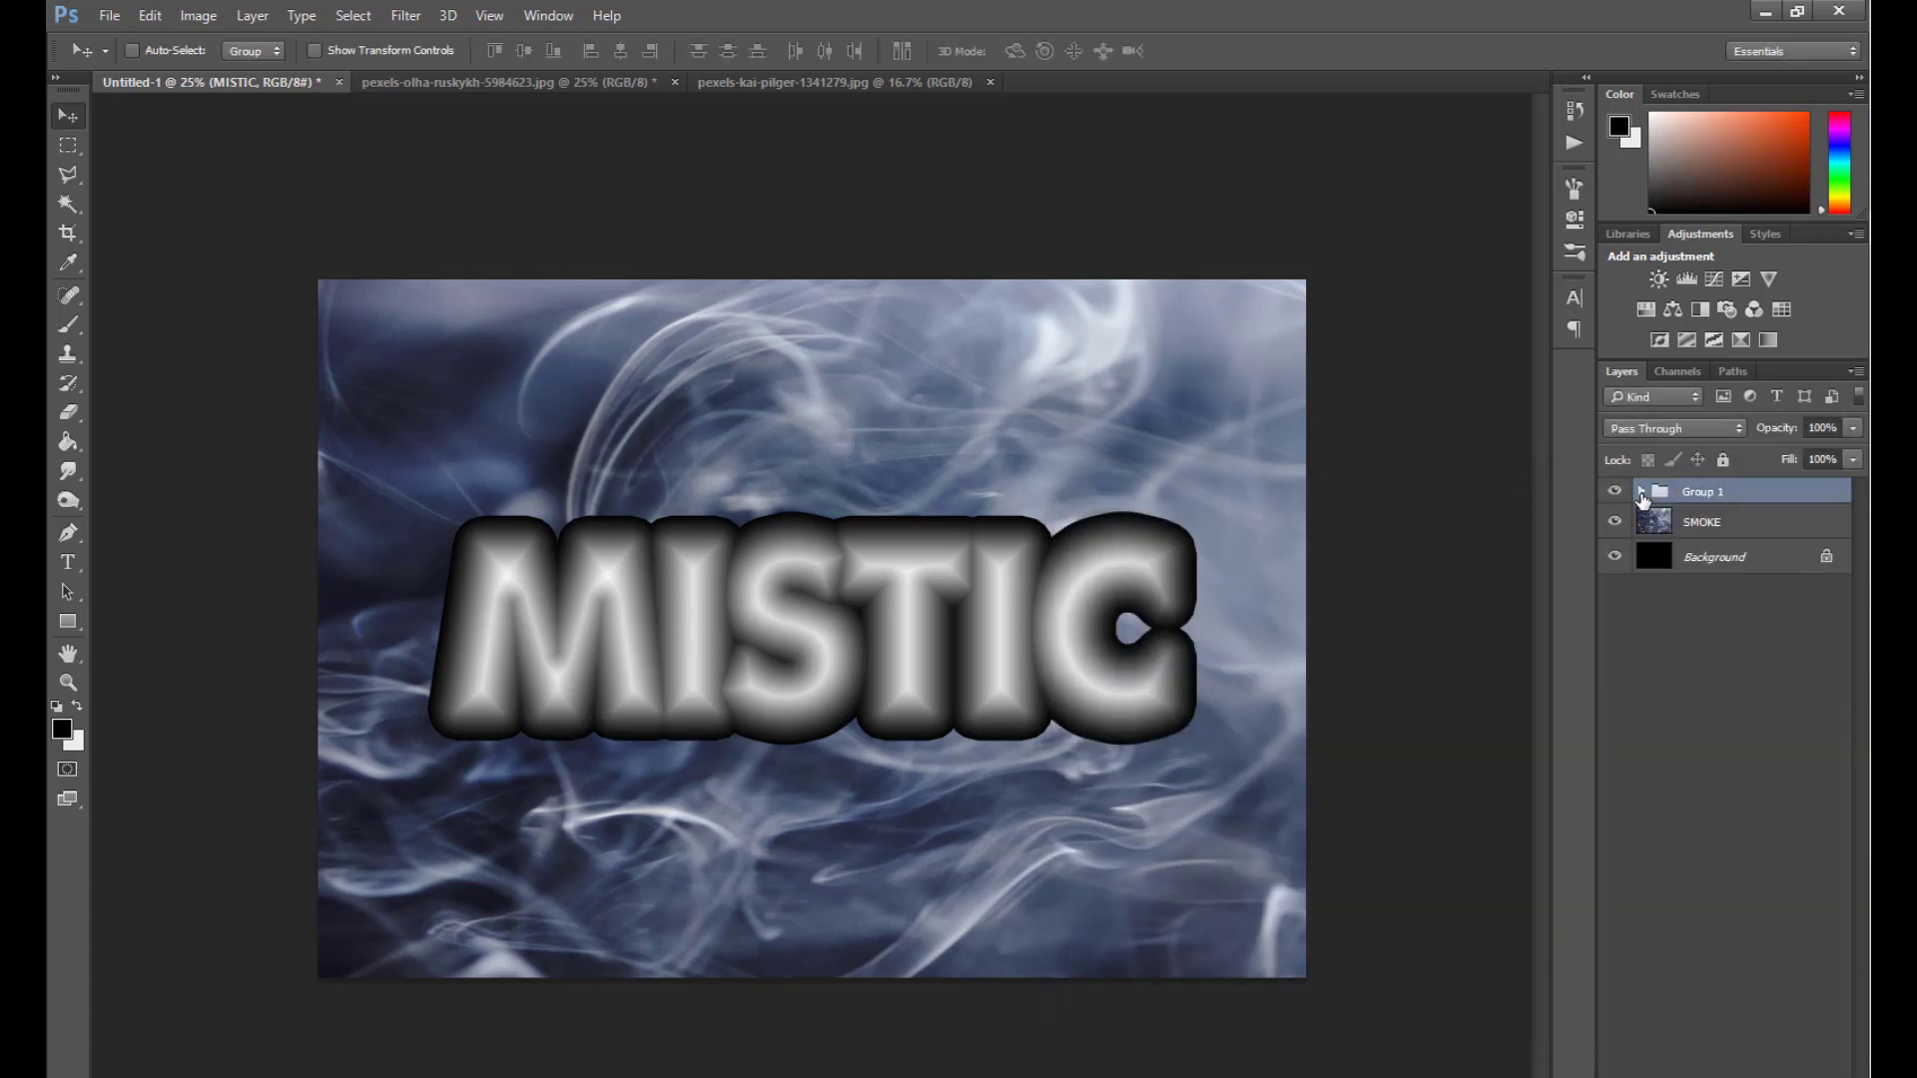
click(1757, 531)
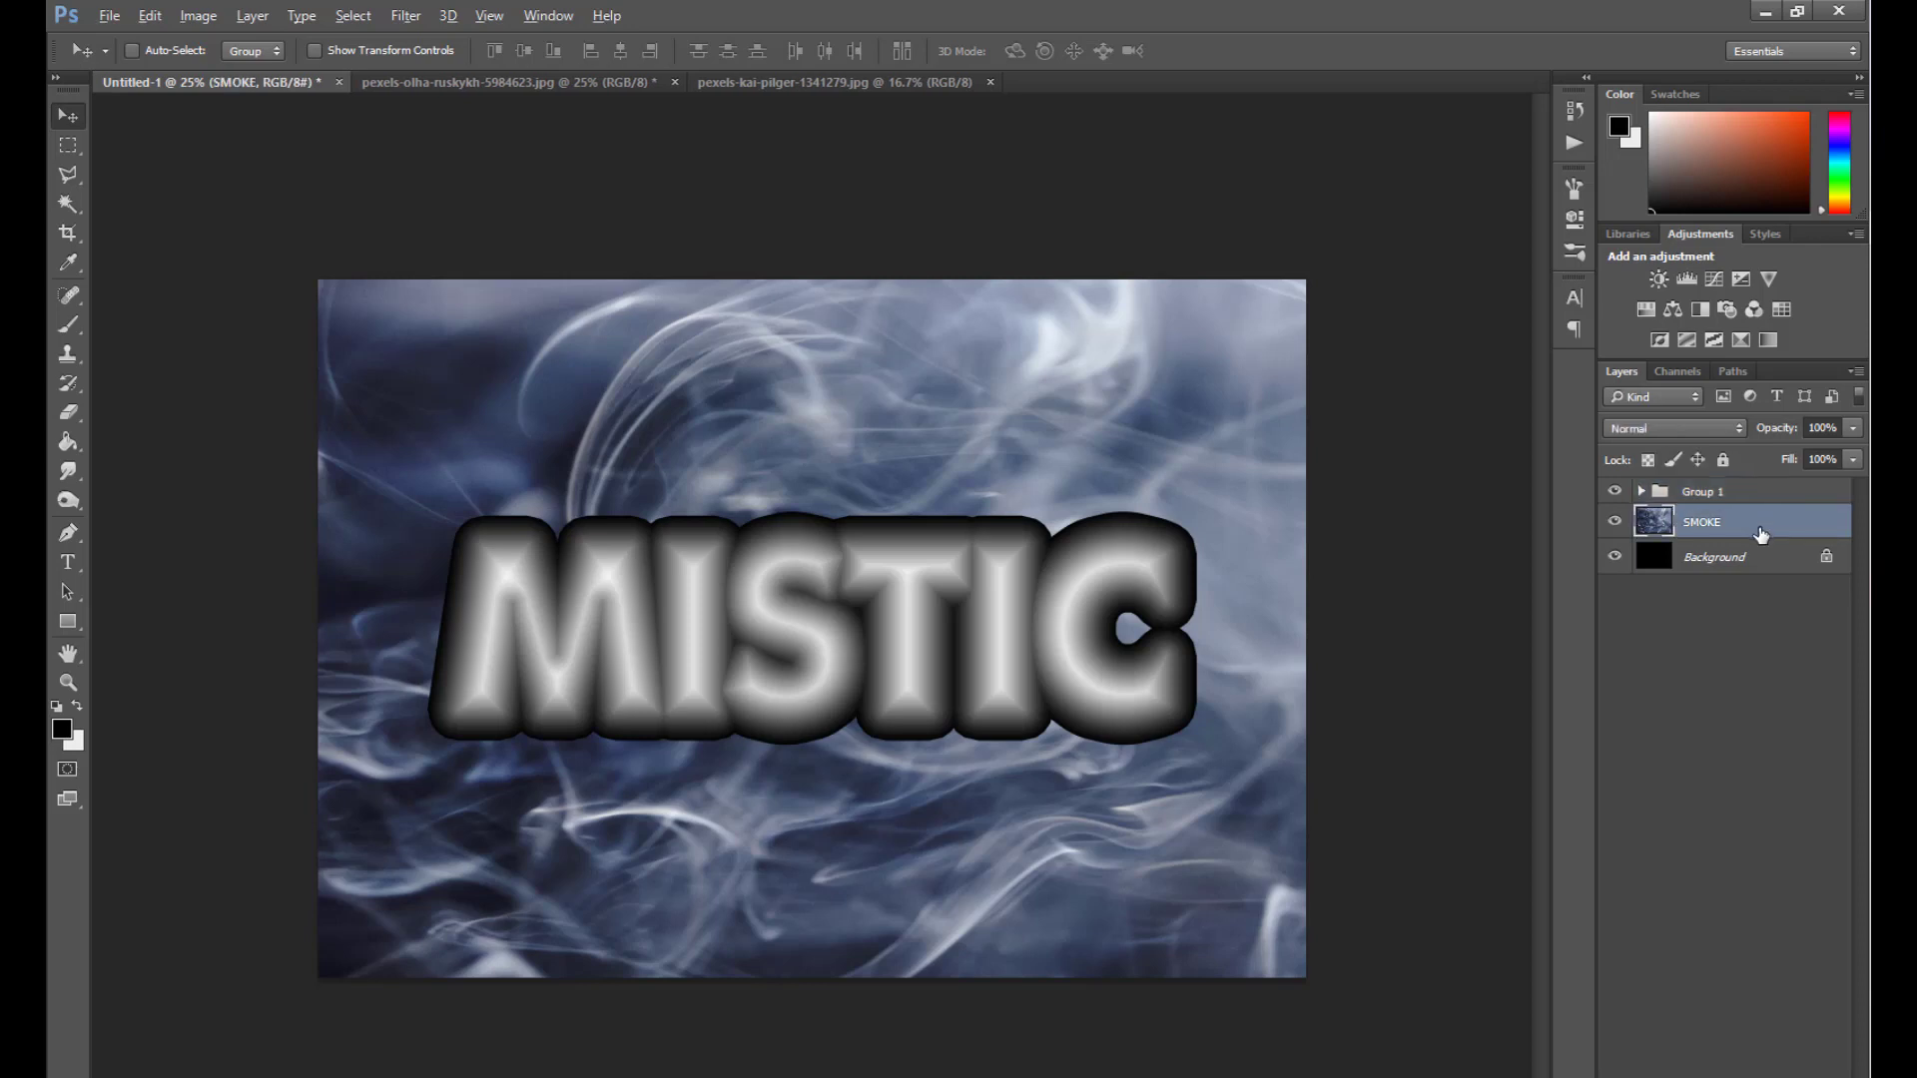
drag(1765, 532, 1760, 488)
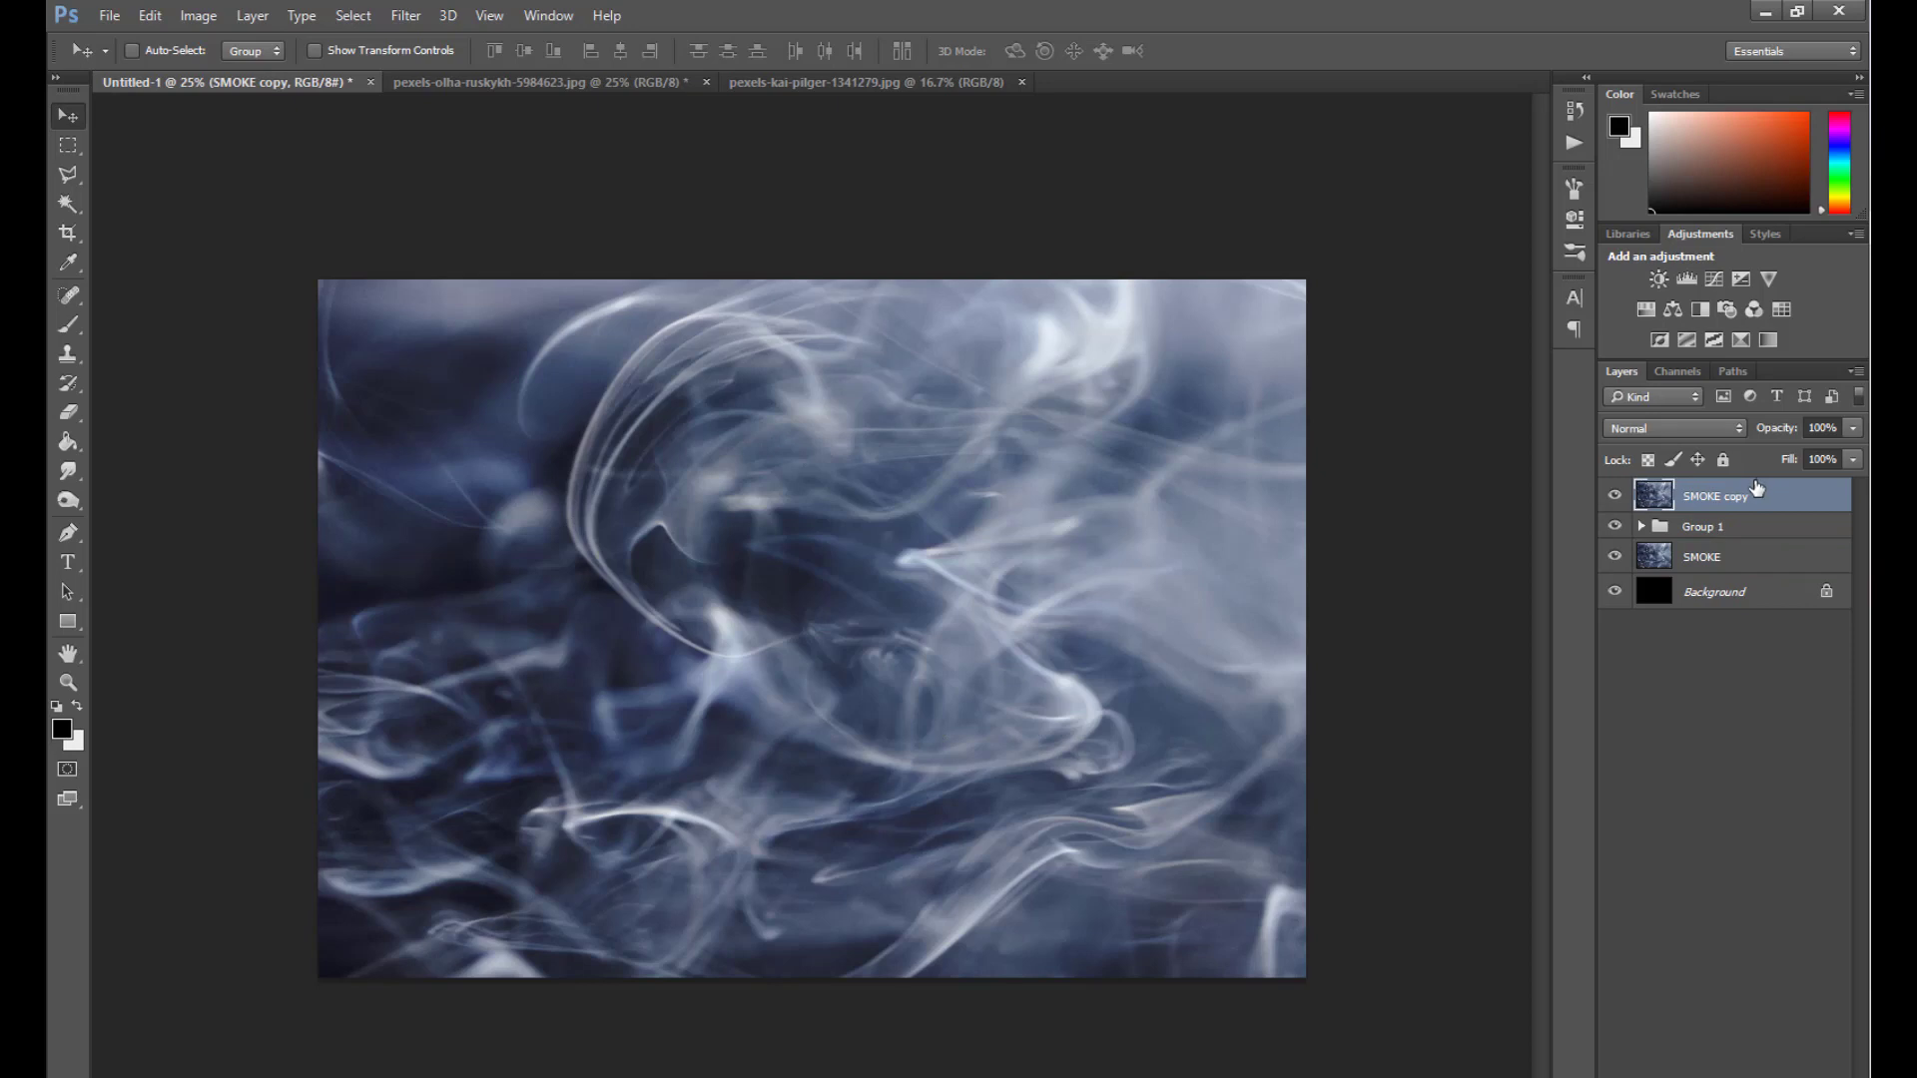
Apply a High Pass filter of about 30 px radius to the SMOKE copy.
click(405, 15)
mouse_move(422, 457)
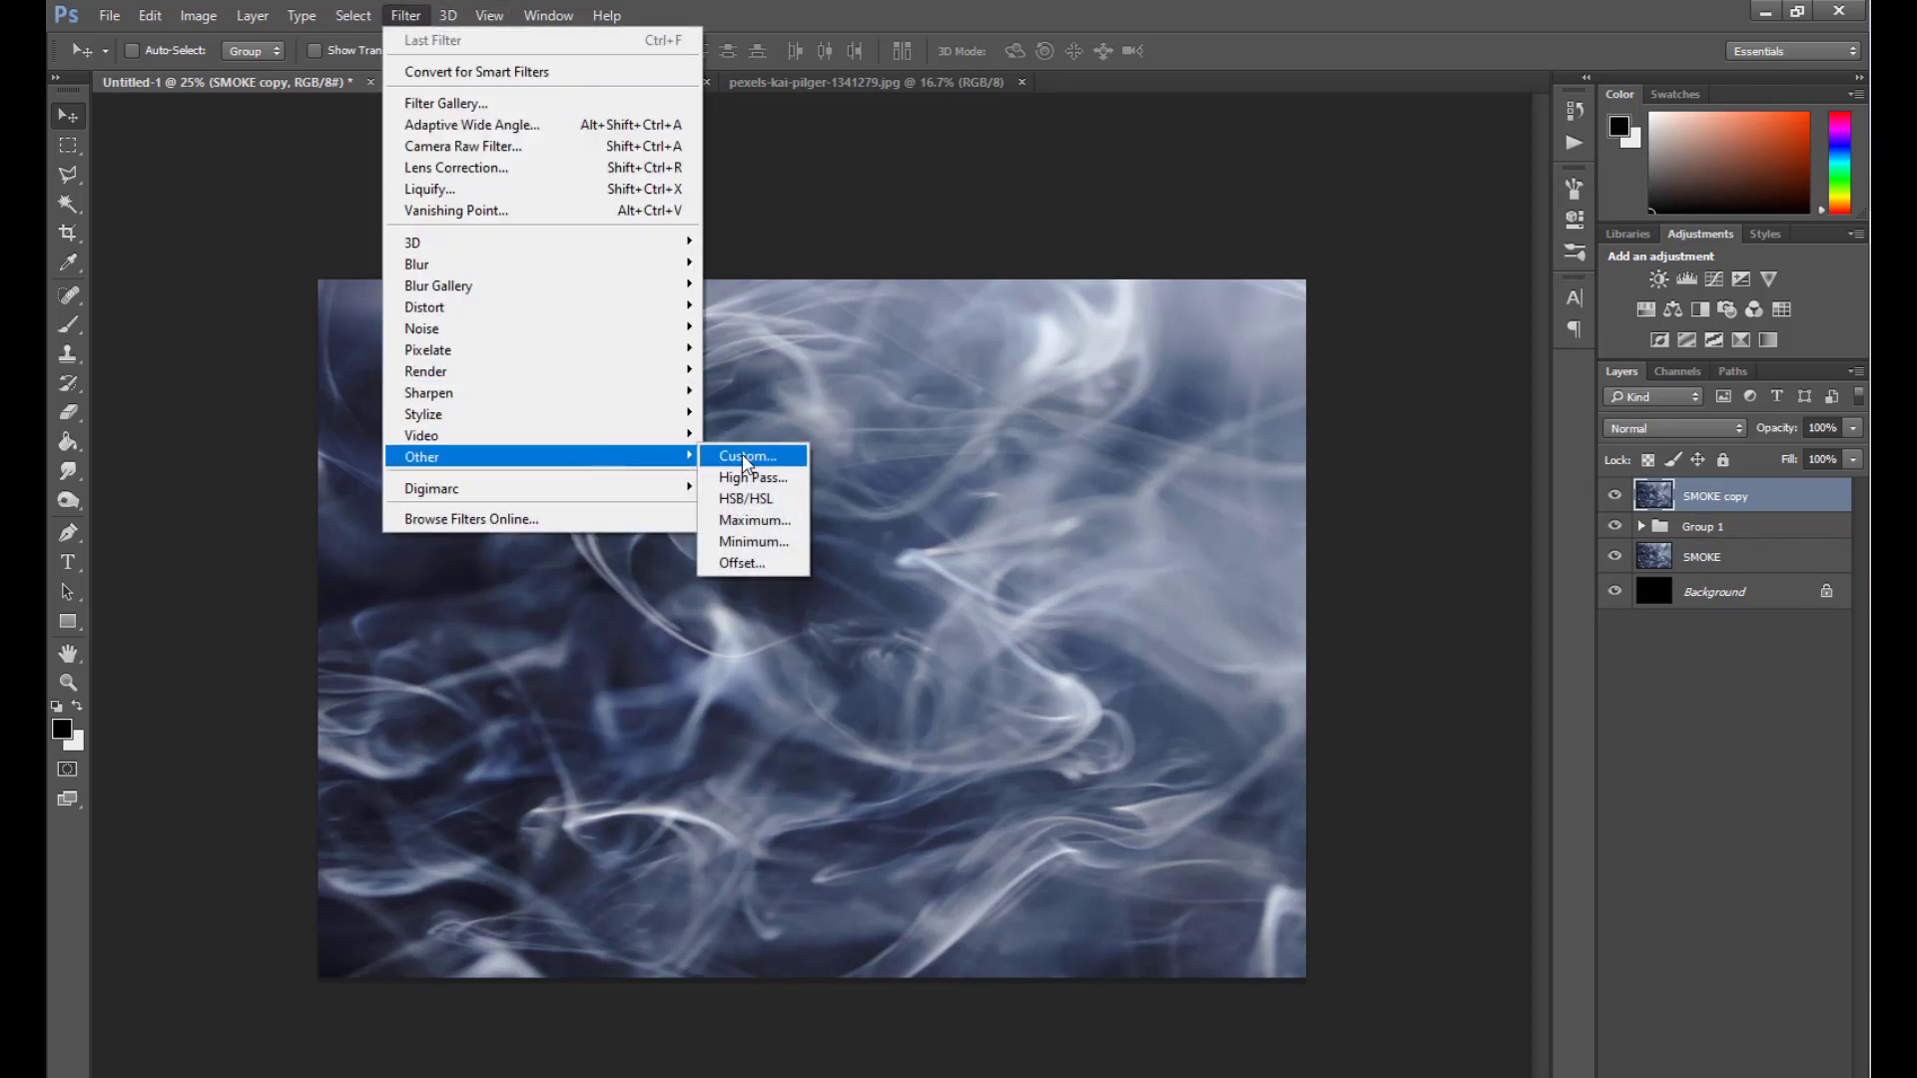
click(774, 477)
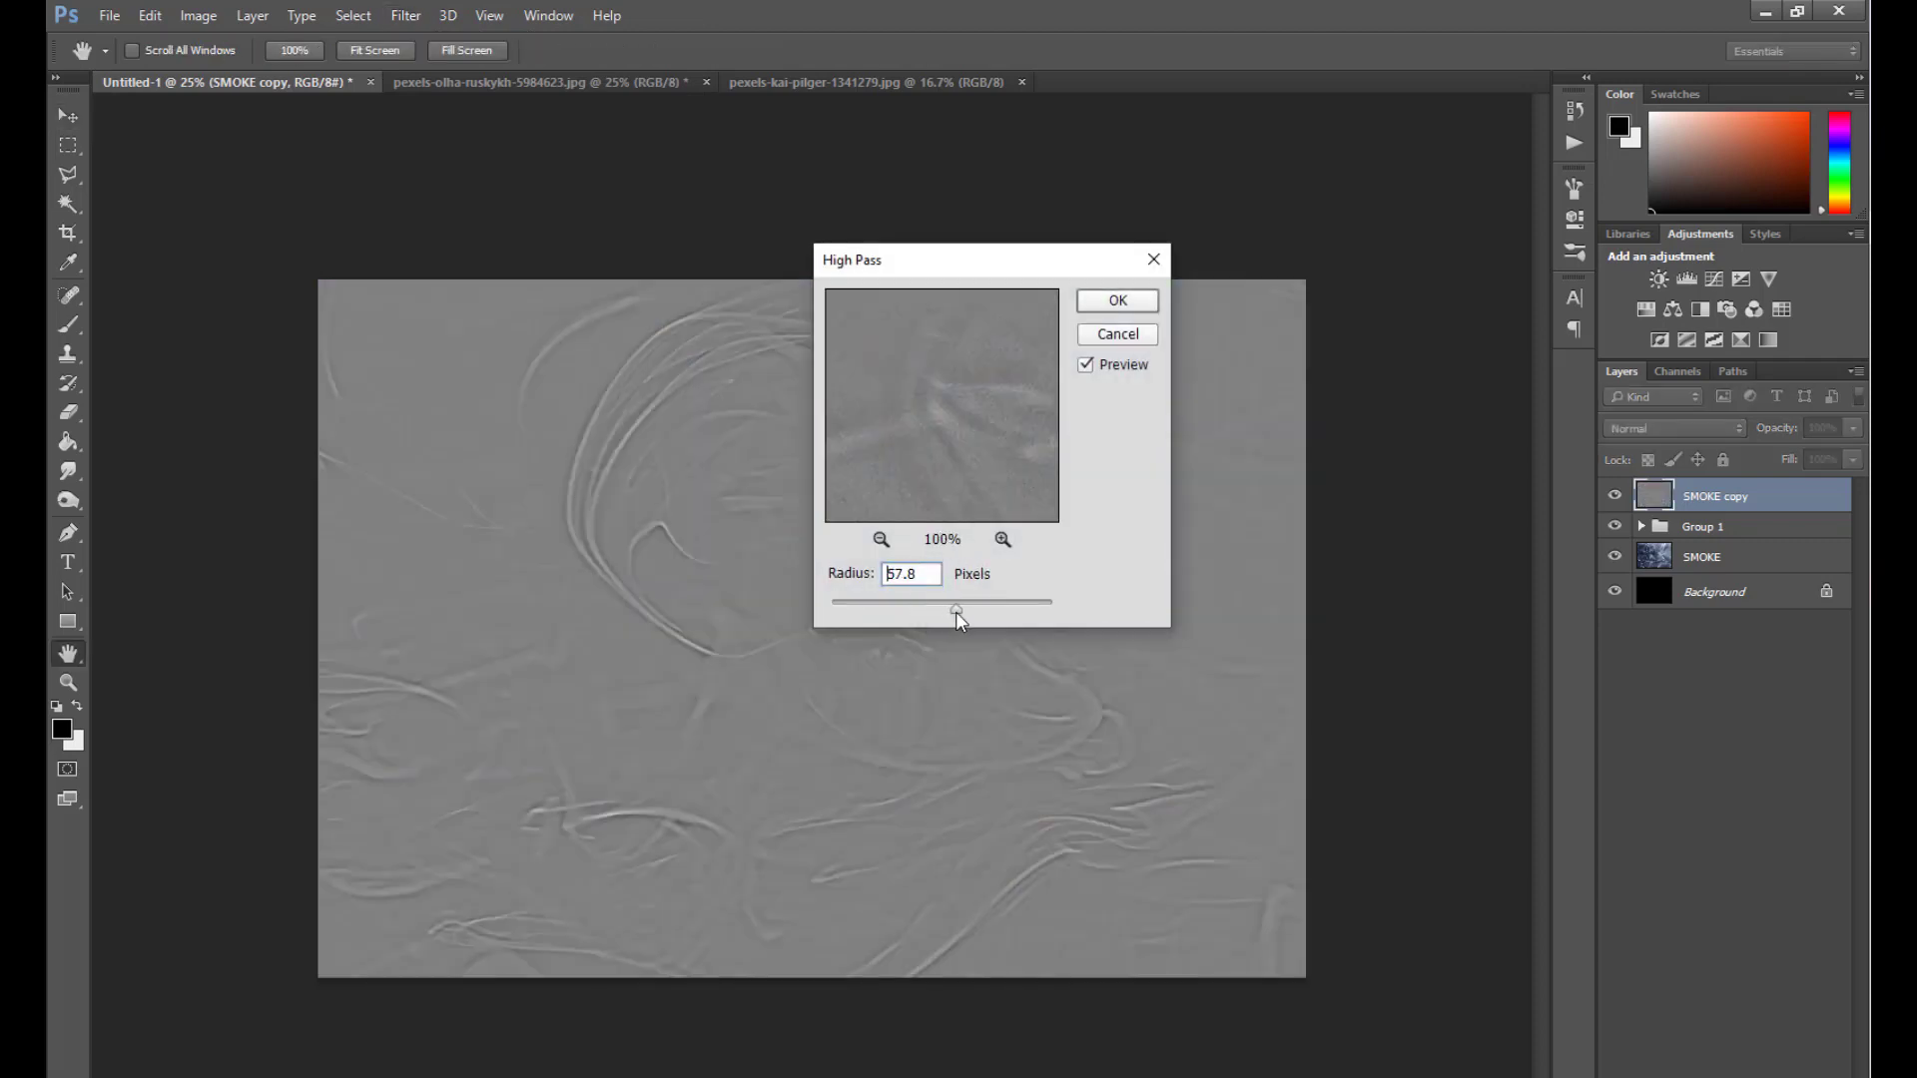
drag(955, 611, 938, 611)
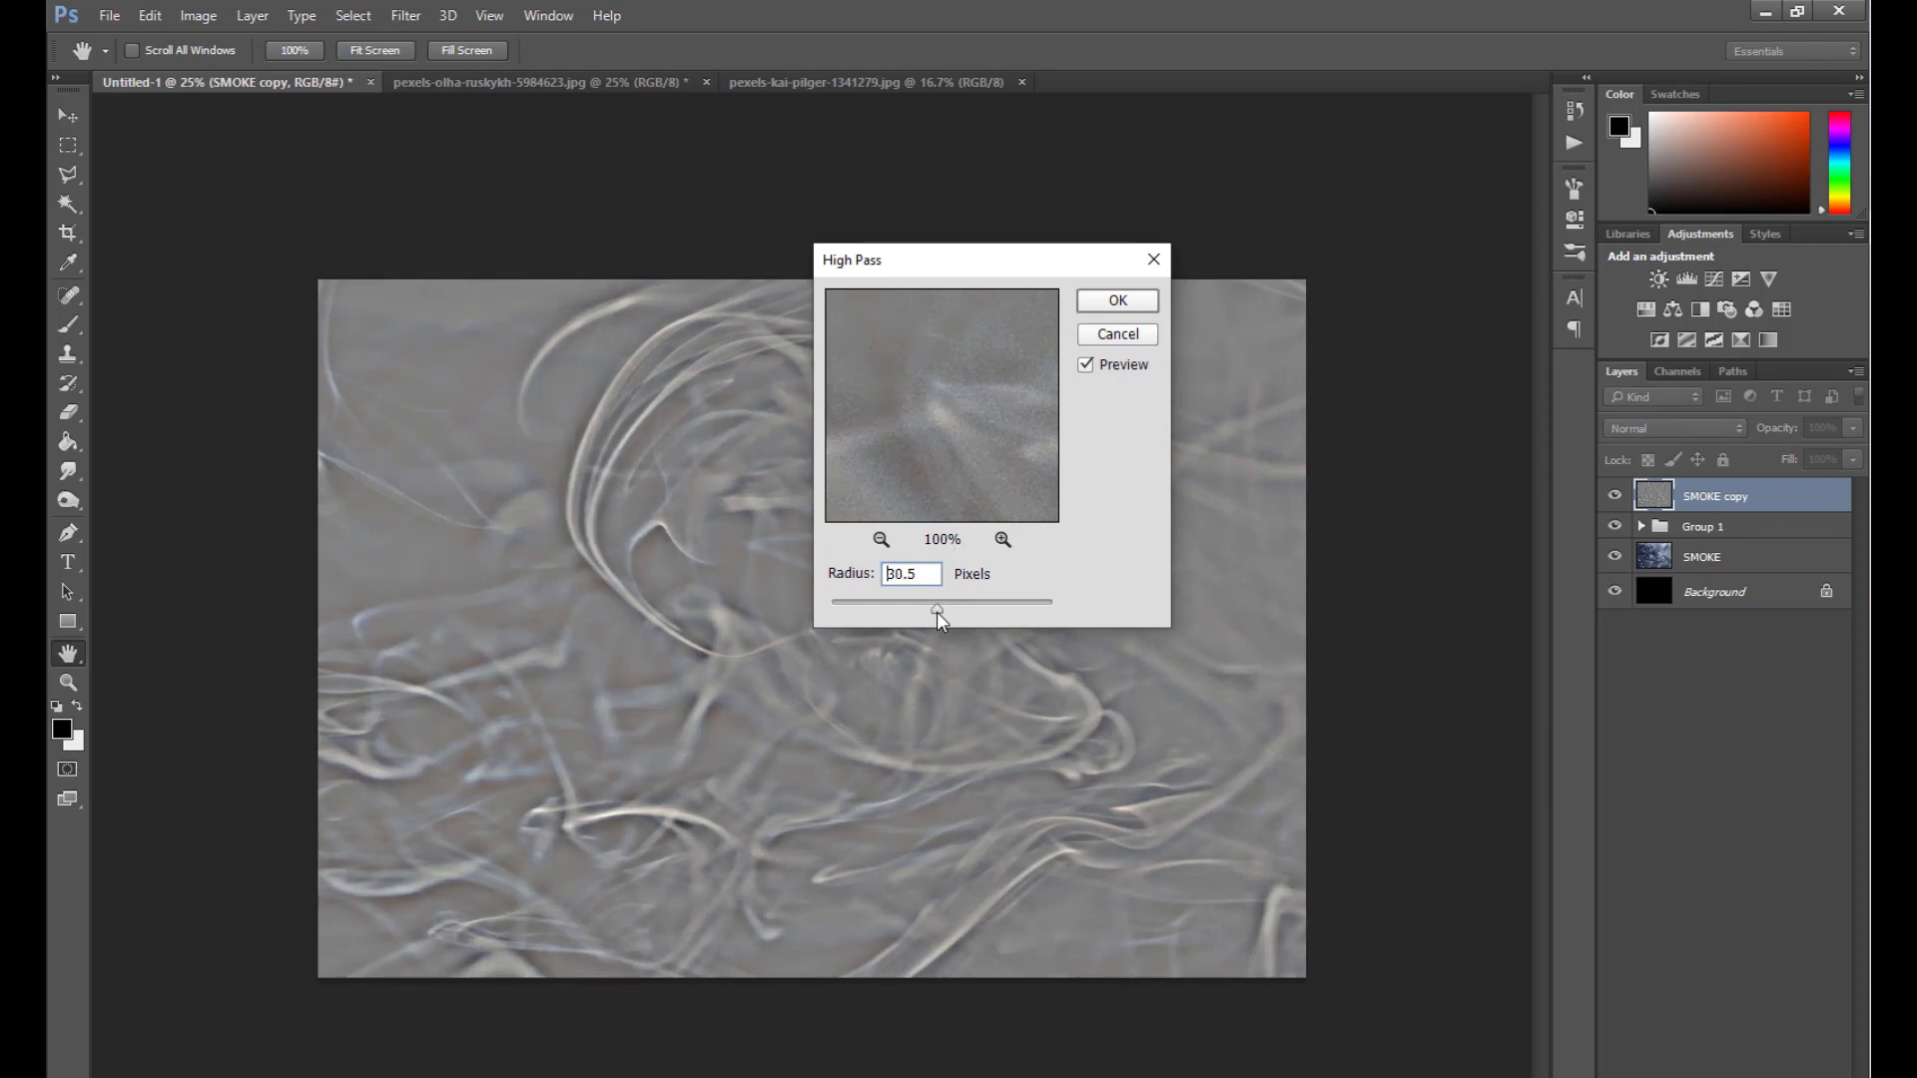
click(1115, 303)
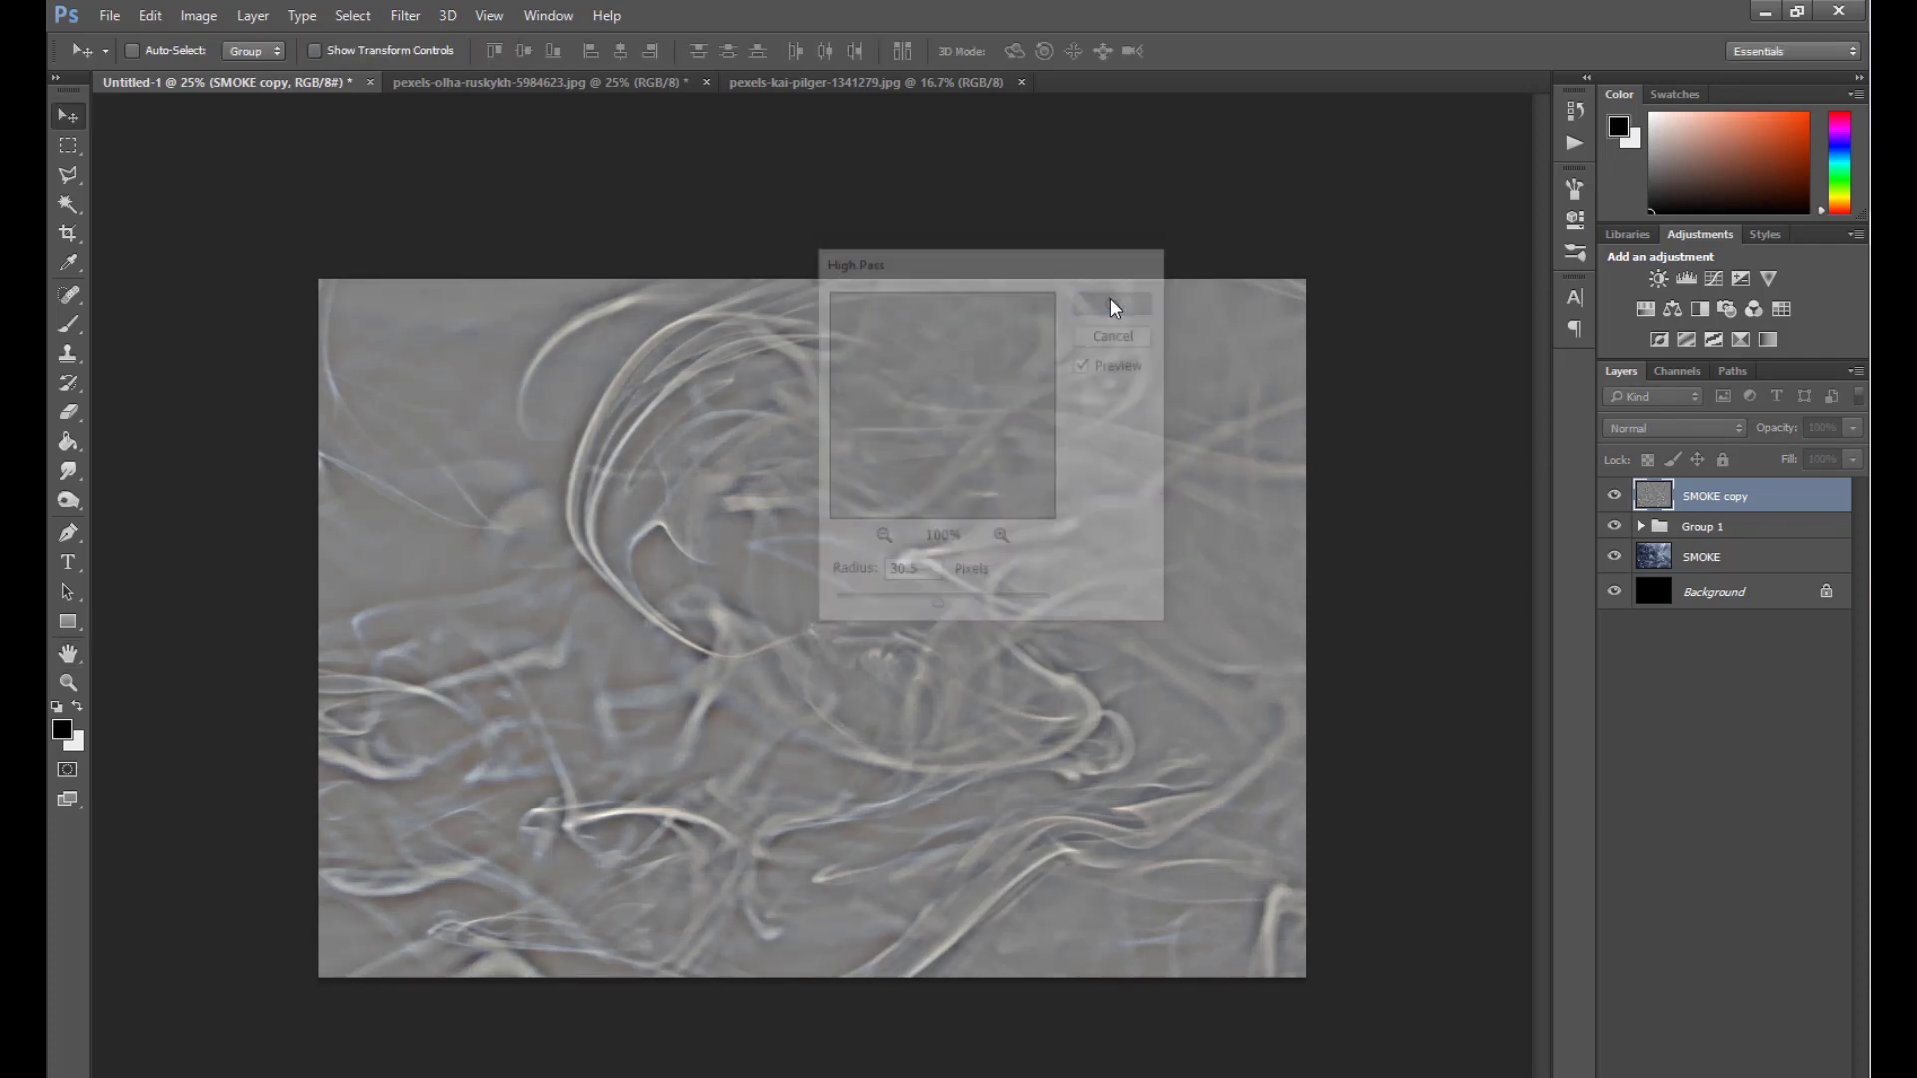
Clip the SMOKE copy to the text group and set its blend mode to Hard Mix.
right_click(1711, 499)
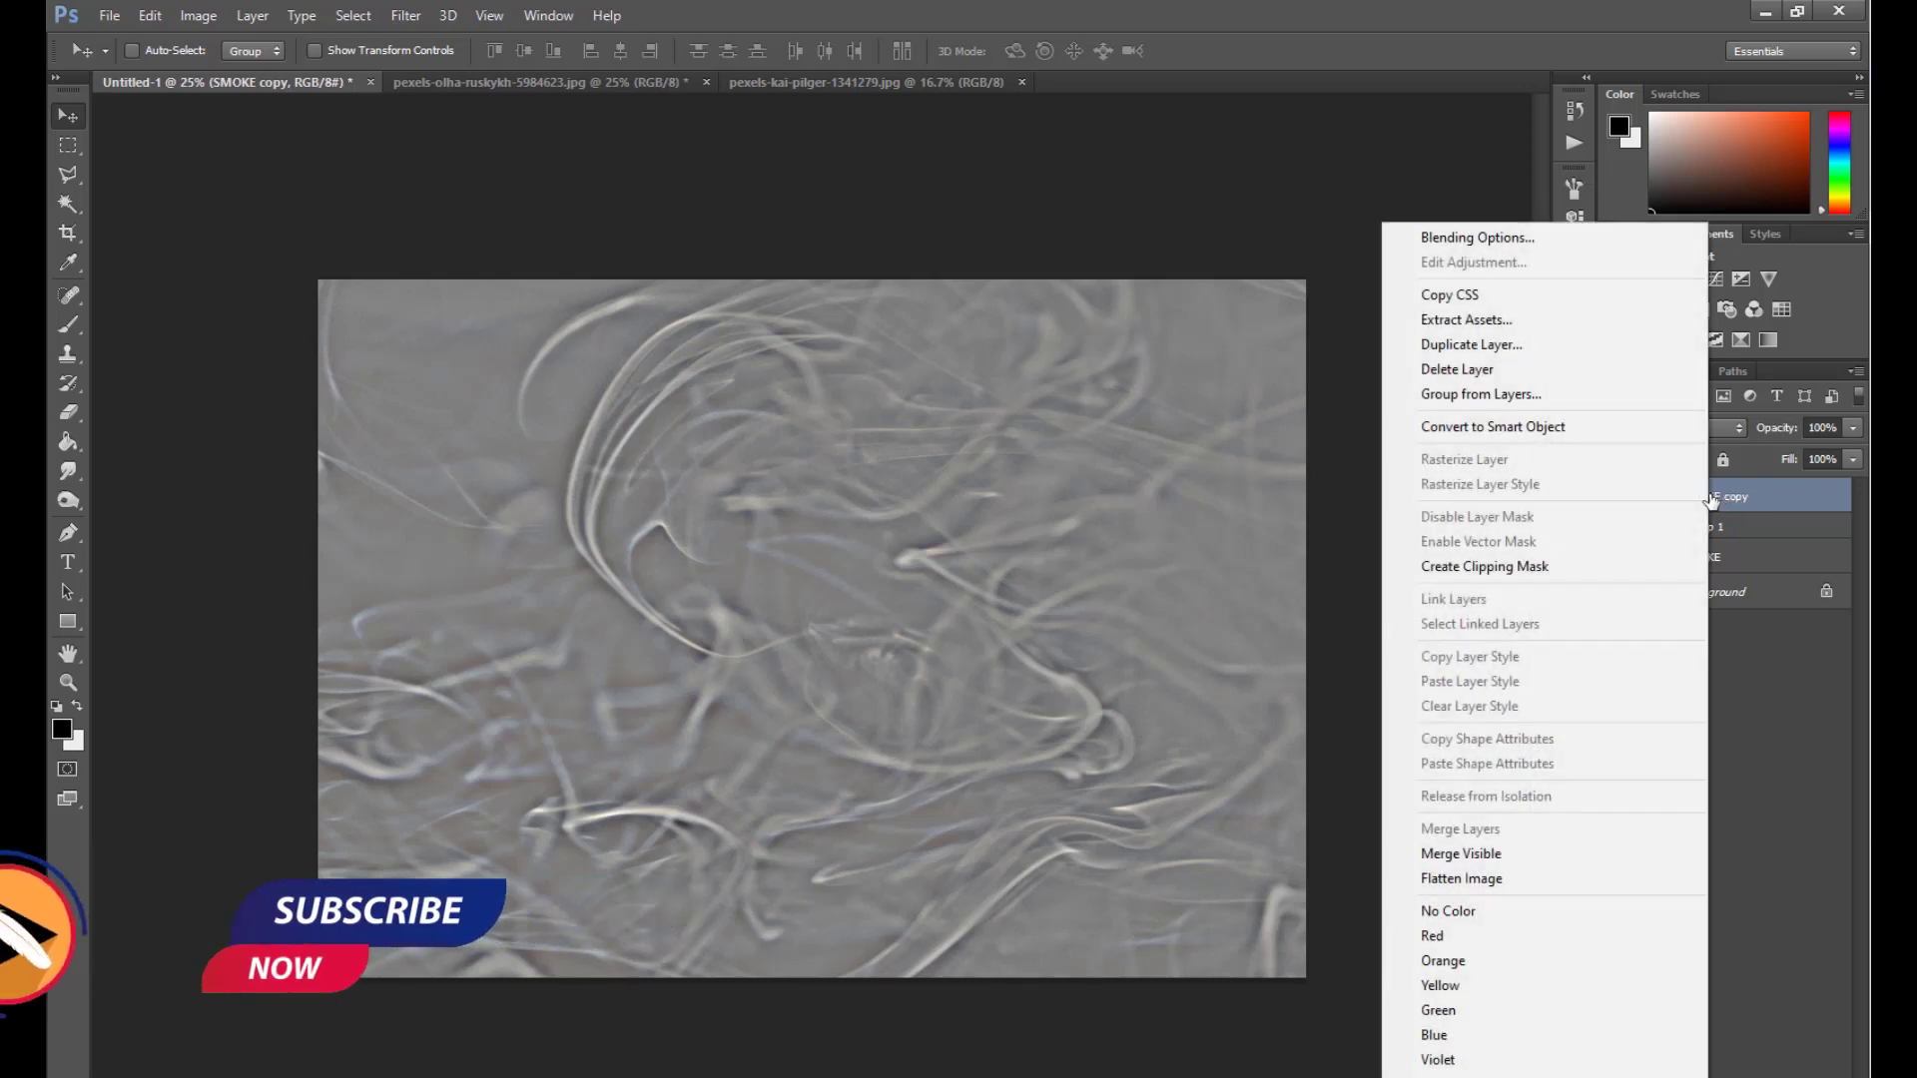
click(1479, 566)
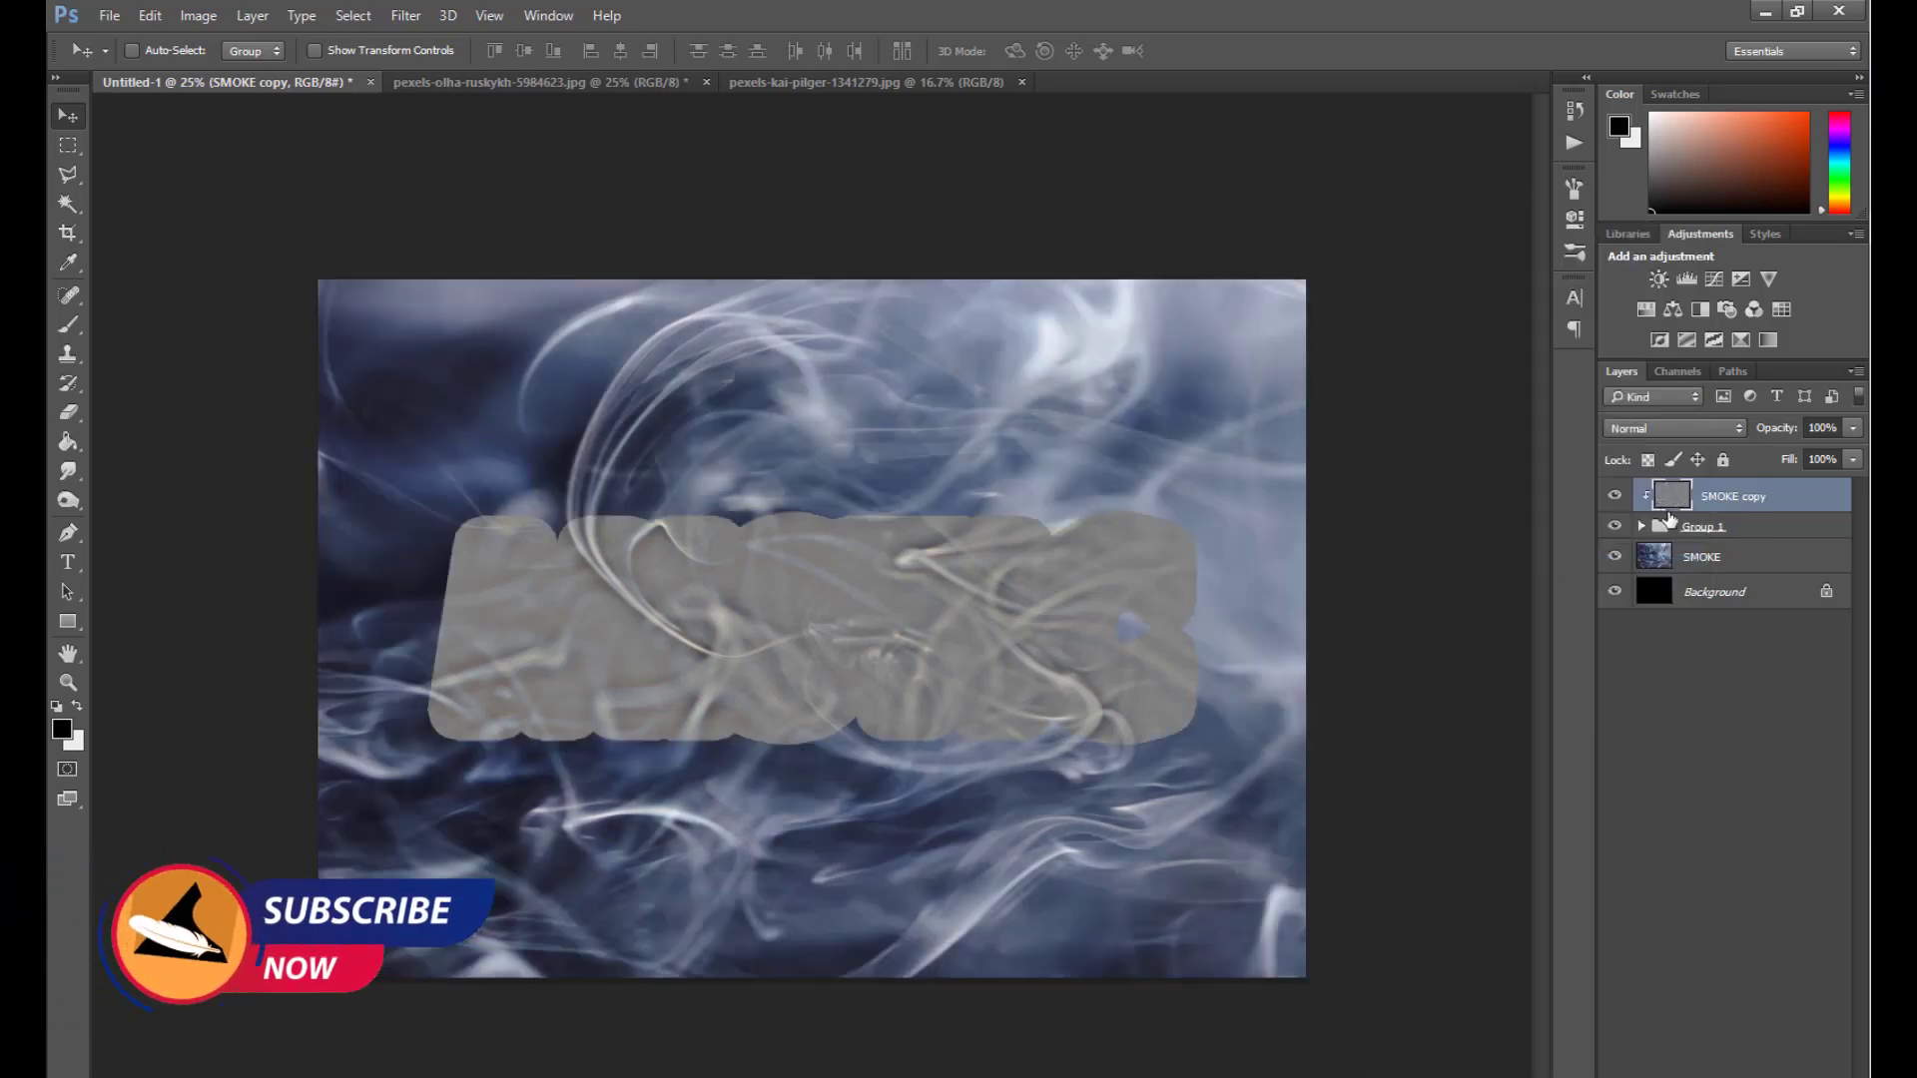
click(1663, 427)
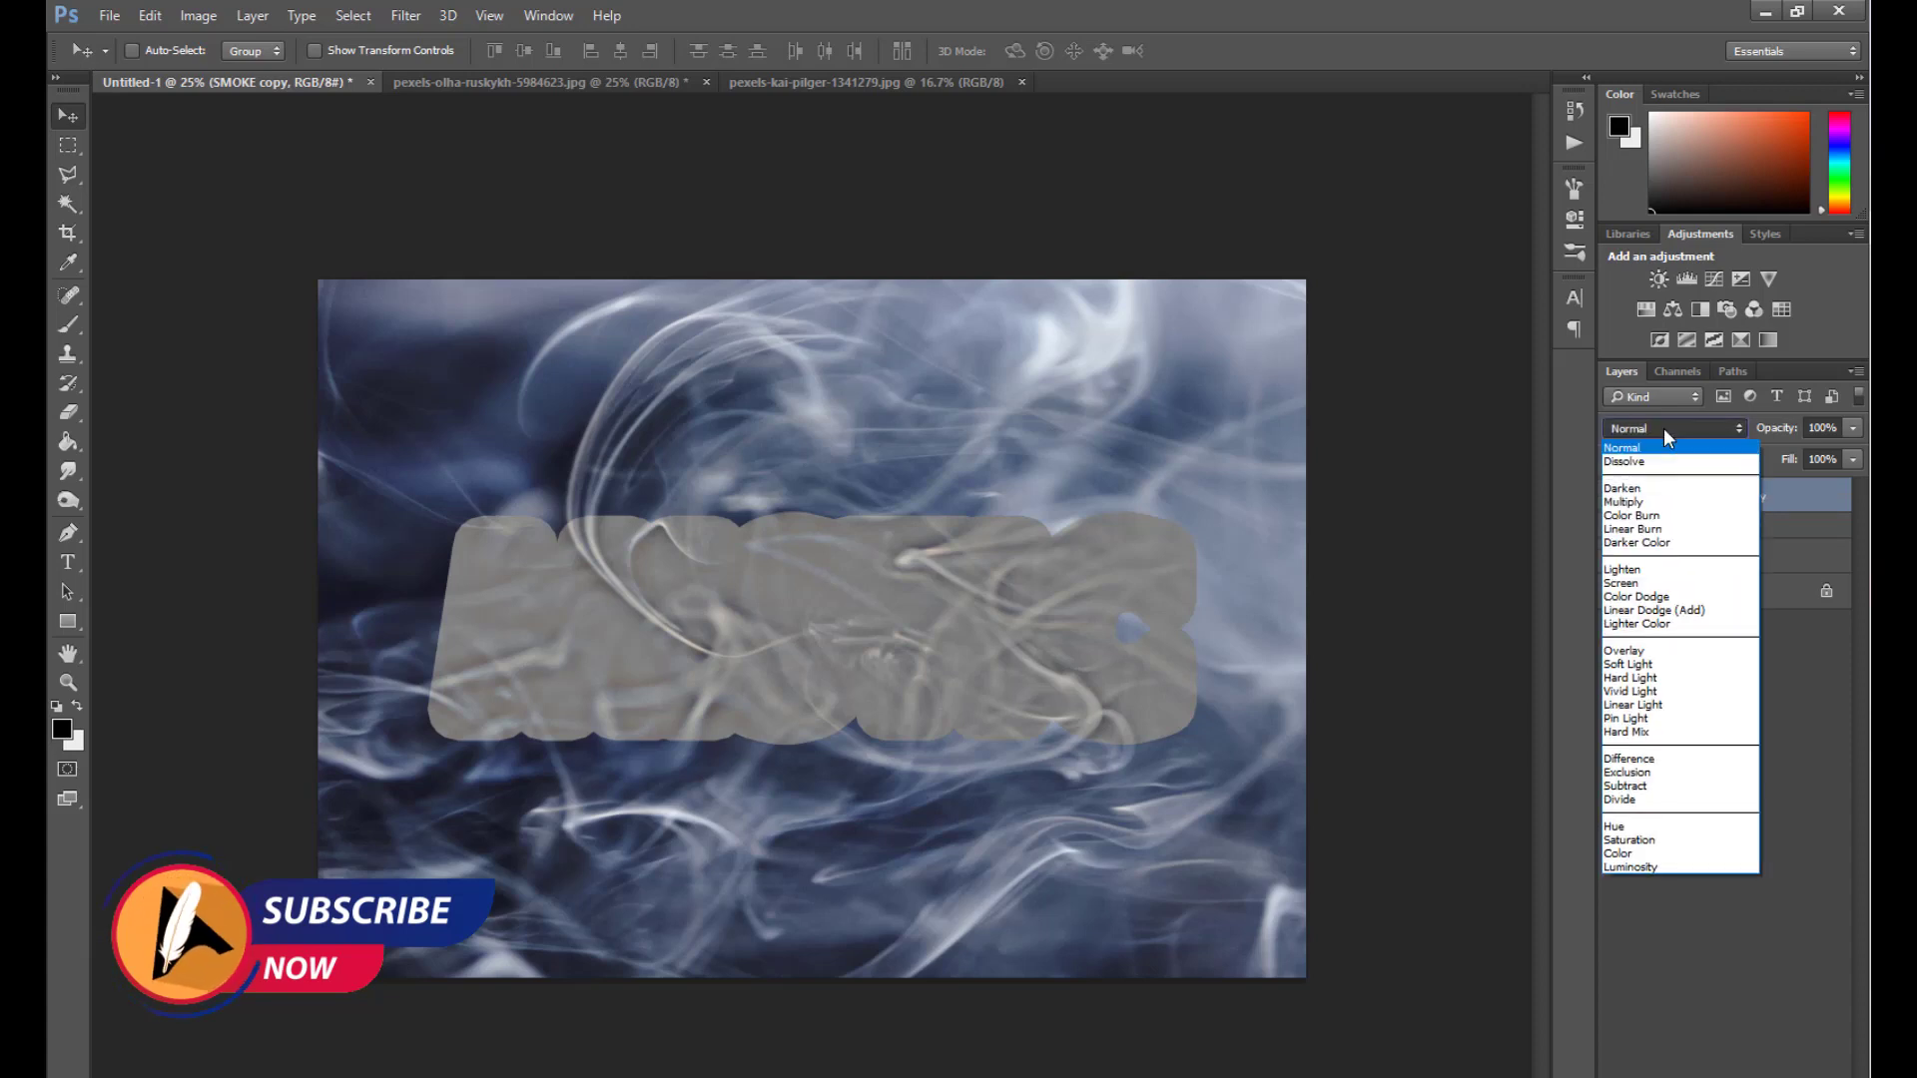
click(1633, 732)
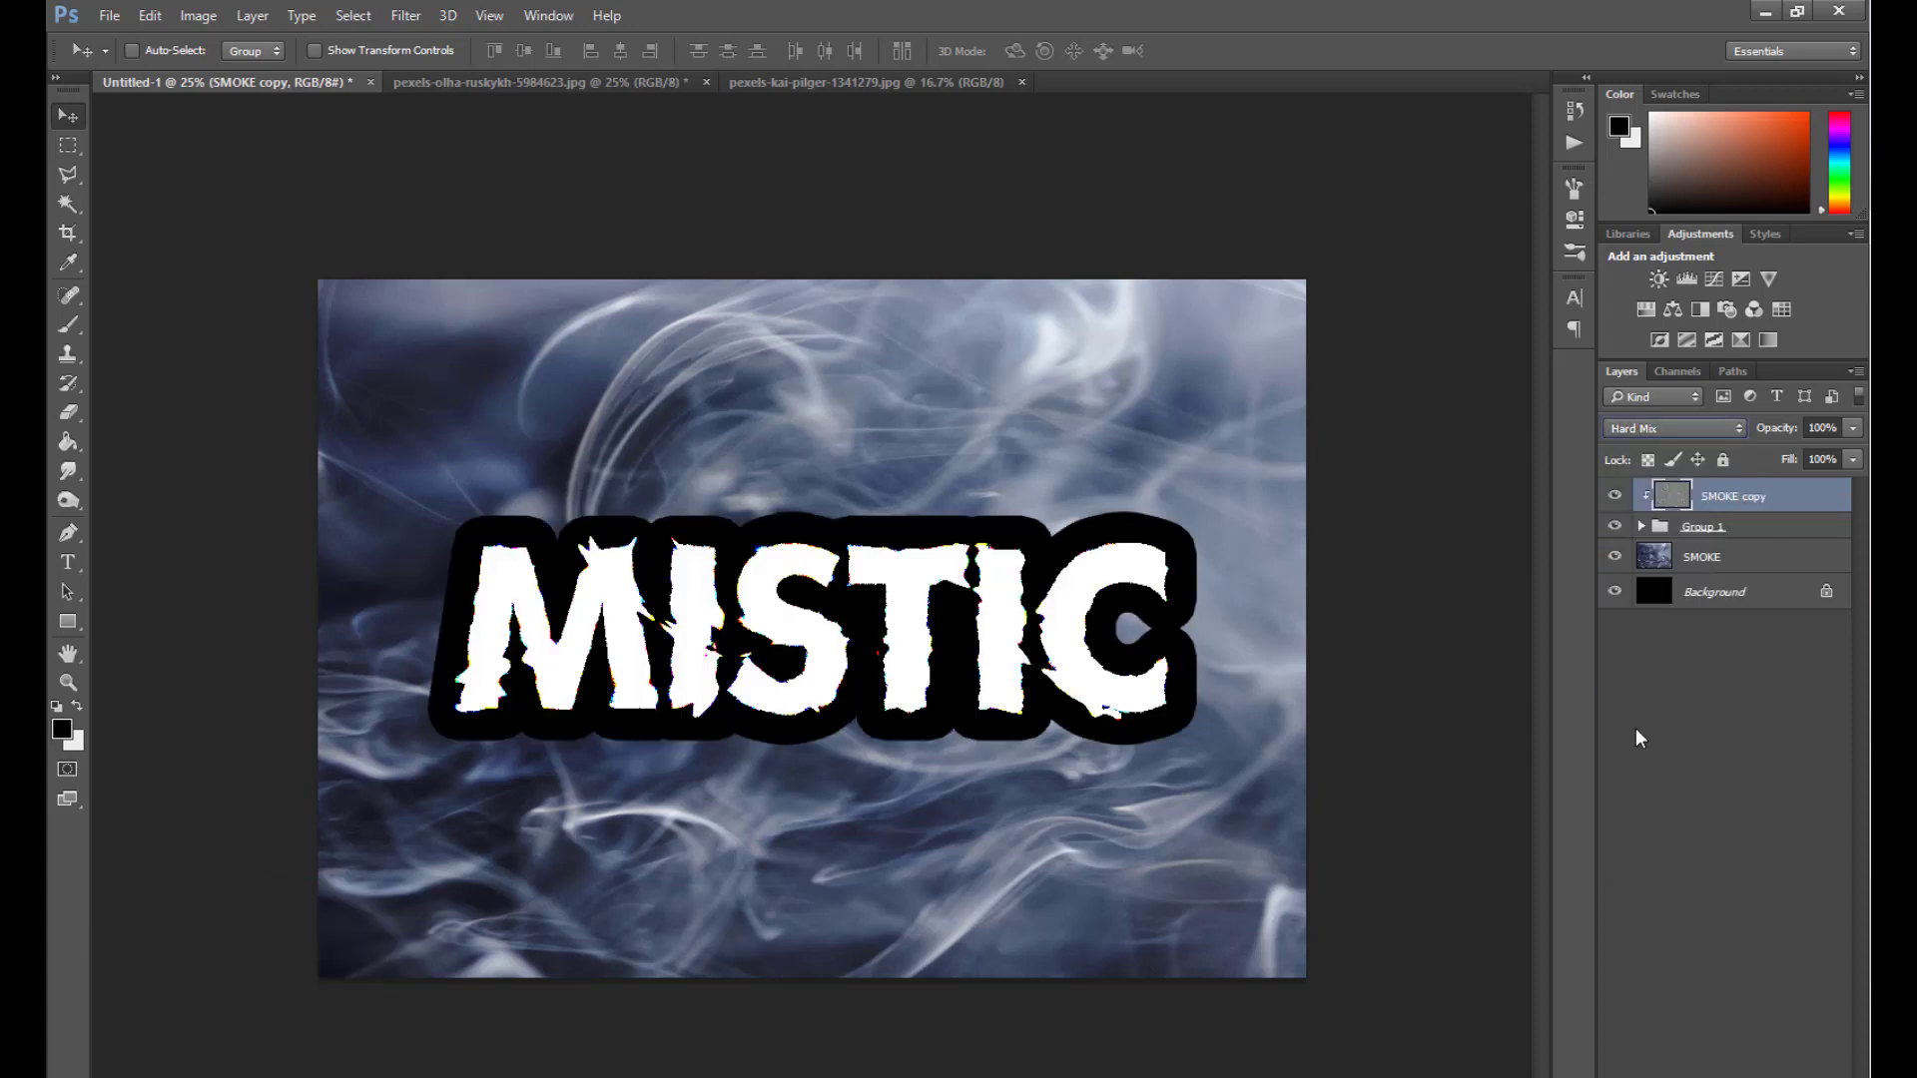
Nudge the MISTIC text slightly within the group, then reselect the SMOKE copy.
click(1642, 526)
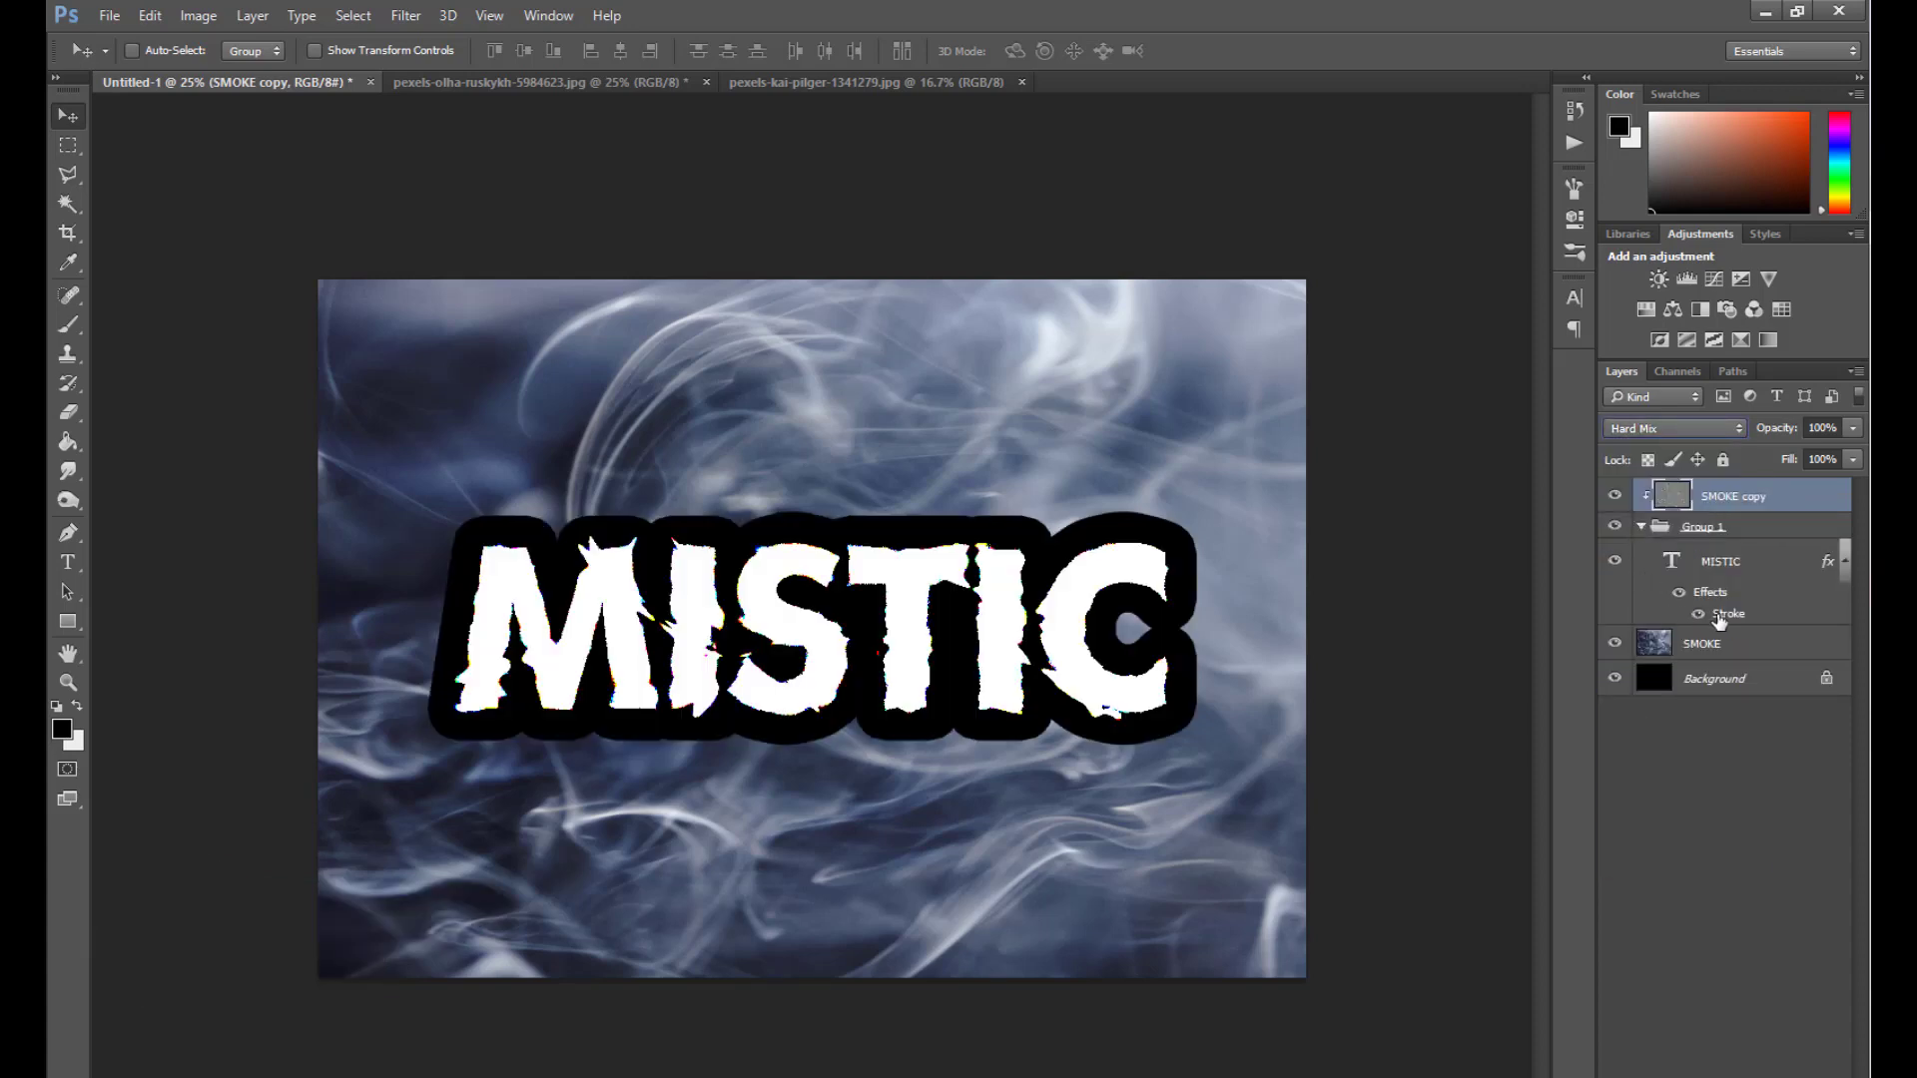
click(1717, 567)
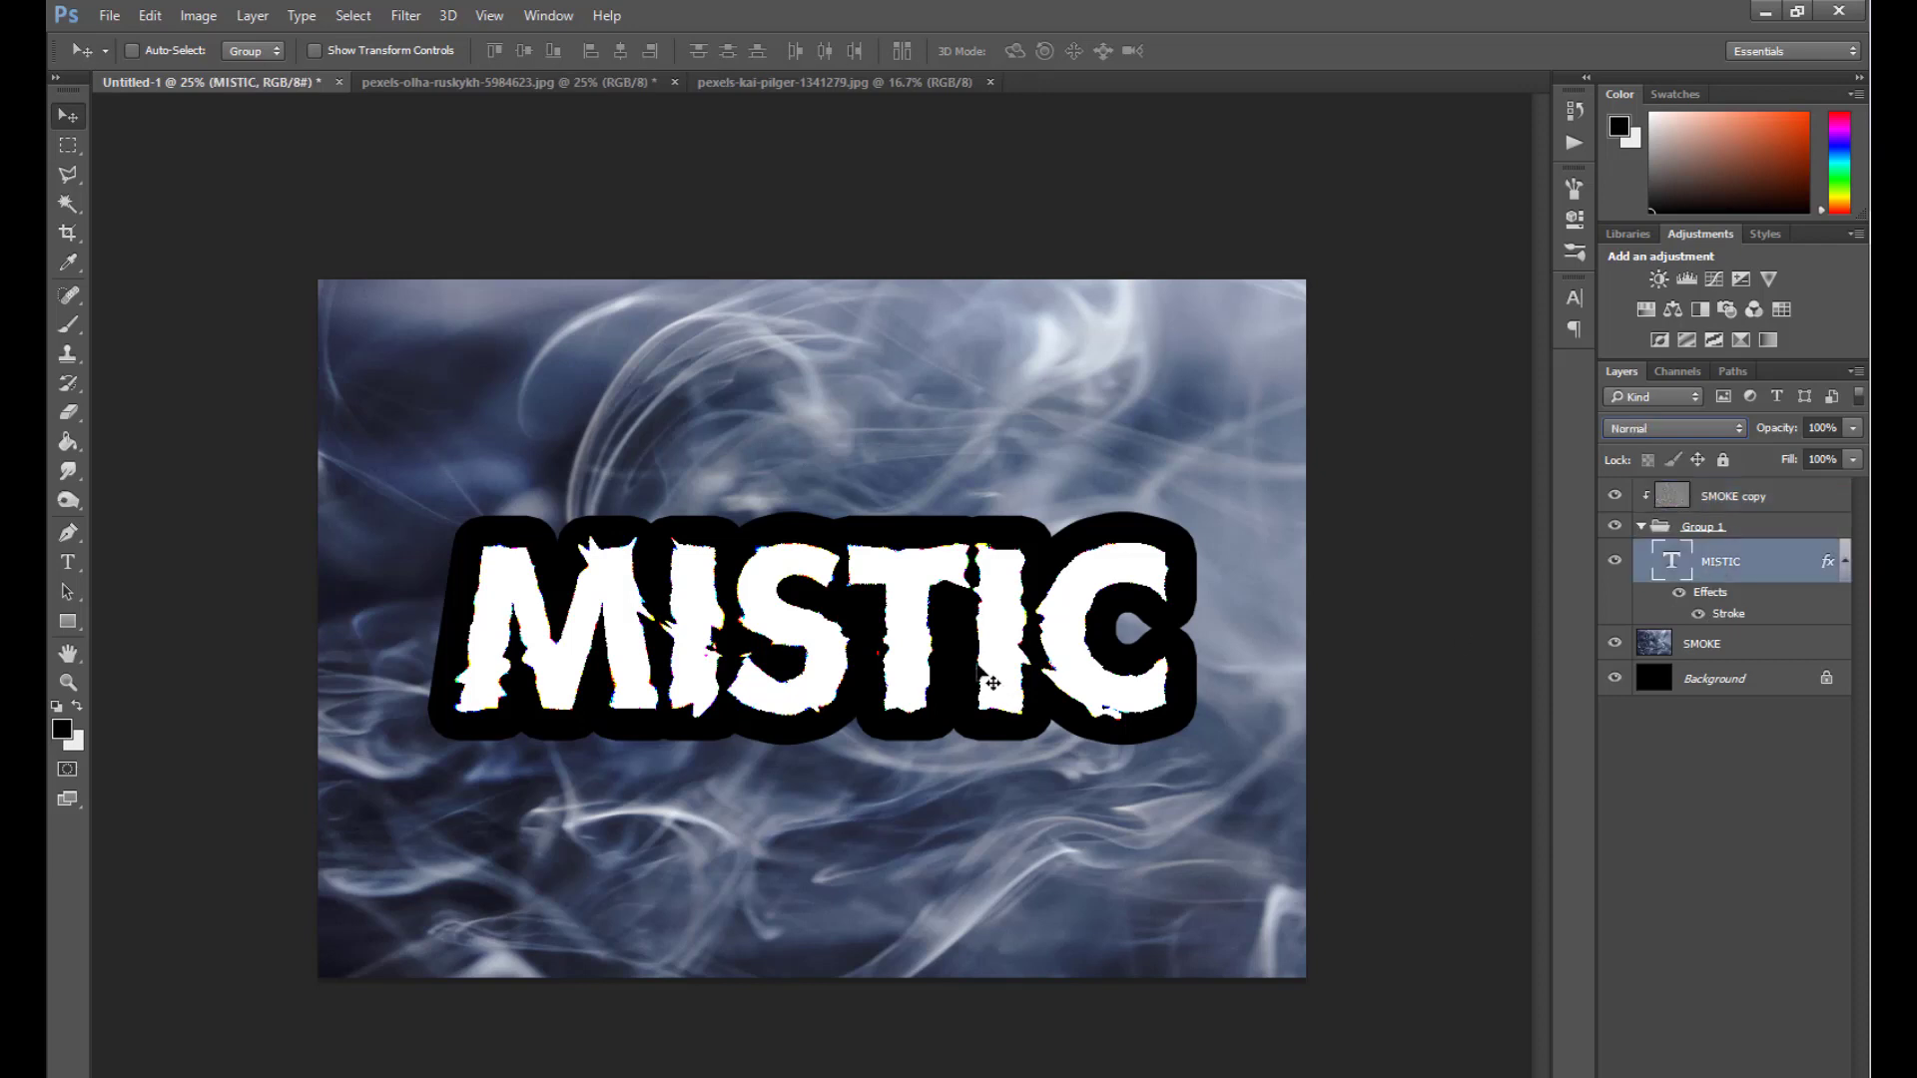
mouse_move(979, 671)
mouse_down()
mouse_move(1034, 654)
mouse_move(980, 661)
mouse_move(964, 611)
mouse_up()
click(1707, 499)
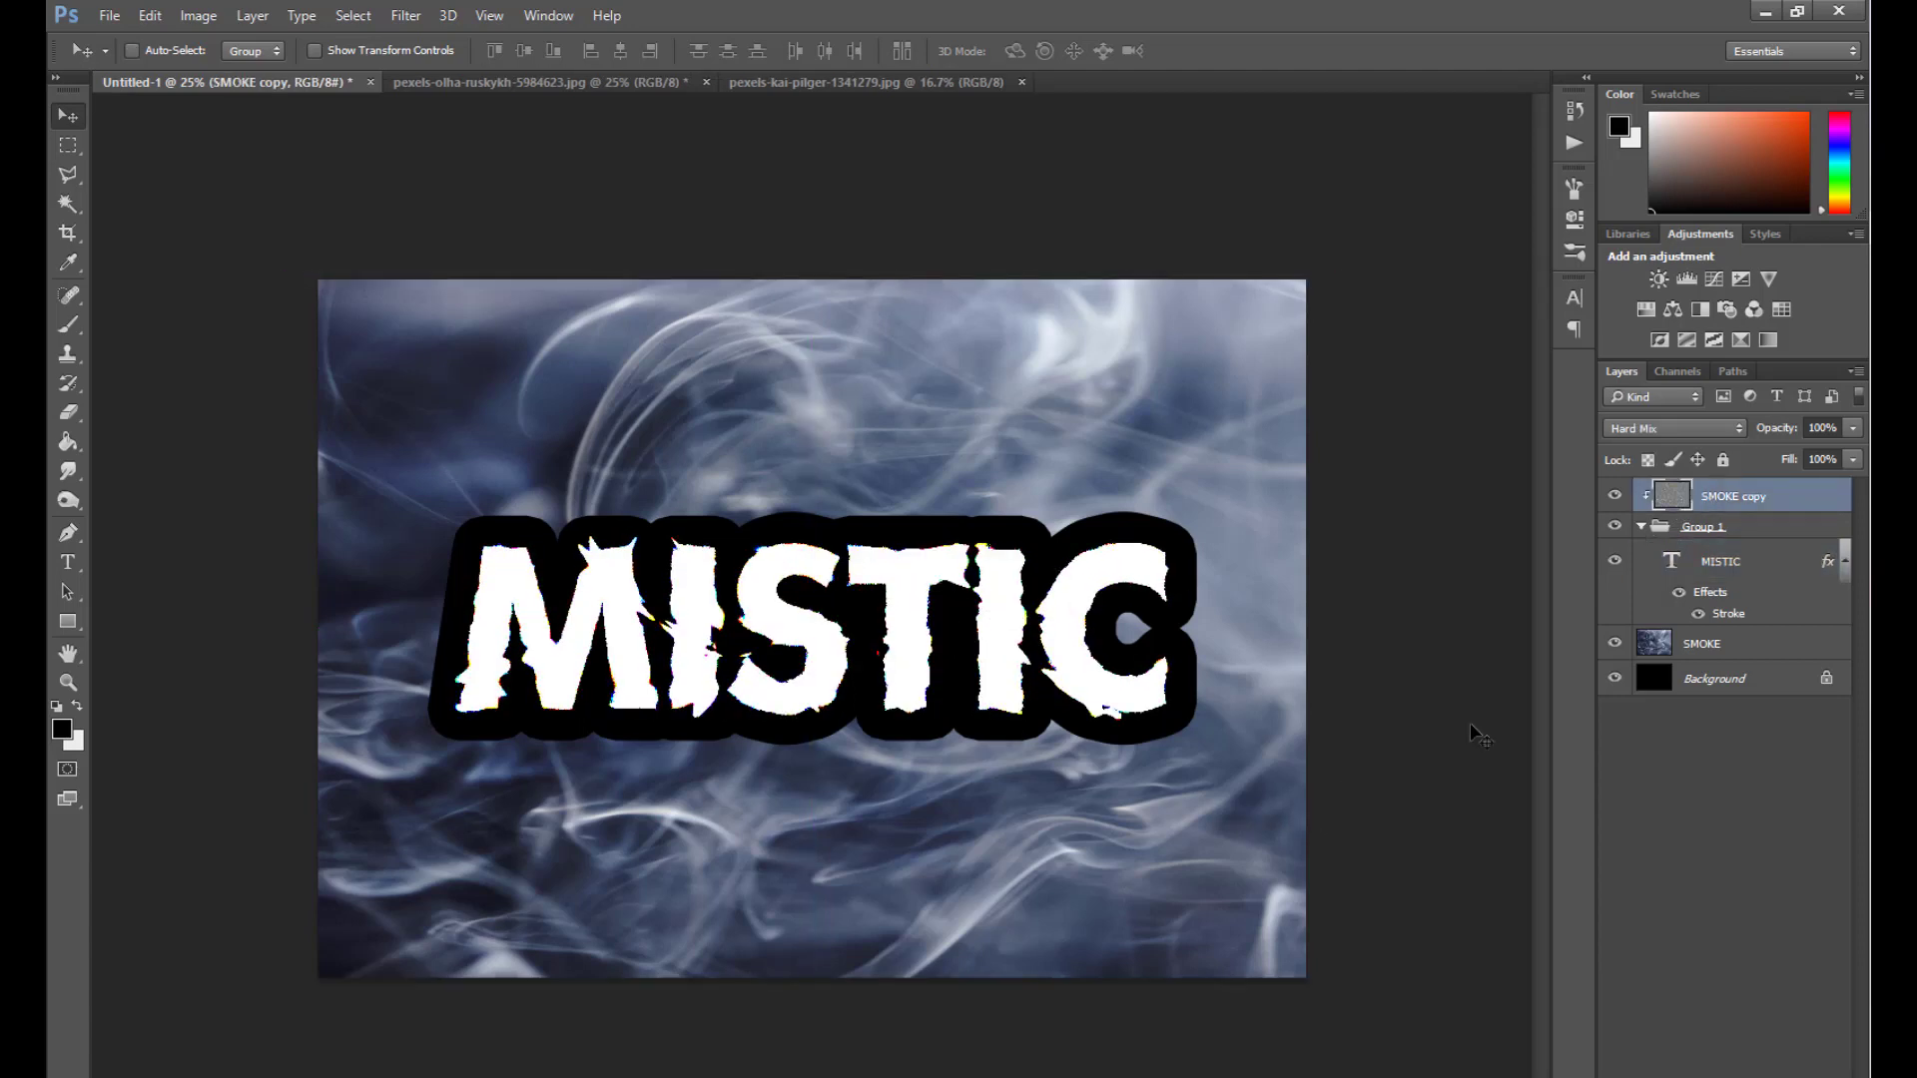
click(1641, 528)
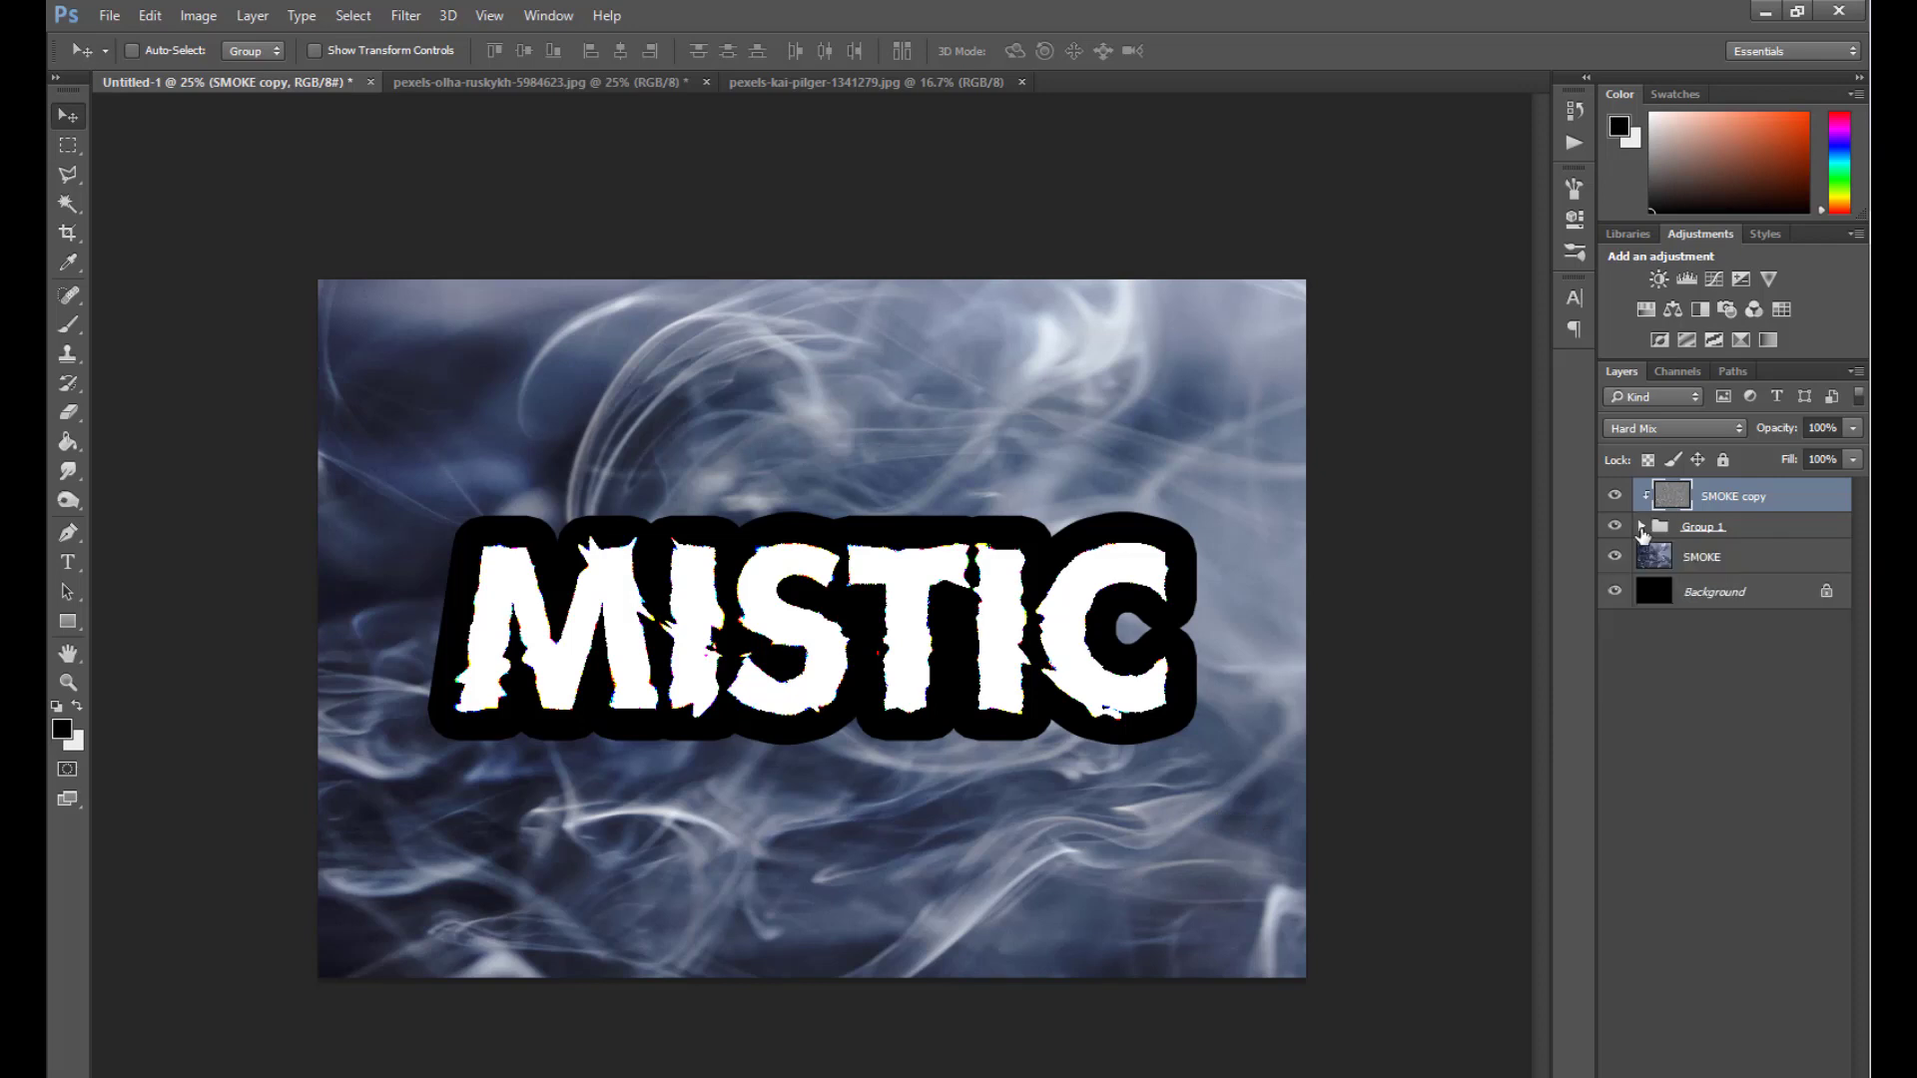
Lower the SMOKE copy's fill to about 96%.
click(1851, 460)
drag(1851, 486, 1844, 488)
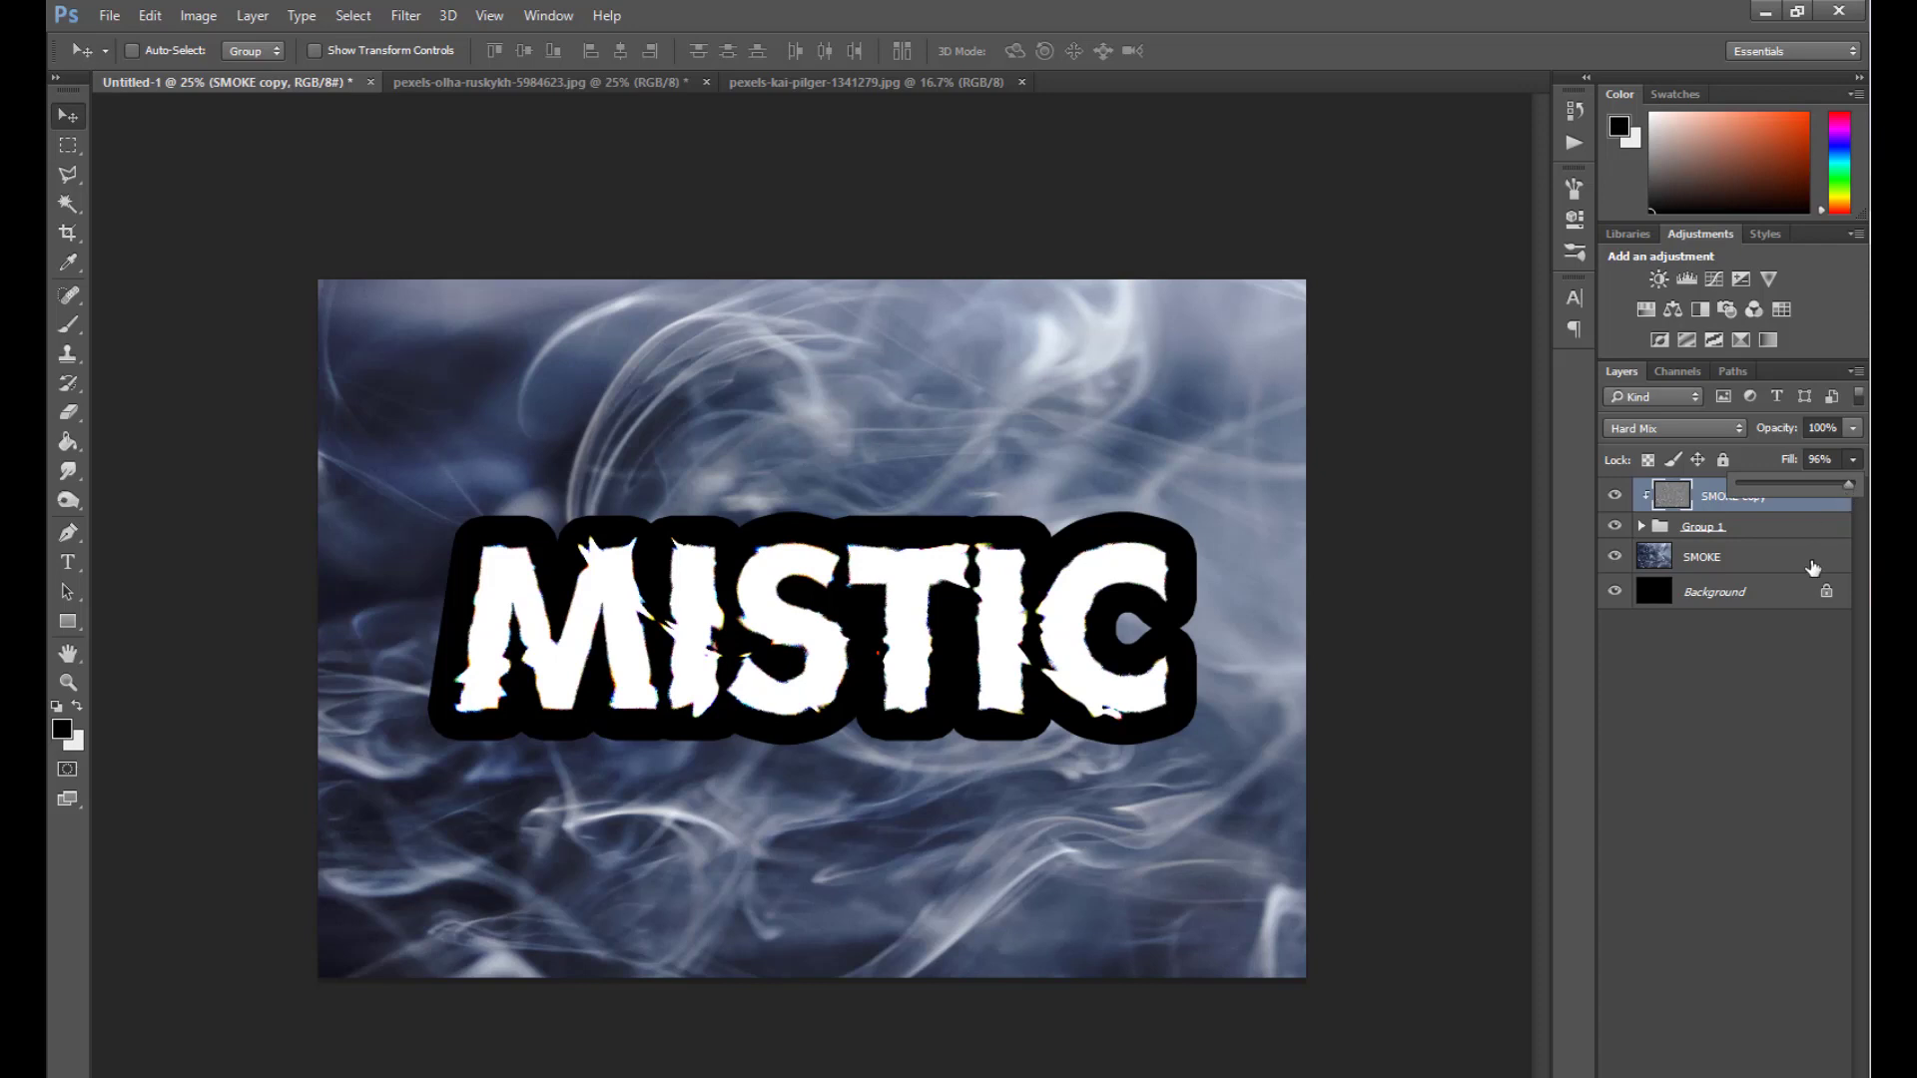
click(1749, 532)
click(1641, 527)
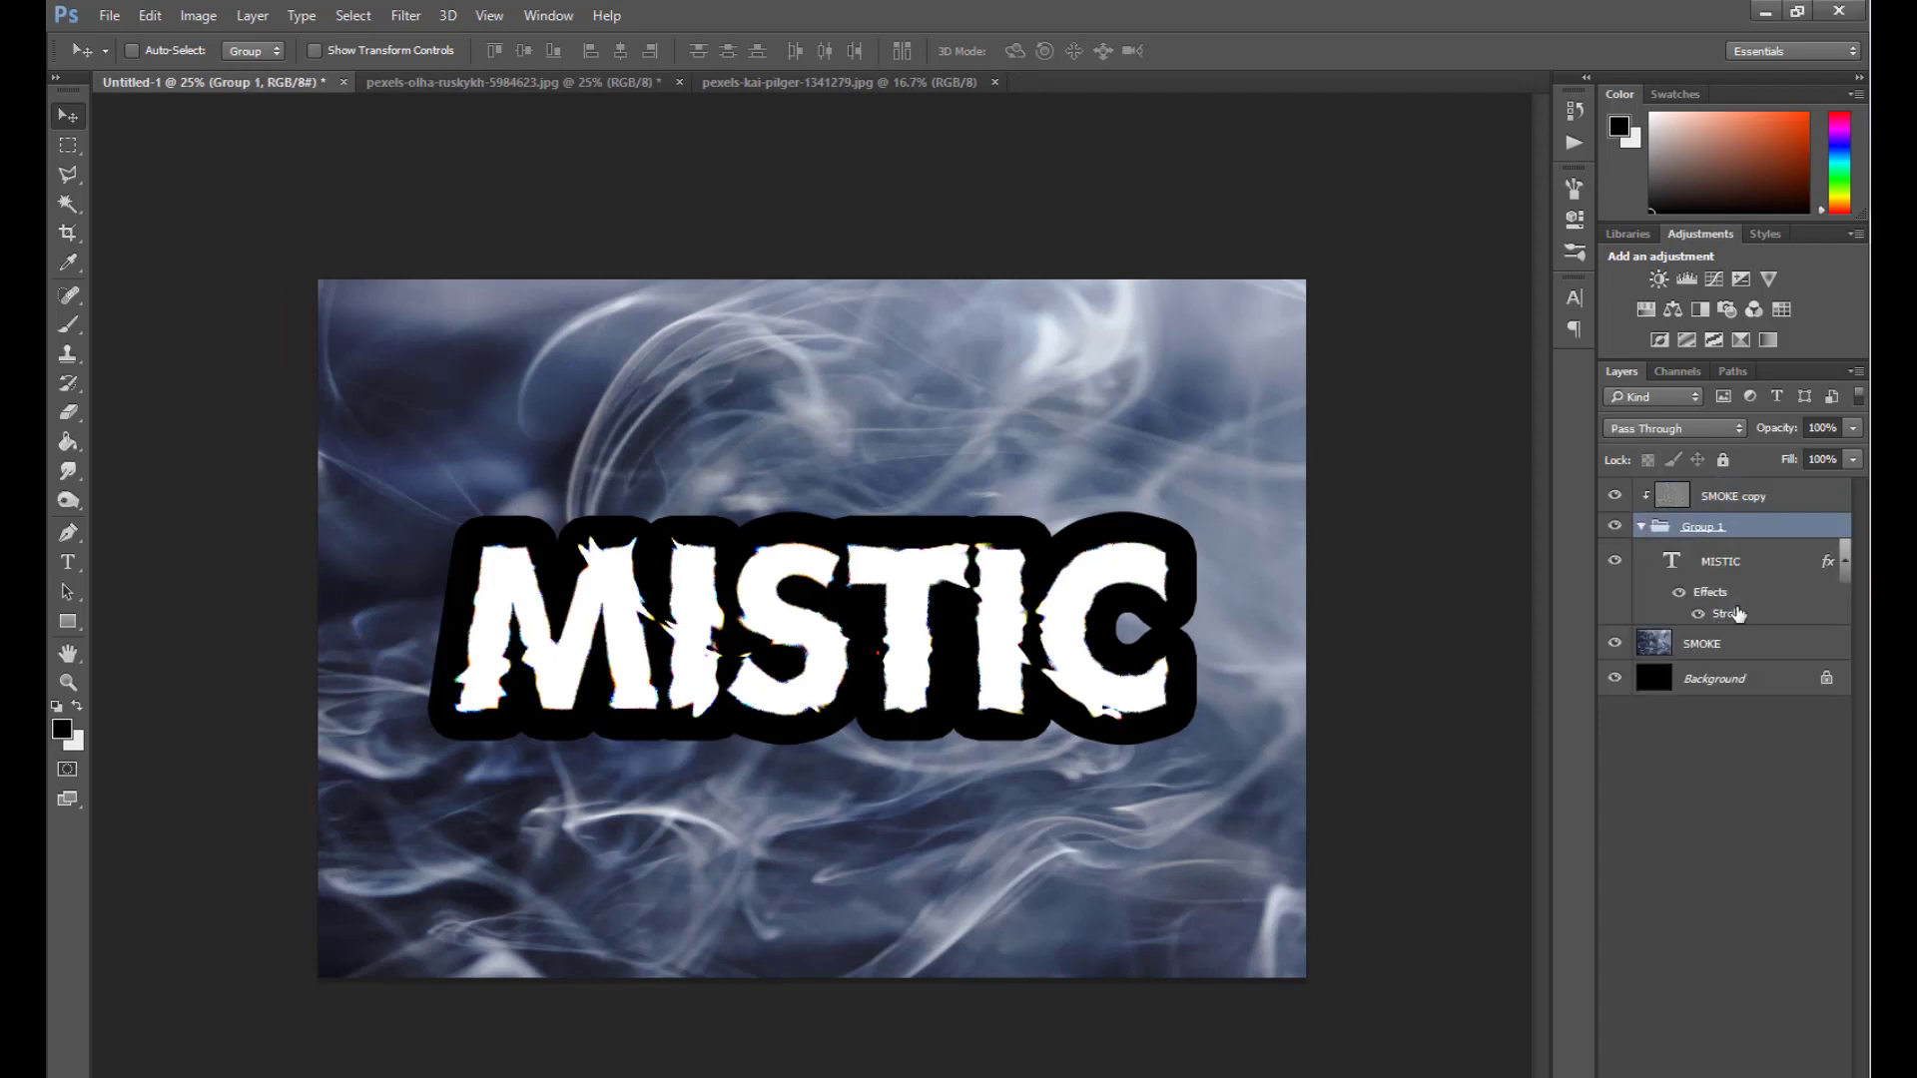
Make the MISTIC stroke slightly thinner via its Stroke settings.
click(1755, 618)
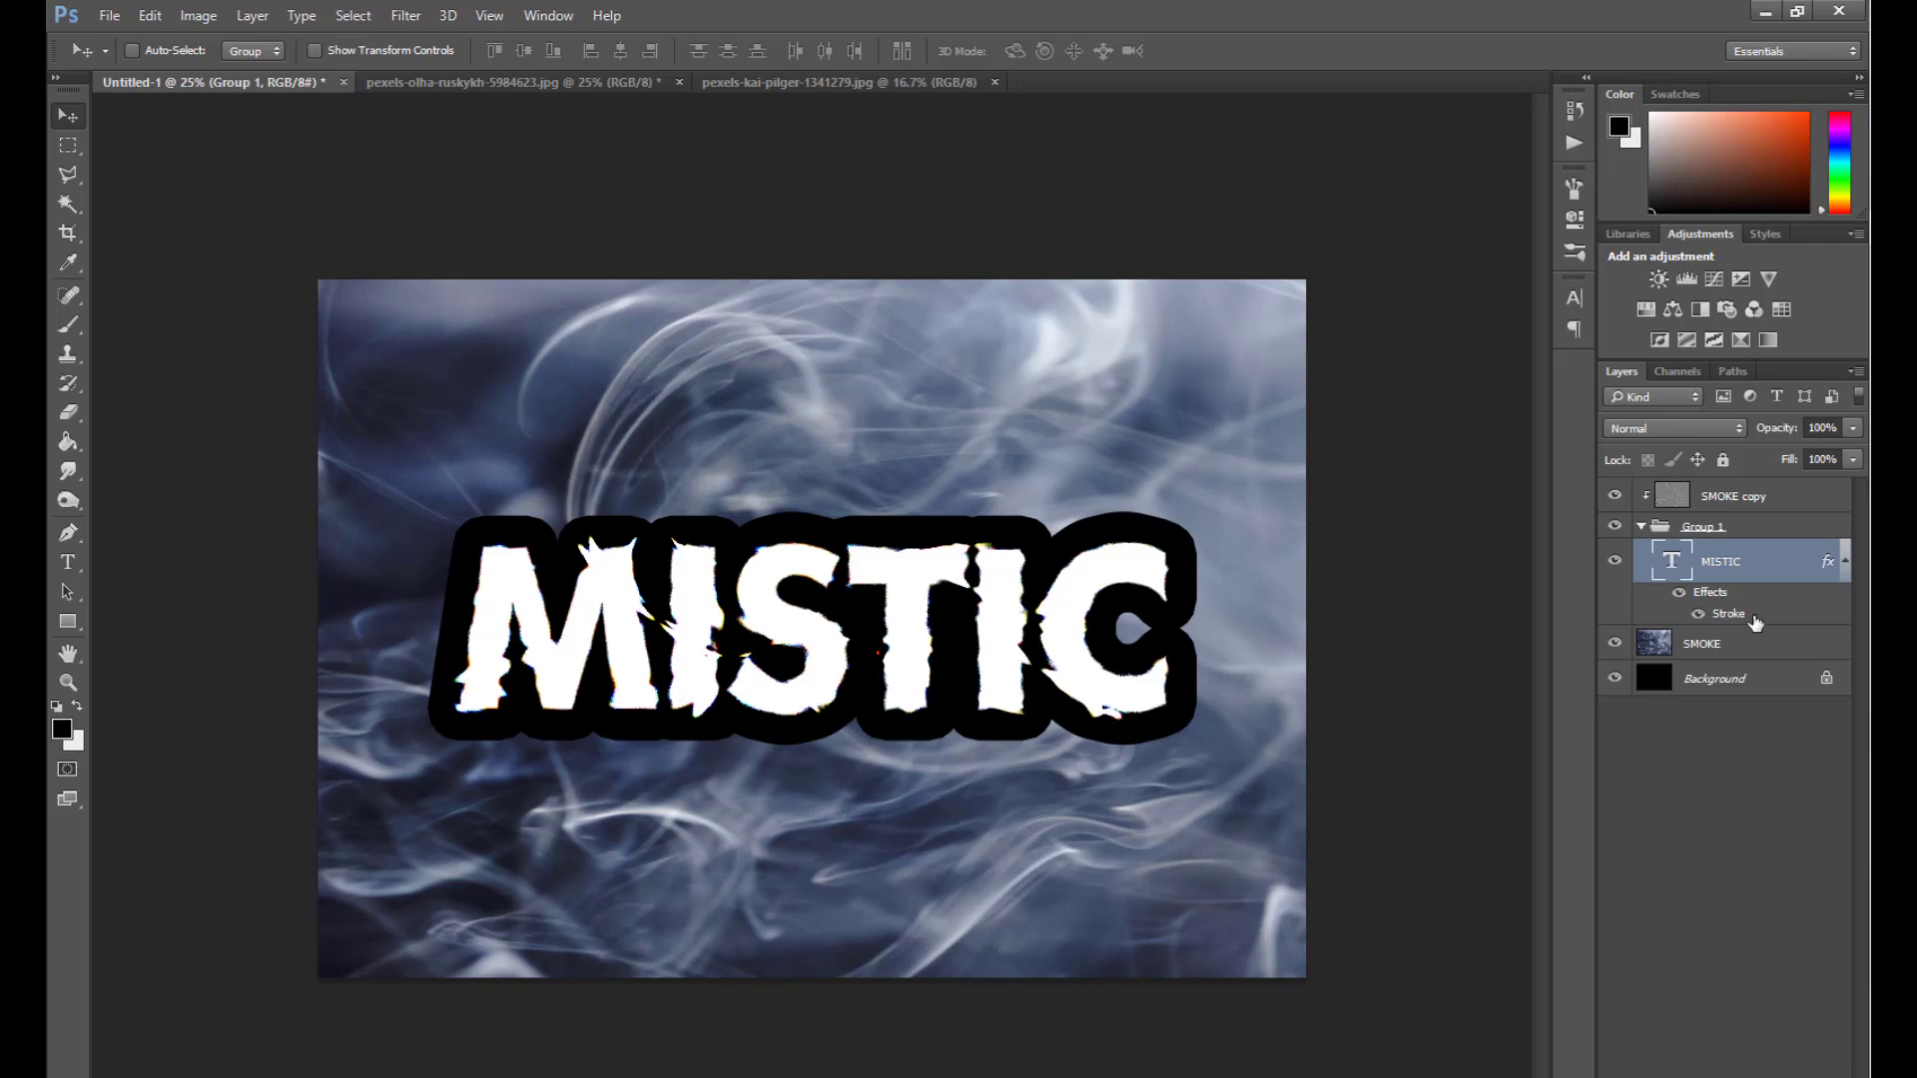
double_click(1728, 614)
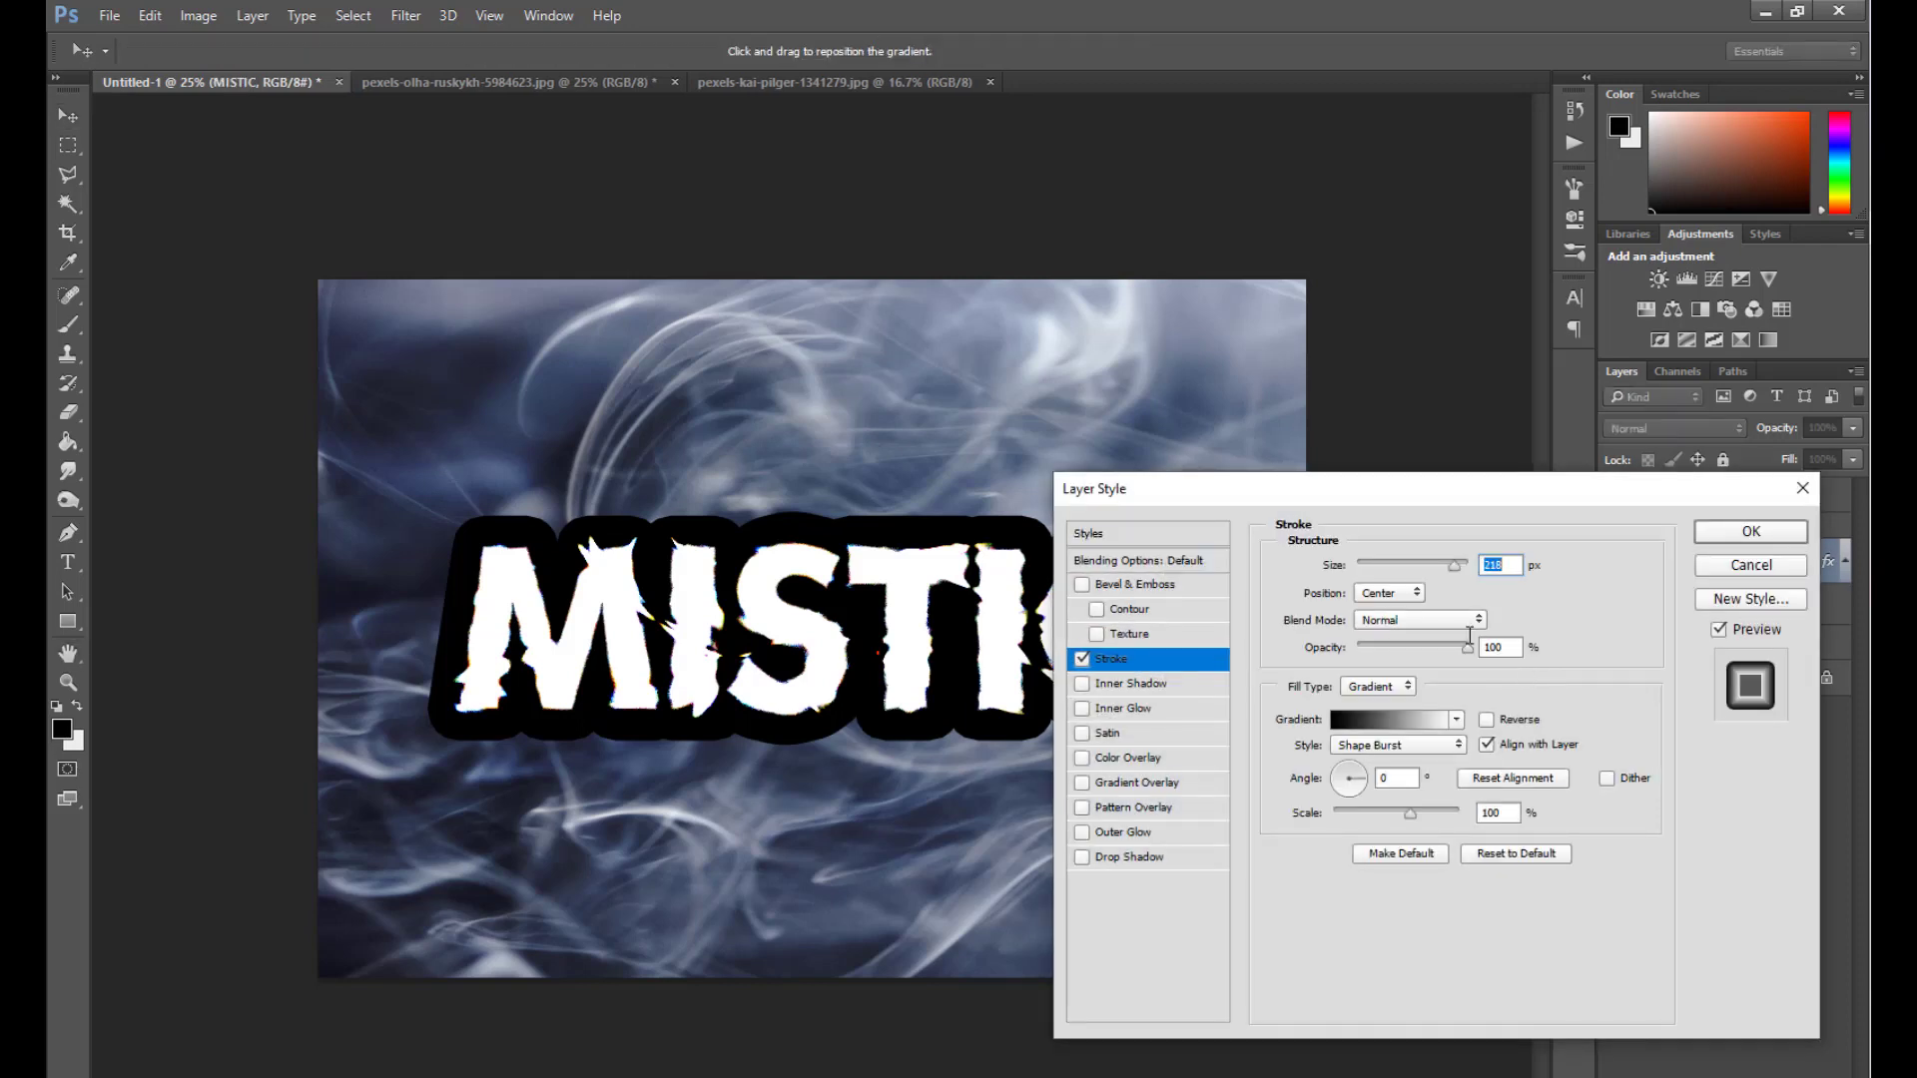
drag(1453, 565, 1451, 567)
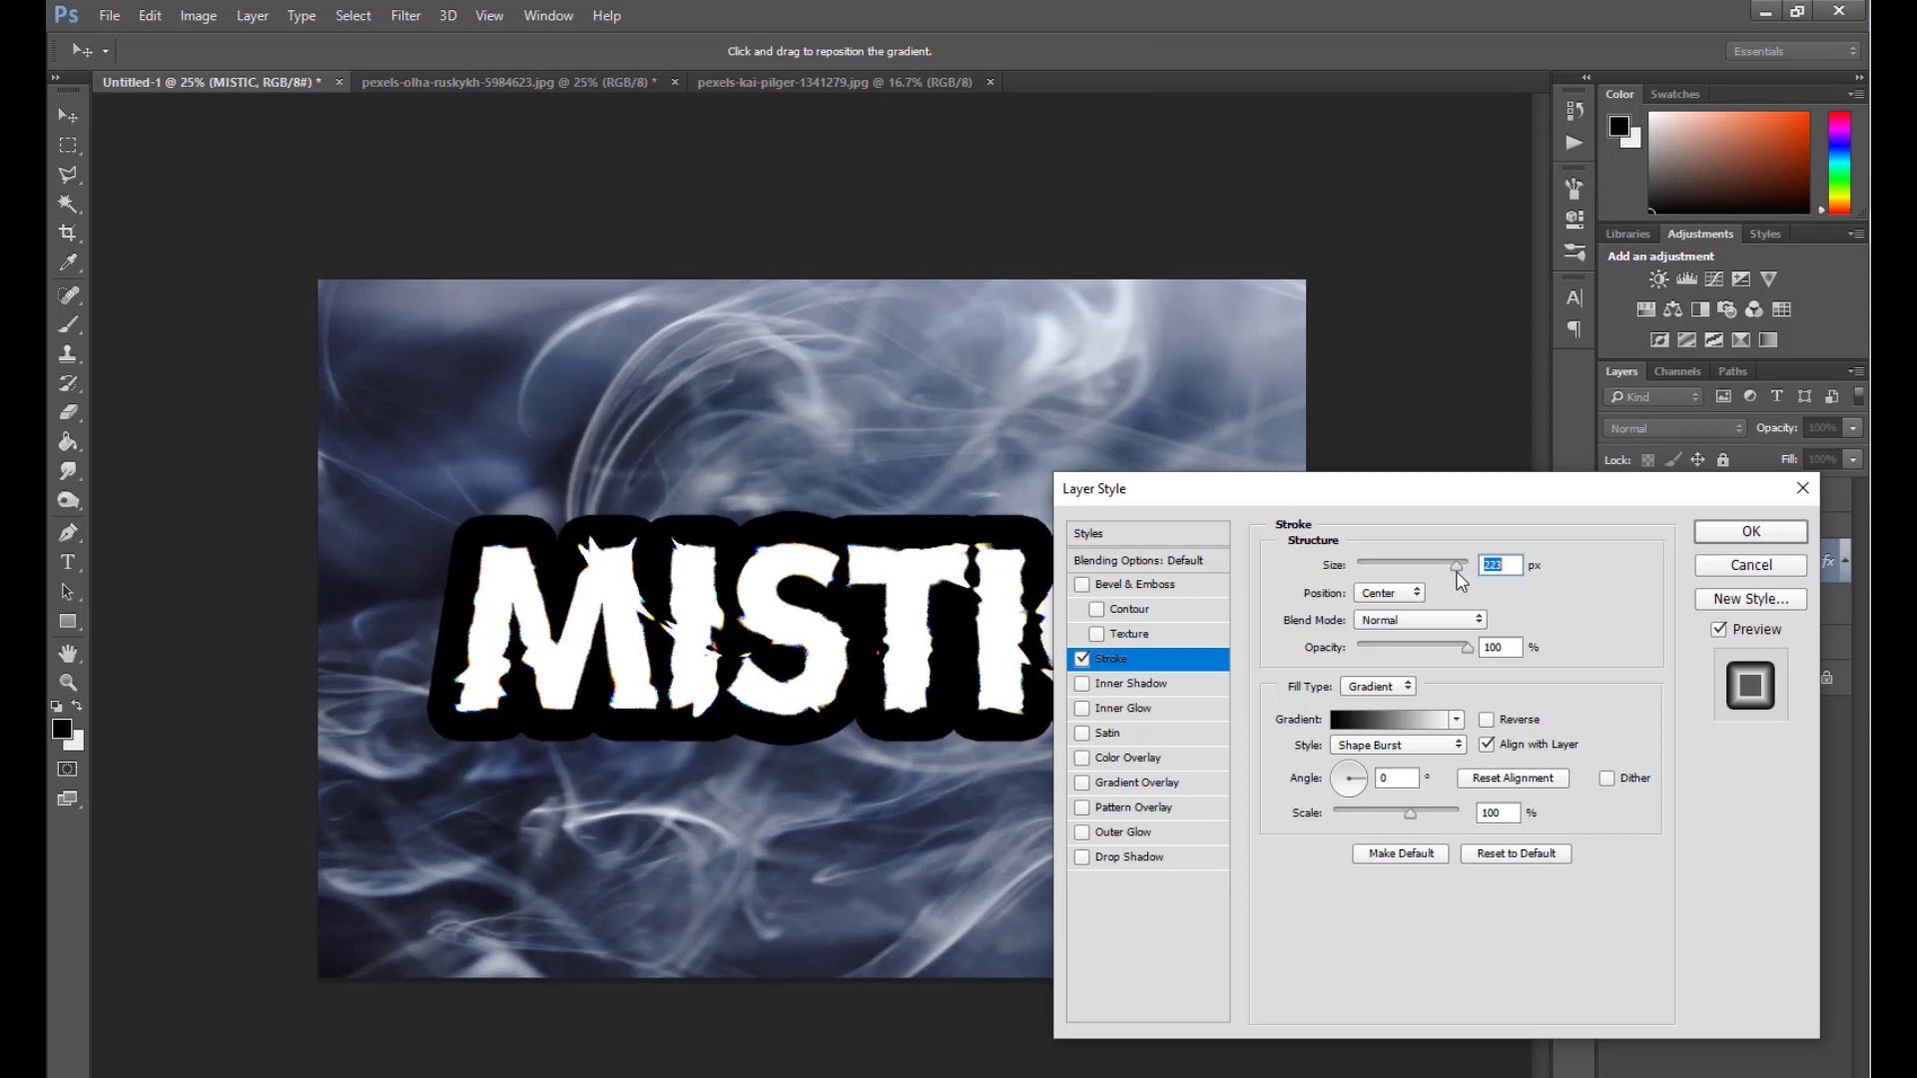
click(1711, 566)
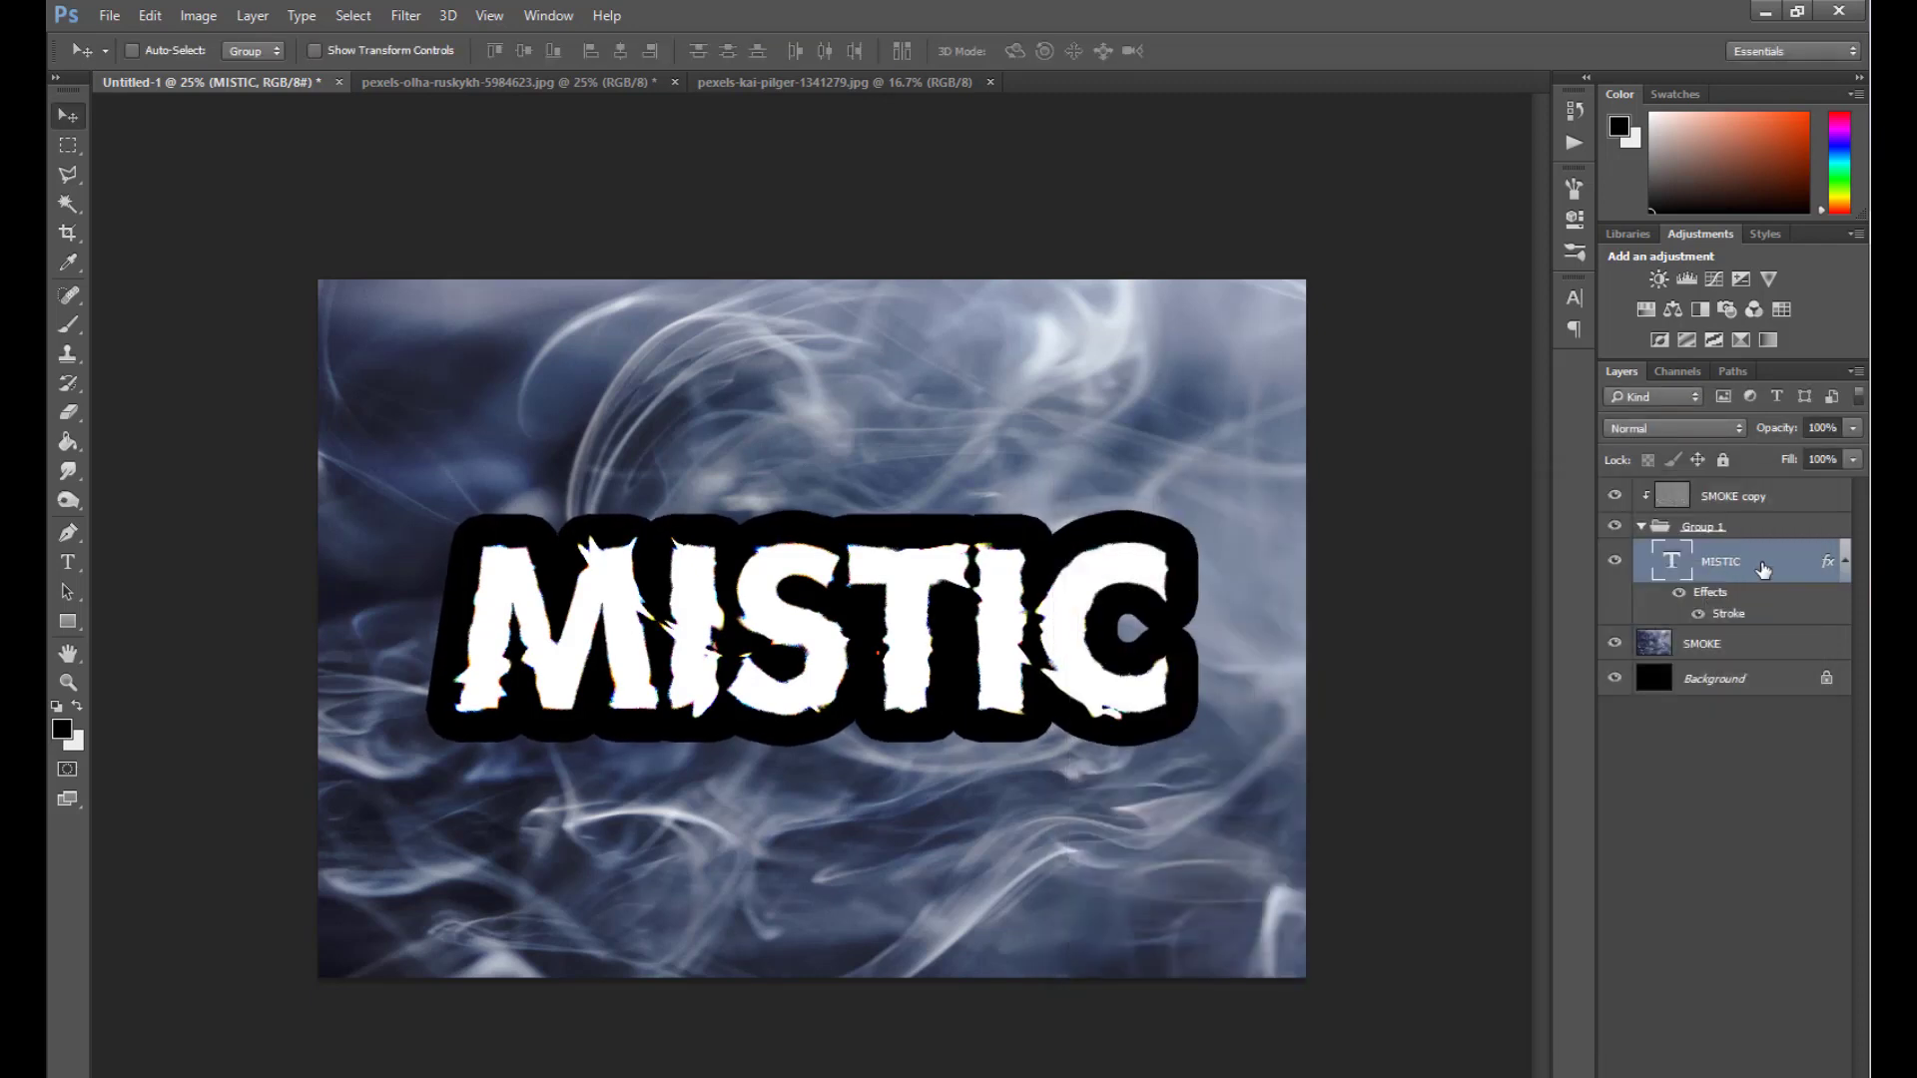
Try a Blend If change on the MISTIC layer, then cancel it.
double_click(1760, 571)
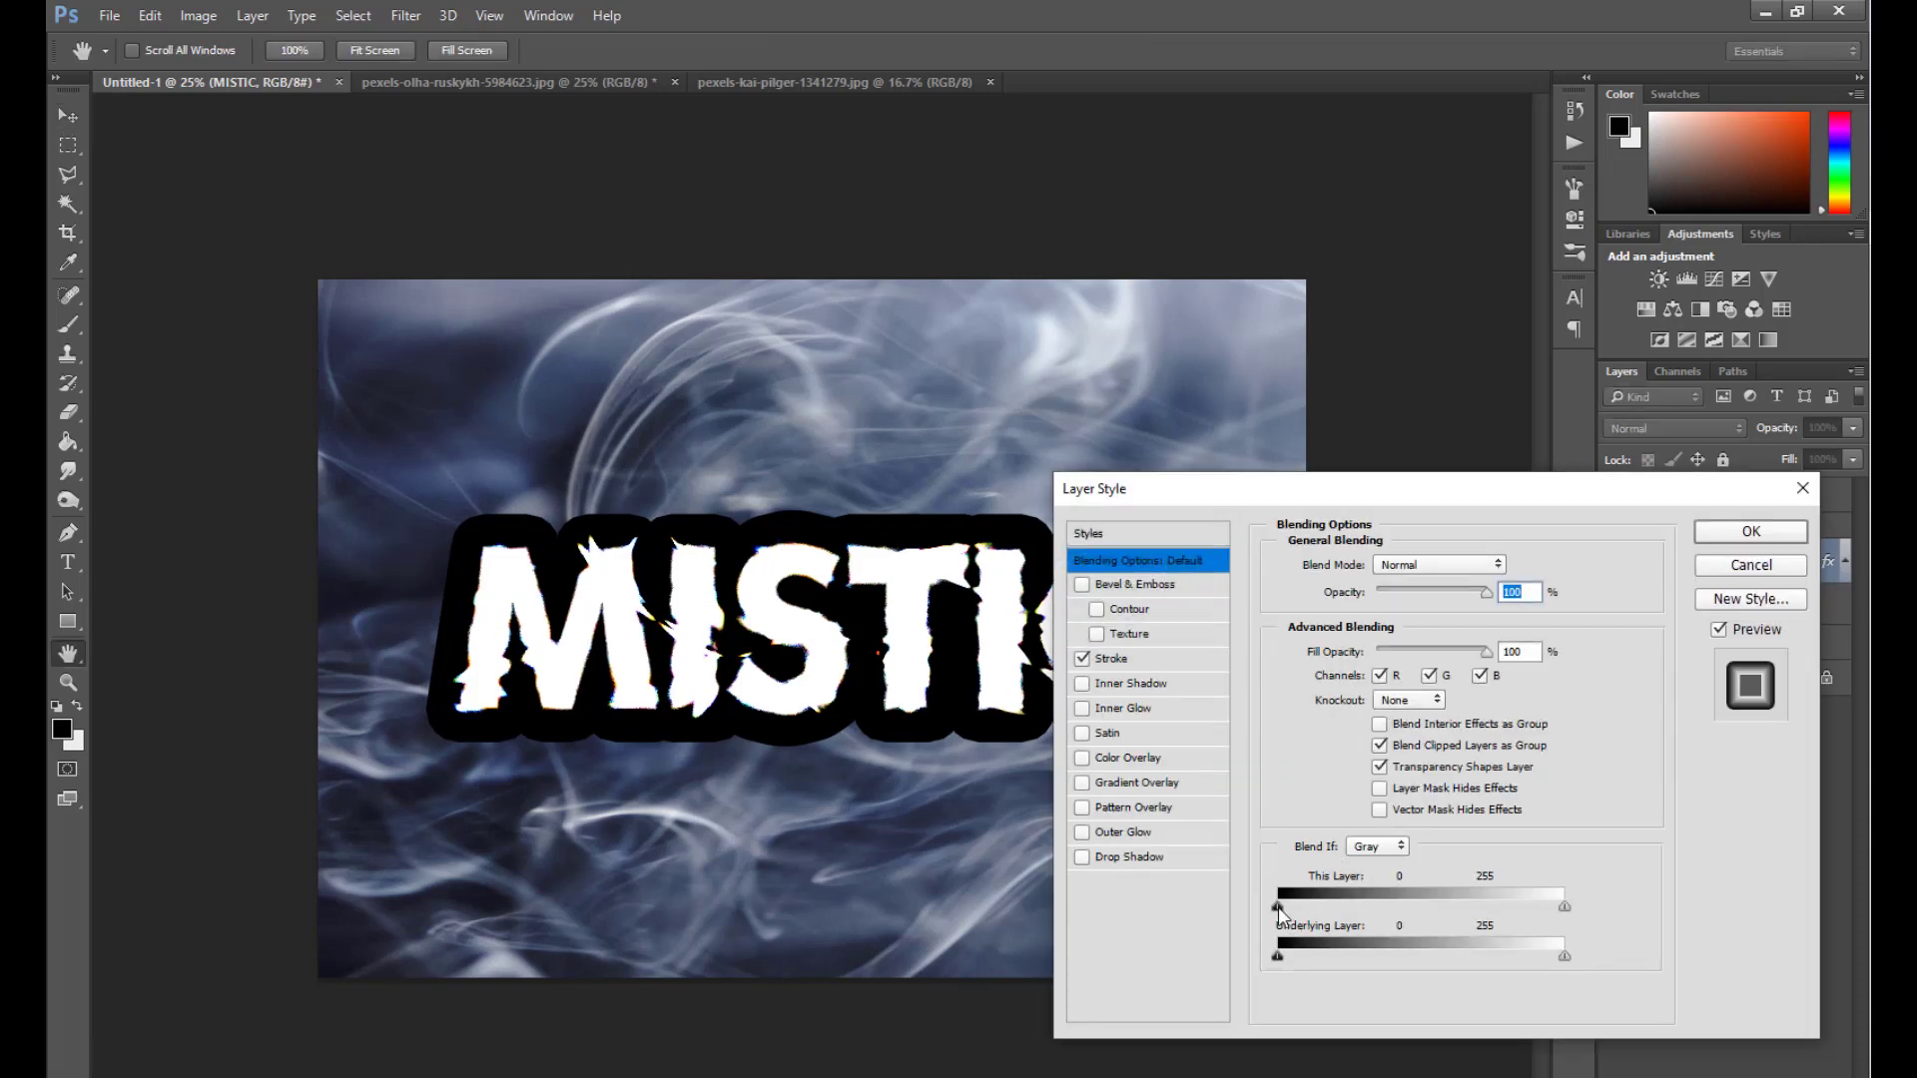
drag(1380, 906, 1565, 906)
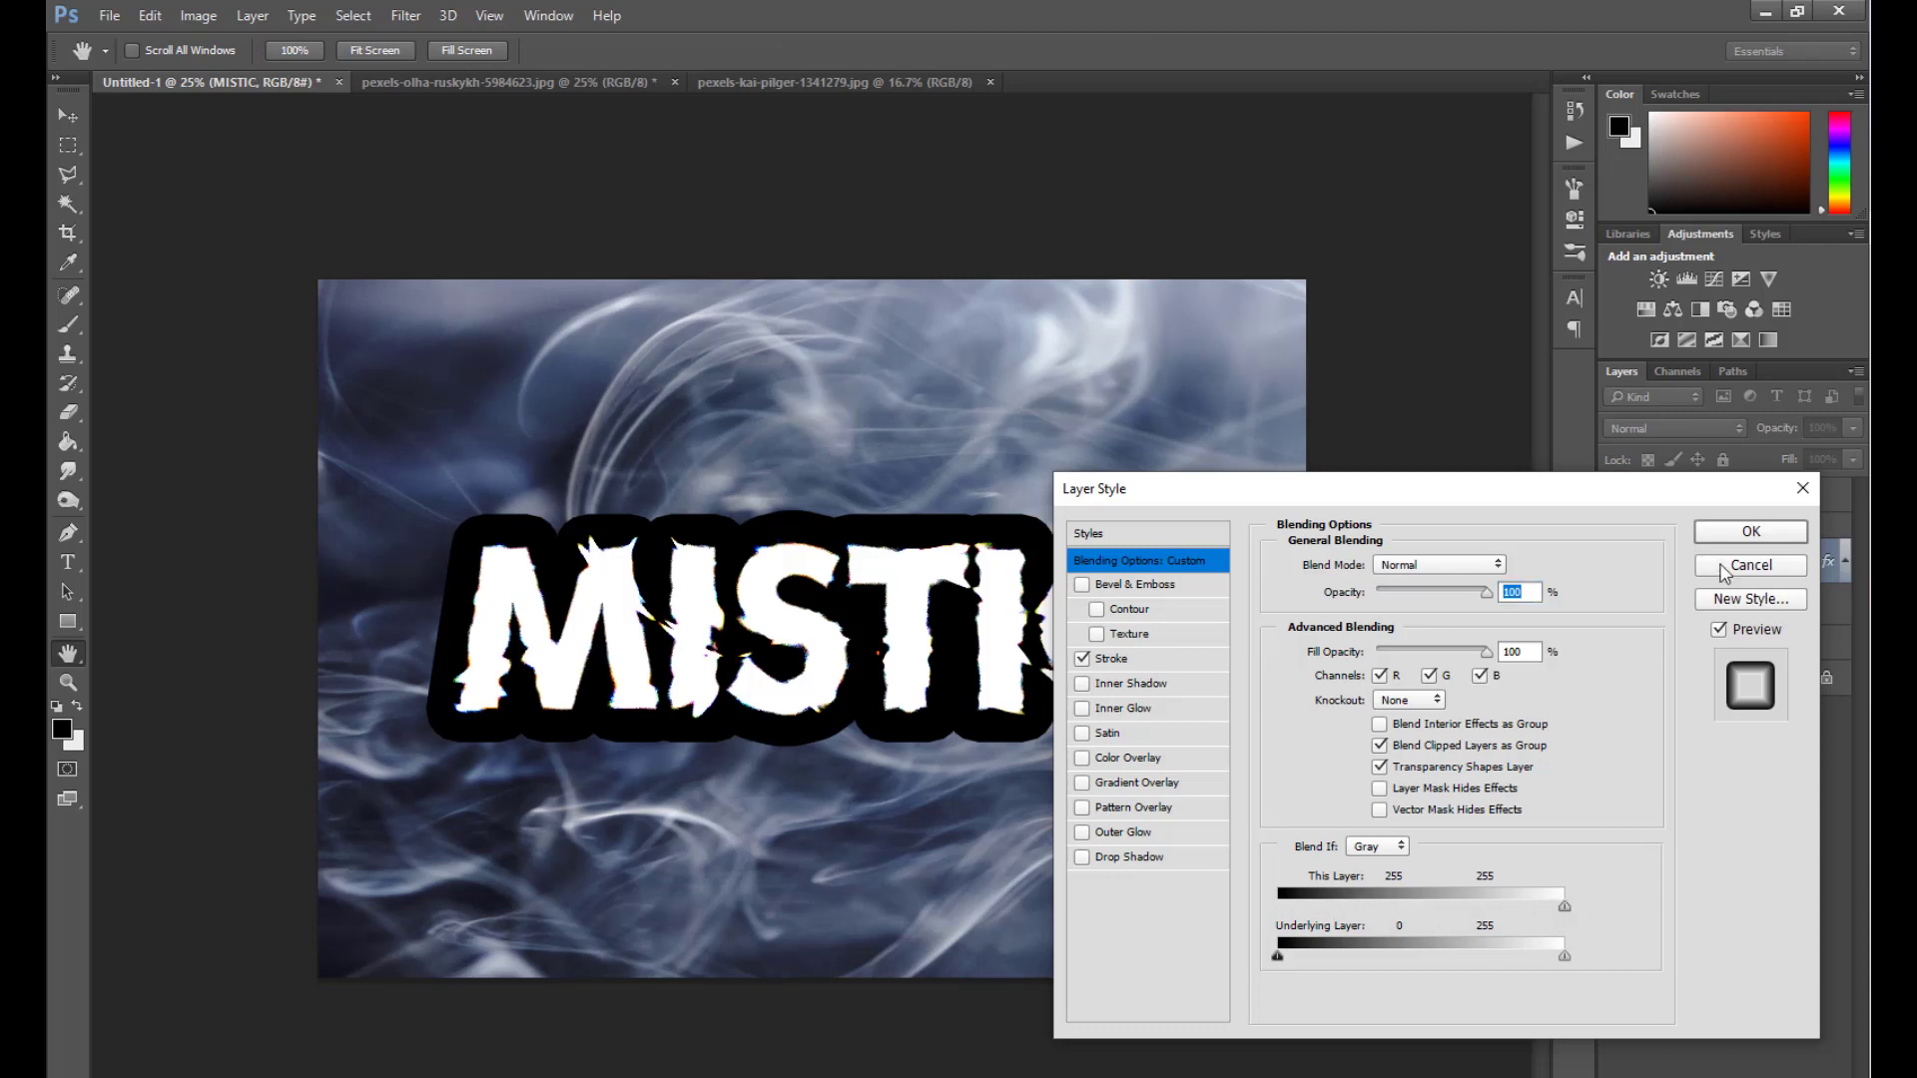
click(1750, 531)
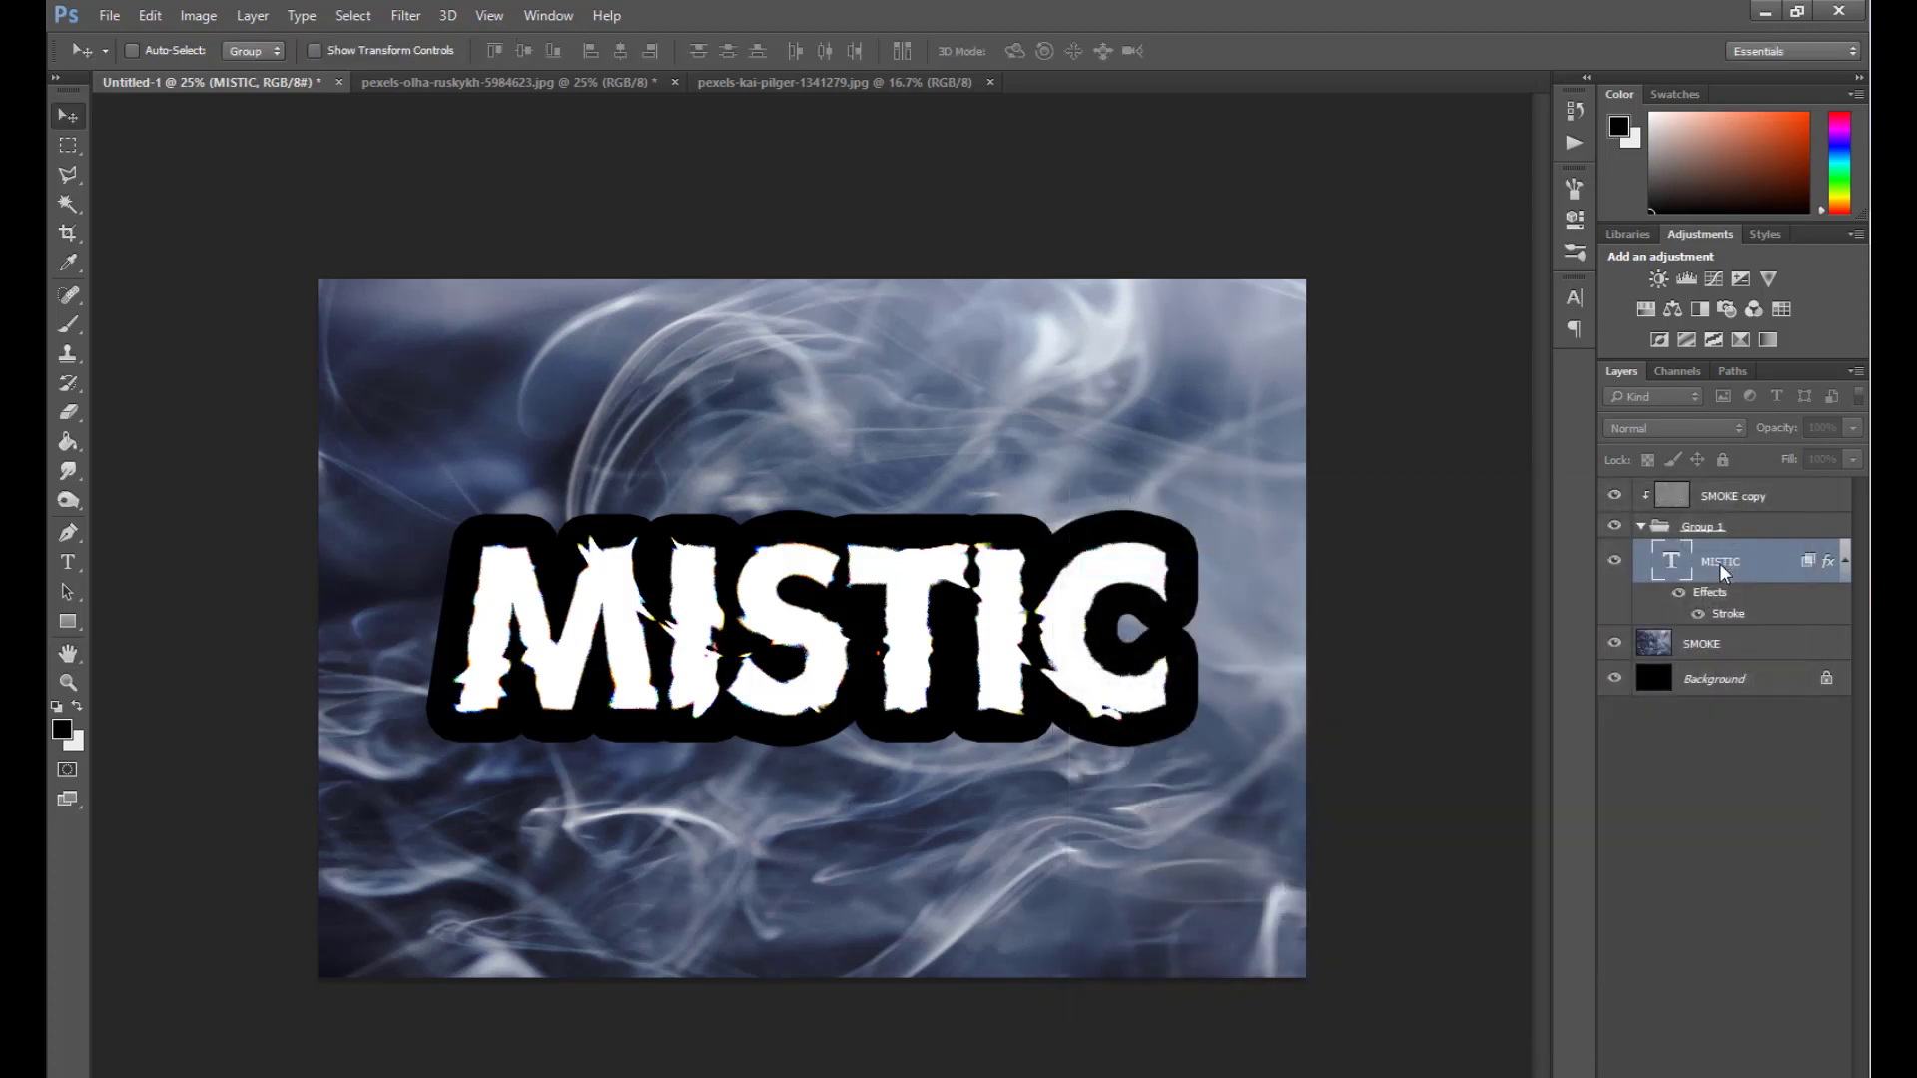
Blend out Group 1's black outline by moving the This Layer black slider to 255.
click(1771, 529)
right_click(1769, 523)
click(1634, 539)
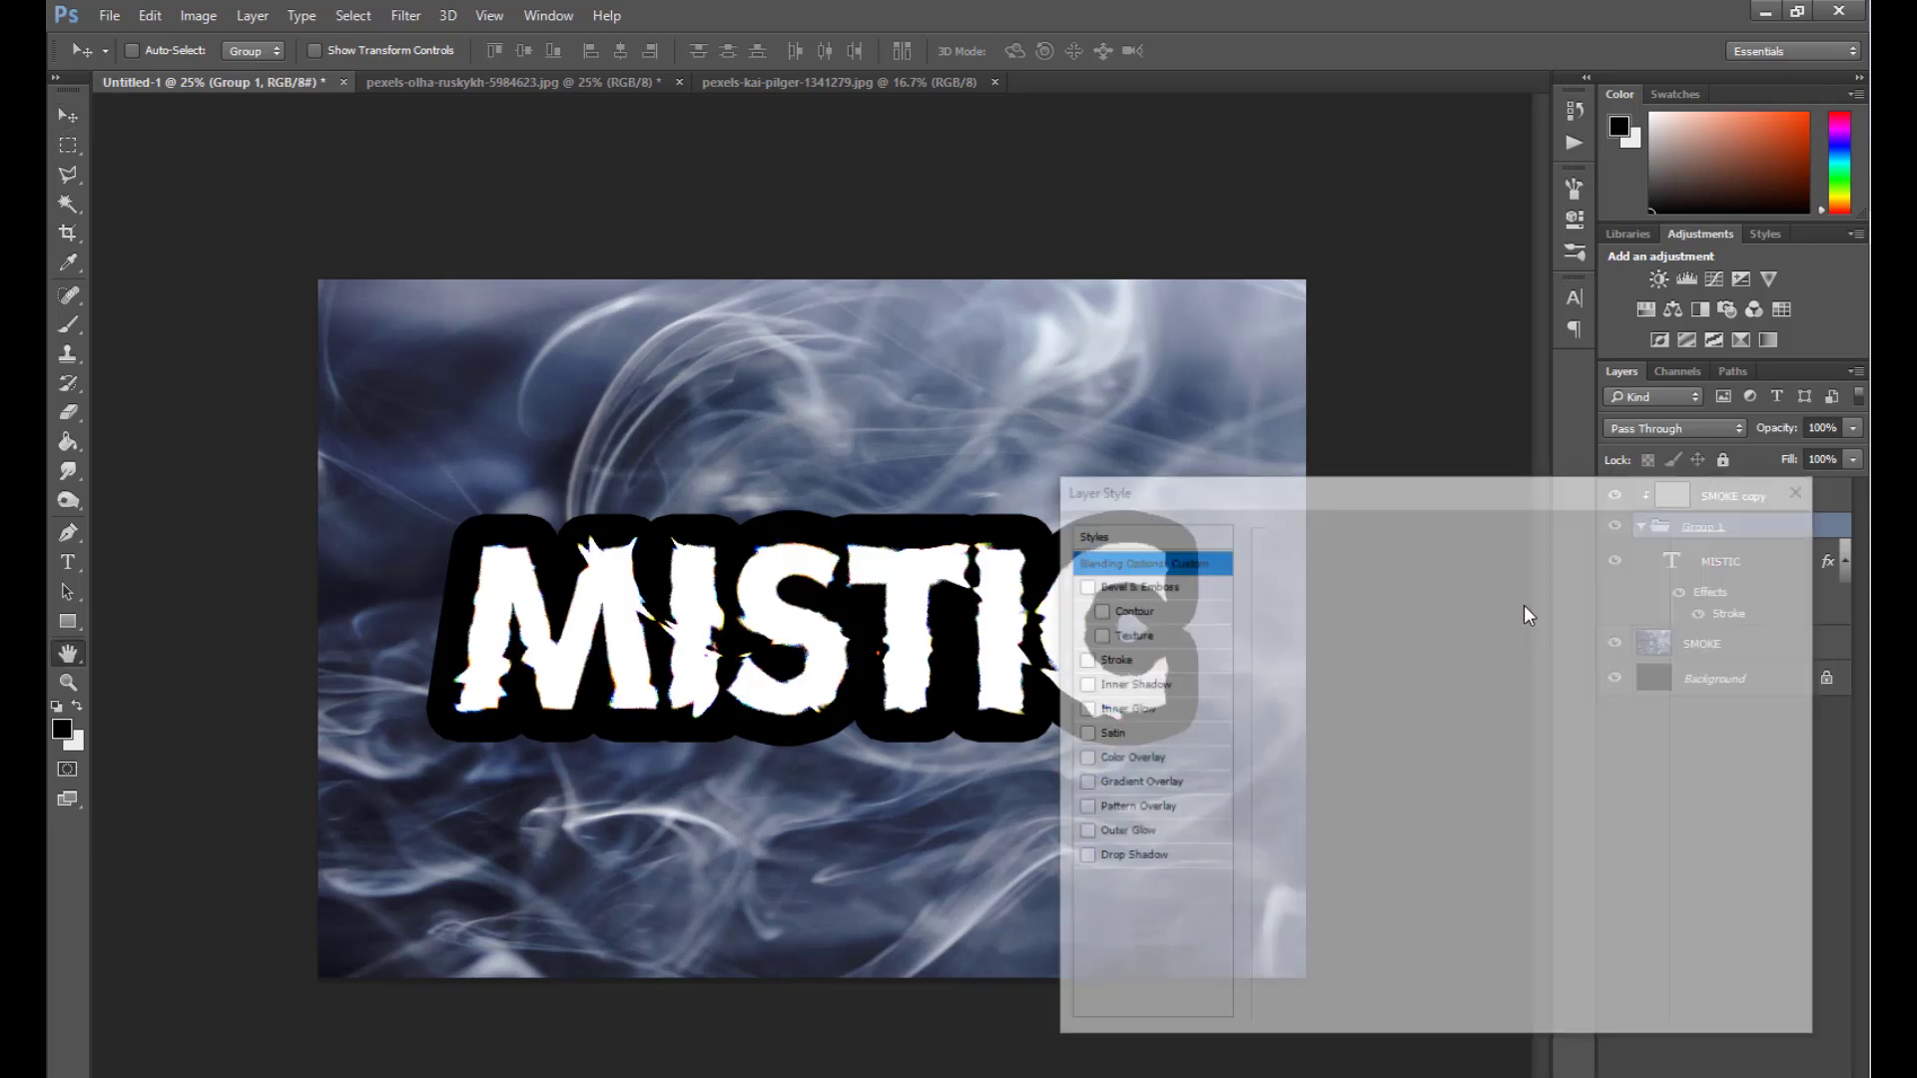
drag(1278, 905, 1605, 914)
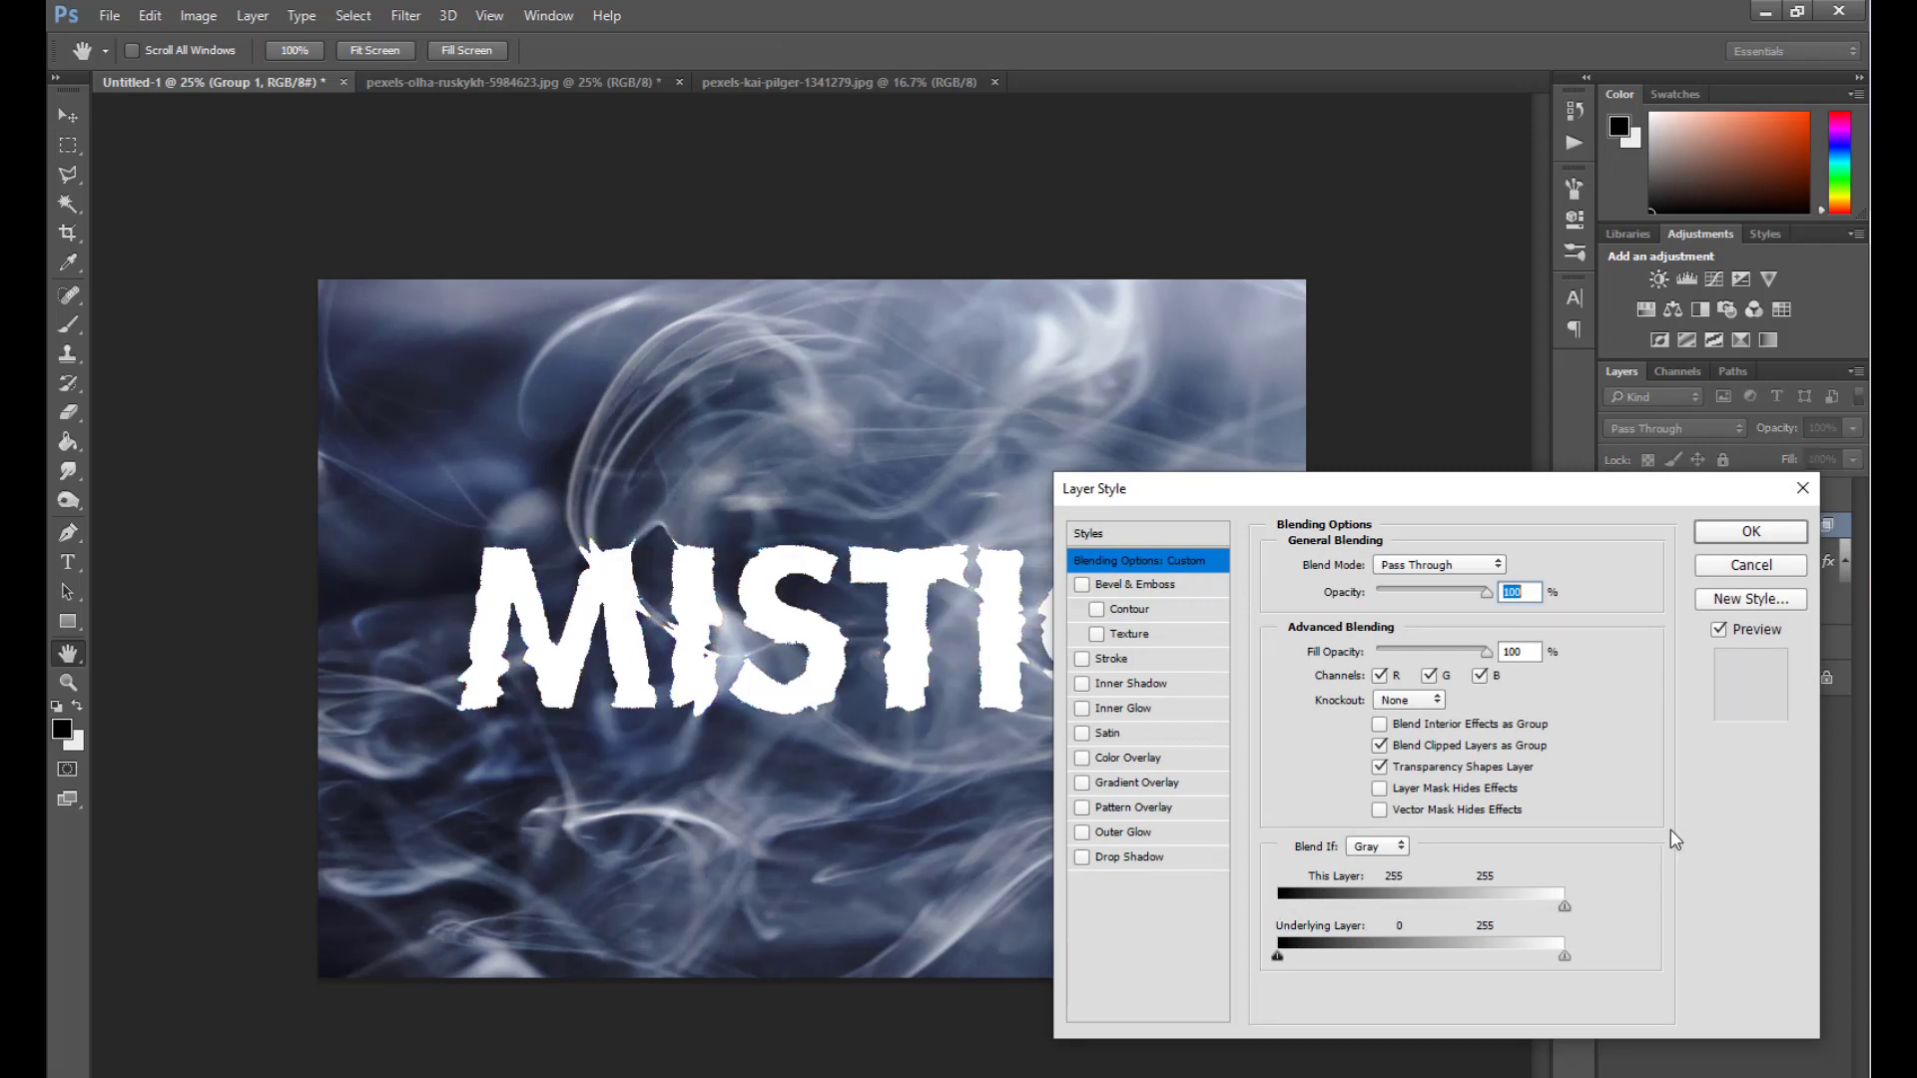
click(1745, 529)
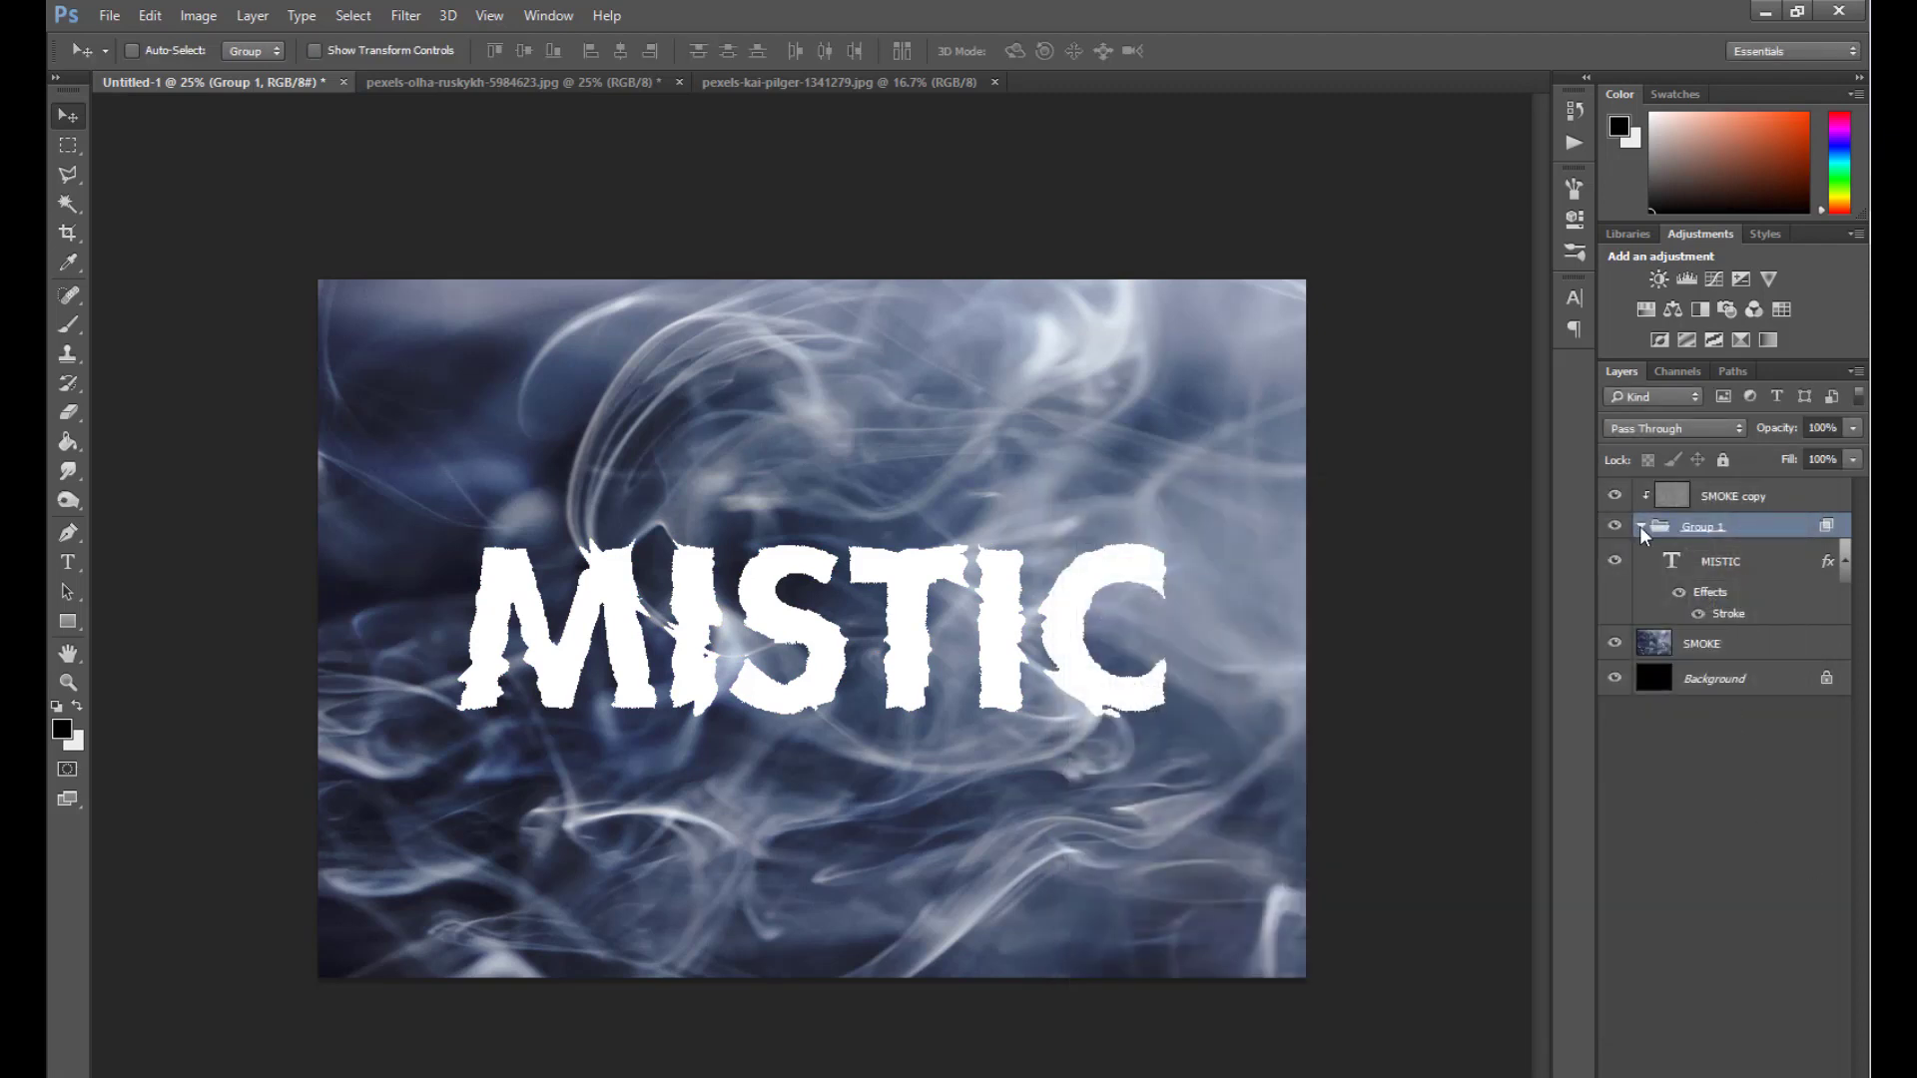
Group SMOKE copy and Group 1 together into Group 2.
click(1641, 528)
click(1776, 499)
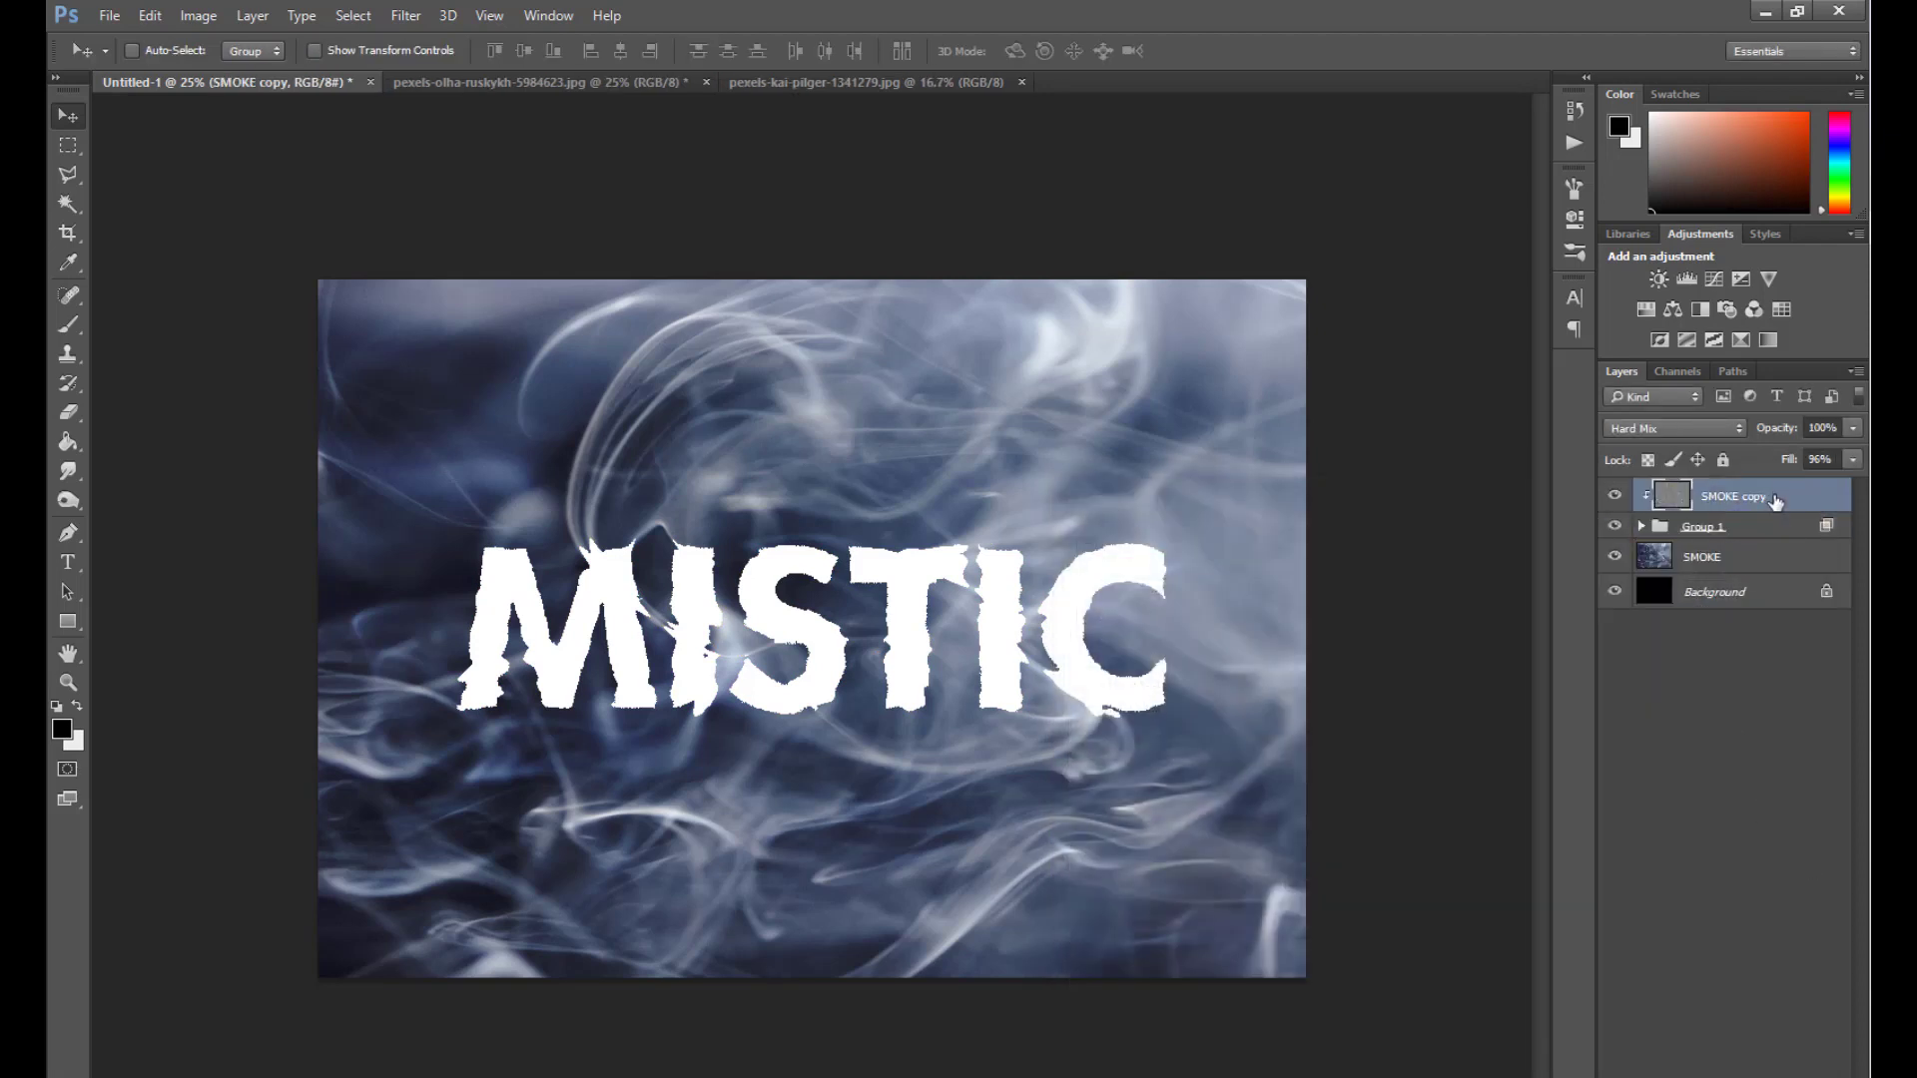
shift+click(1774, 529)
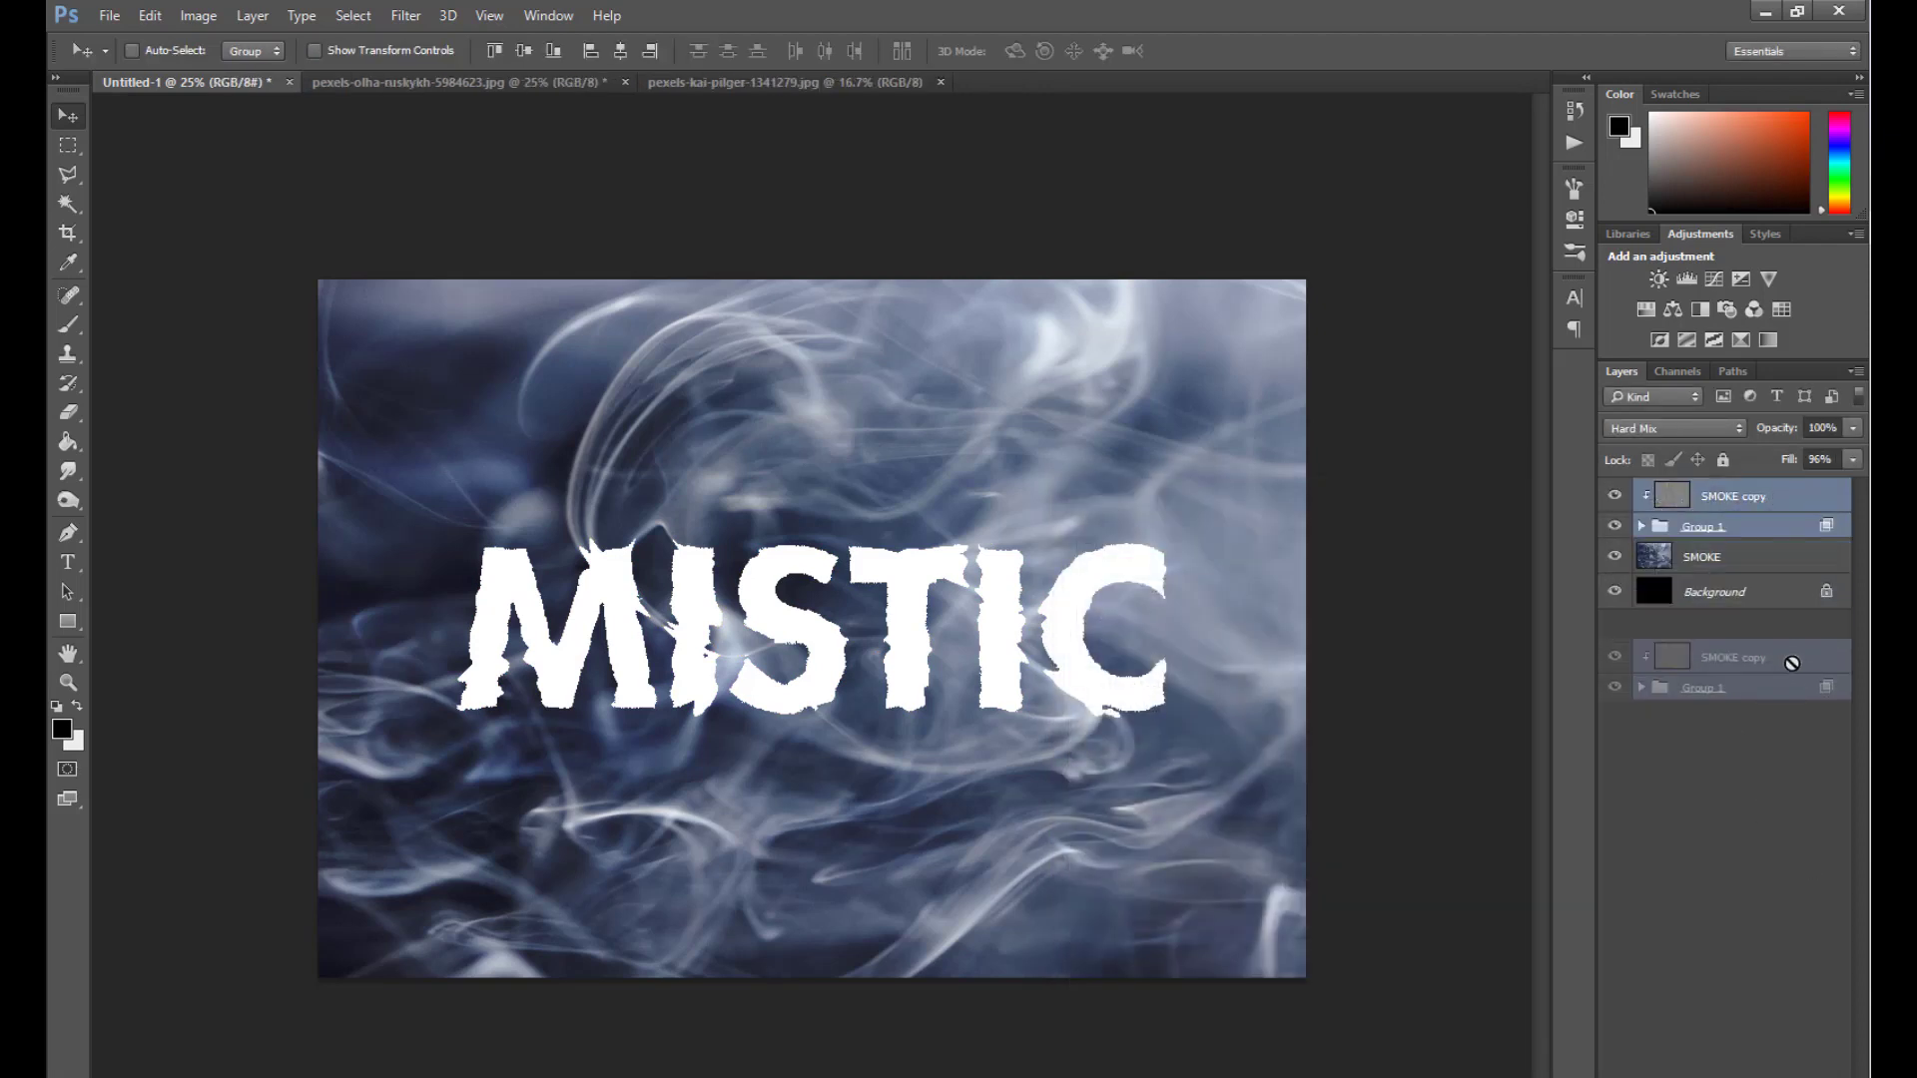
key(ctrl+g)
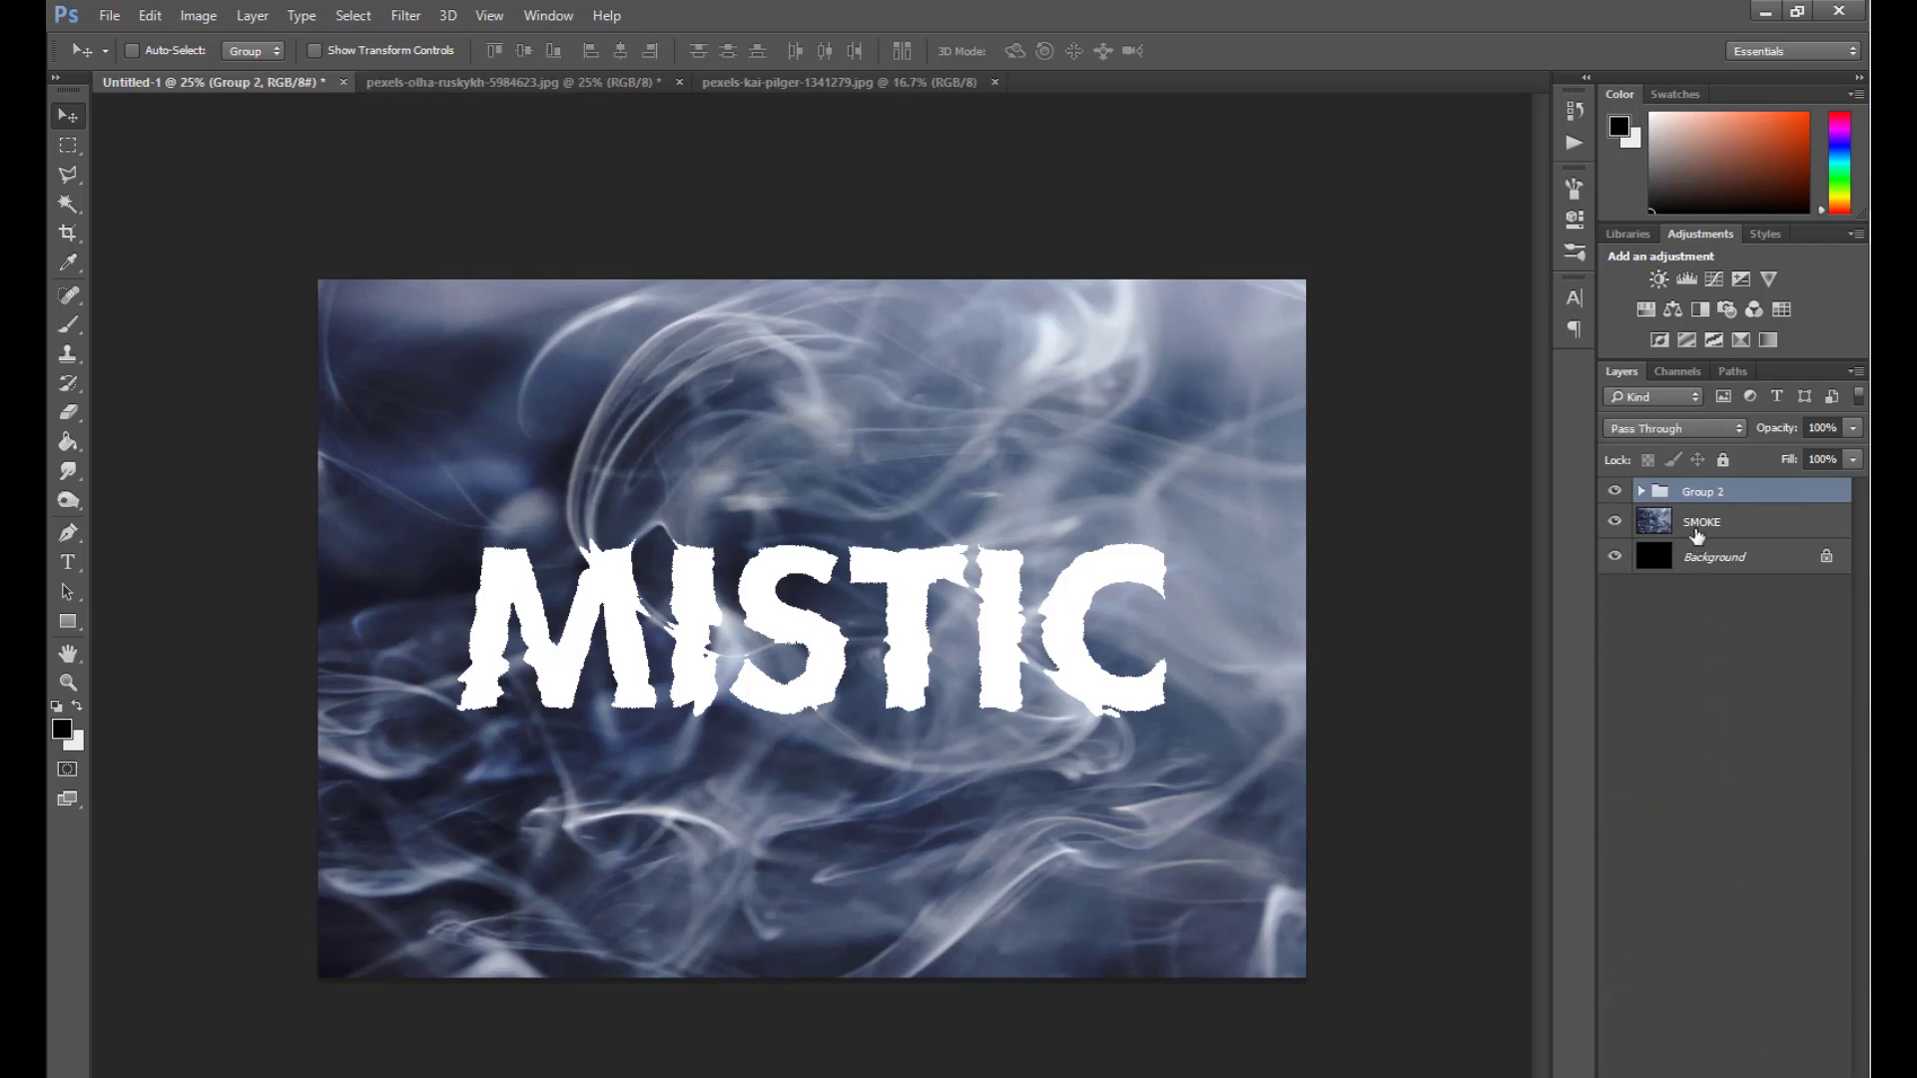
click(1696, 531)
Make three duplicates of SMOKE and move them above Group 2.
right_click(1702, 527)
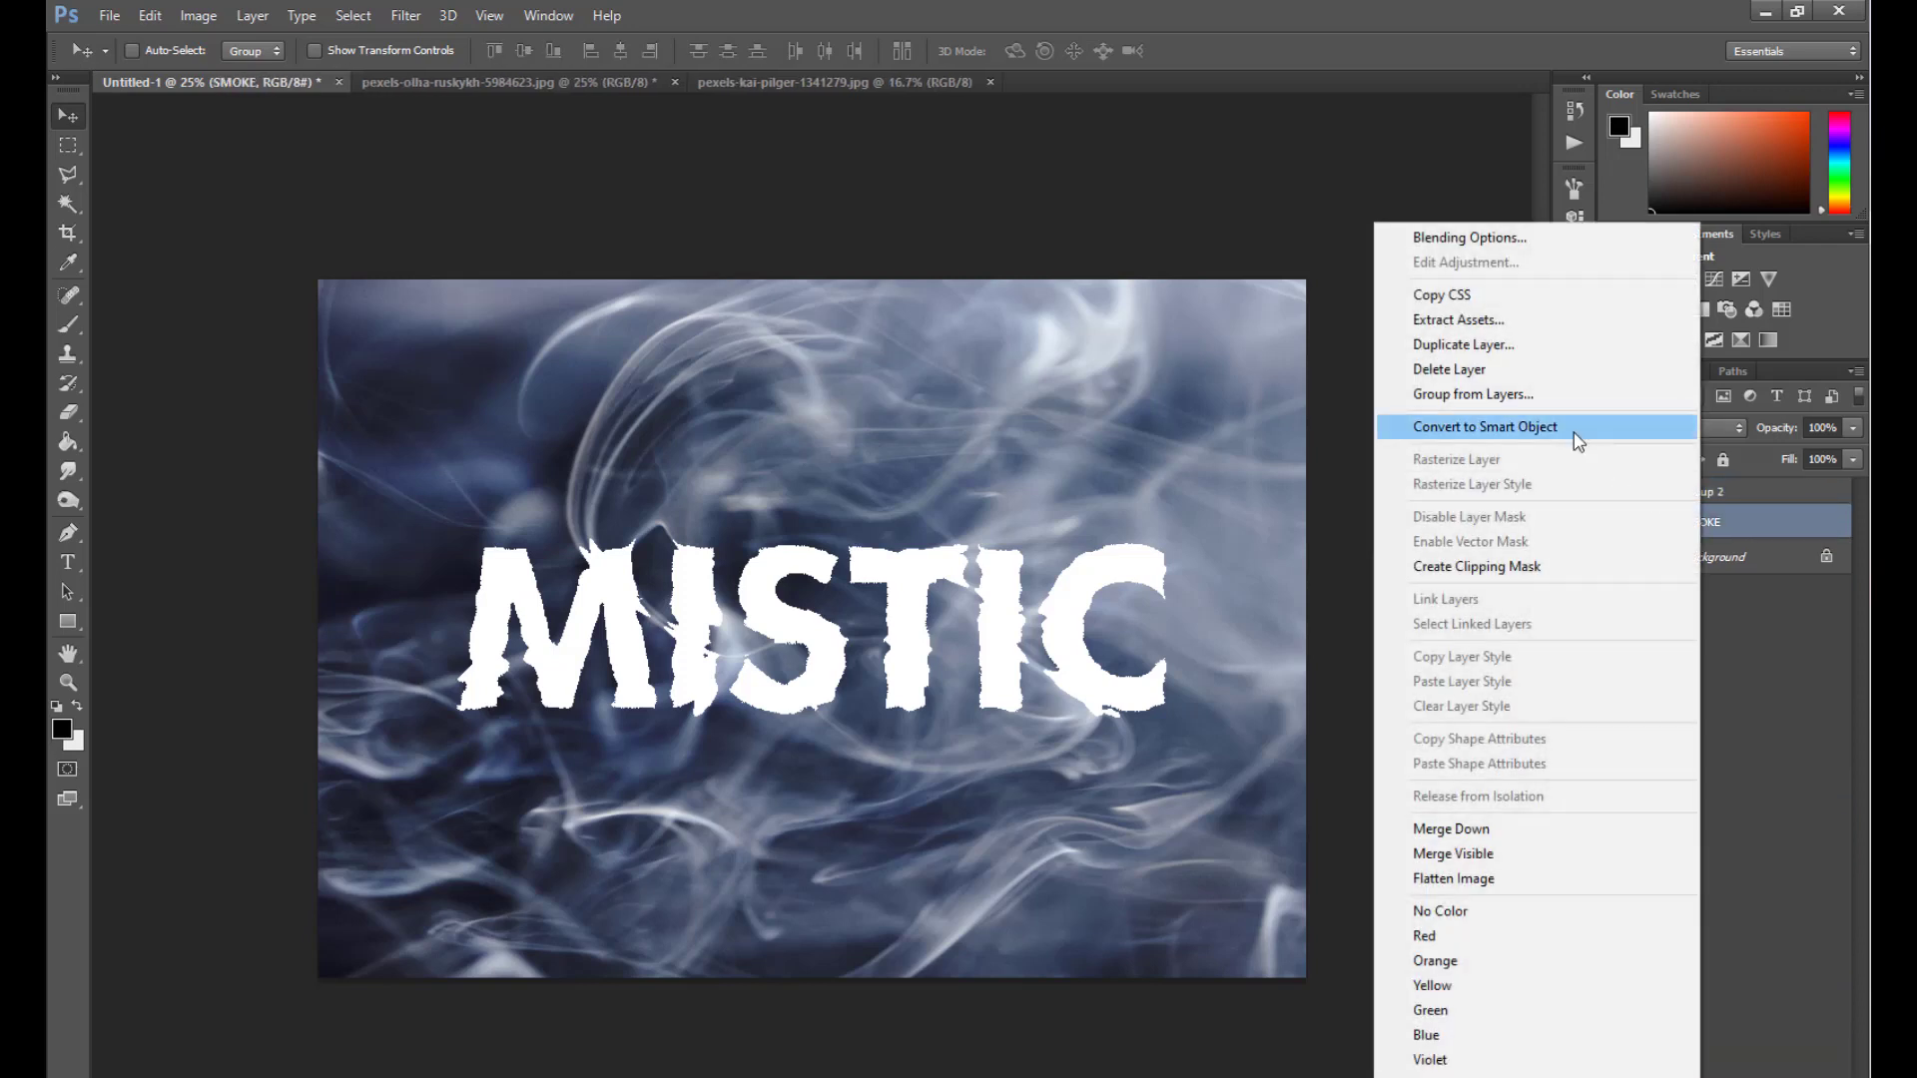
click(1498, 346)
click(1002, 255)
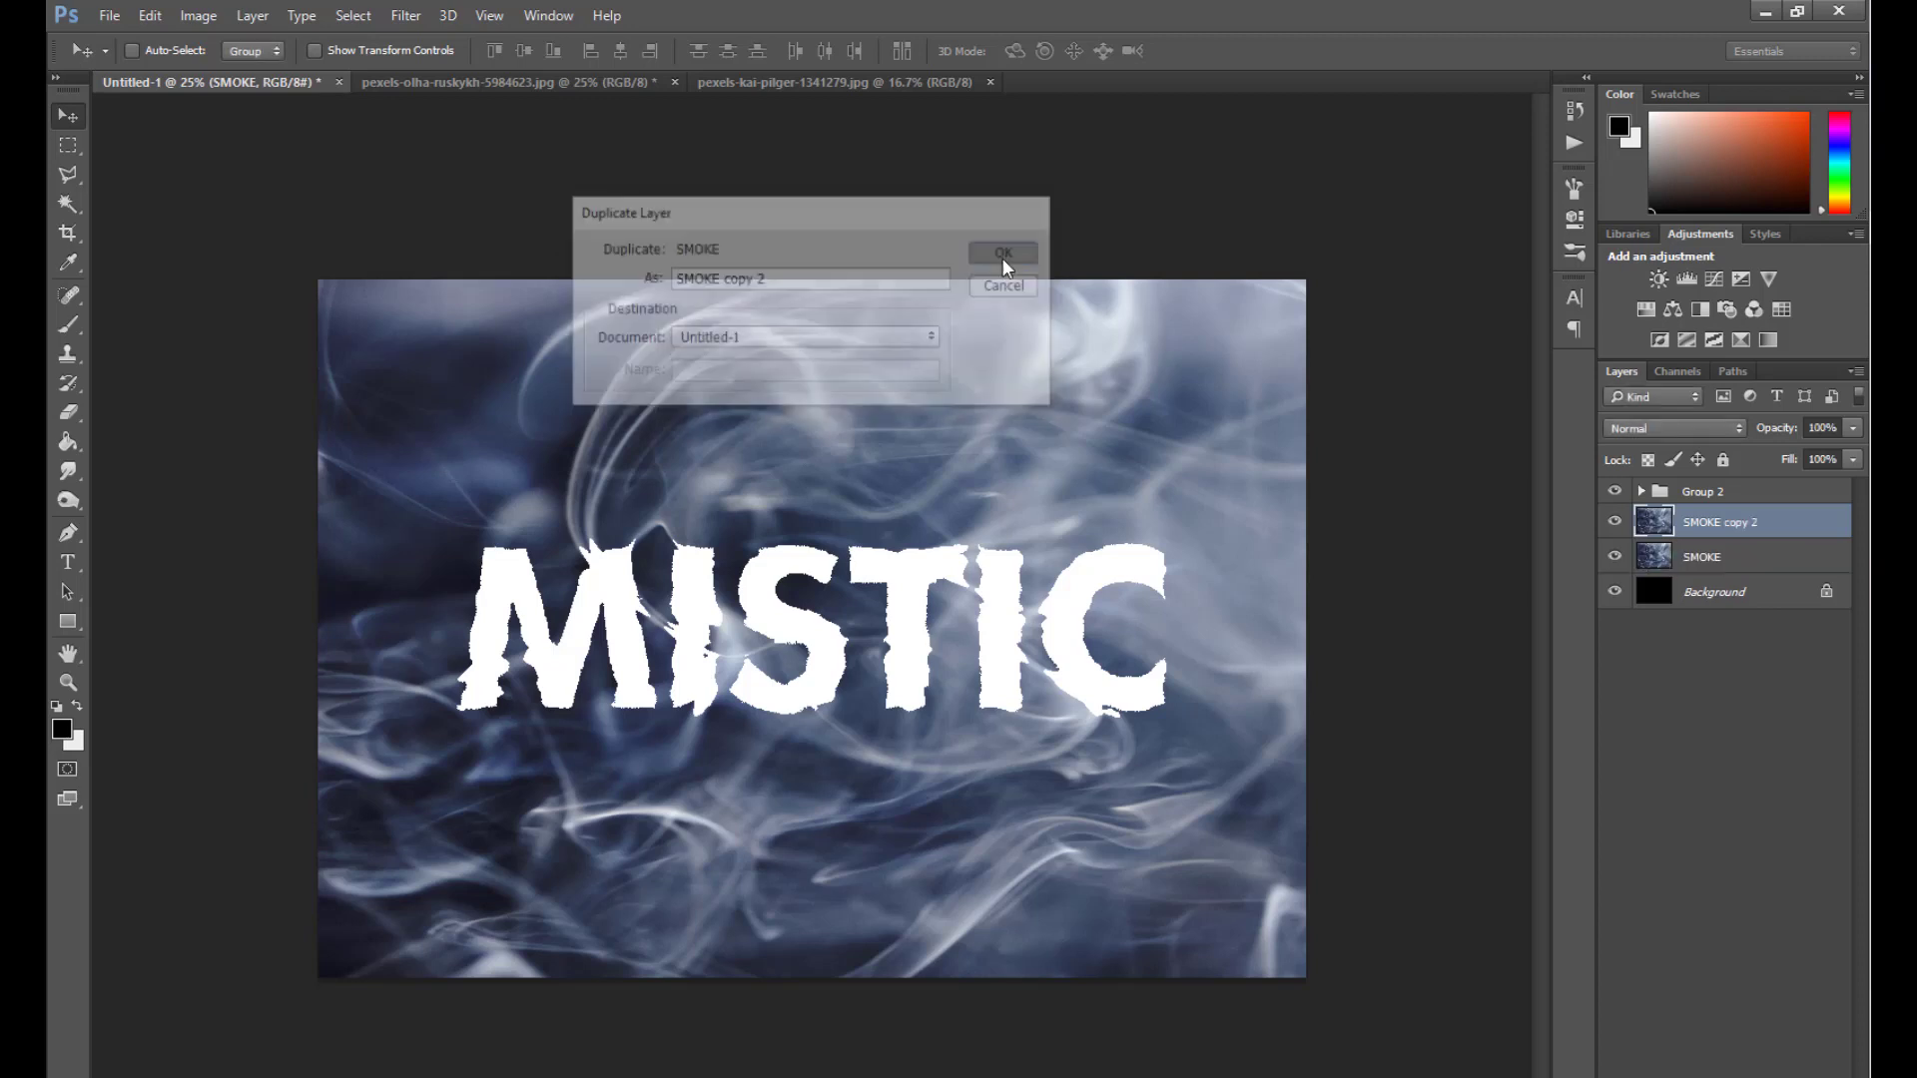
right_click(1697, 528)
click(1445, 347)
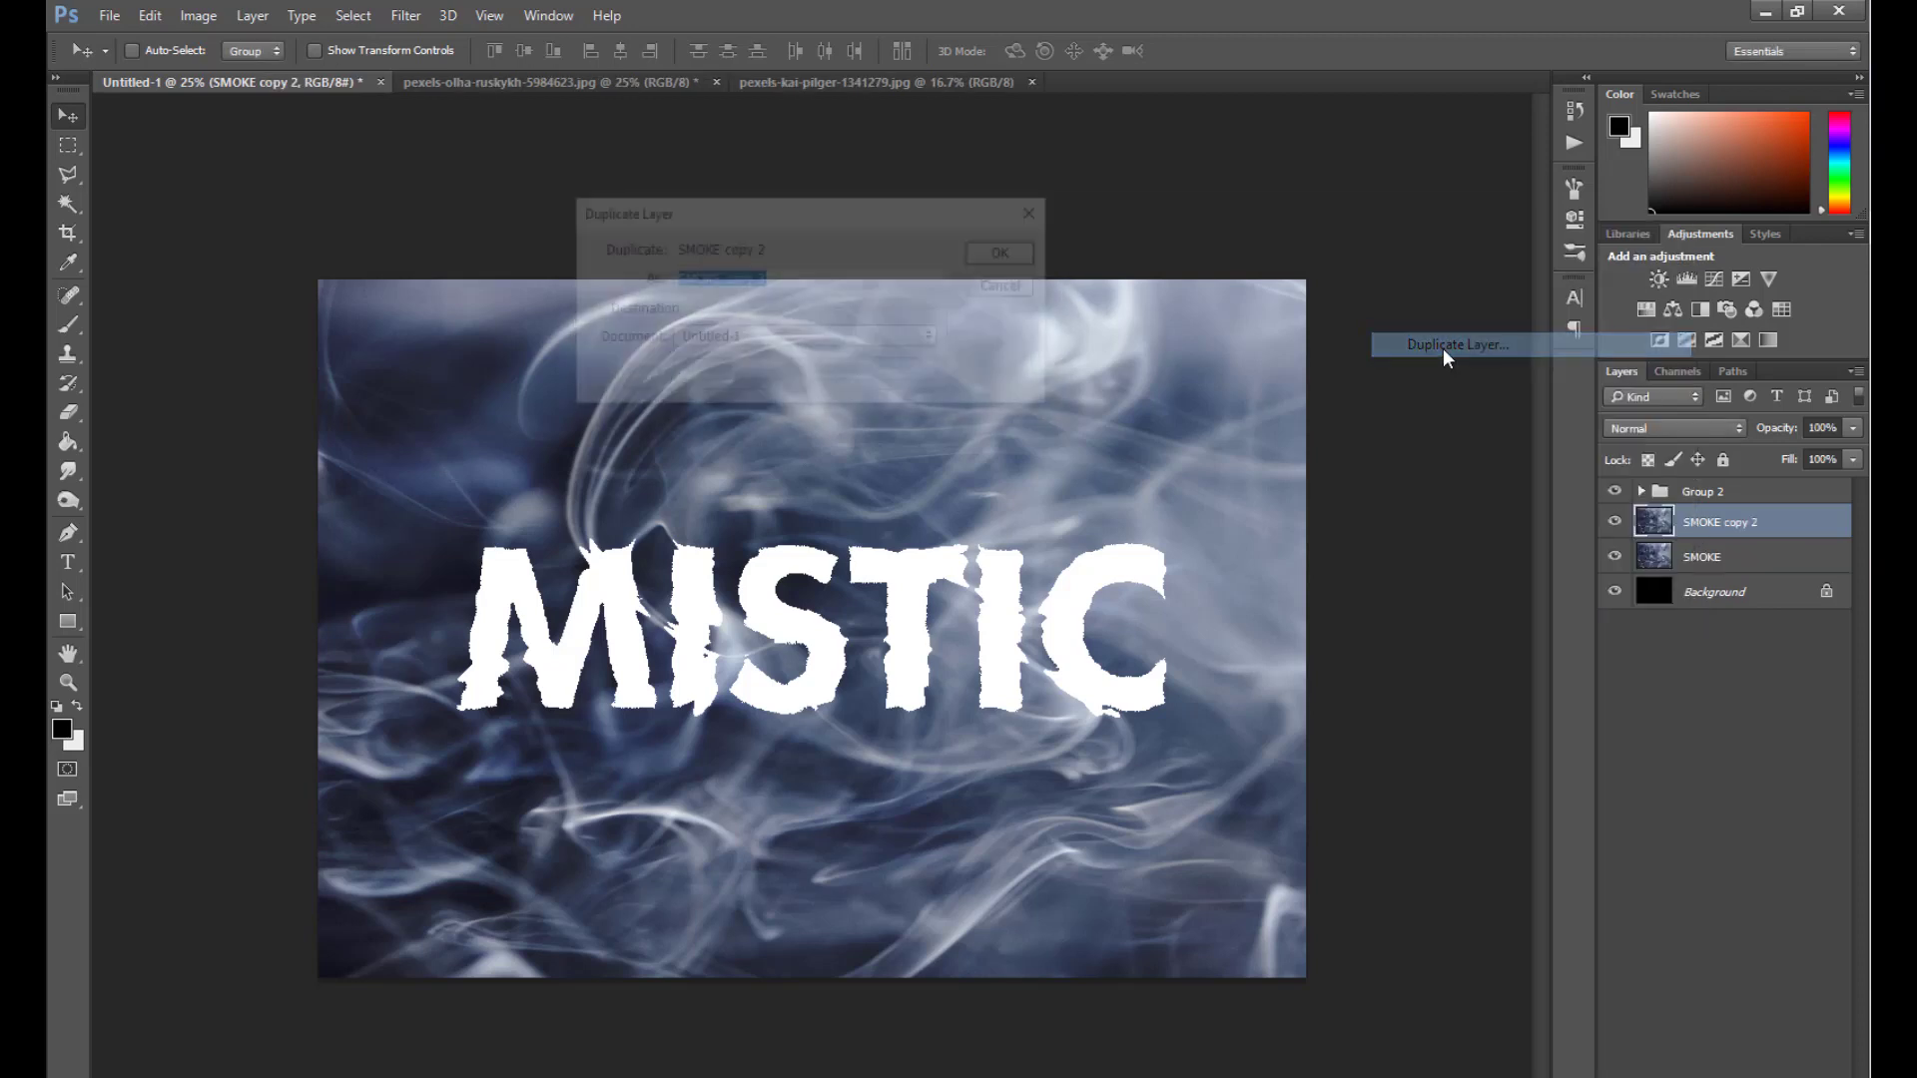
click(1000, 252)
right_click(1702, 523)
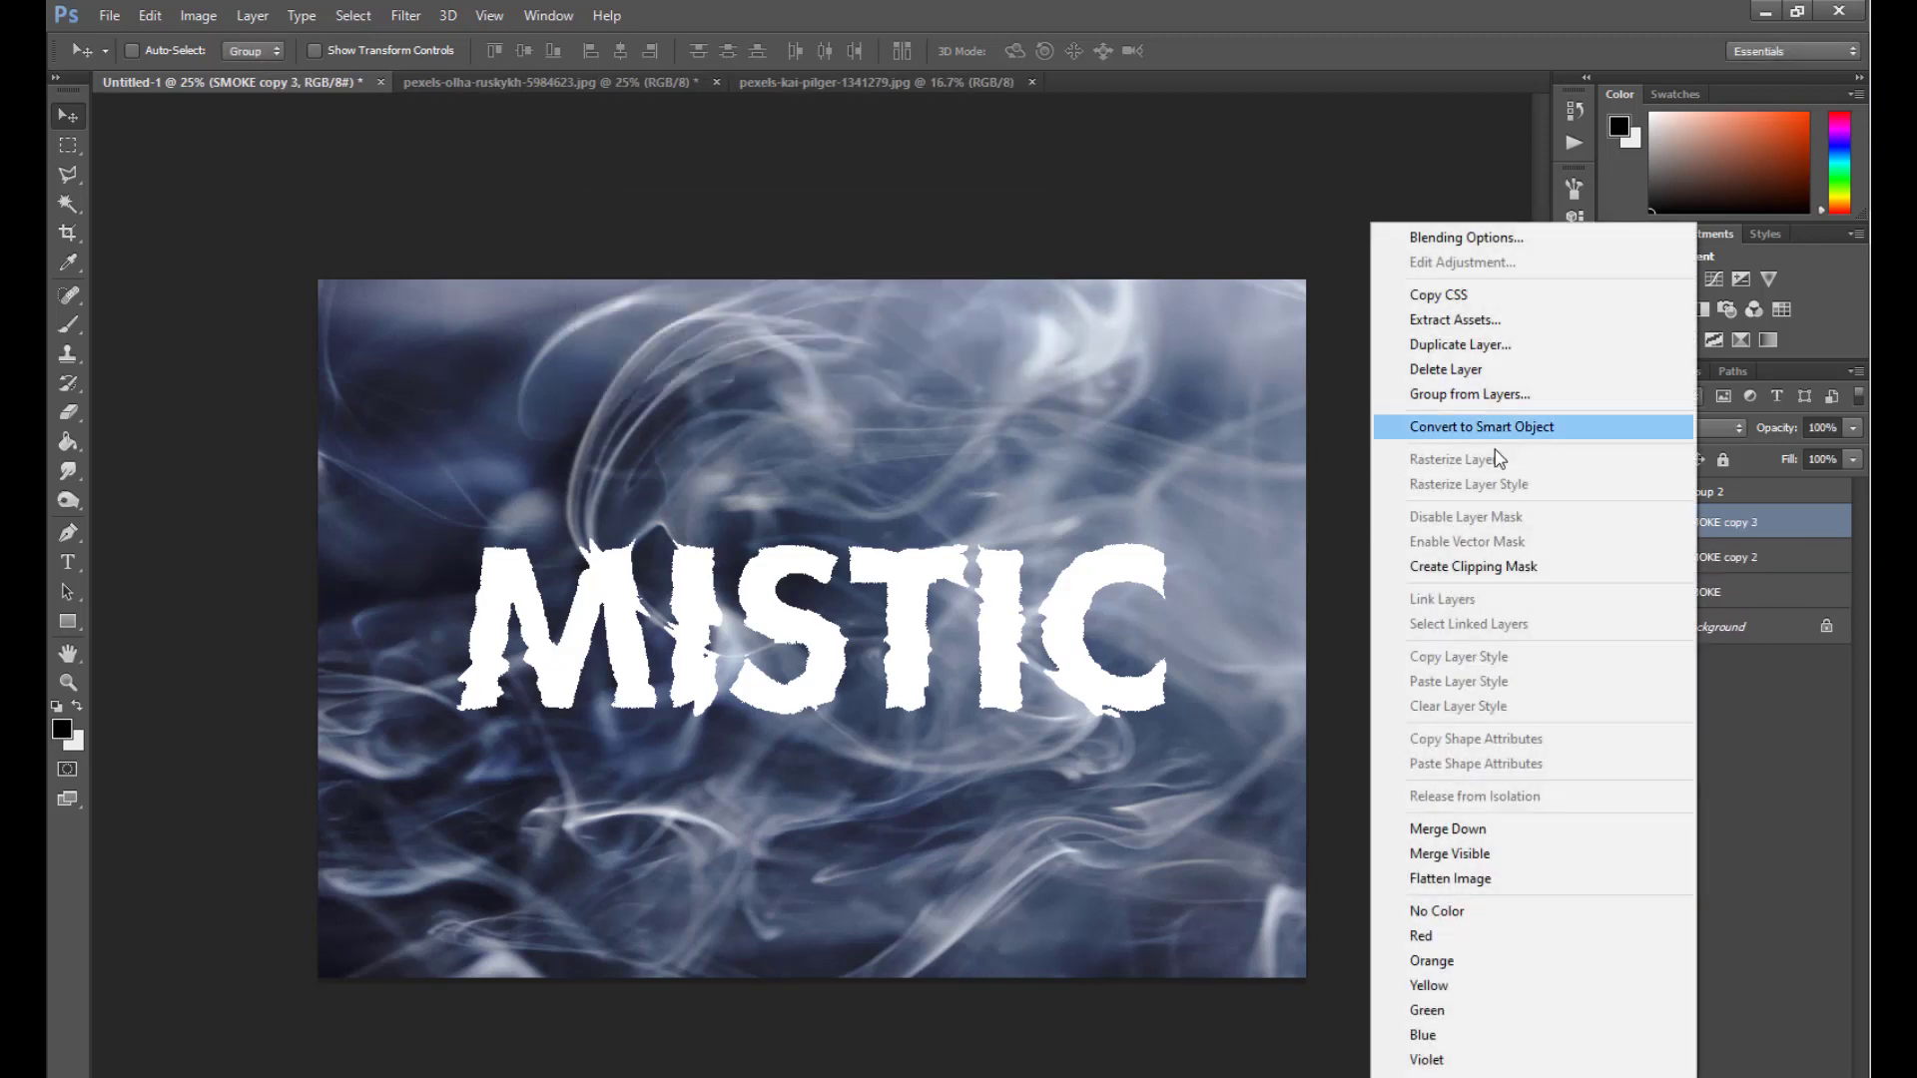
click(1459, 345)
click(1006, 257)
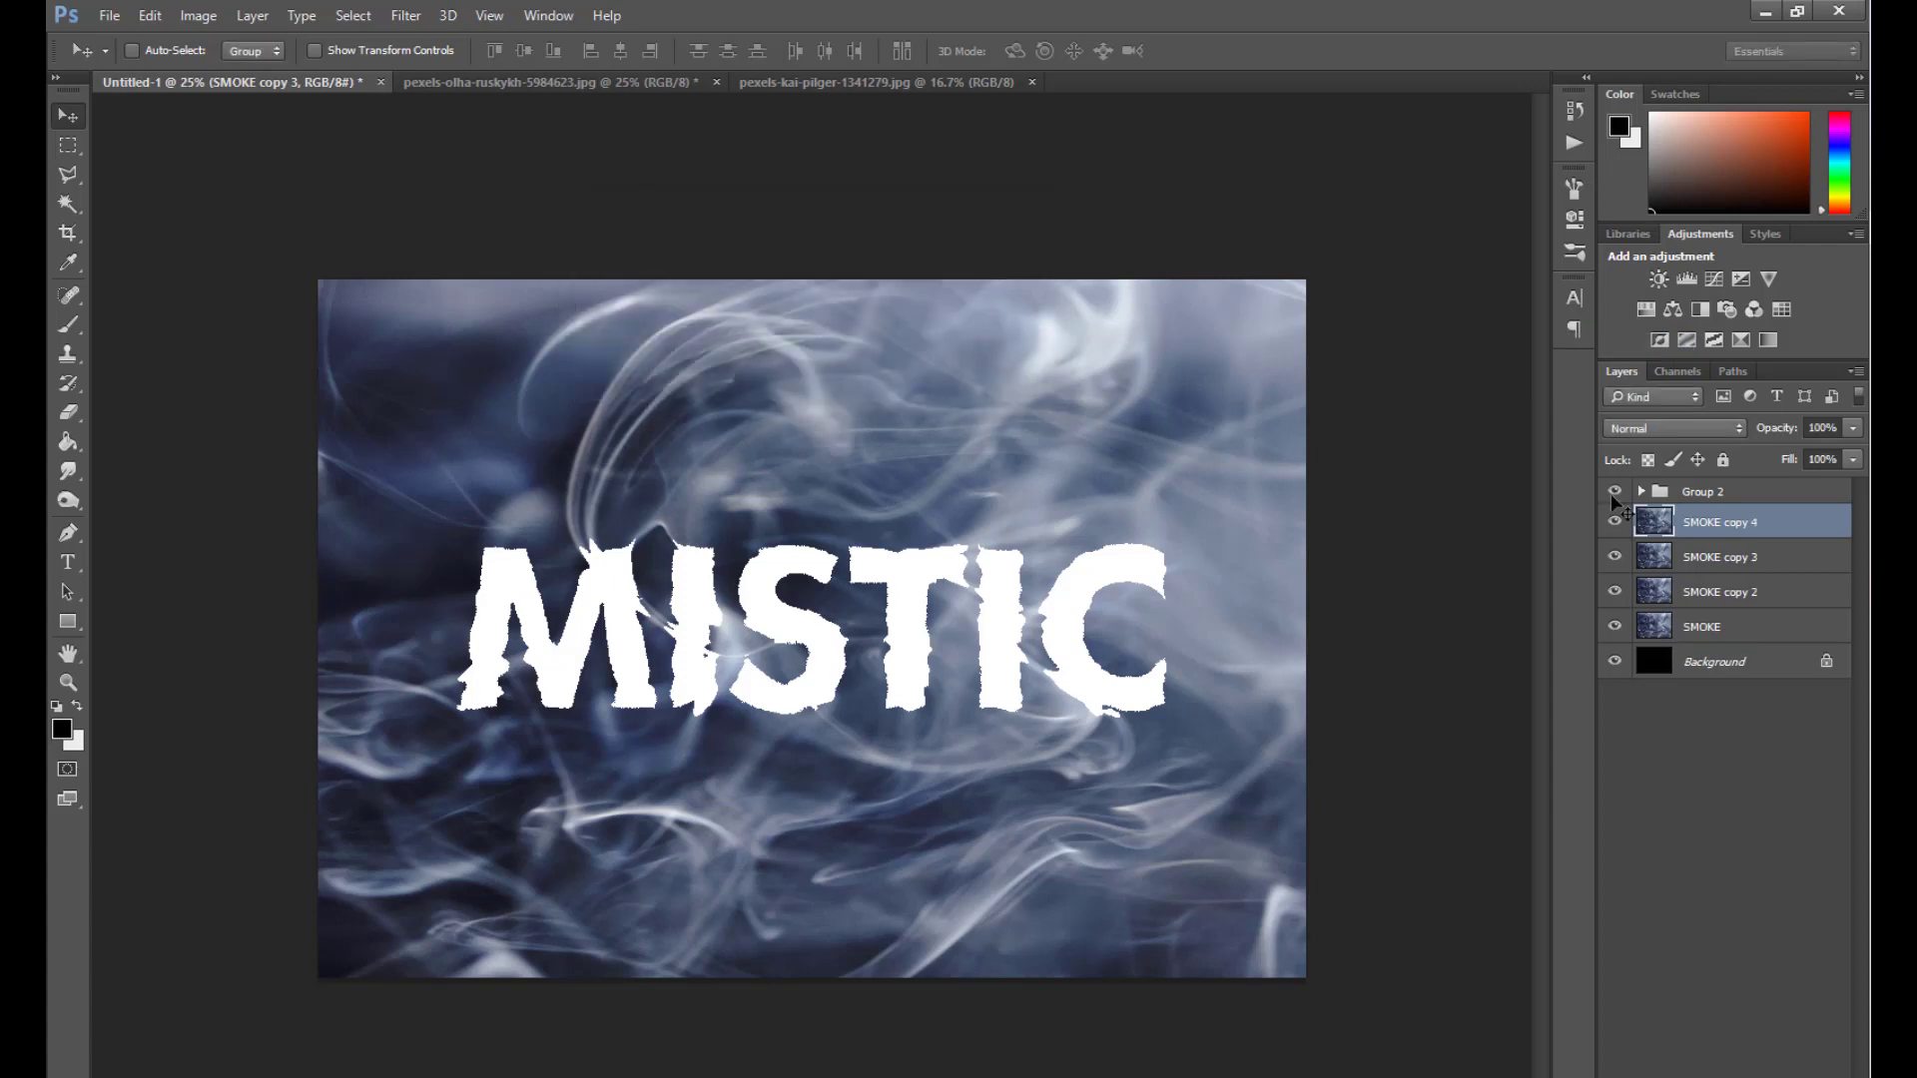
click(1713, 595)
shift+click(1767, 527)
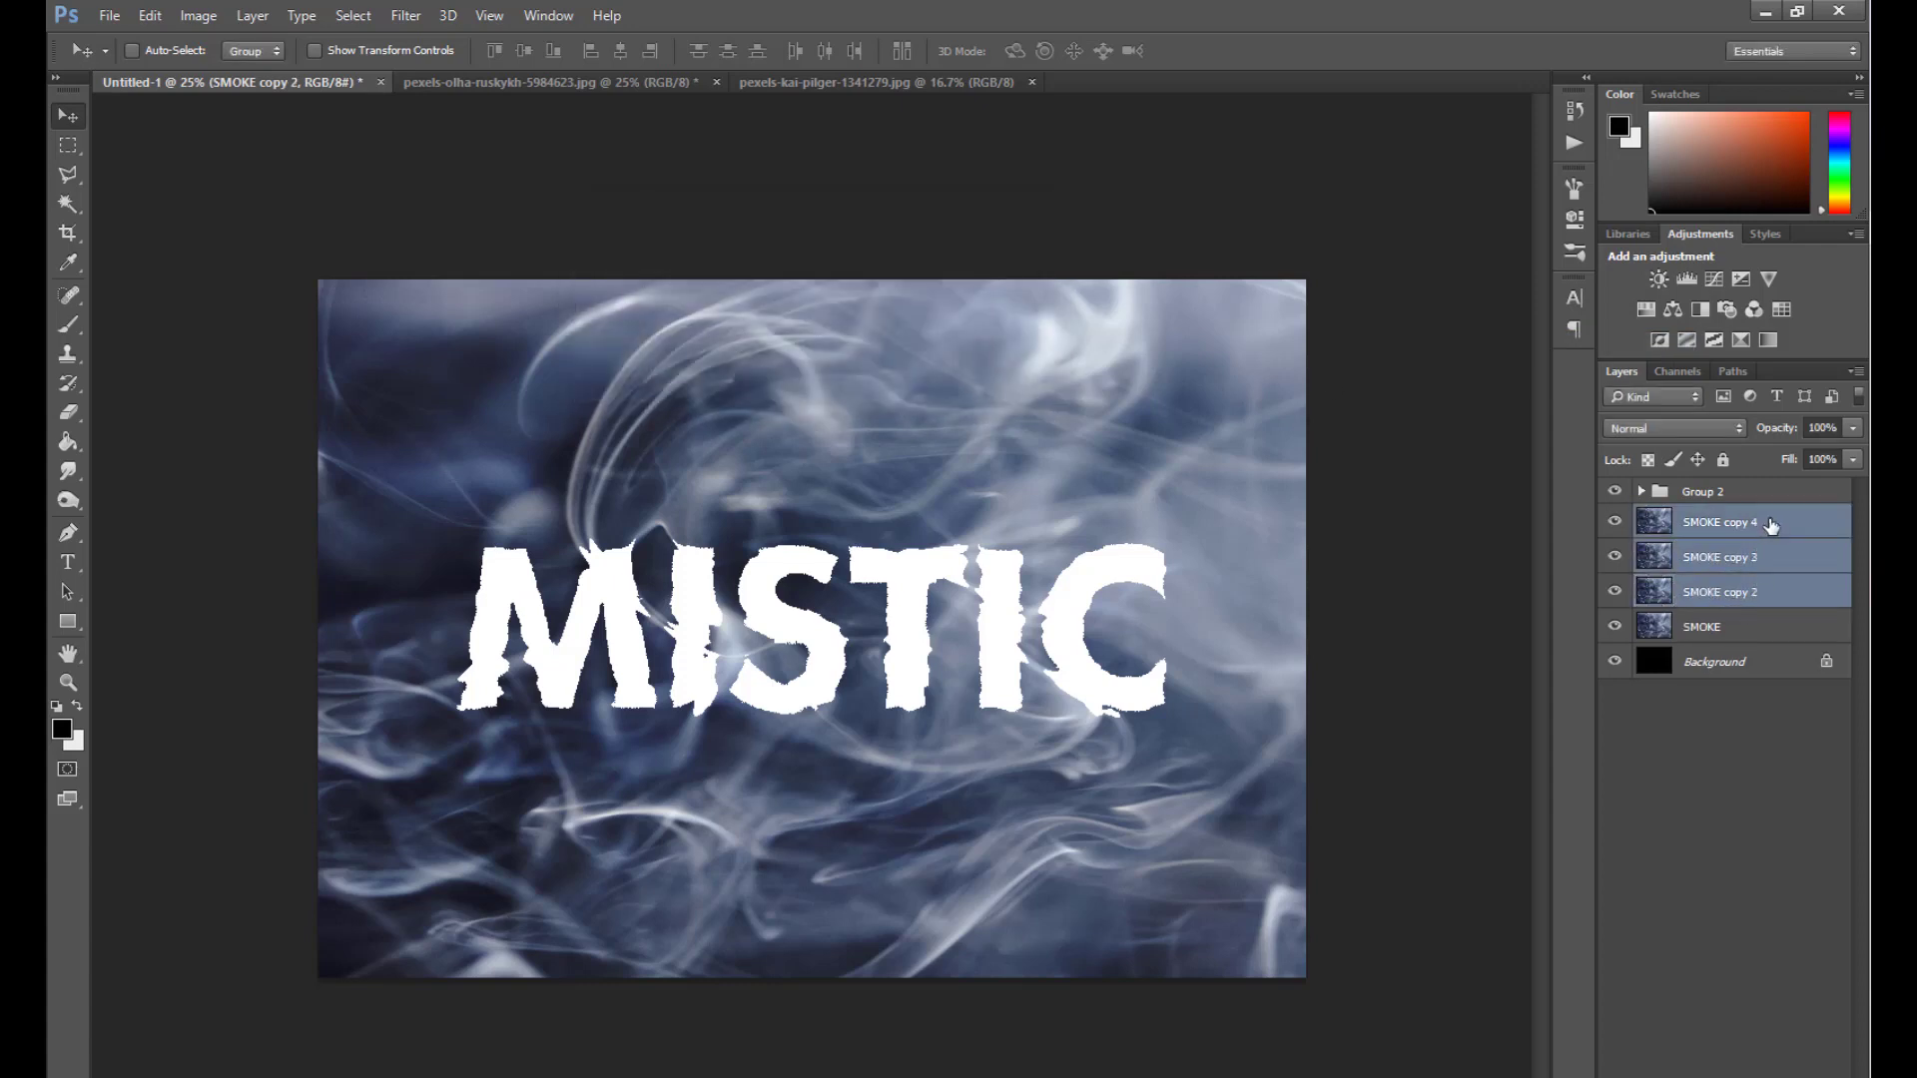
drag(1770, 523, 1763, 484)
Rename SMOKE copy 2 to SMOKE FILL and SMOKE copy 3 to SMOKE OVERLAY.
click(1749, 567)
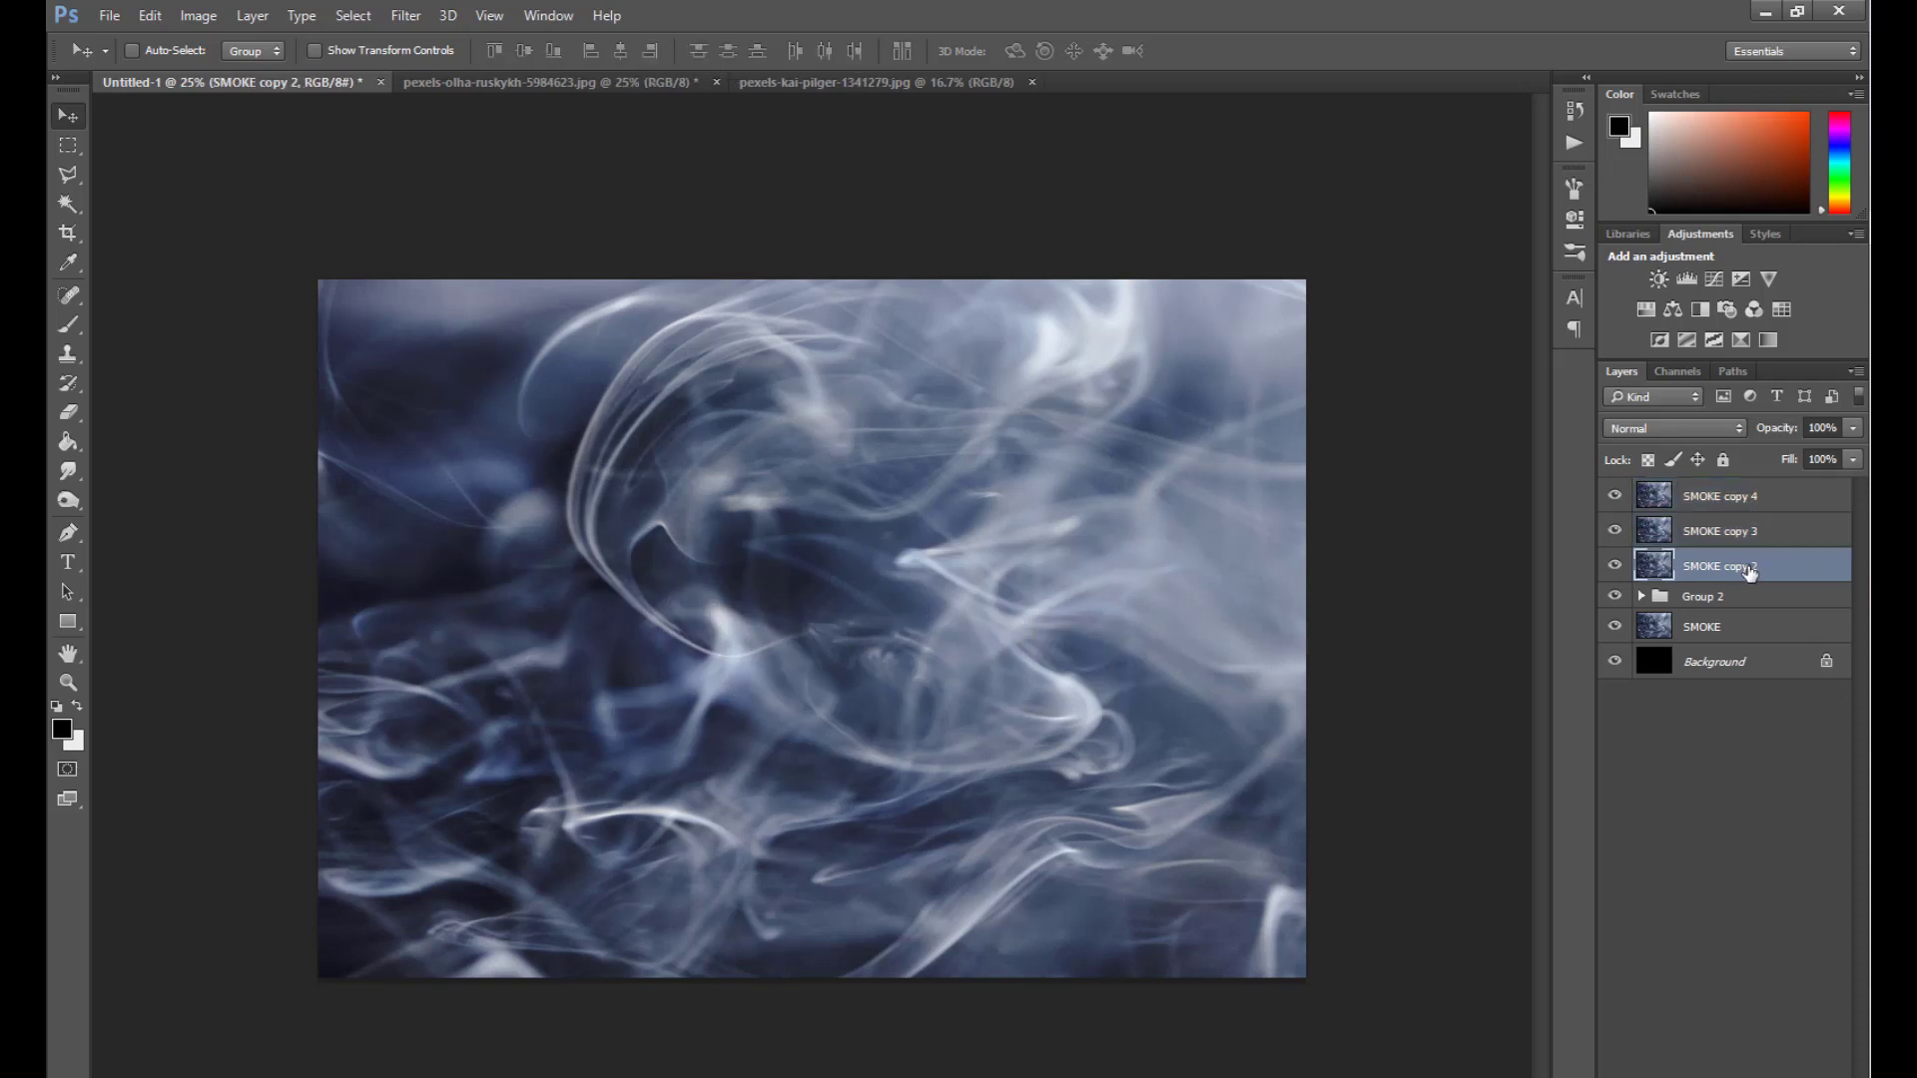
double_click(1749, 567)
drag(1767, 567, 1728, 569)
text(FILL)
click(1753, 532)
double_click(1751, 532)
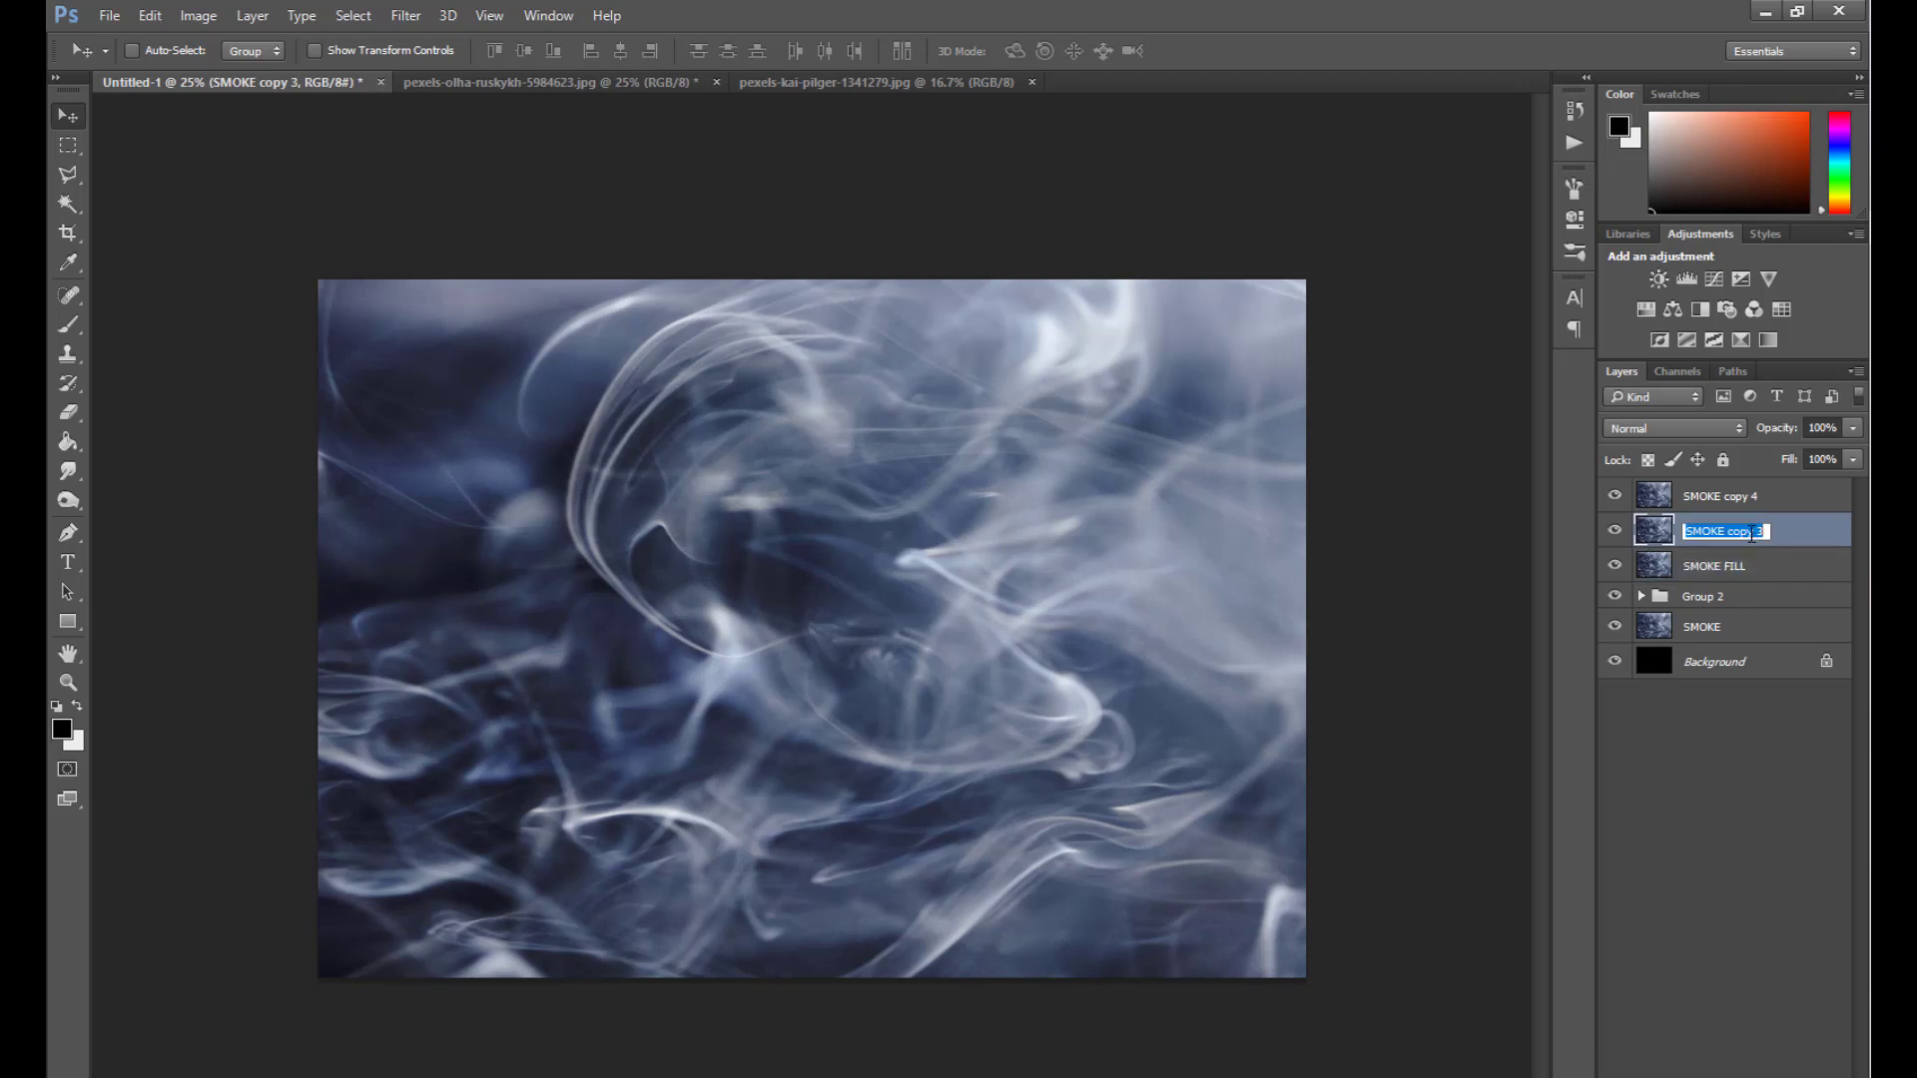
drag(1768, 532, 1727, 540)
text(P)
text(AY)
key(Return)
Rename SMOKE copy 4 to ON TOP.
click(1751, 505)
double_click(1746, 505)
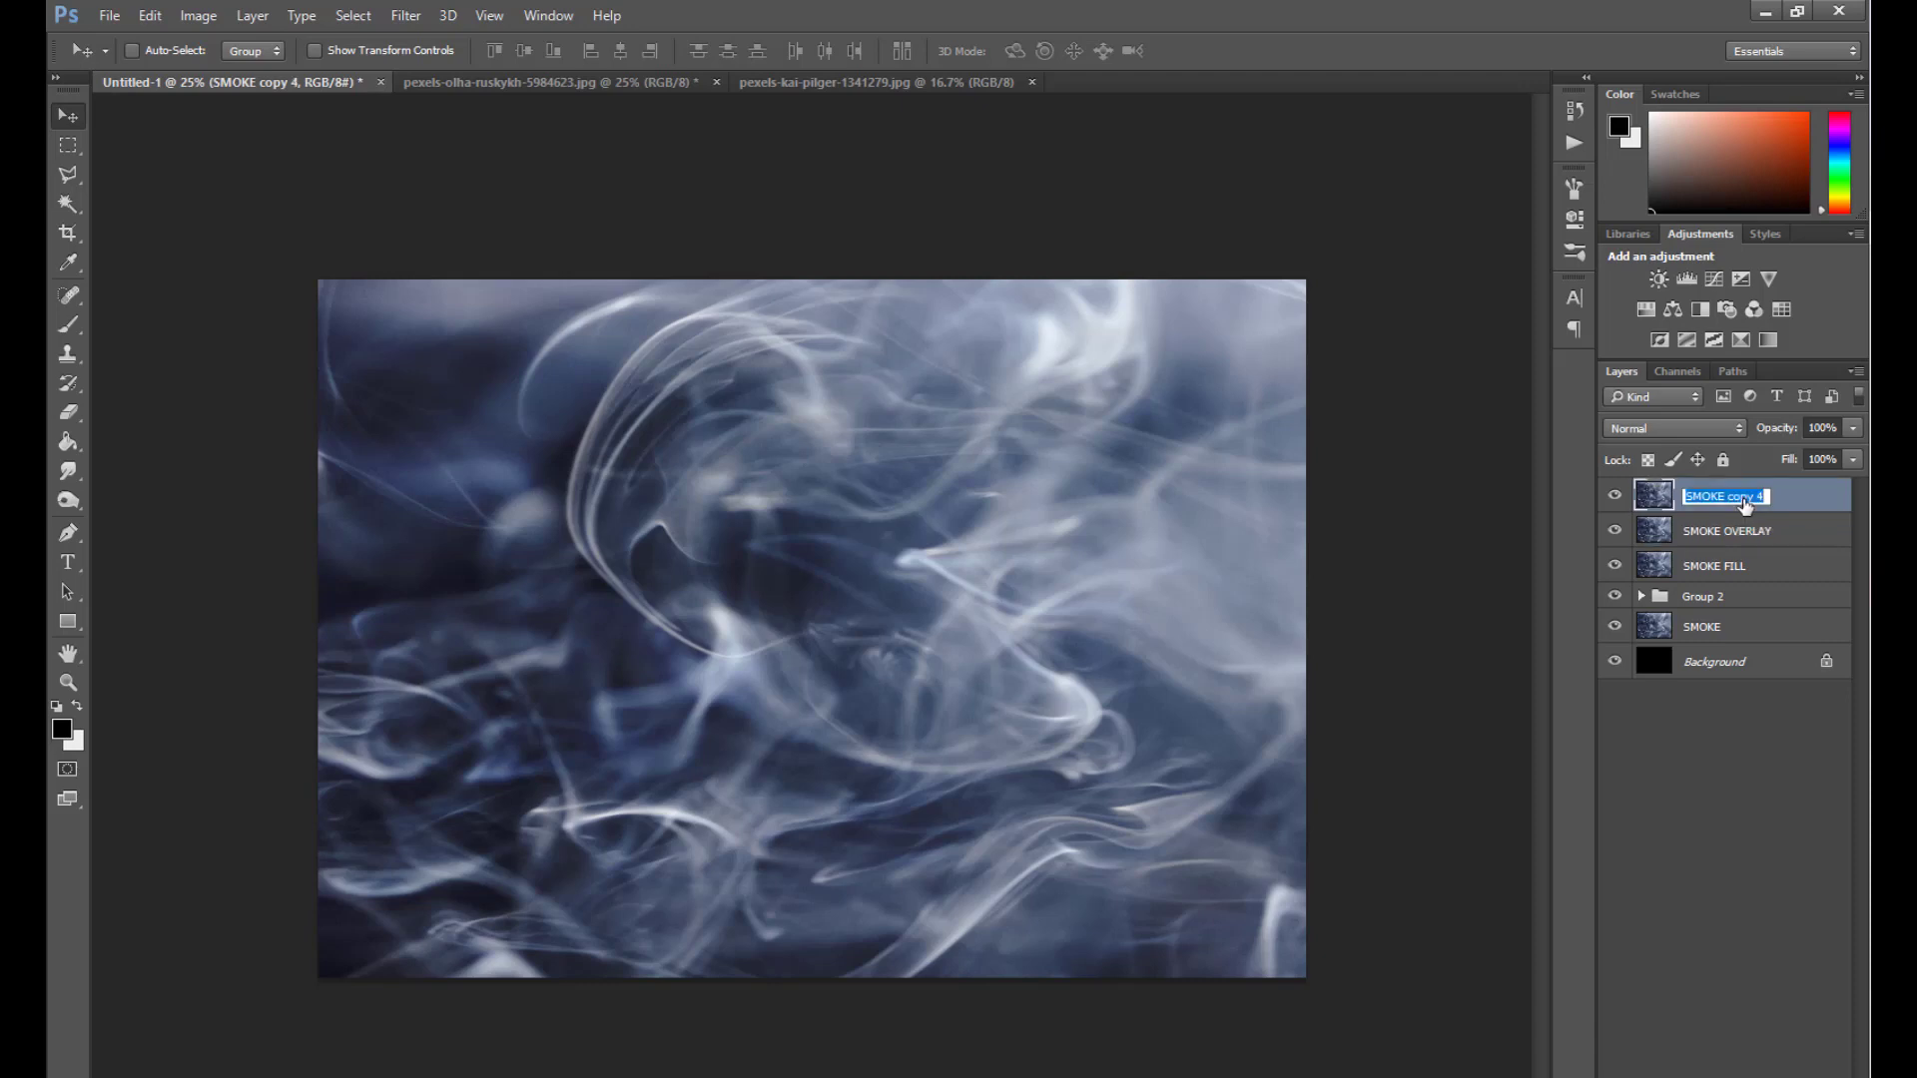
text(ON TO)
text(P)
click(1745, 747)
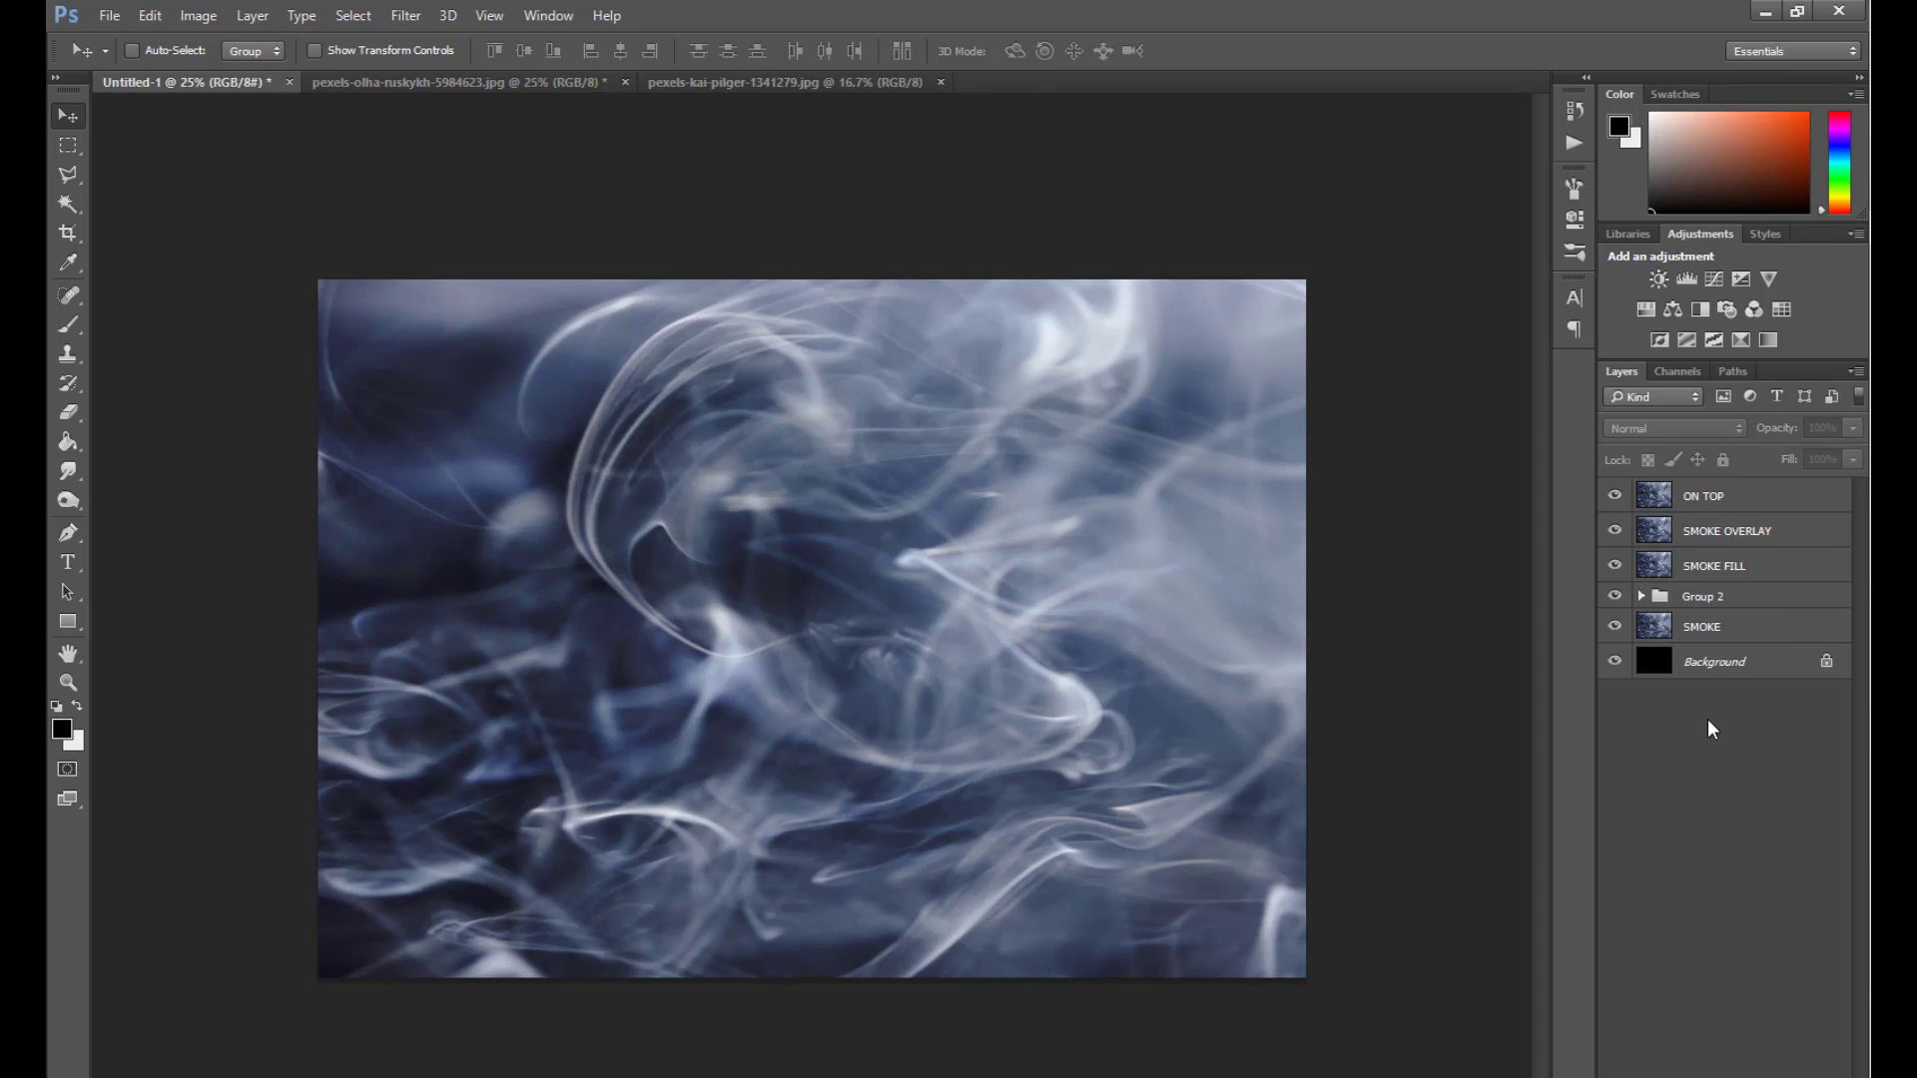
Hide ON TOP and SMOKE OVERLAY, and dim the SMOKE layer to 31% opacity.
click(1615, 503)
click(1614, 566)
click(1708, 623)
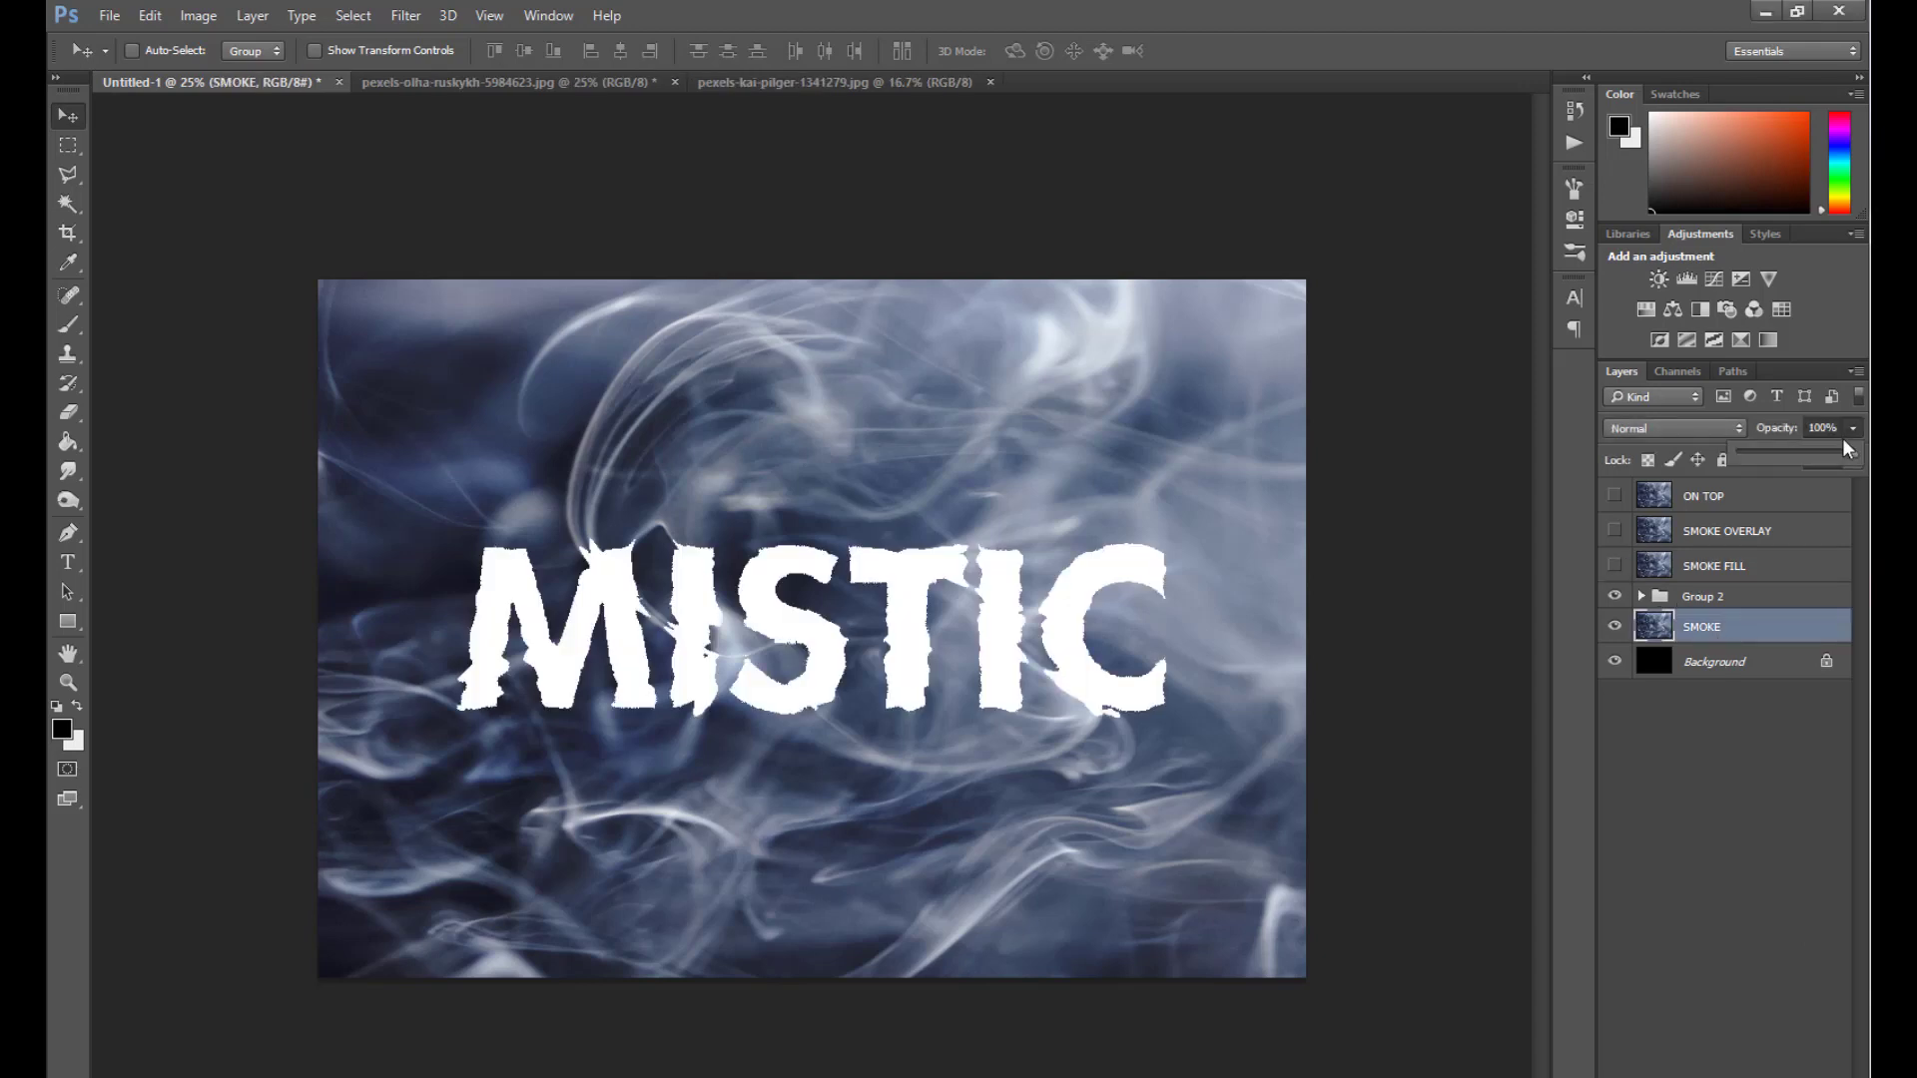
mouse_move(1852, 437)
mouse_down()
mouse_move(1757, 461)
mouse_move(1770, 452)
mouse_up()
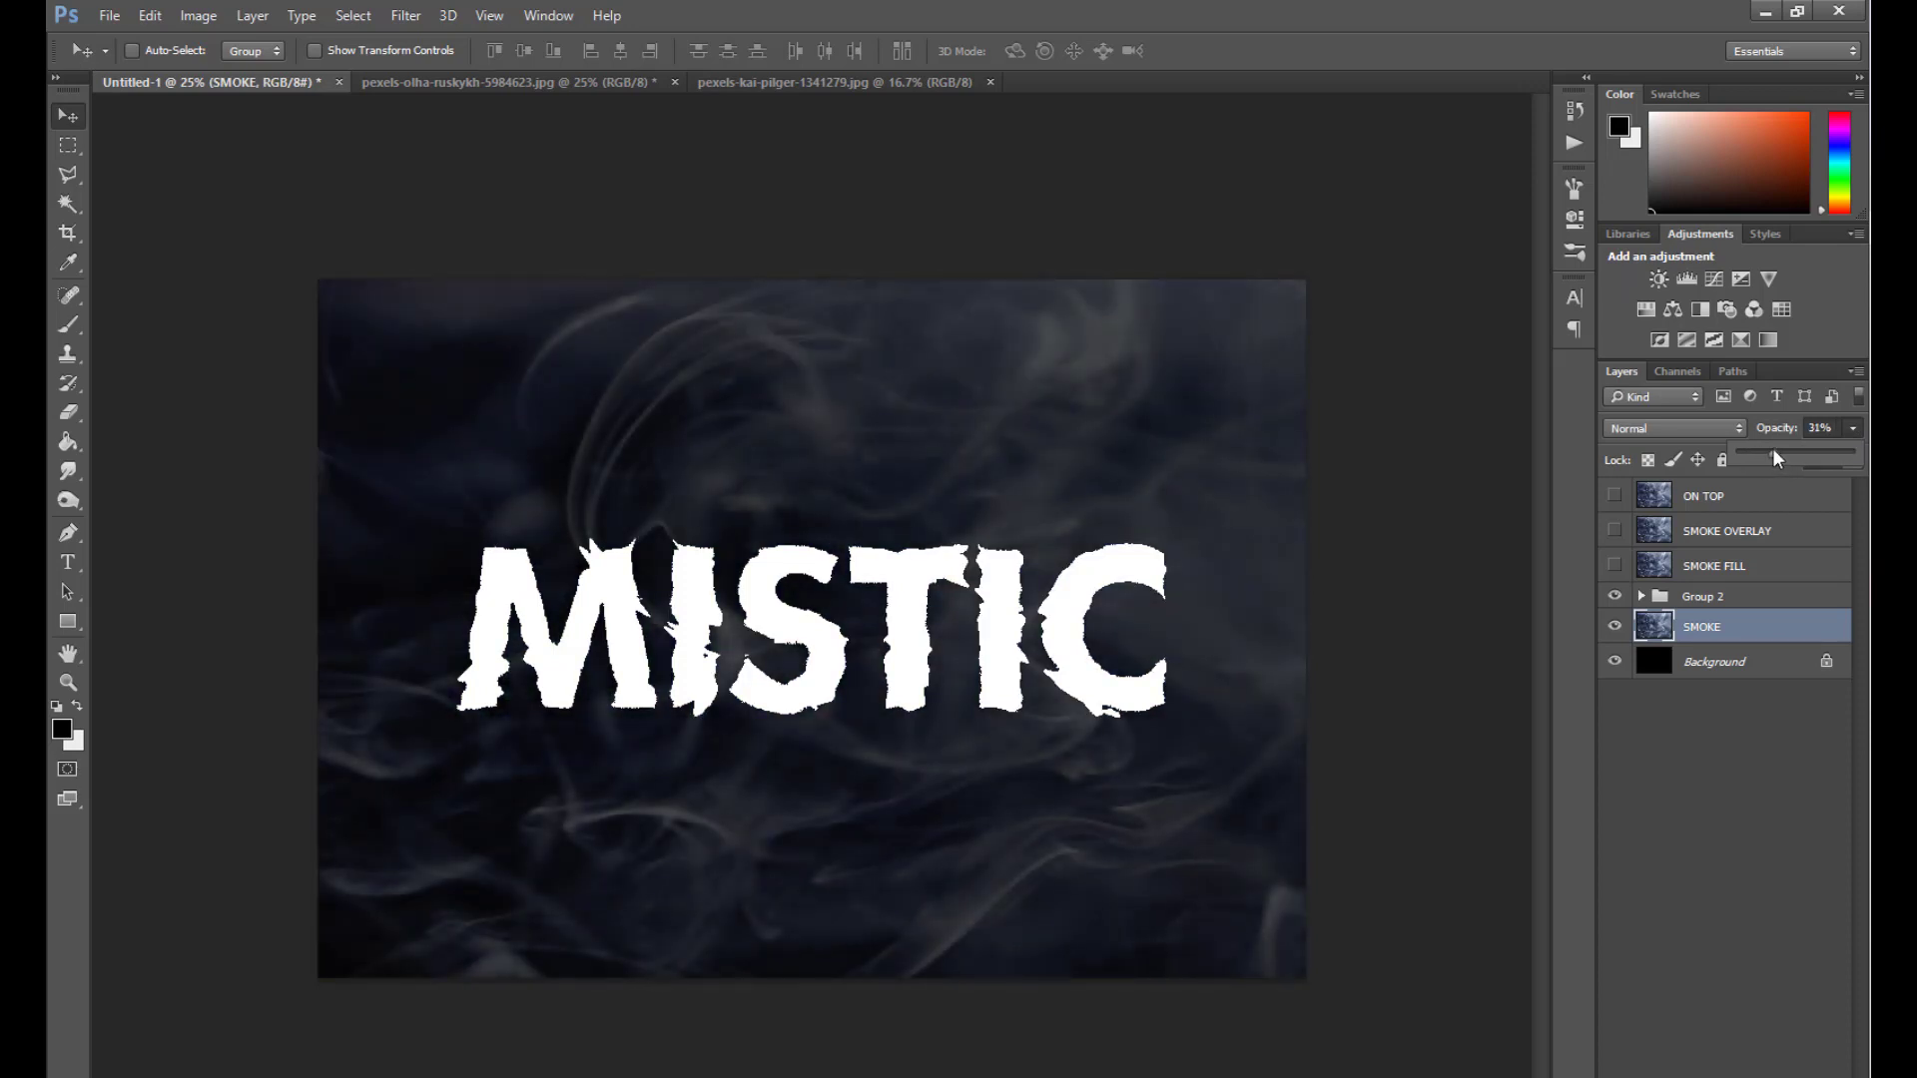
Show SMOKE FILL and clip it to Group 2 so smoke fills the letters.
click(1747, 571)
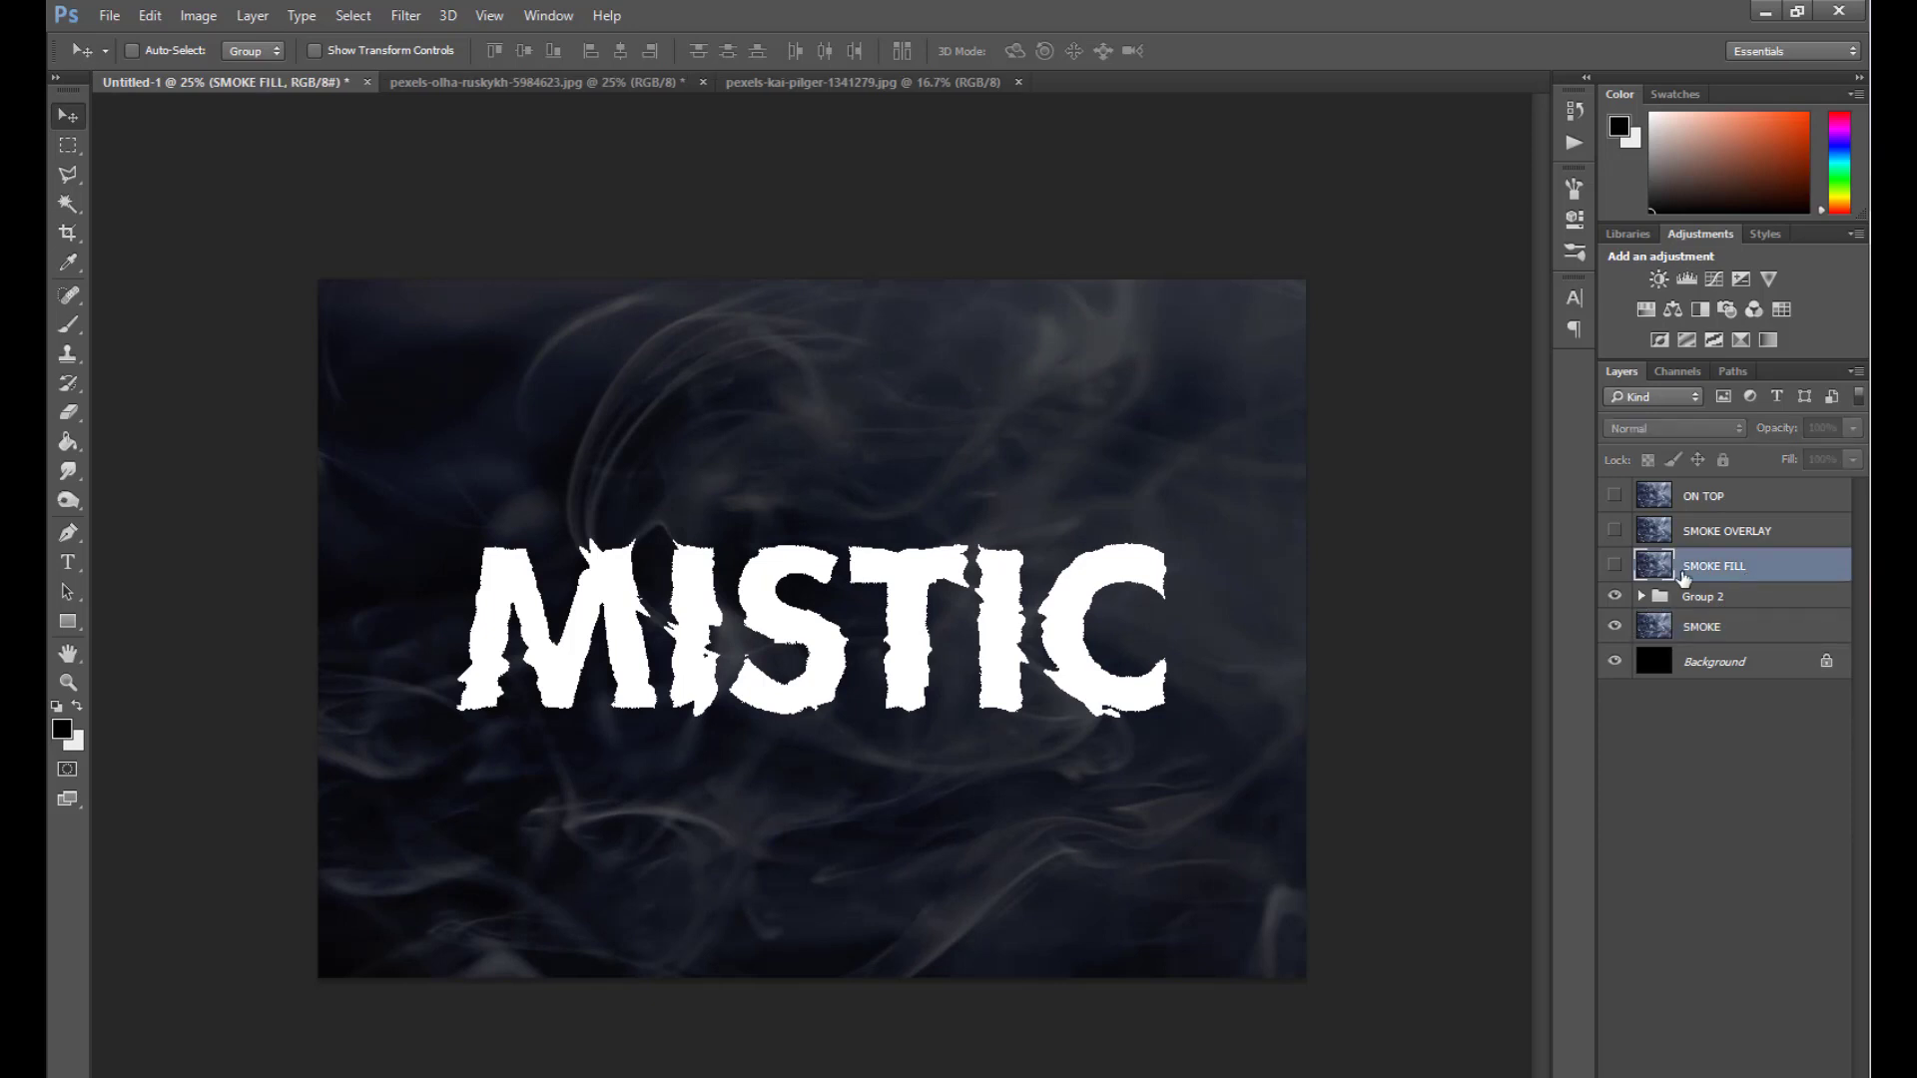
click(1614, 565)
right_click(1717, 566)
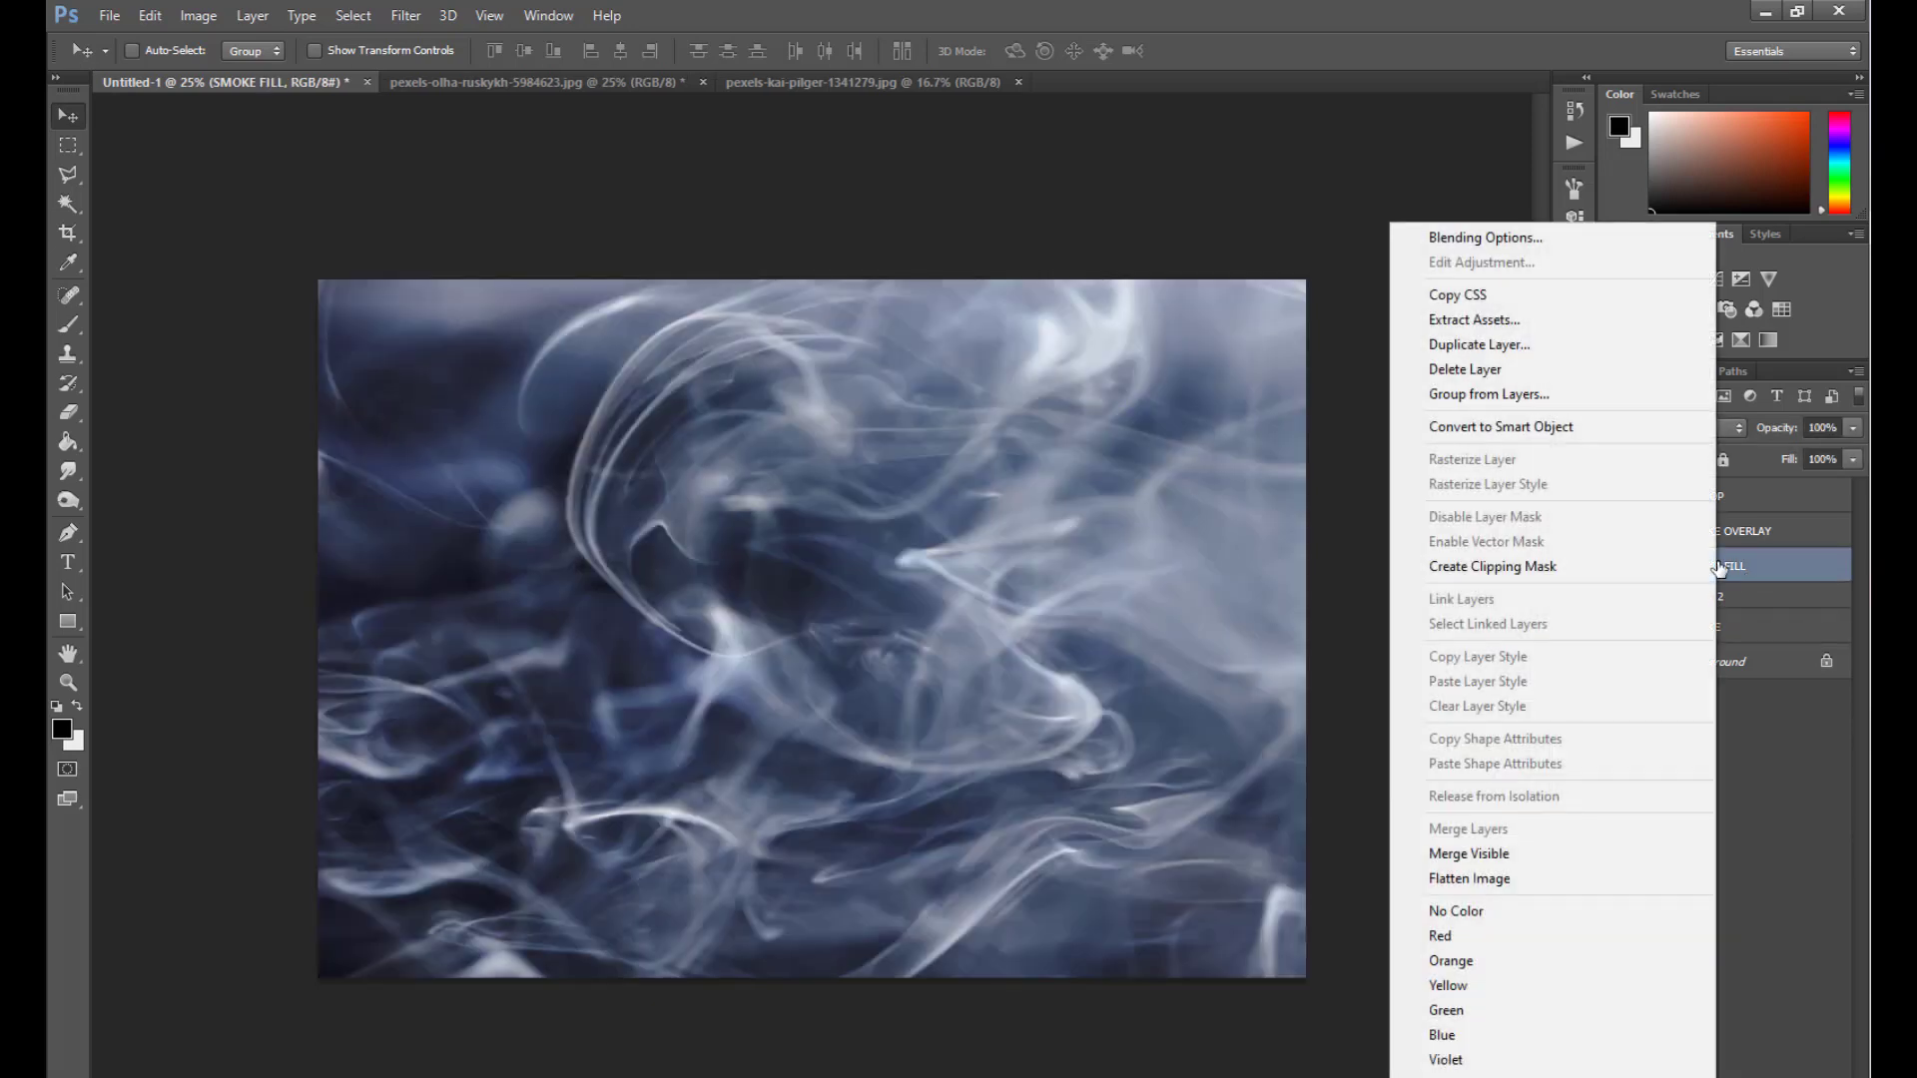
click(1572, 571)
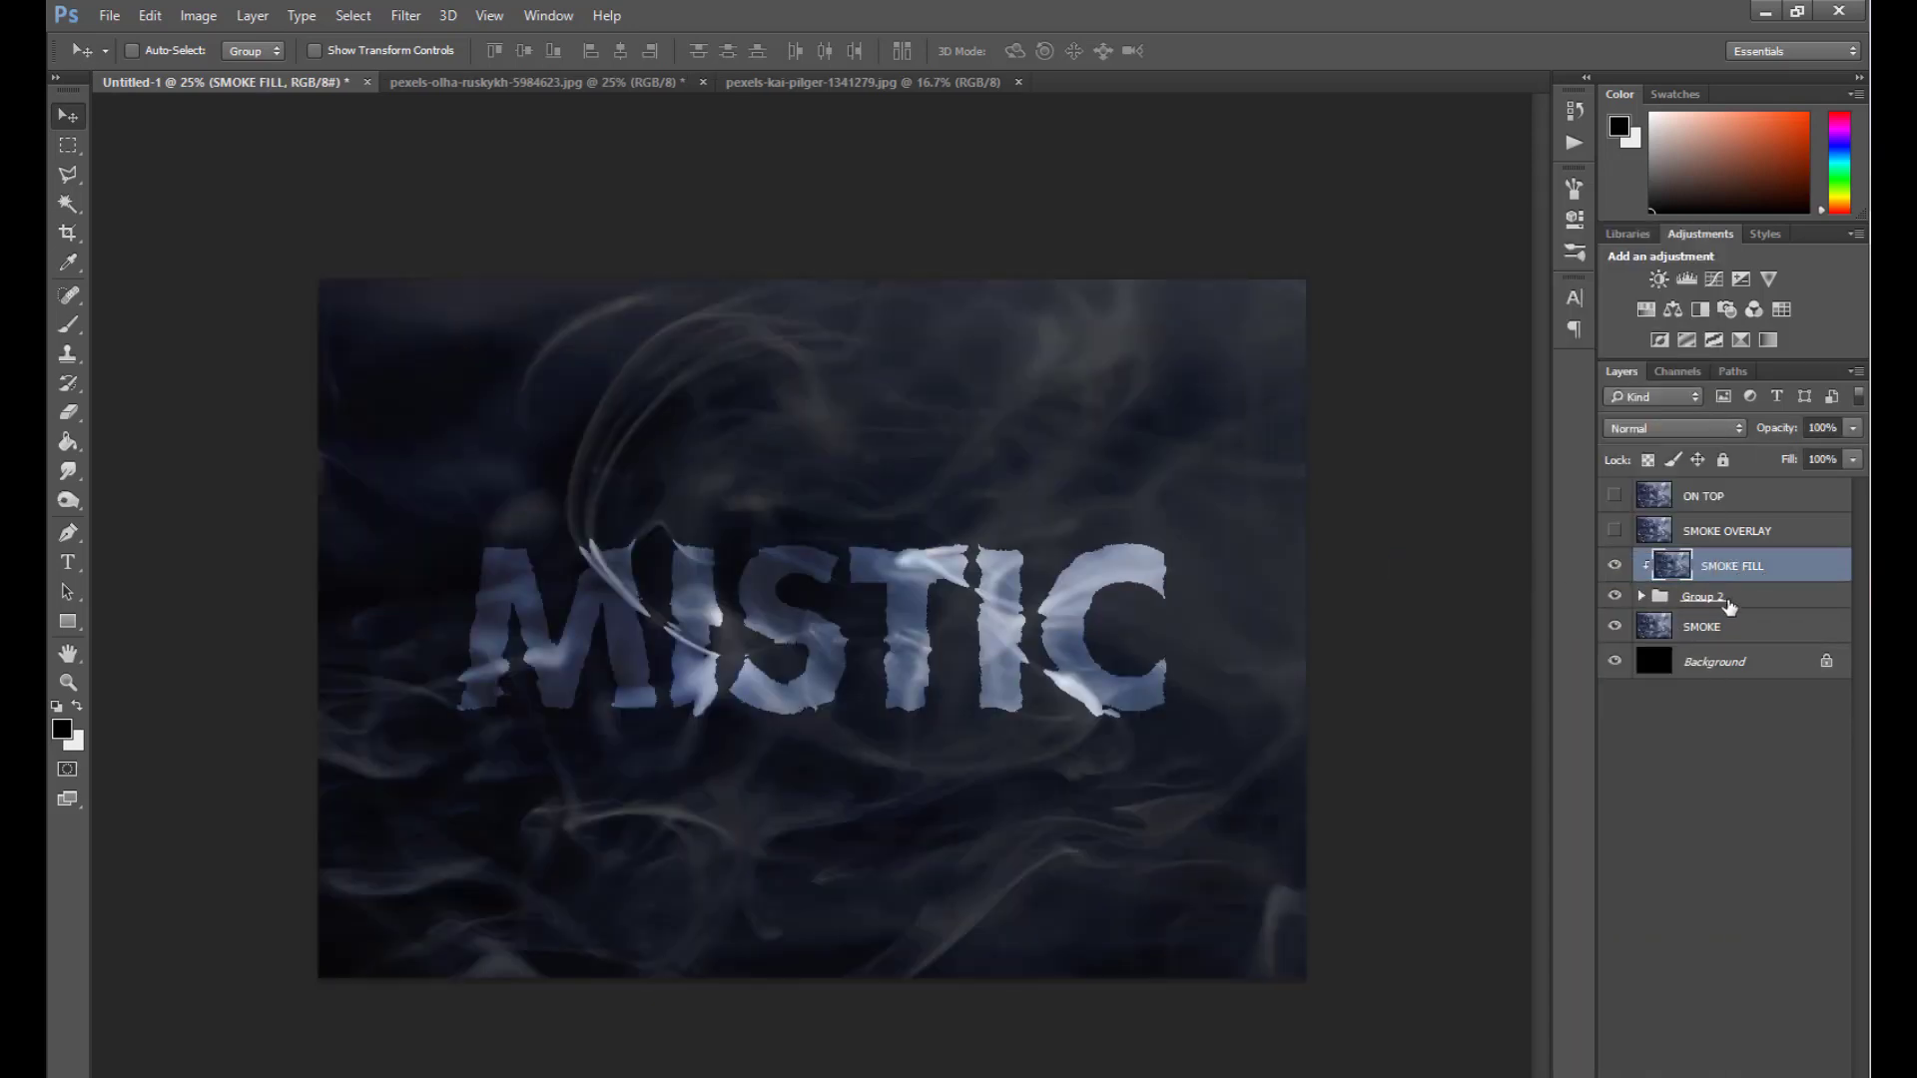
Give Group 2 a gradient Inner Glow at 100% opacity and 43 px size.
right_click(1751, 602)
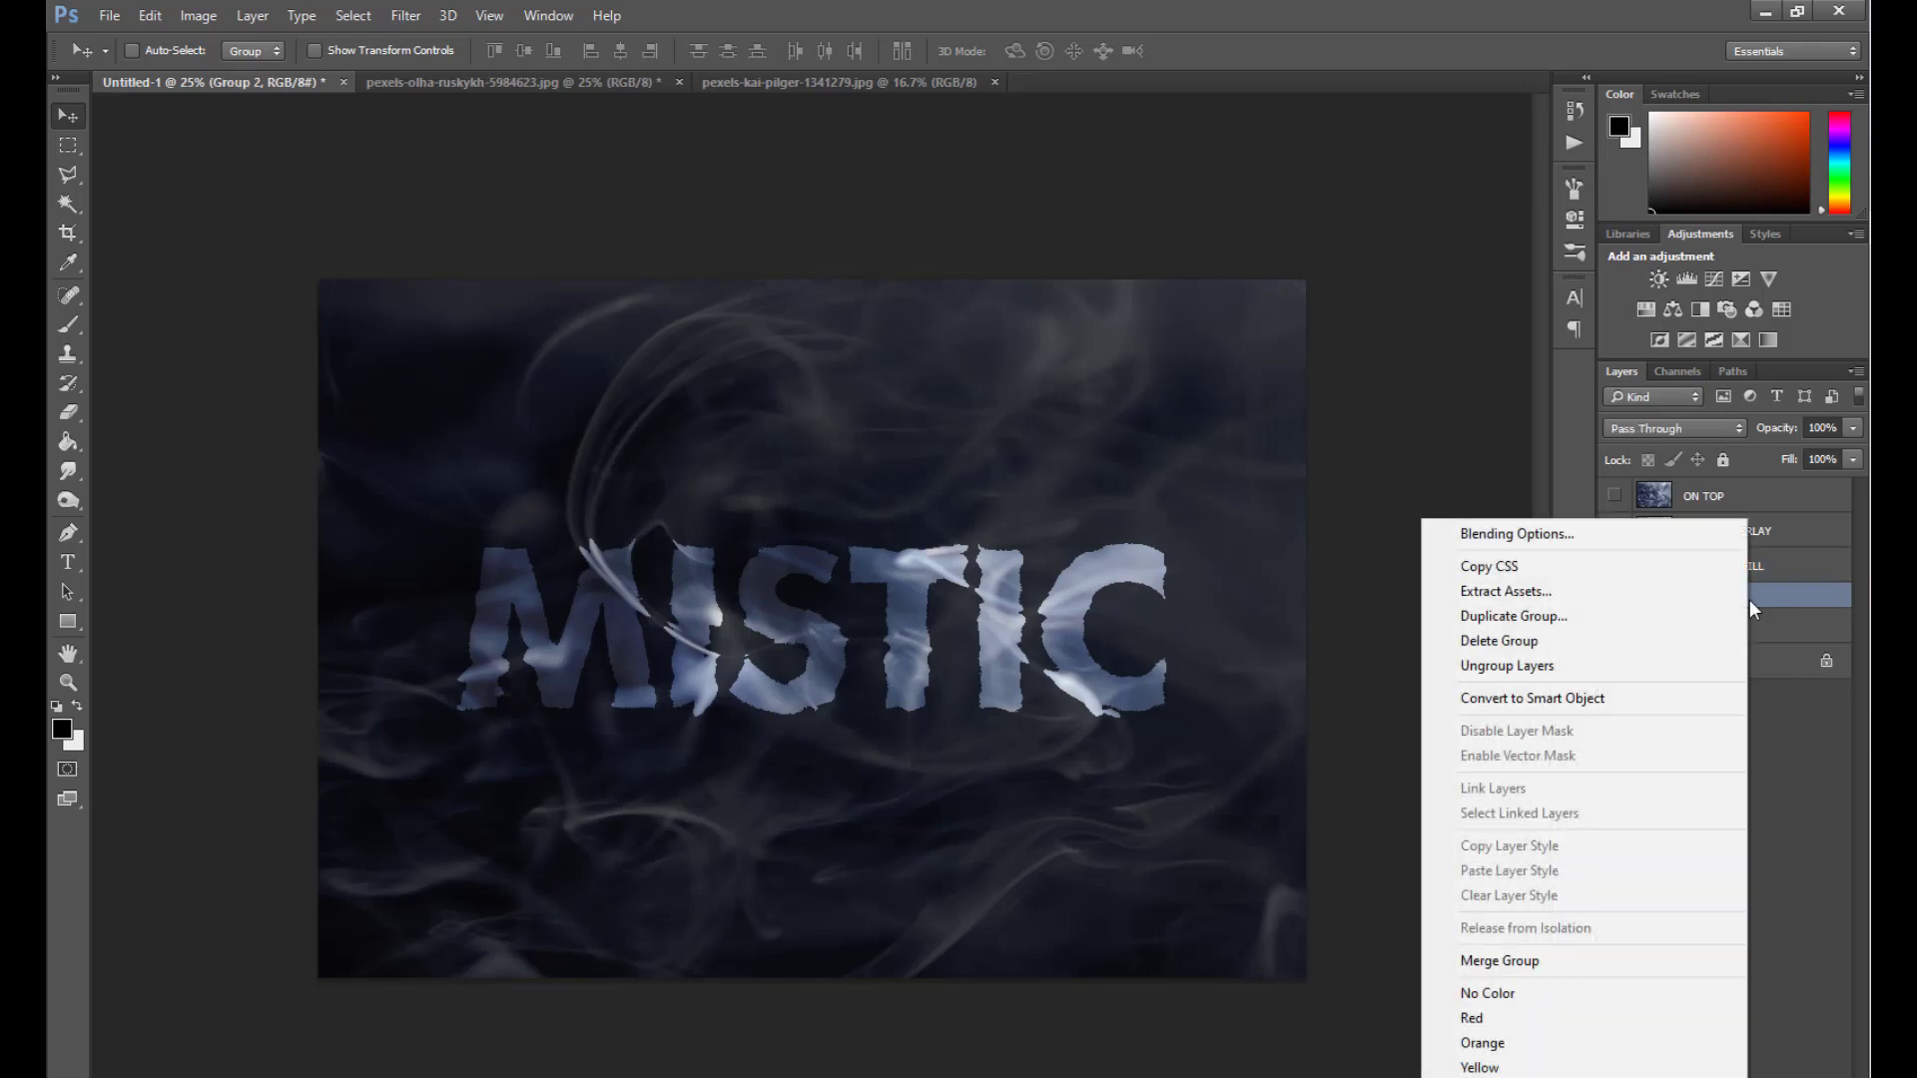
click(1613, 536)
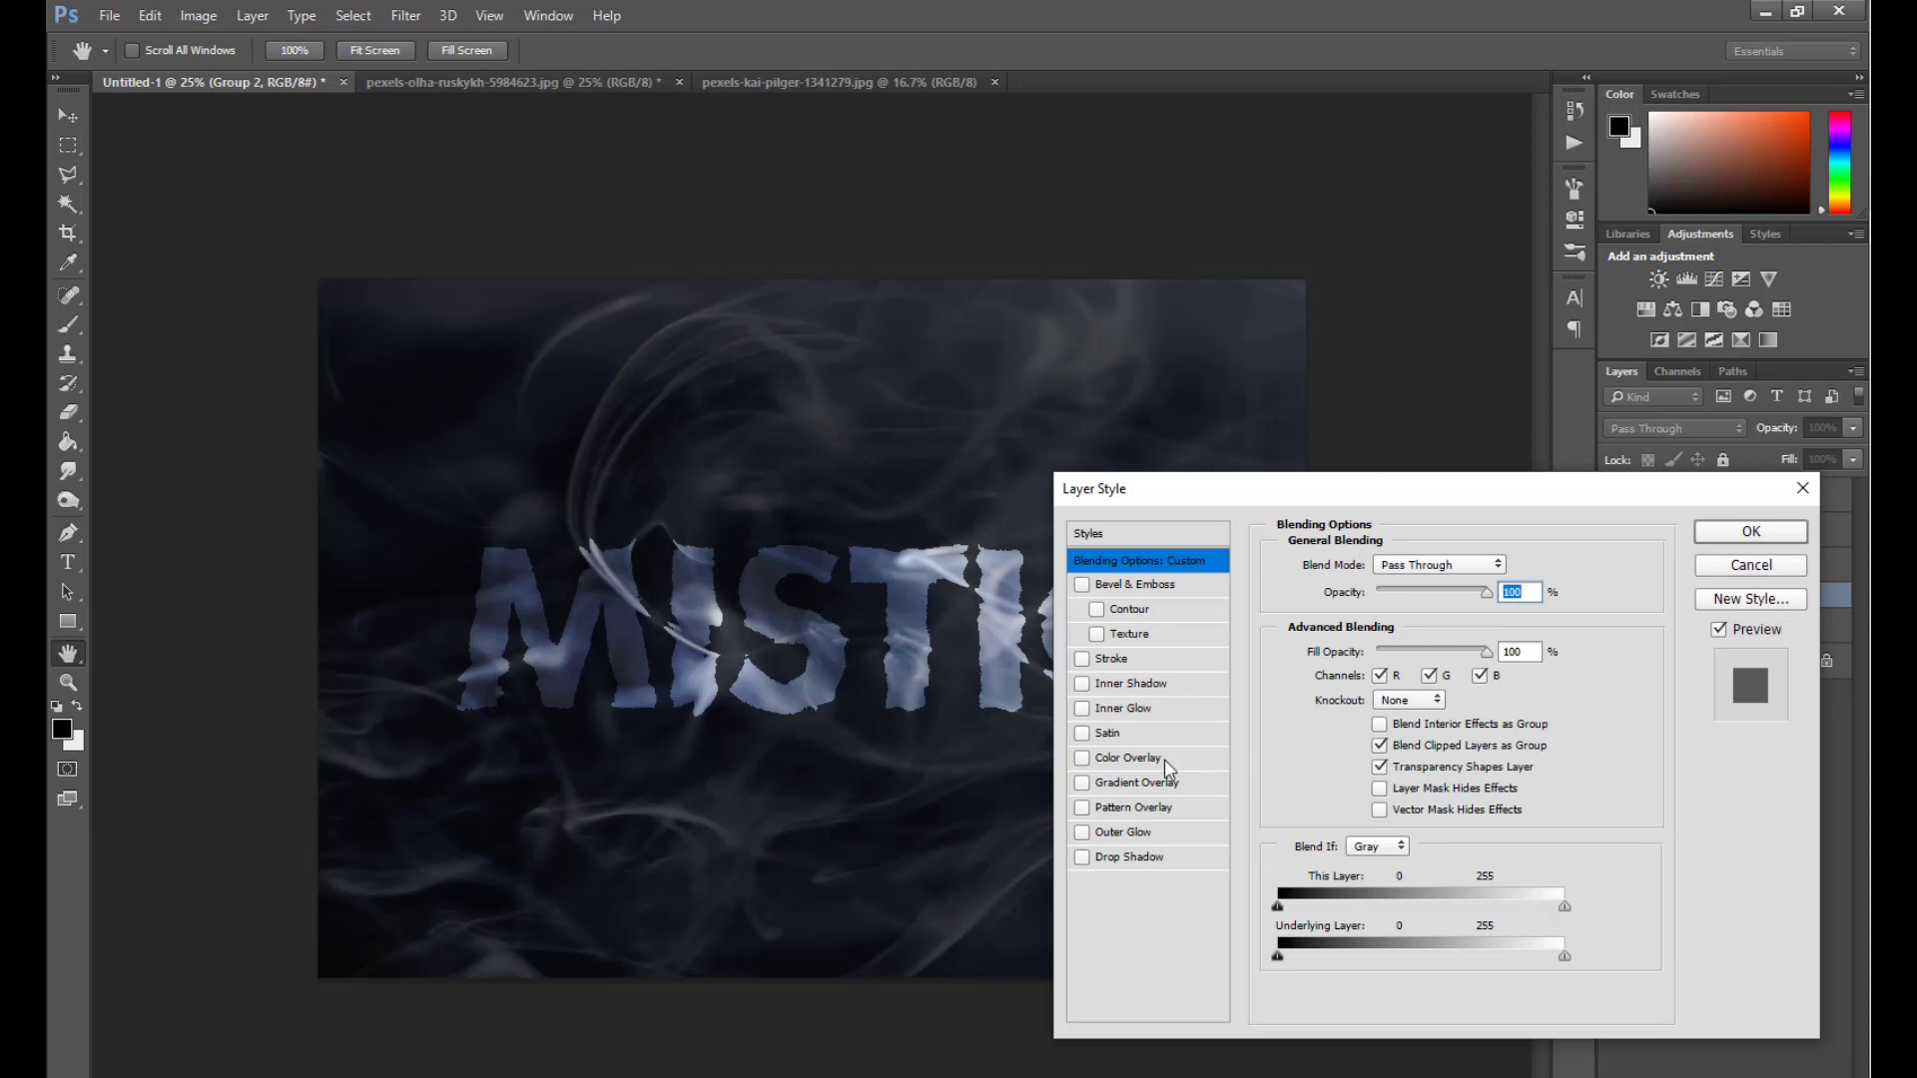
click(1082, 709)
click(1146, 711)
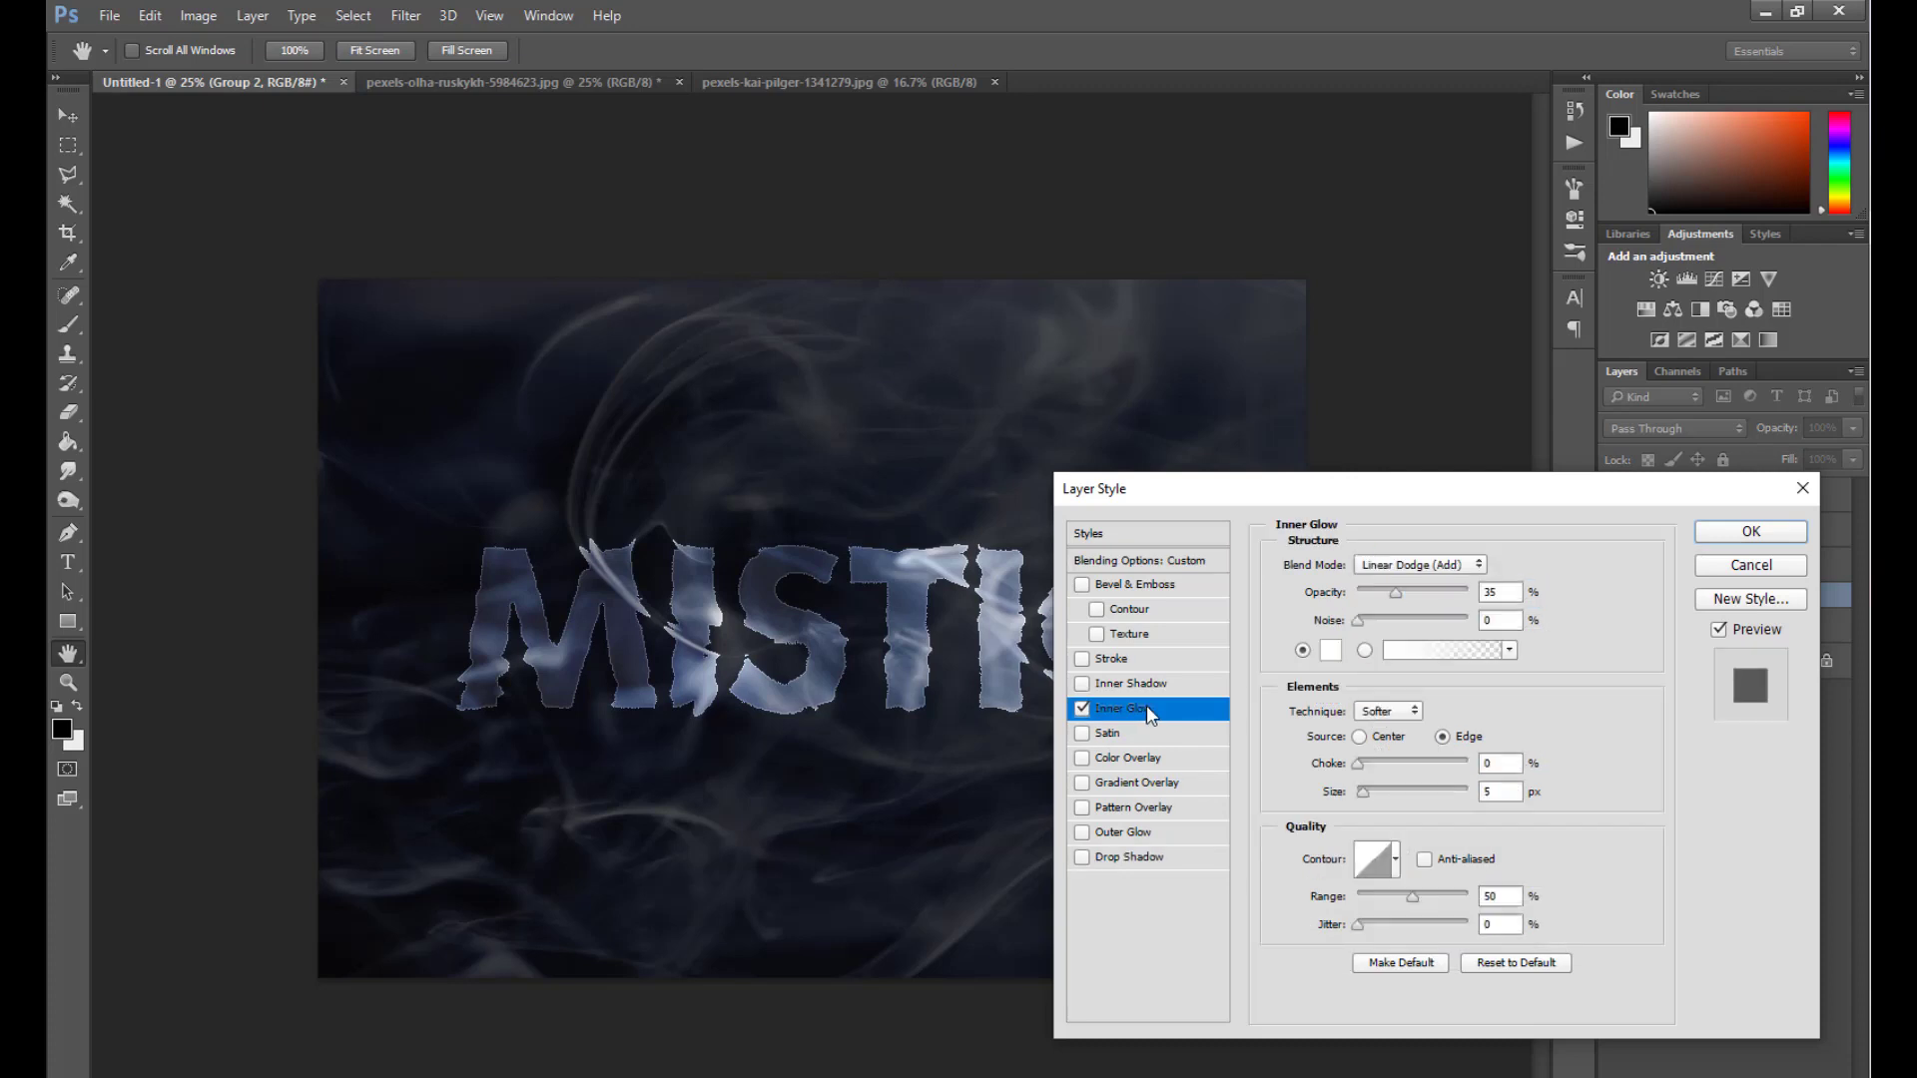
click(1497, 965)
drag(1394, 592, 1425, 595)
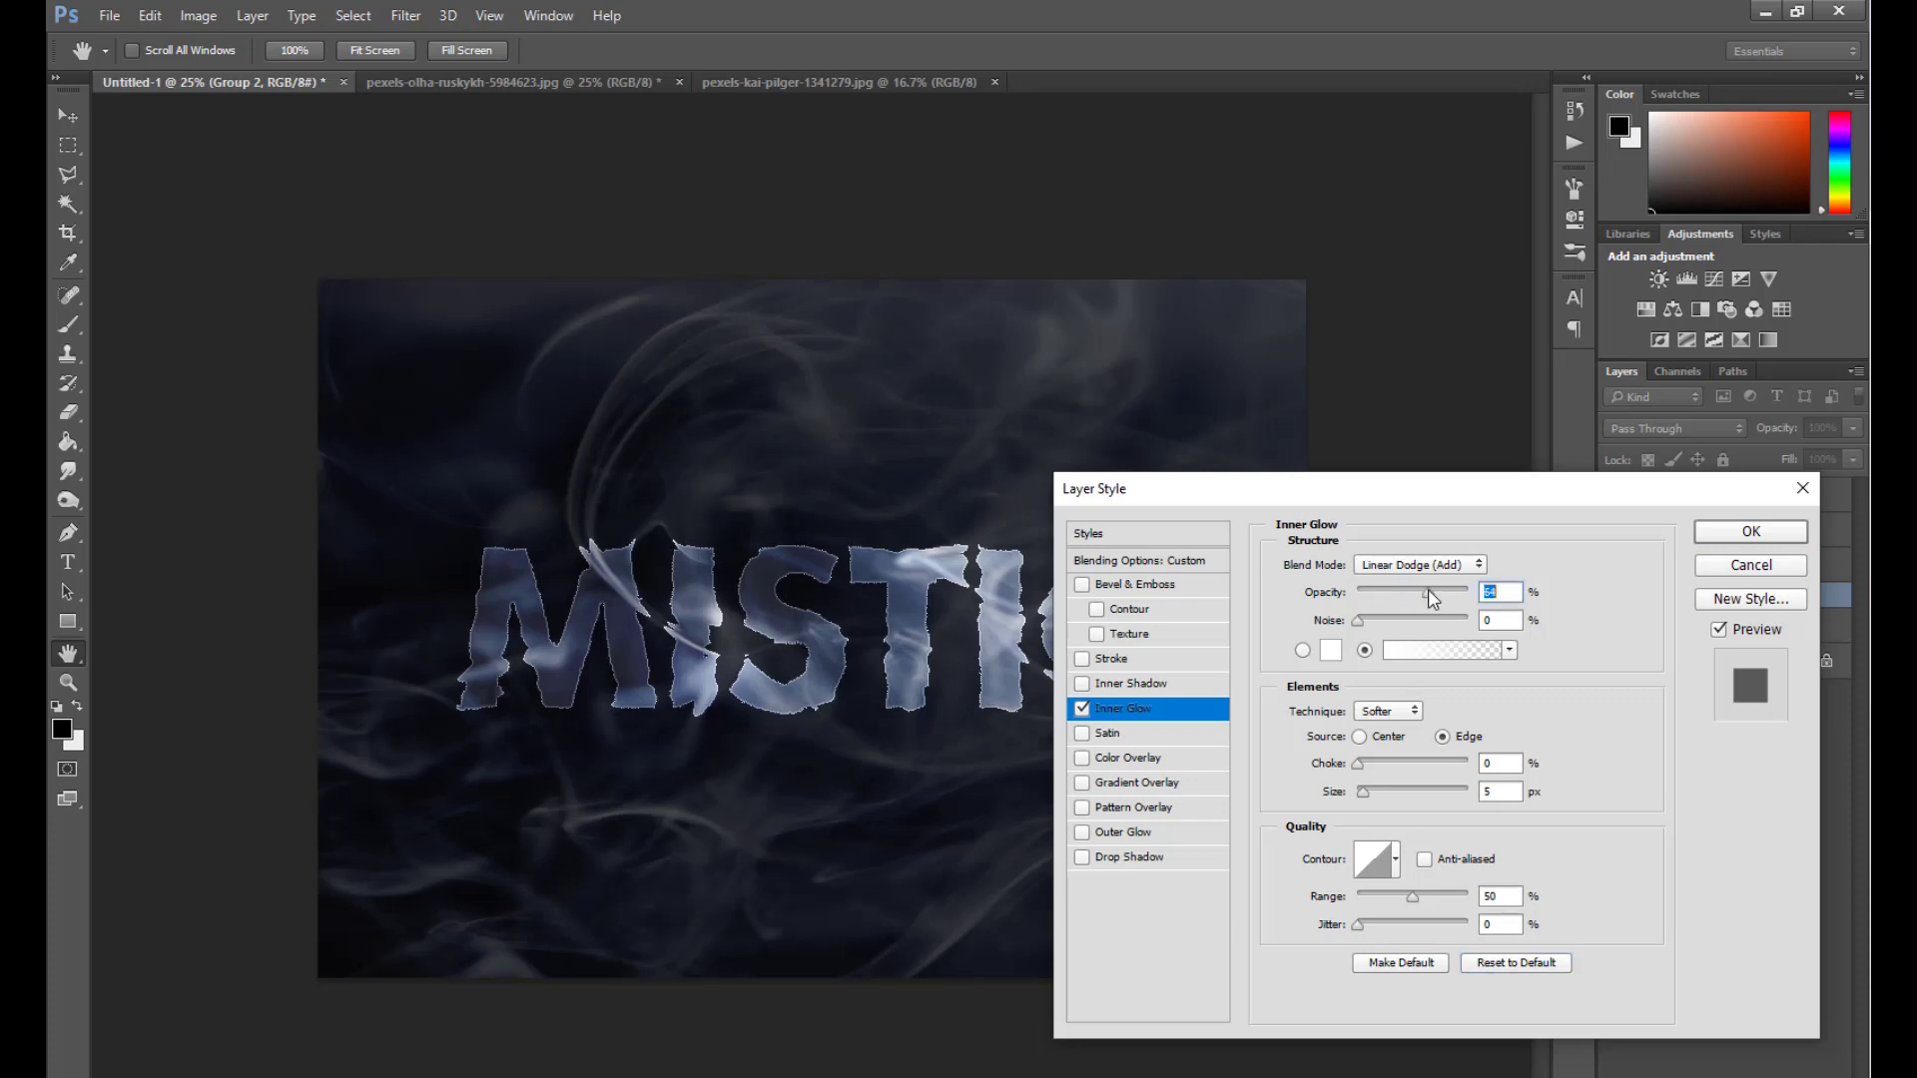
drag(1428, 589, 1431, 591)
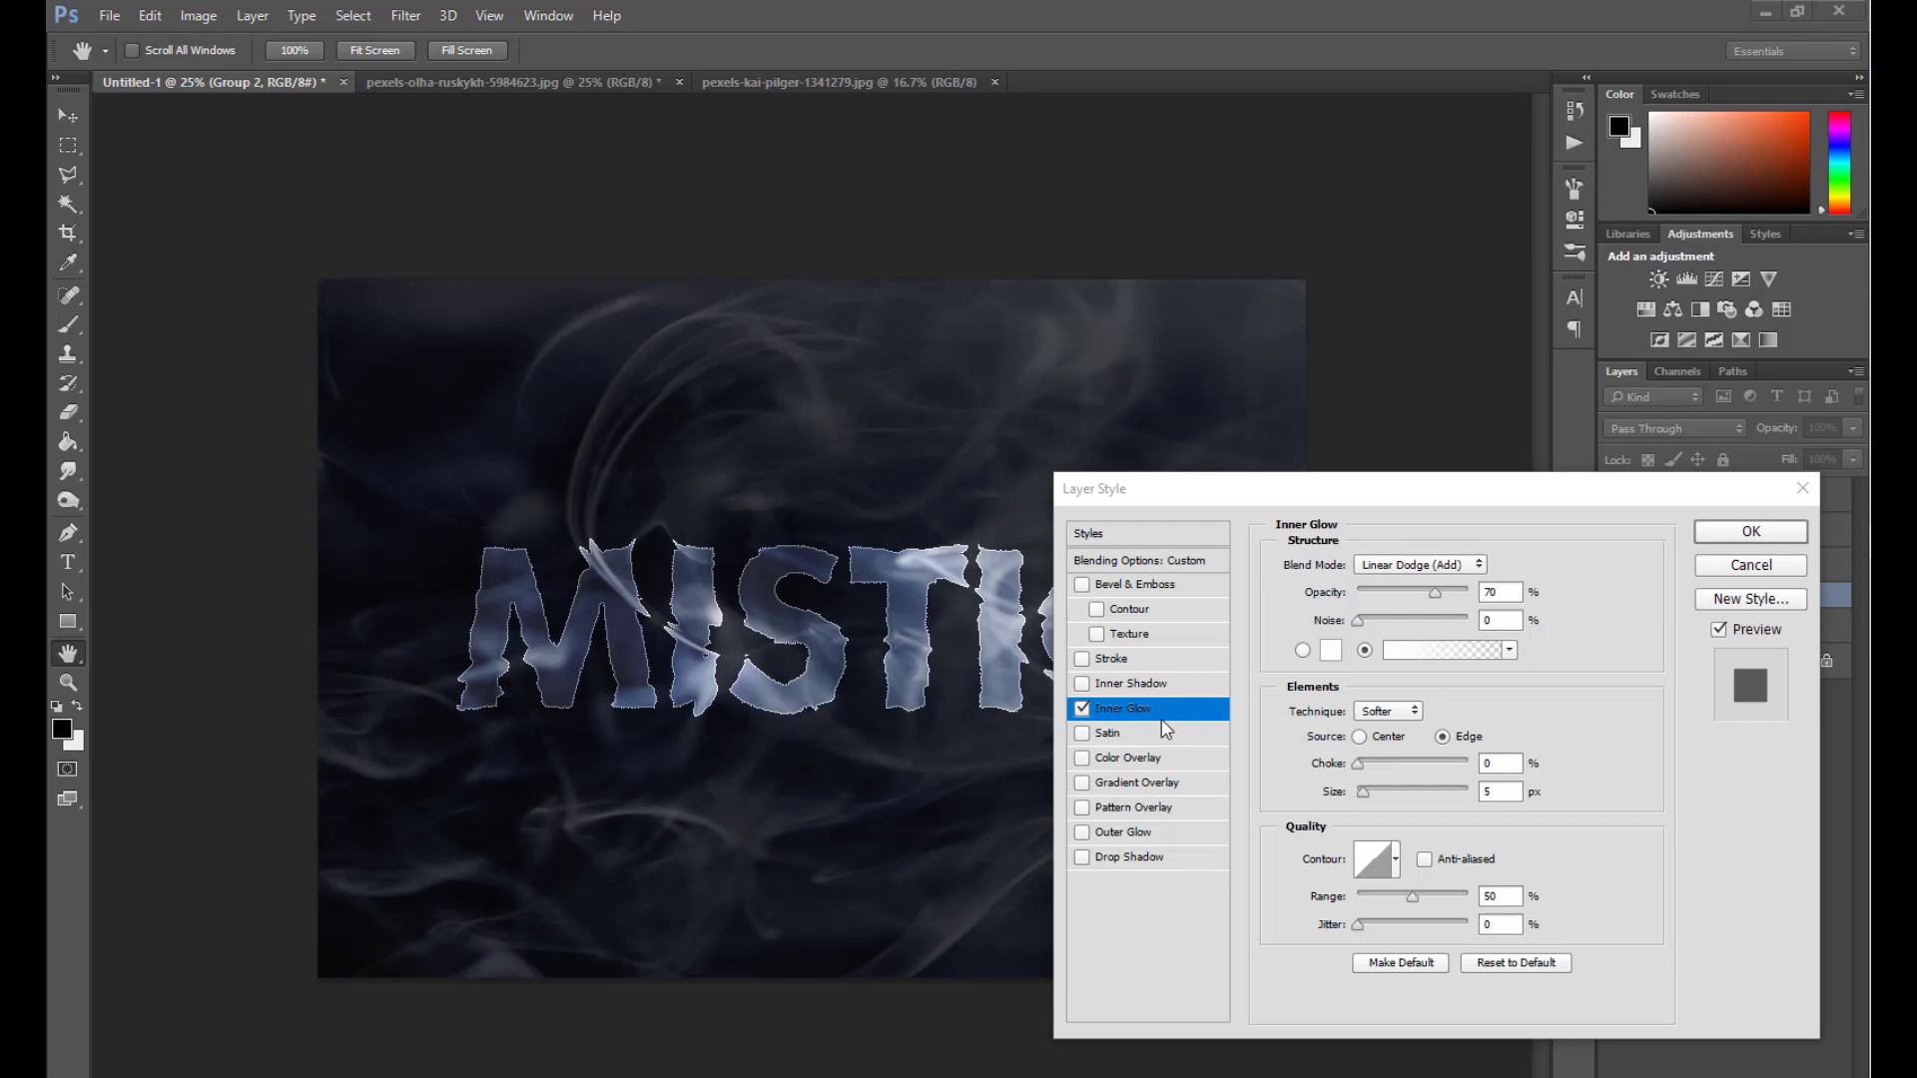
click(1481, 595)
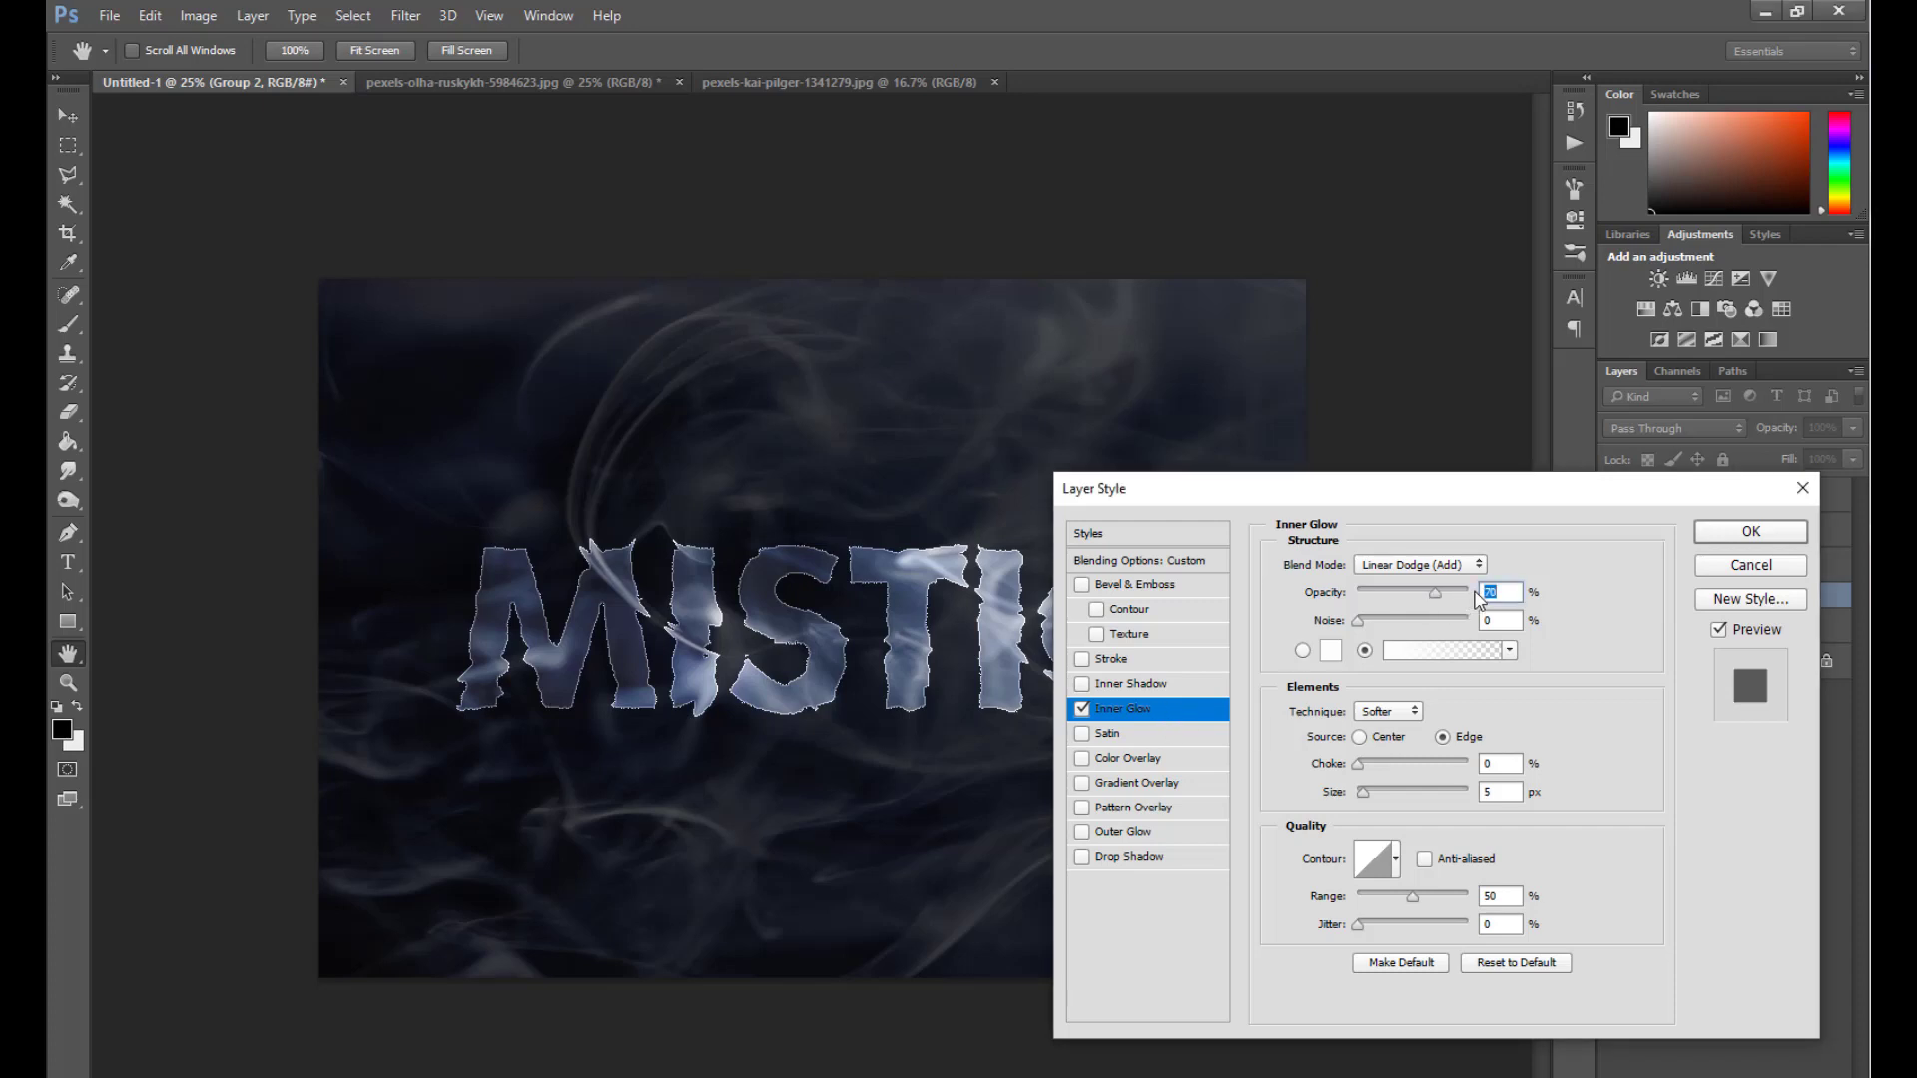
drag(1461, 592, 1472, 592)
drag(1364, 792, 1374, 793)
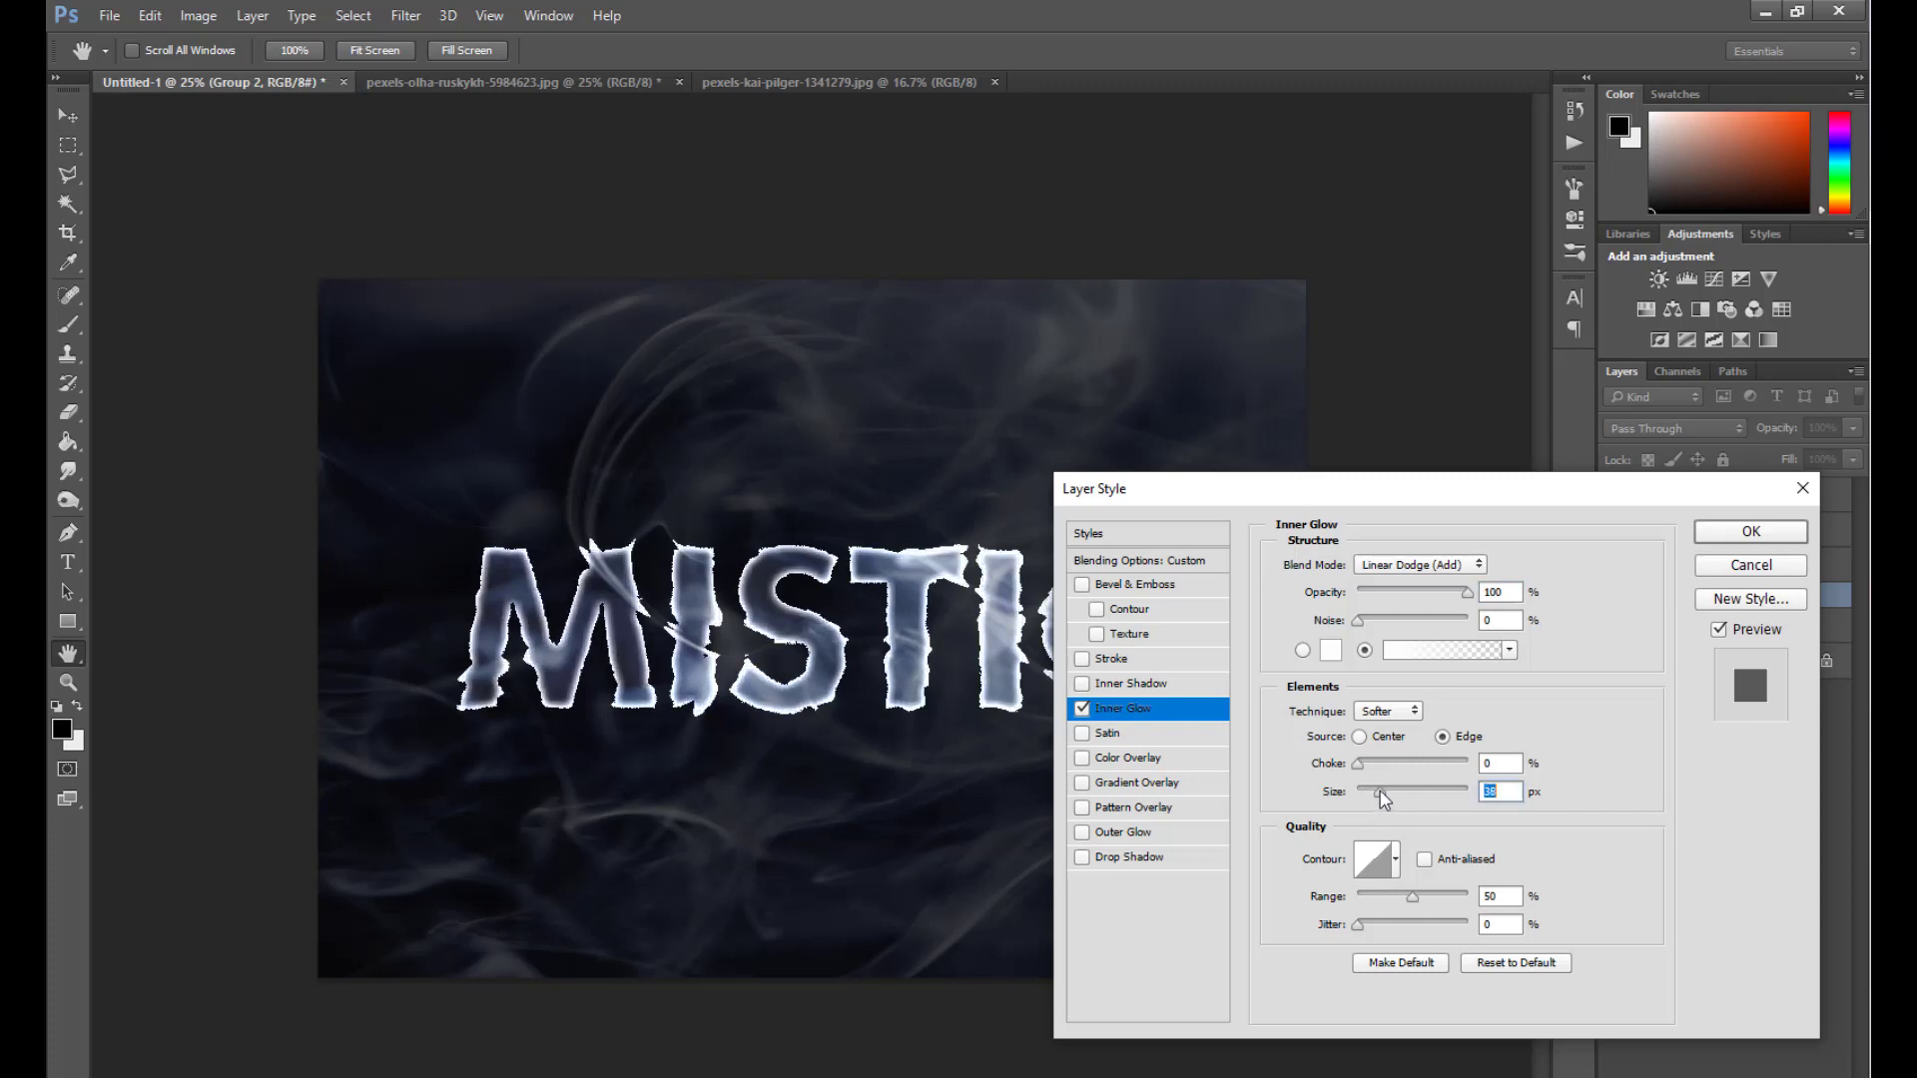
drag(1374, 794, 1383, 791)
Add a gradient Outer Glow at 56% opacity with a size of about 202 px.
click(1082, 833)
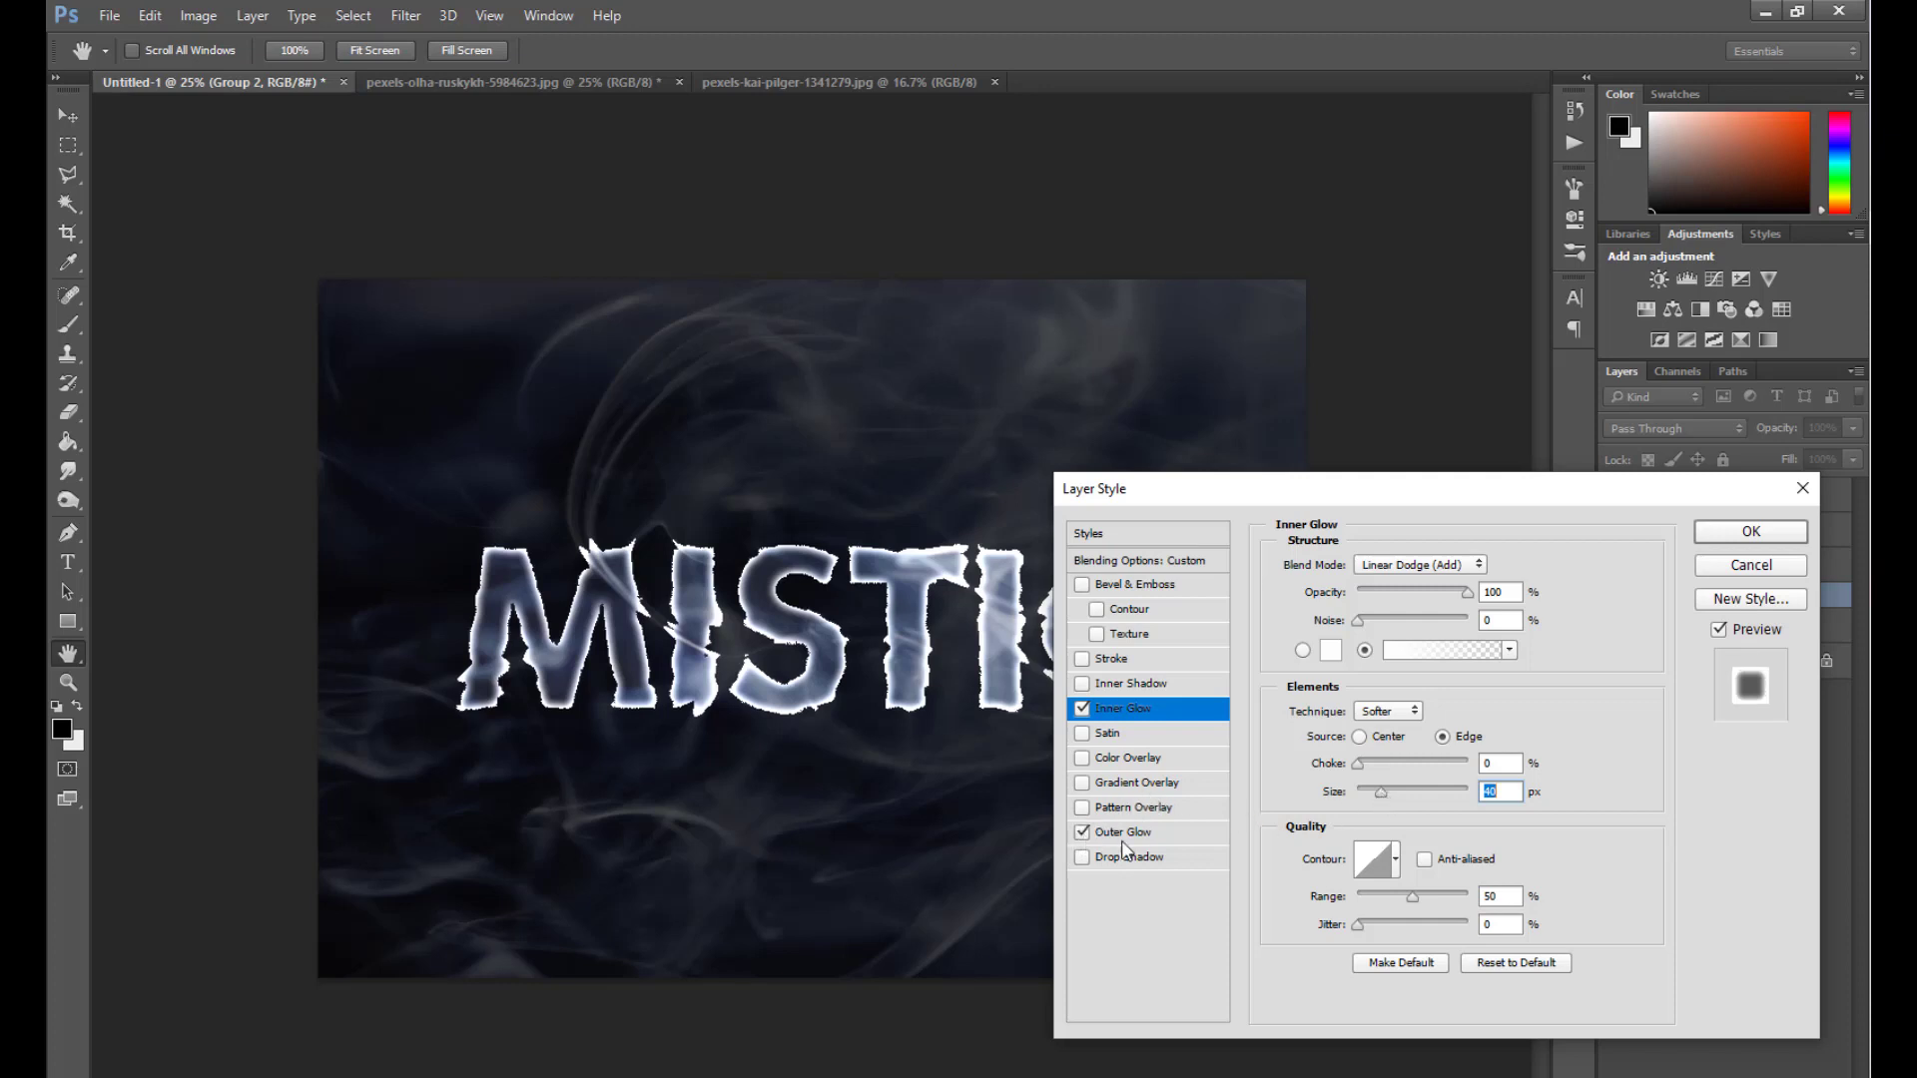
click(1126, 833)
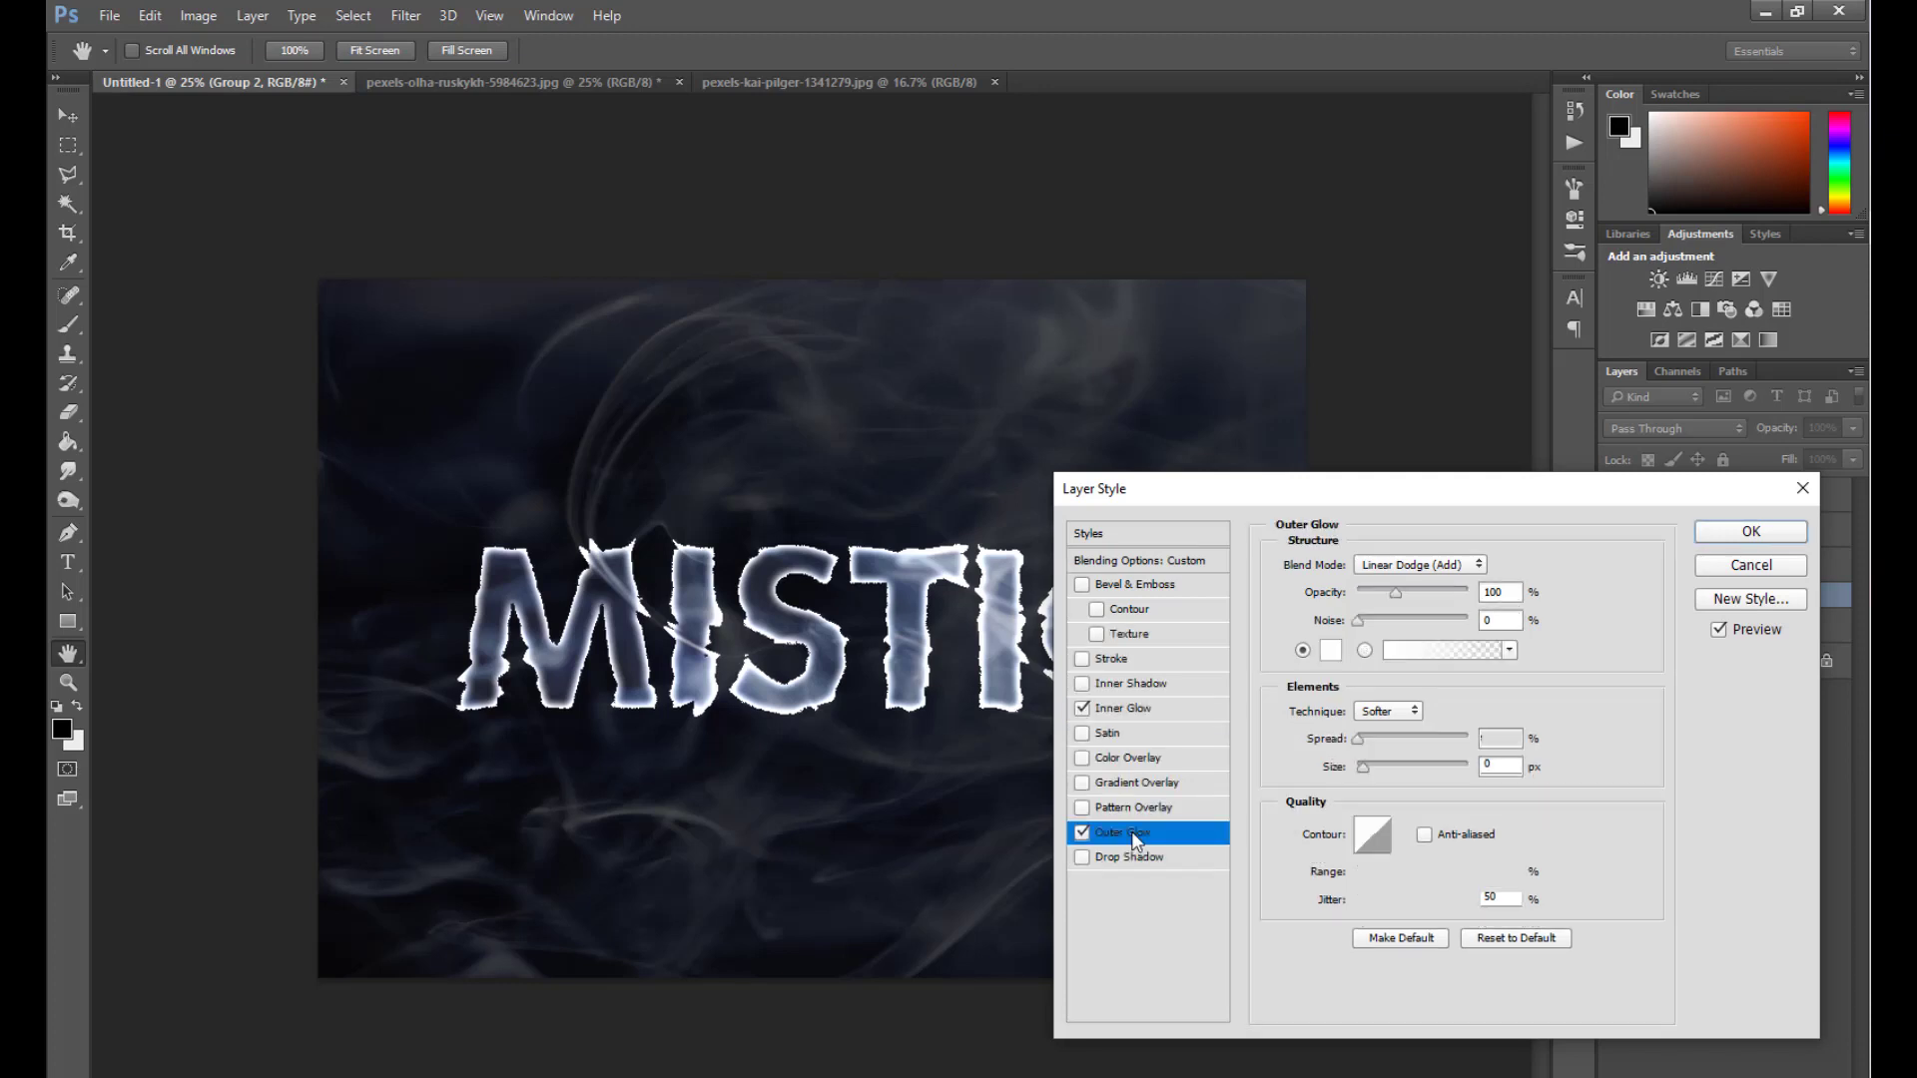
click(1503, 941)
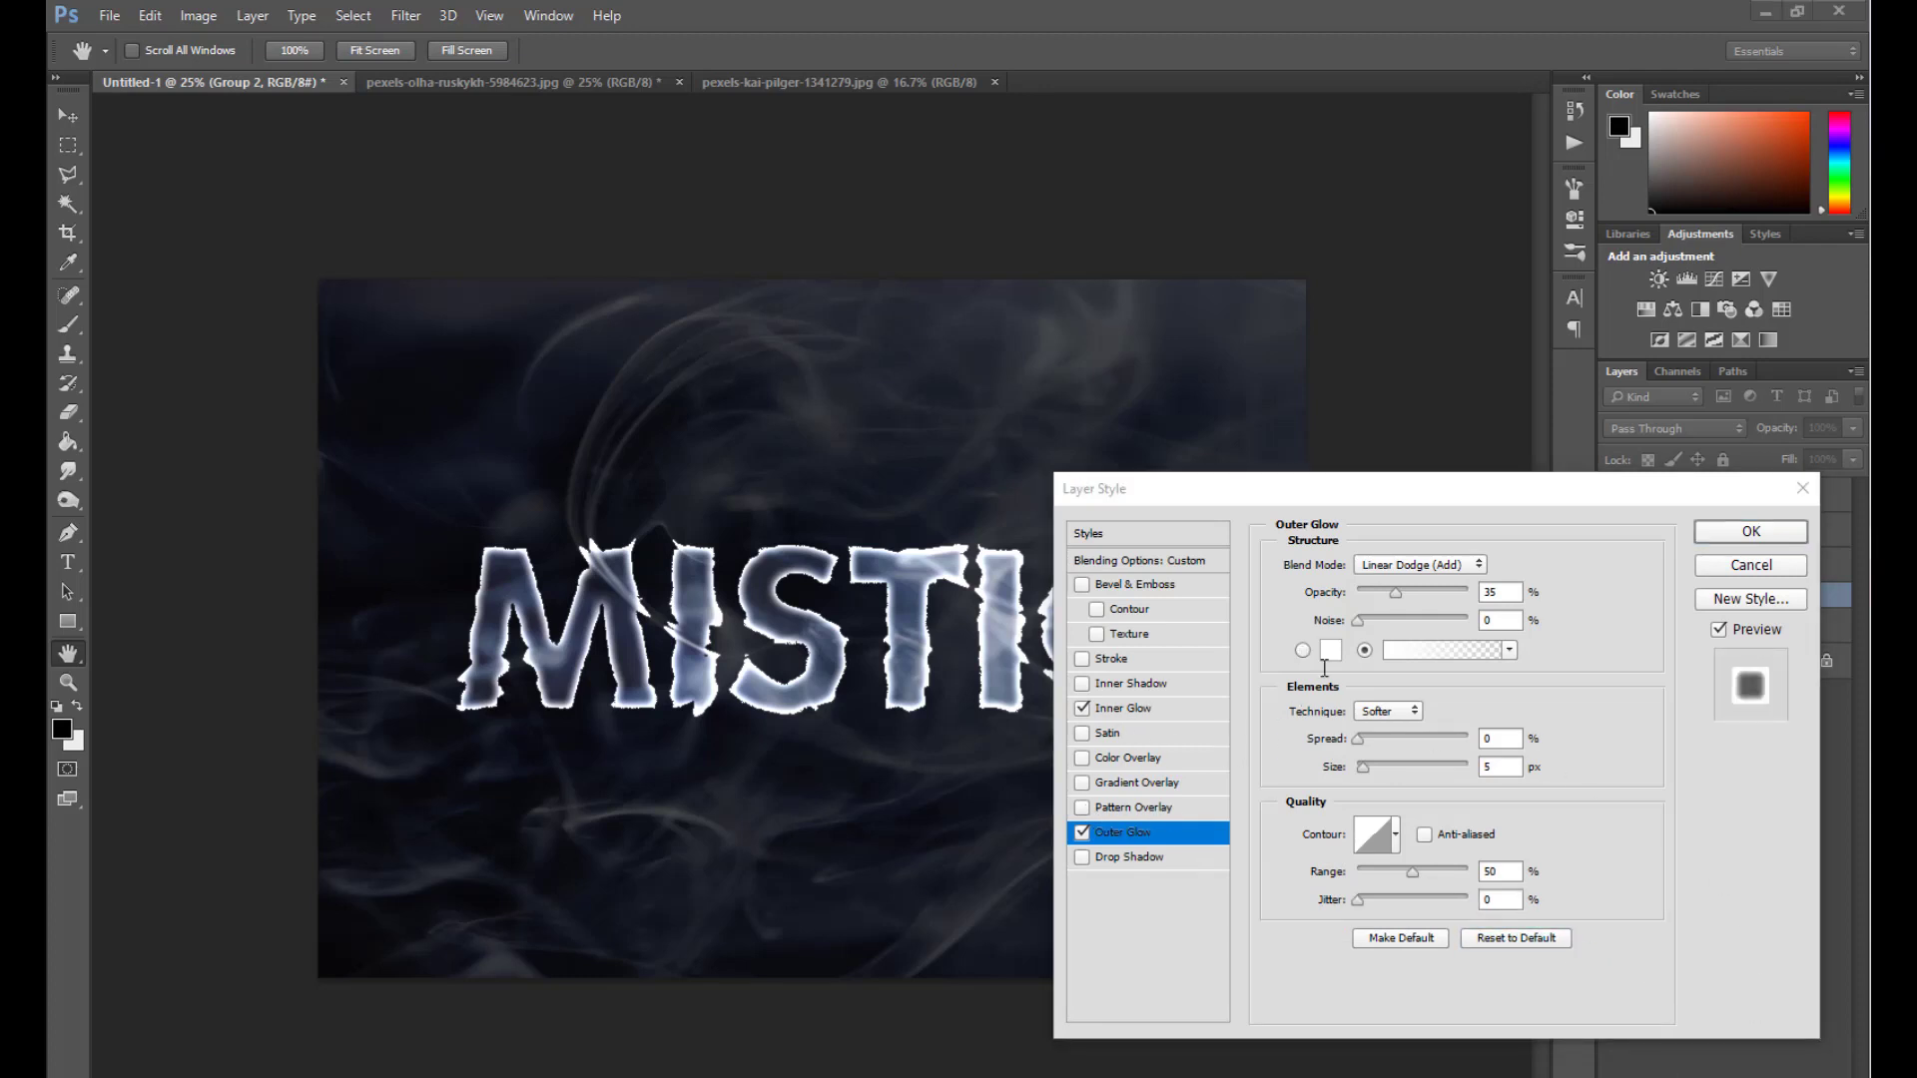
drag(1395, 592, 1422, 592)
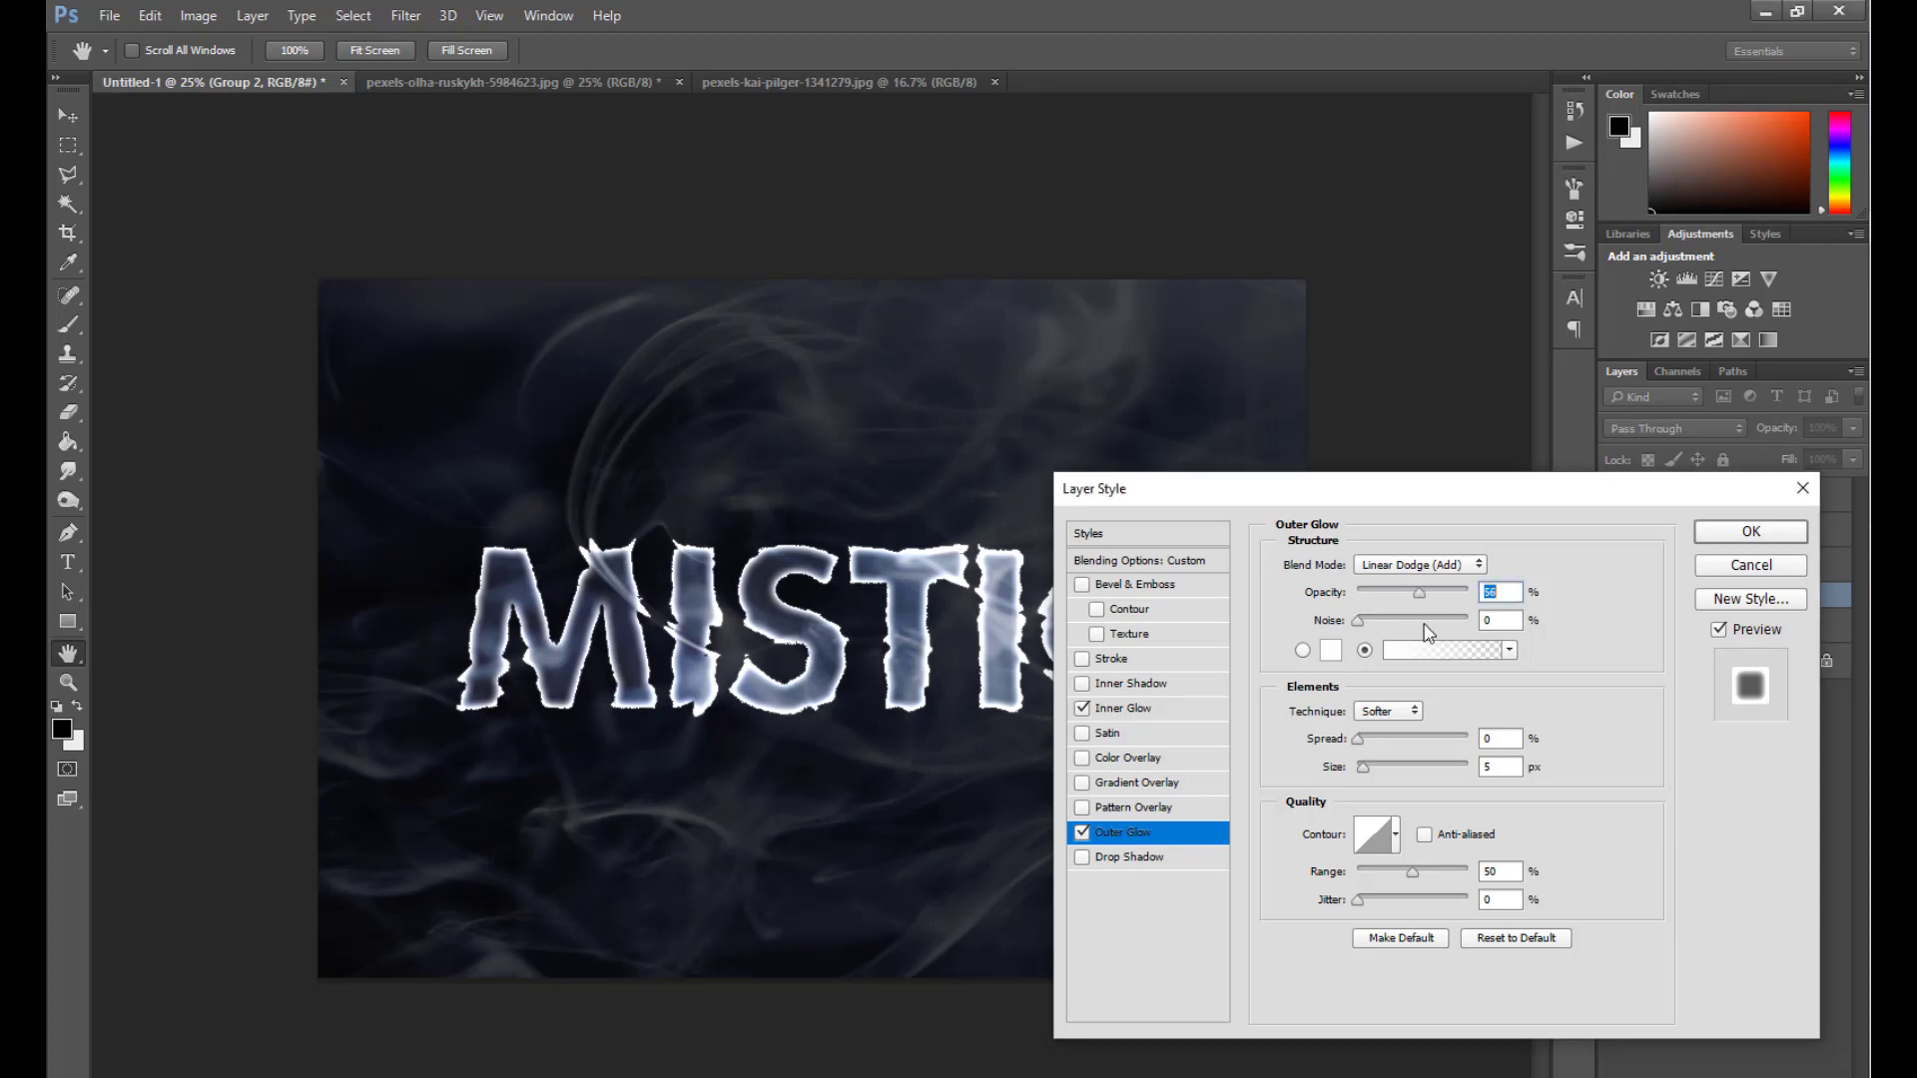
click(1363, 767)
mouse_move(1364, 767)
mouse_down()
mouse_move(1492, 804)
mouse_move(1452, 775)
mouse_up()
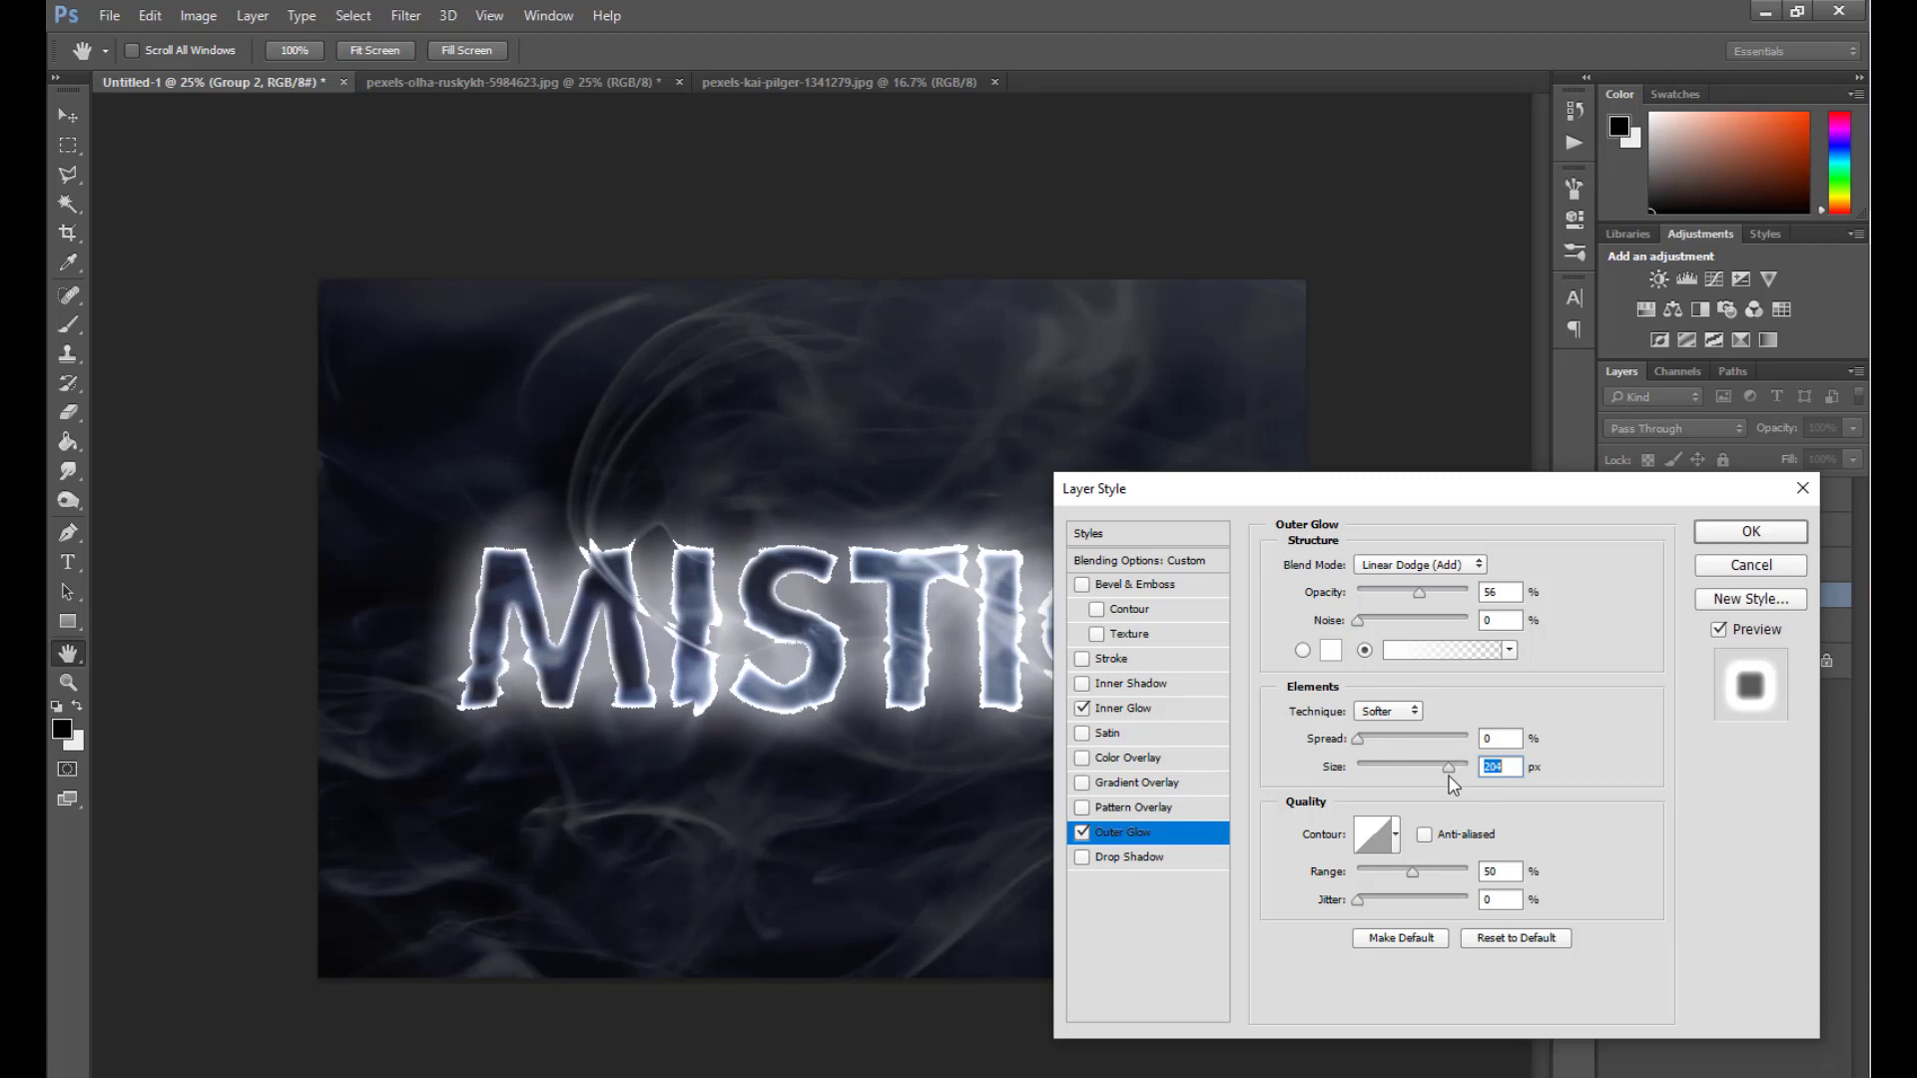
drag(1447, 776, 1447, 779)
Add a large, soft Inner Shadow at 100% opacity to Group 2.
click(1111, 686)
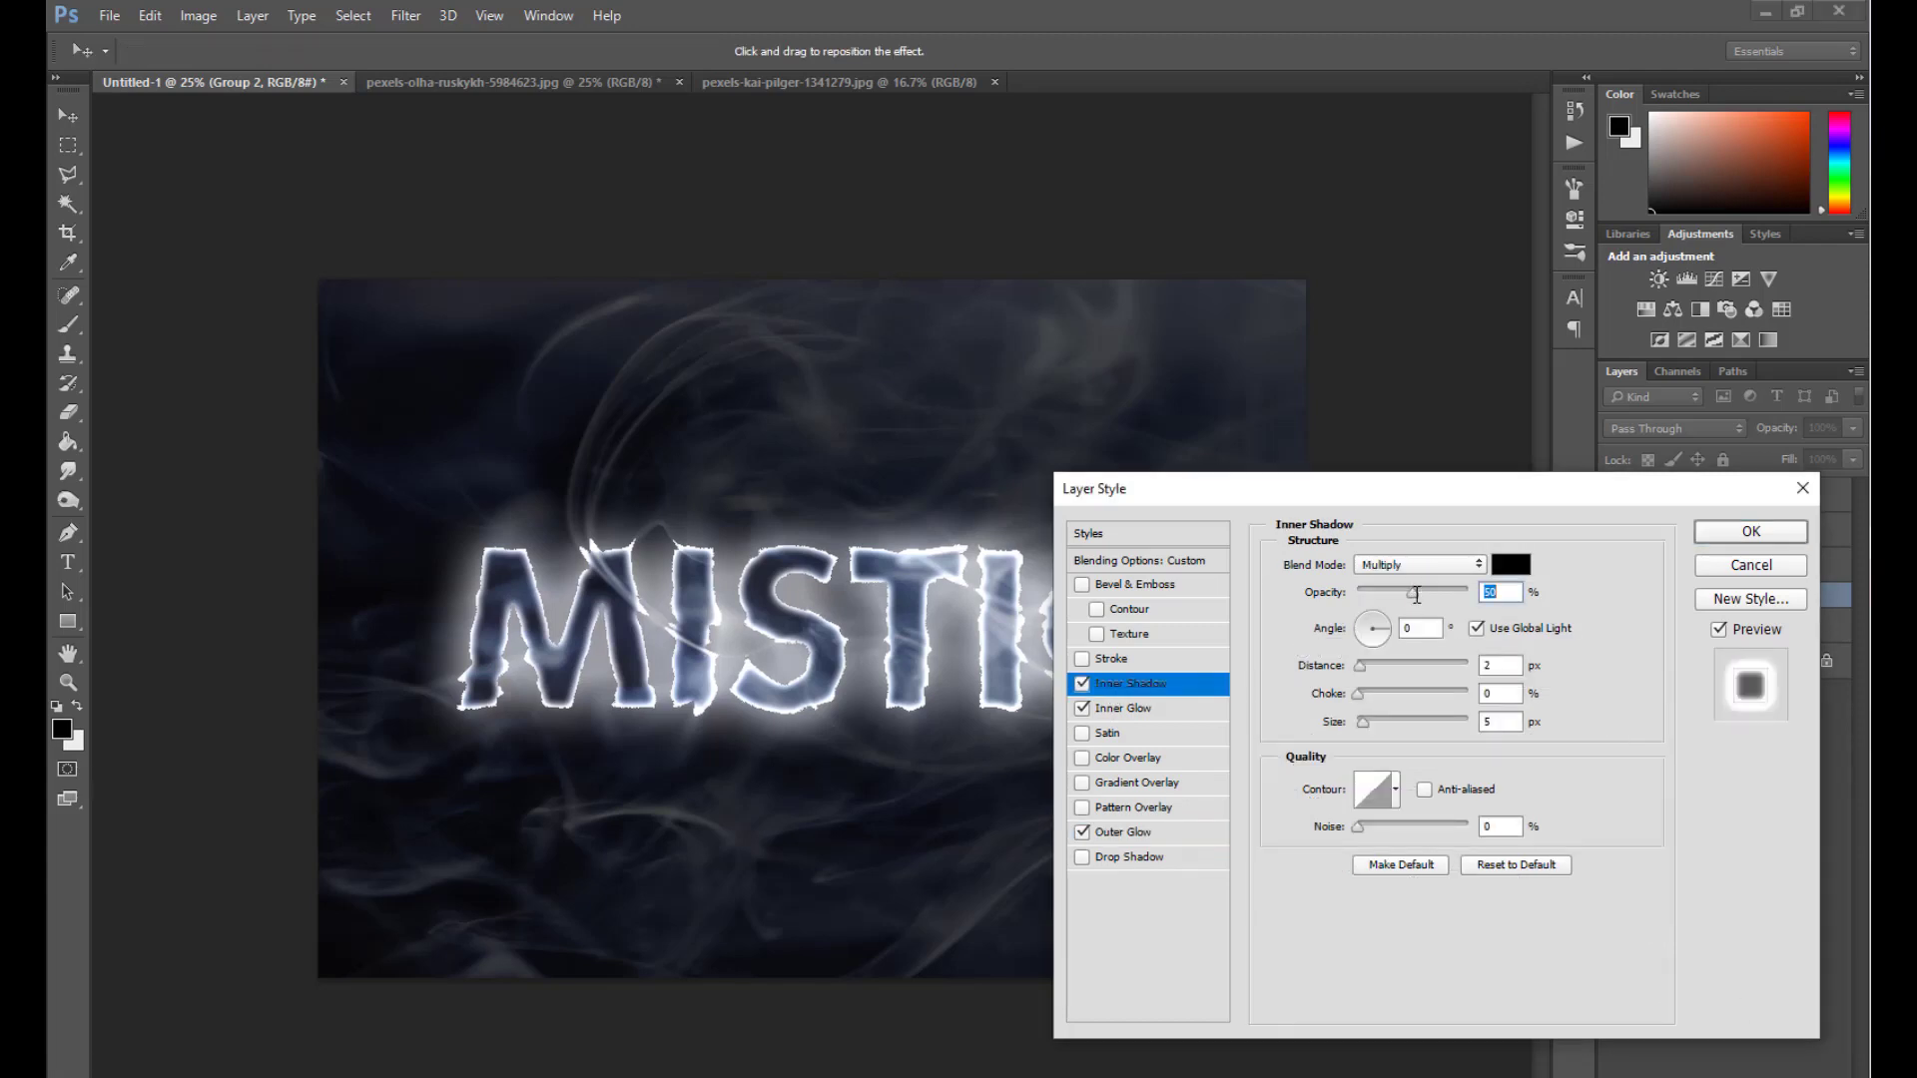
drag(1414, 599, 1478, 599)
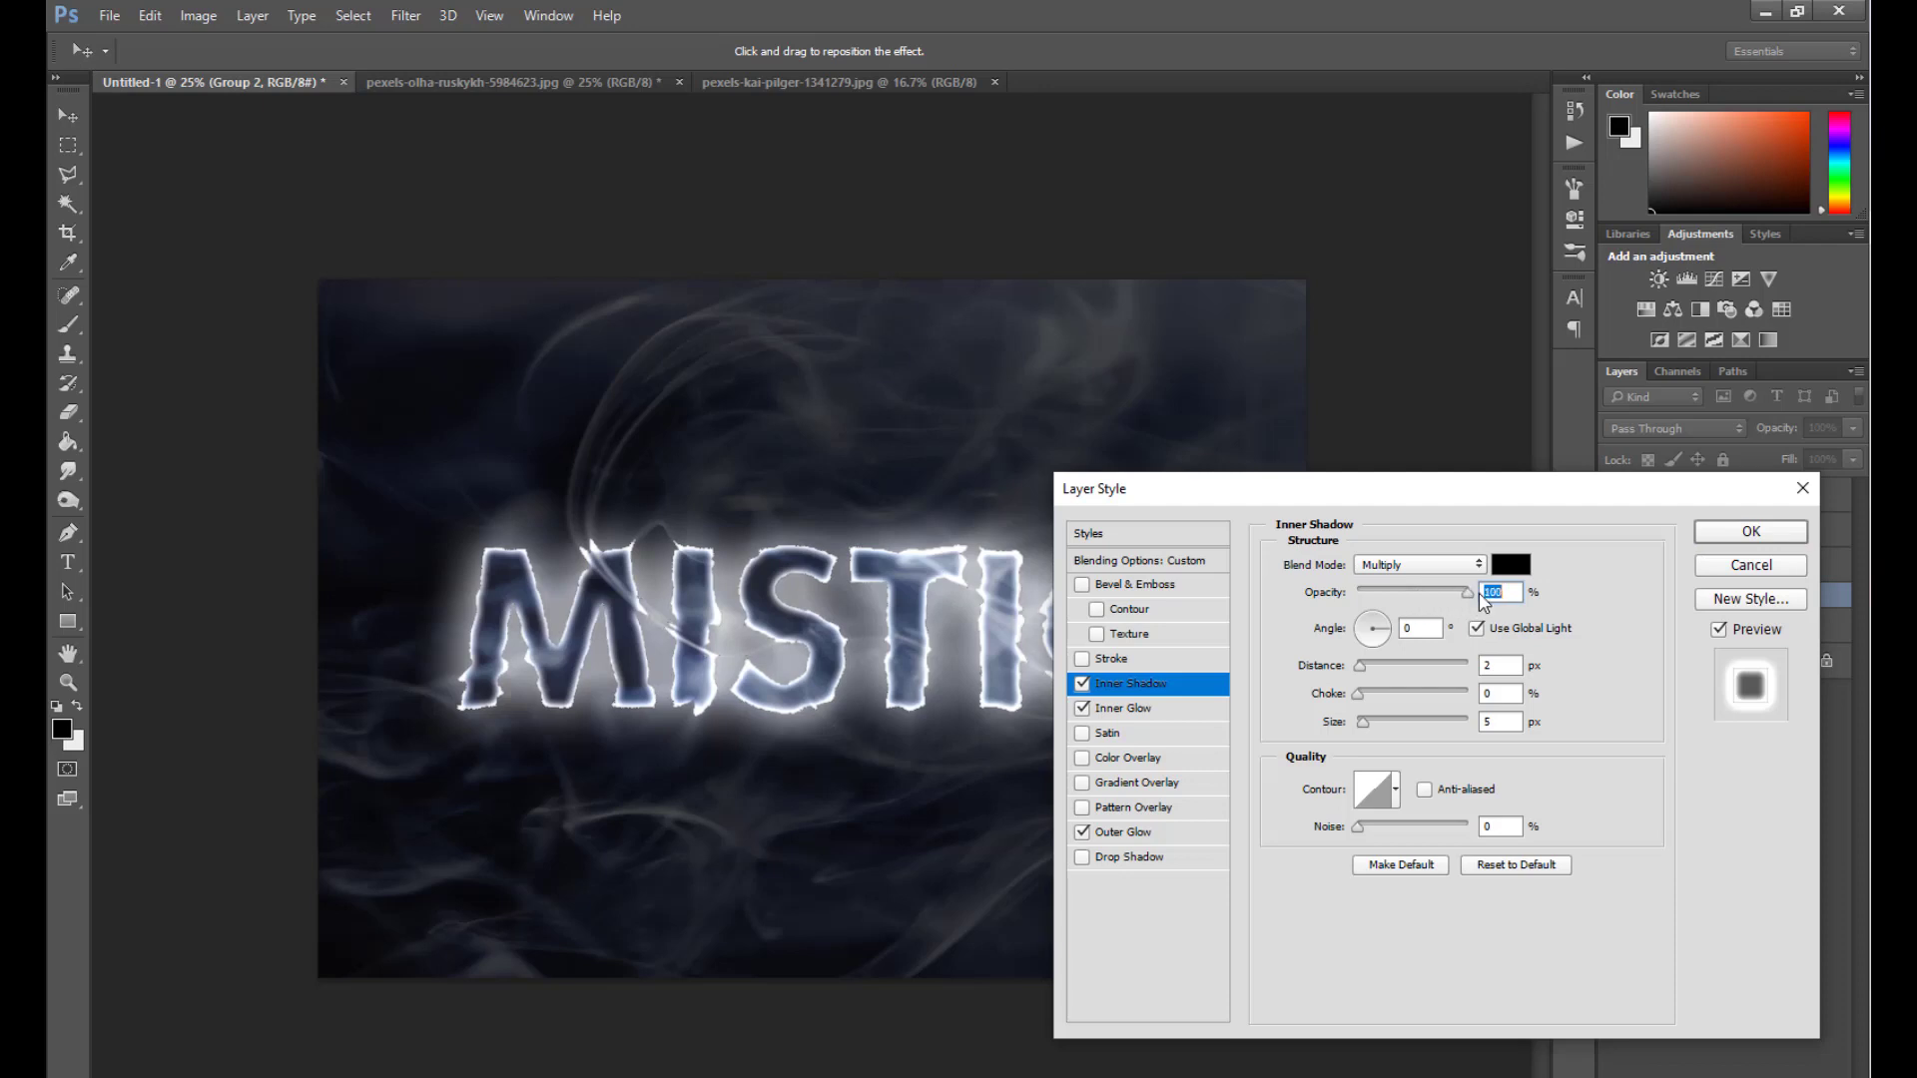
drag(1360, 667, 1414, 667)
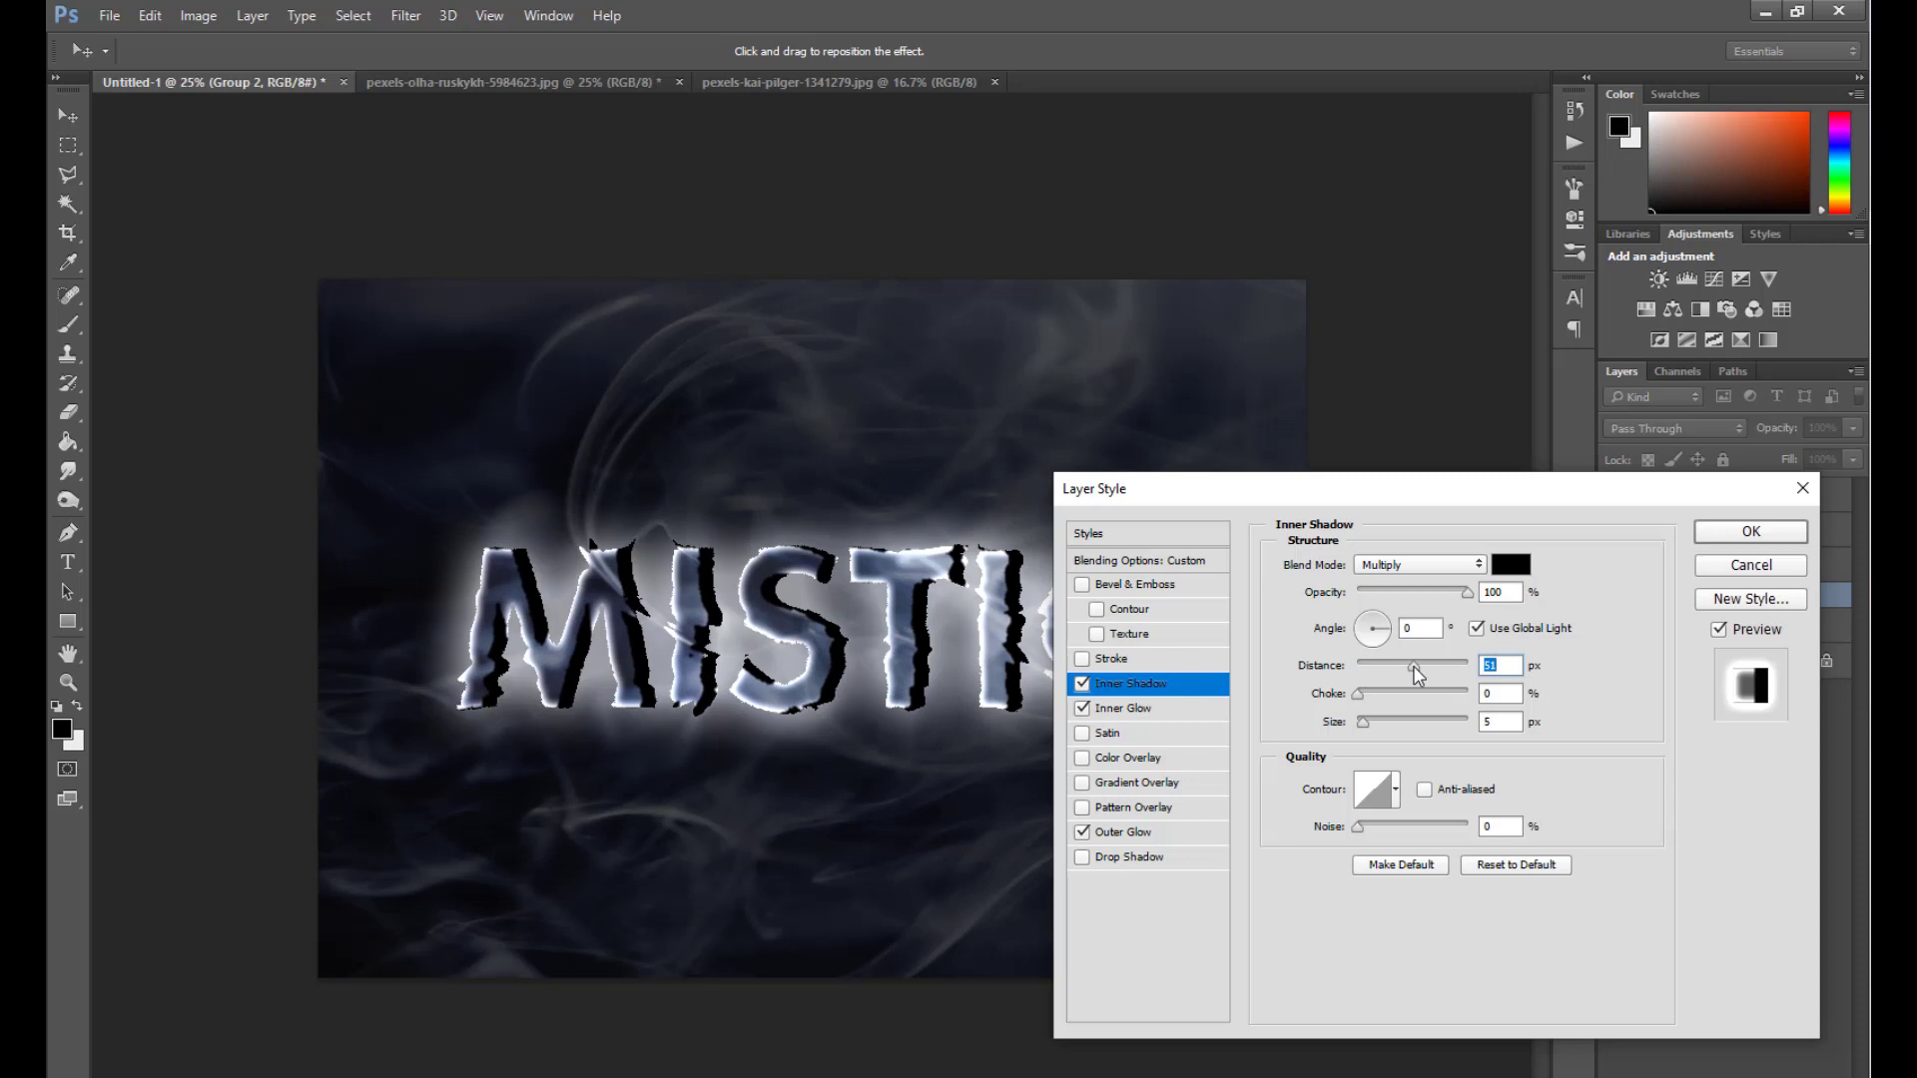
click(1364, 722)
drag(1366, 724, 1471, 729)
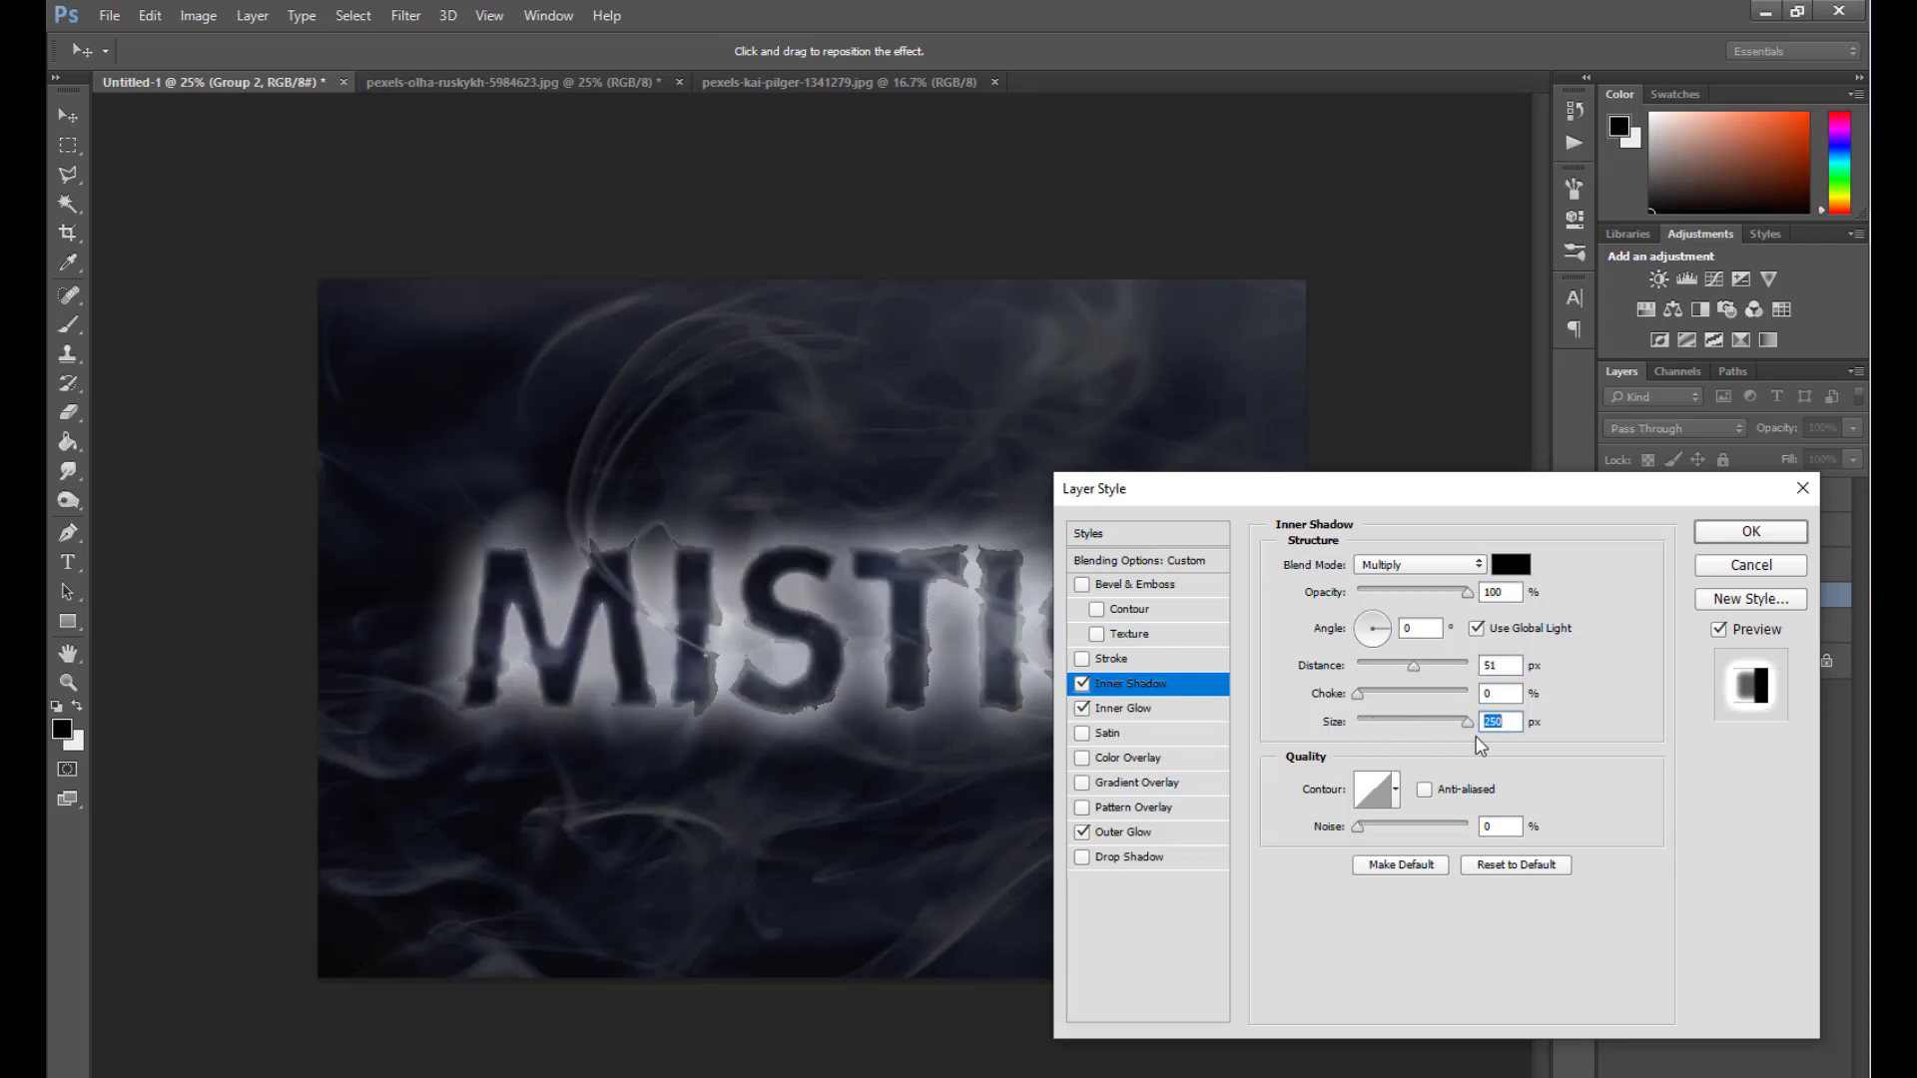
Choose a custom contour preset for the inner shadow and apply the layer style.
click(1394, 790)
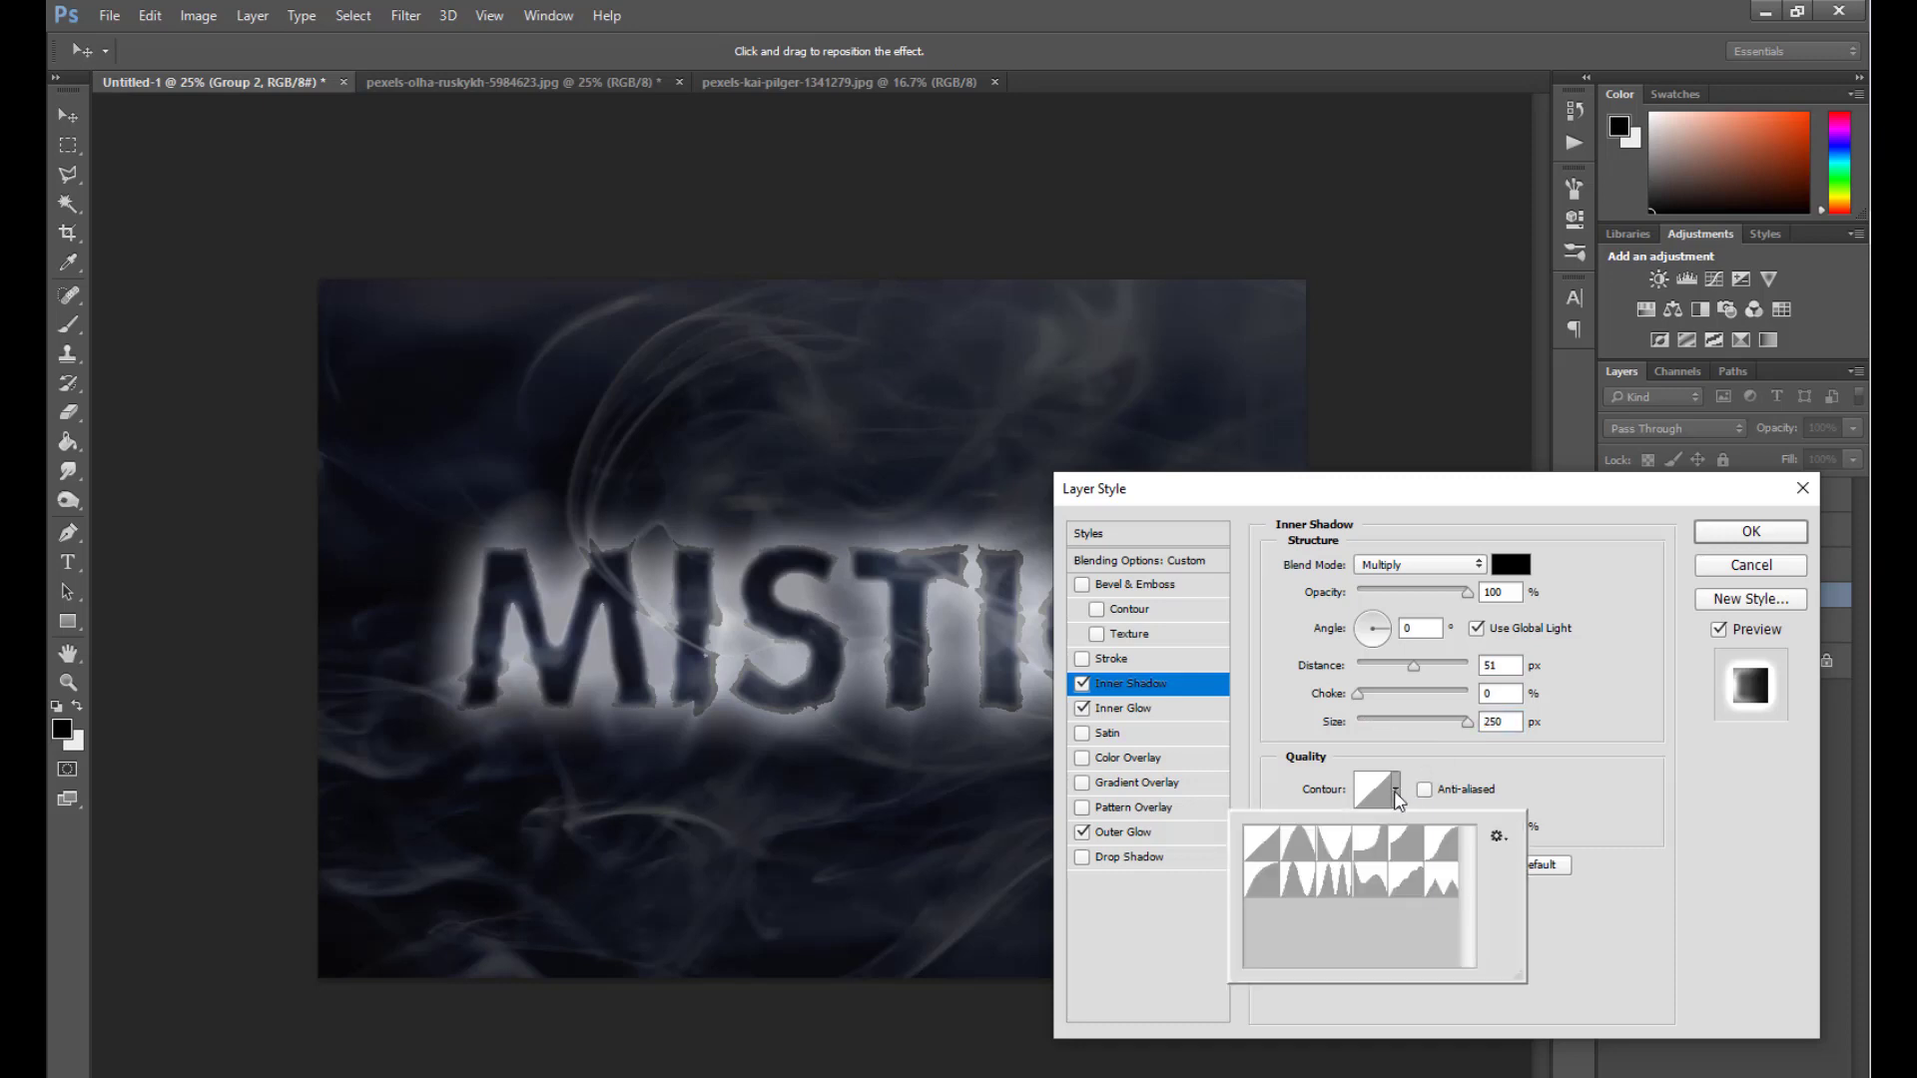
click(1443, 842)
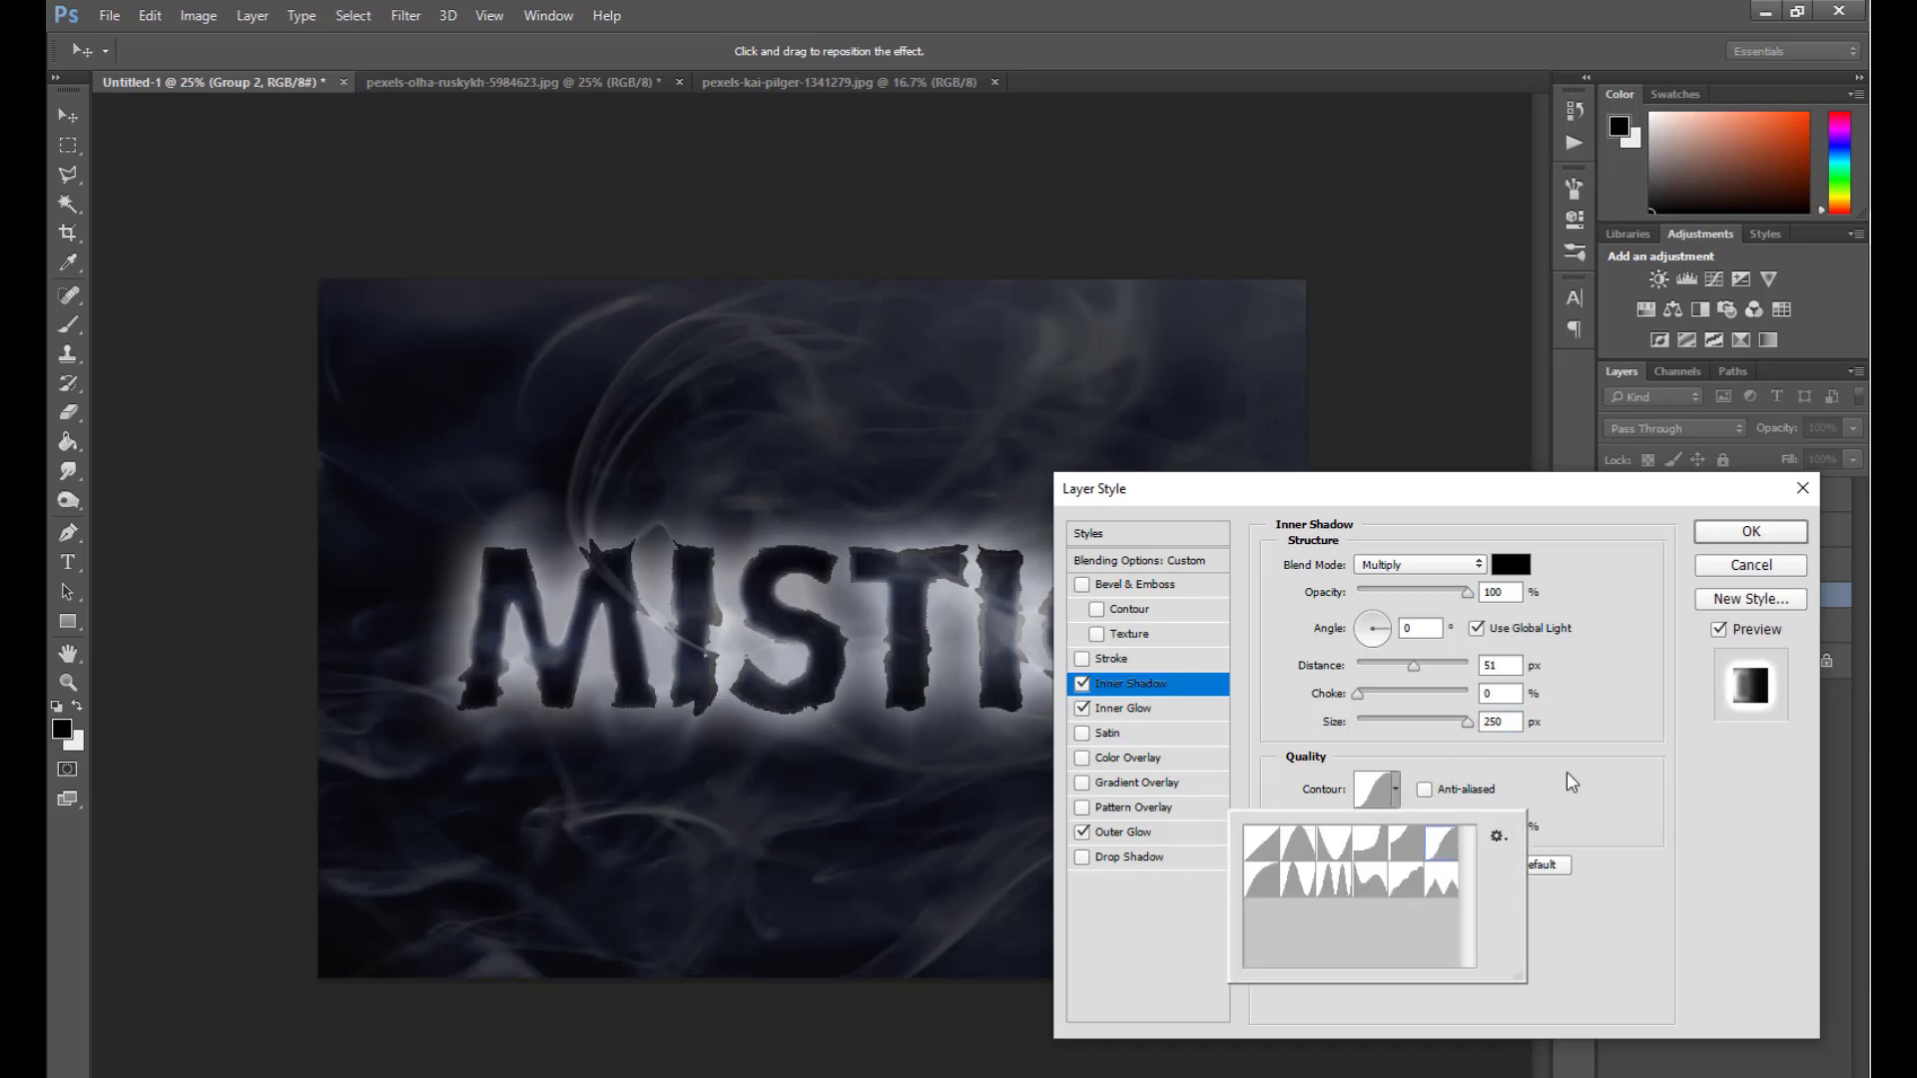
drag(1297, 488, 1287, 402)
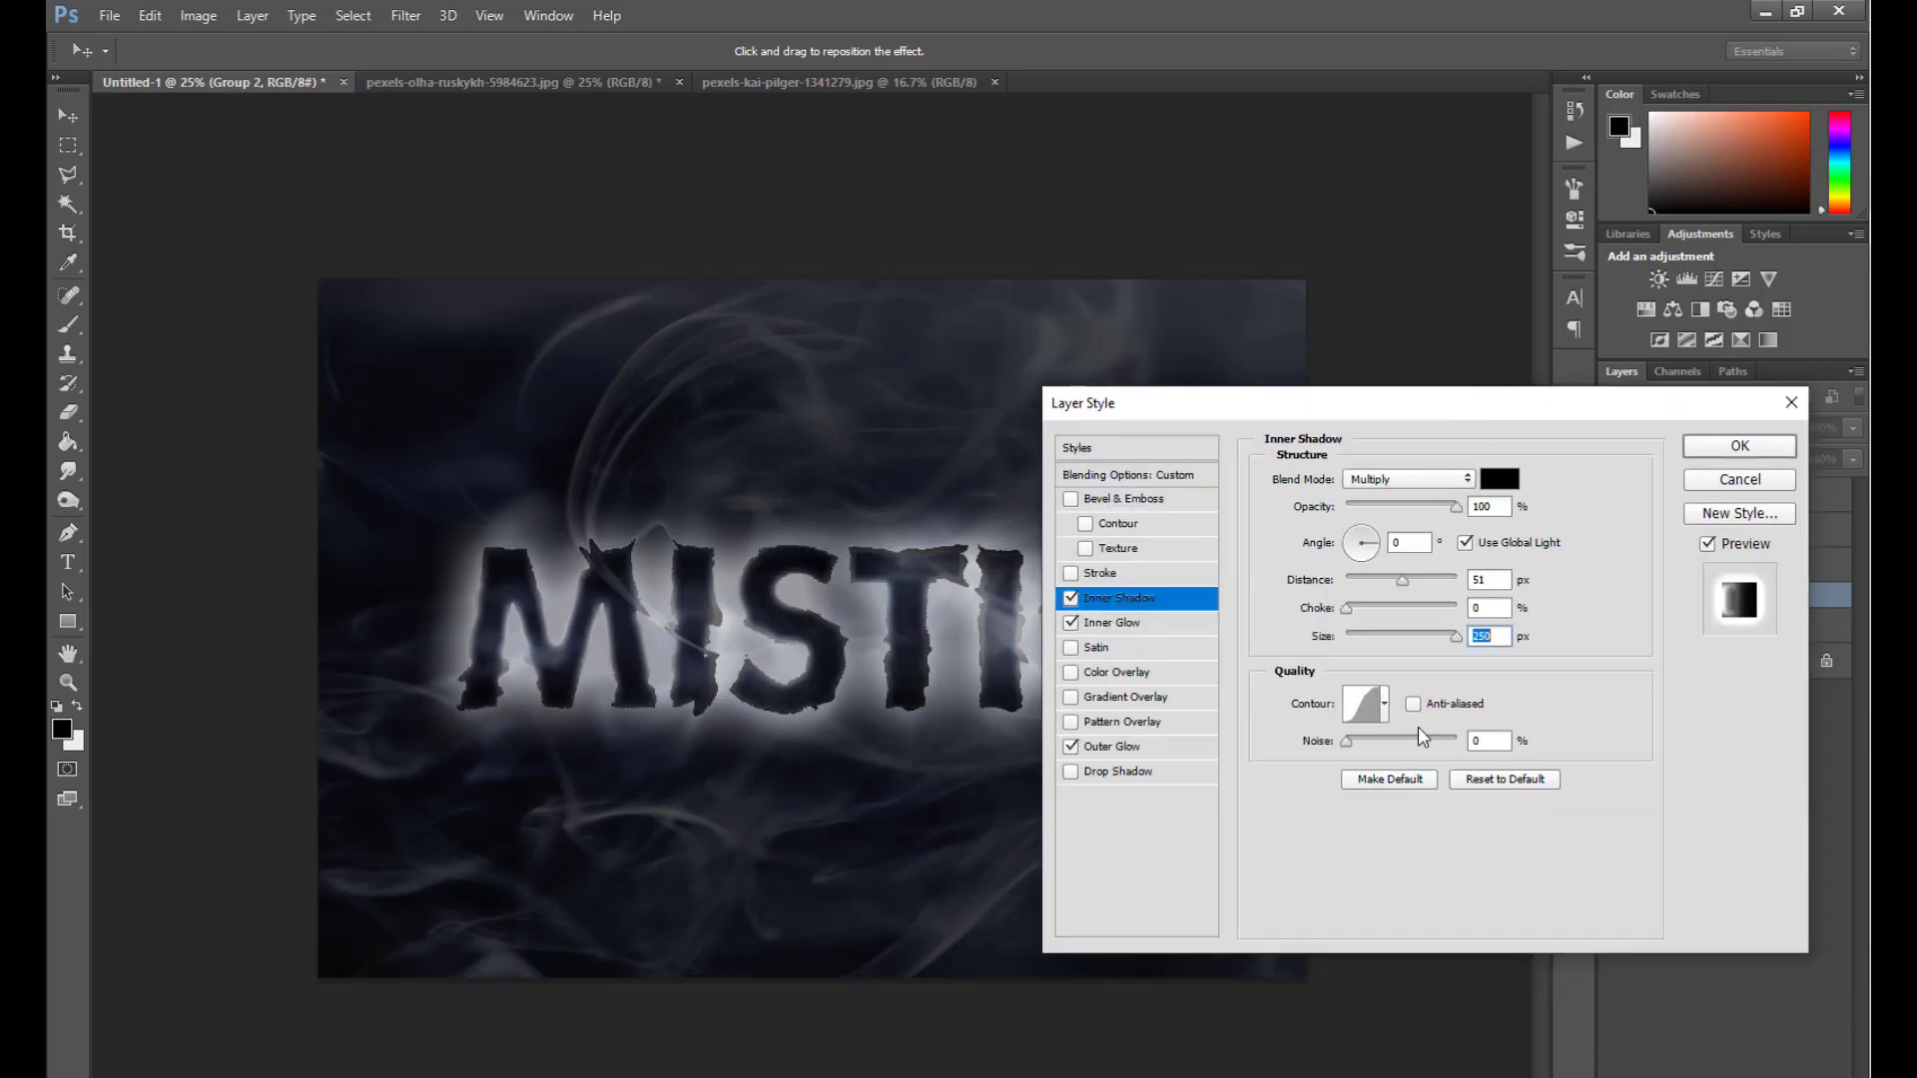
click(1384, 705)
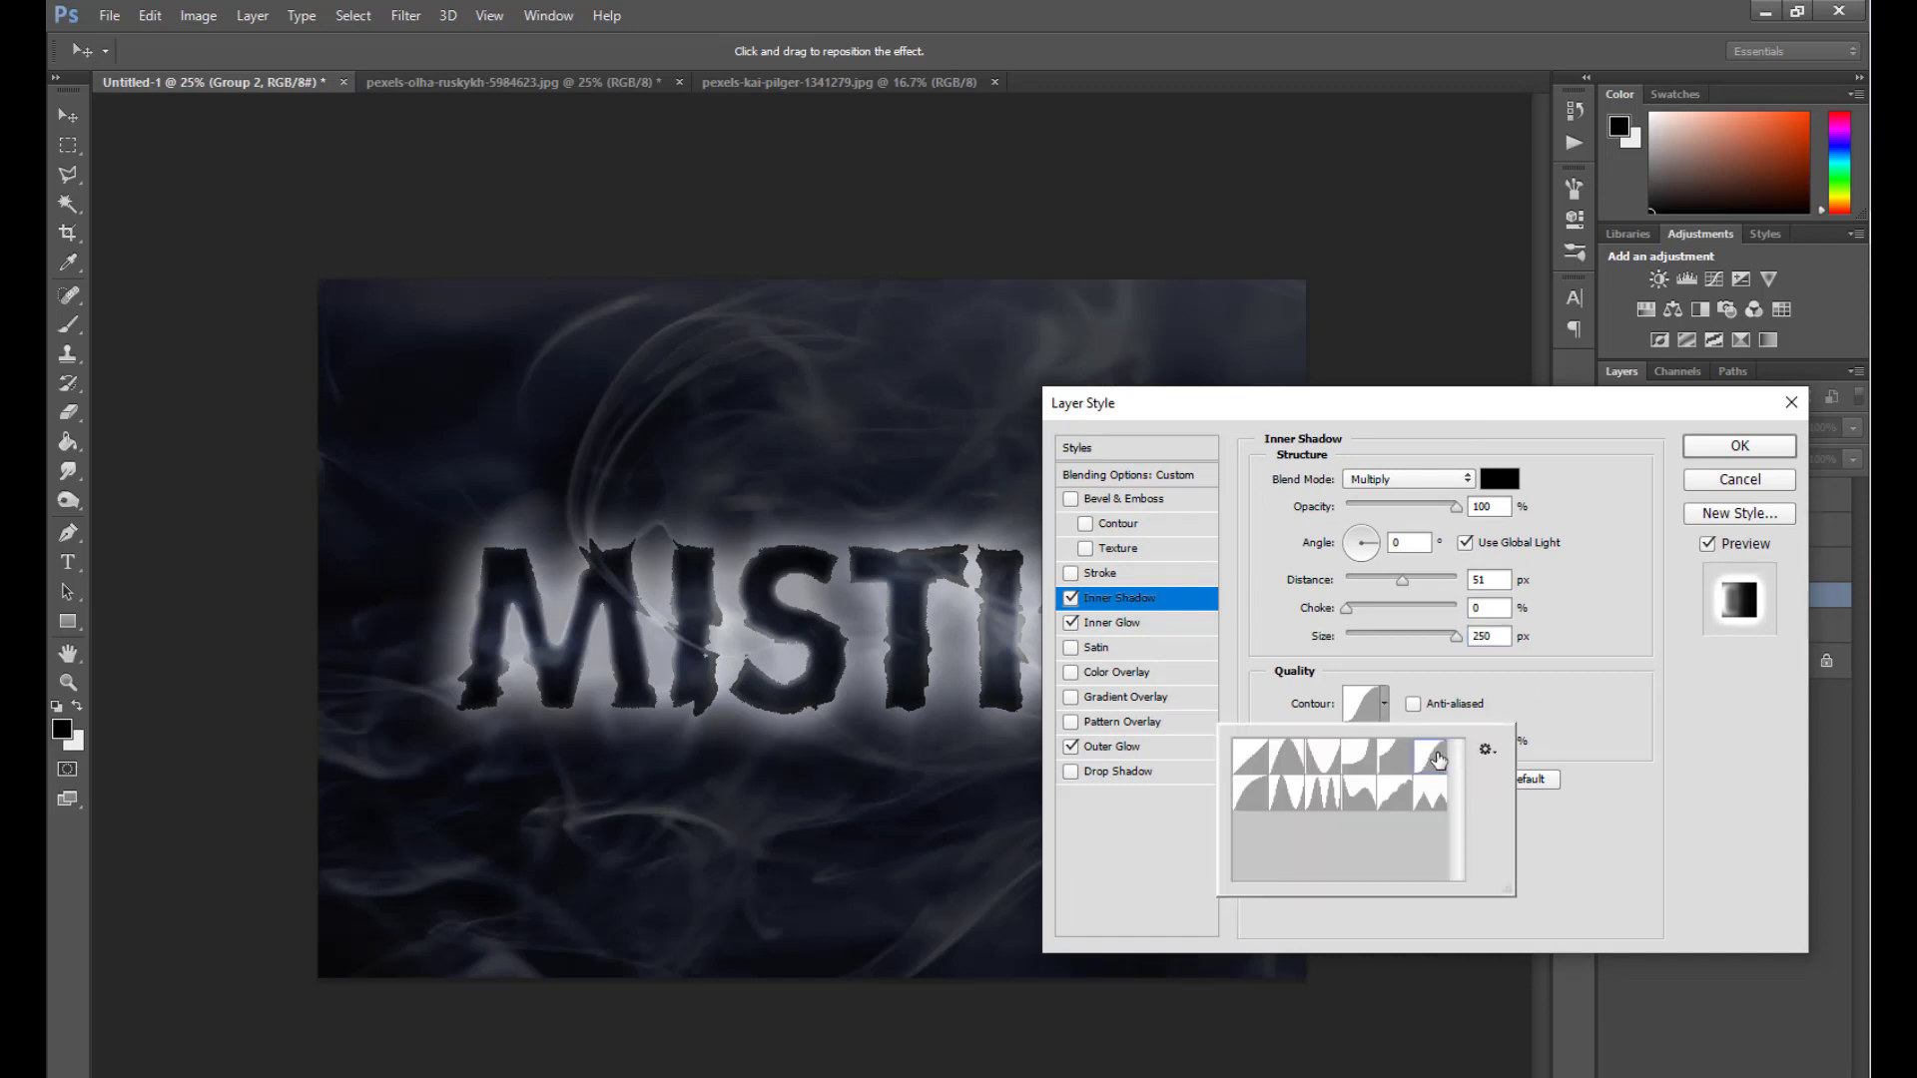
click(1566, 702)
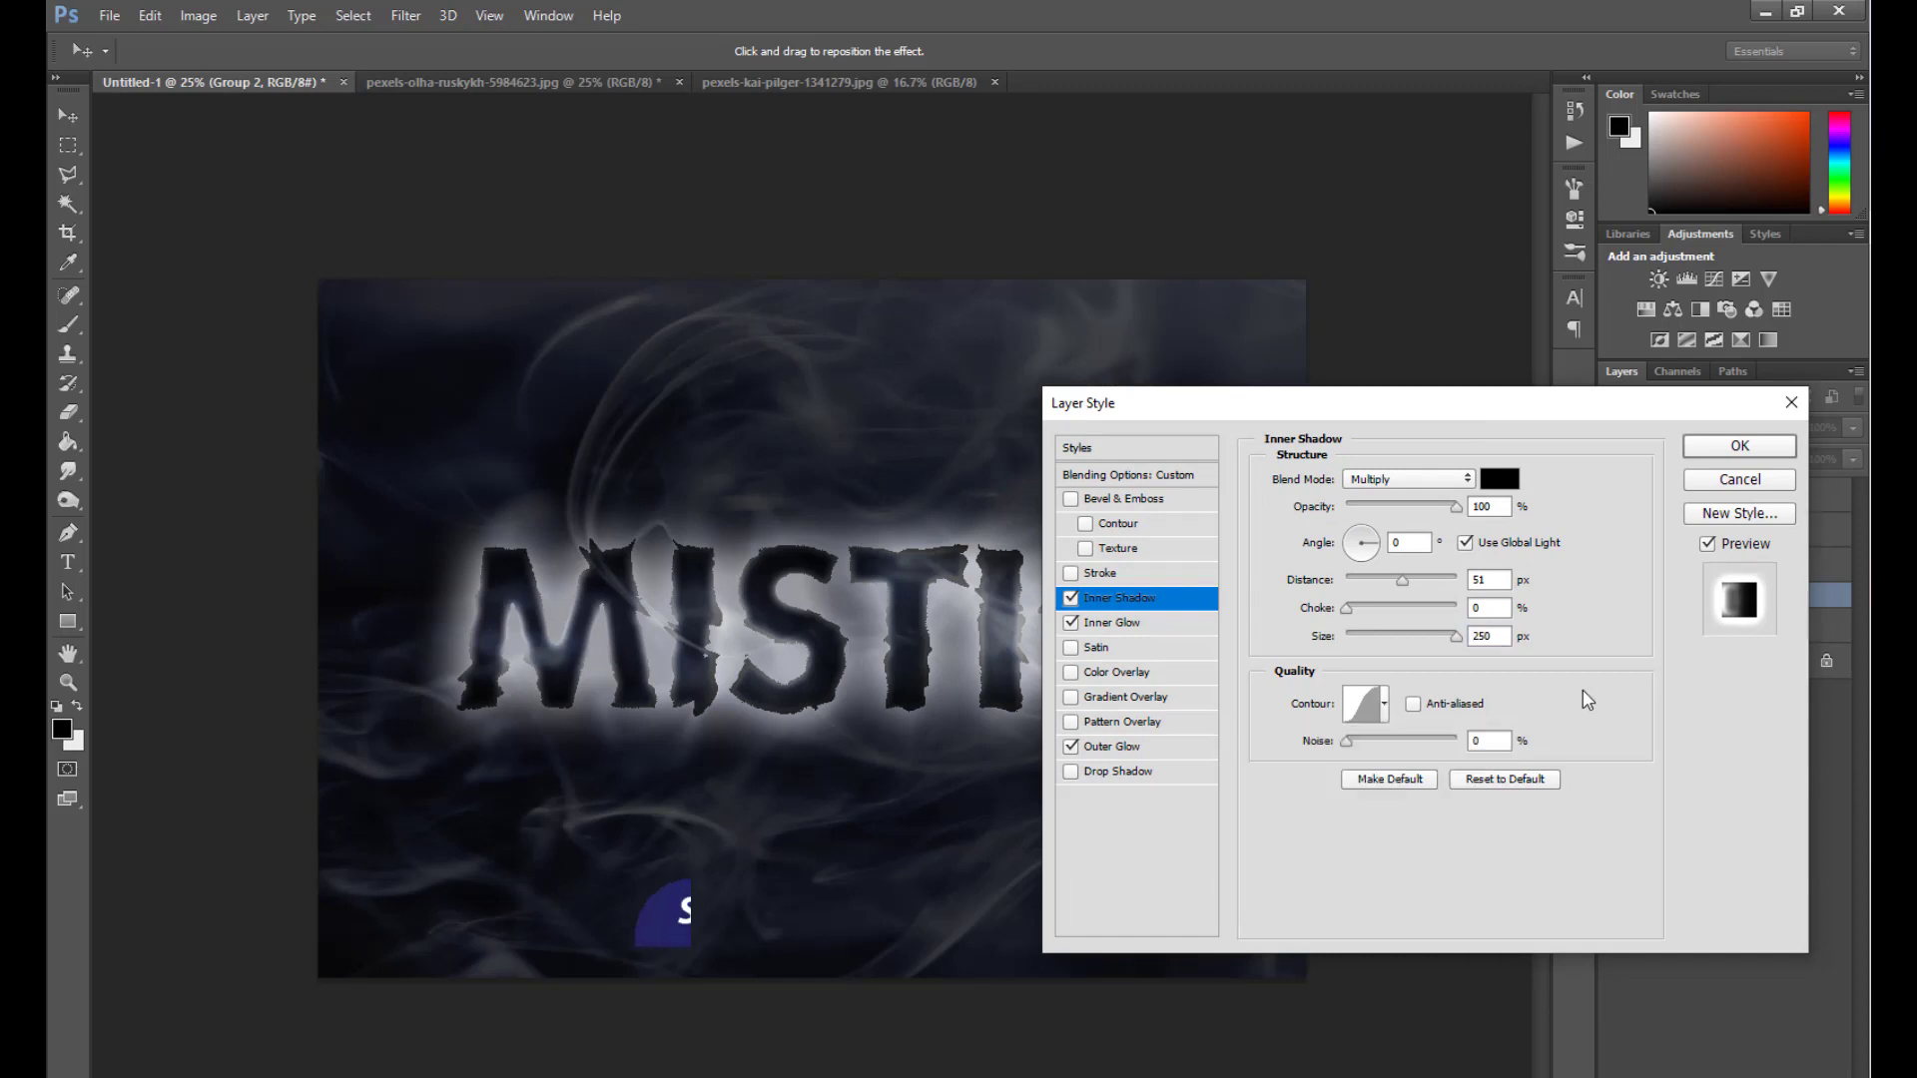
click(1715, 454)
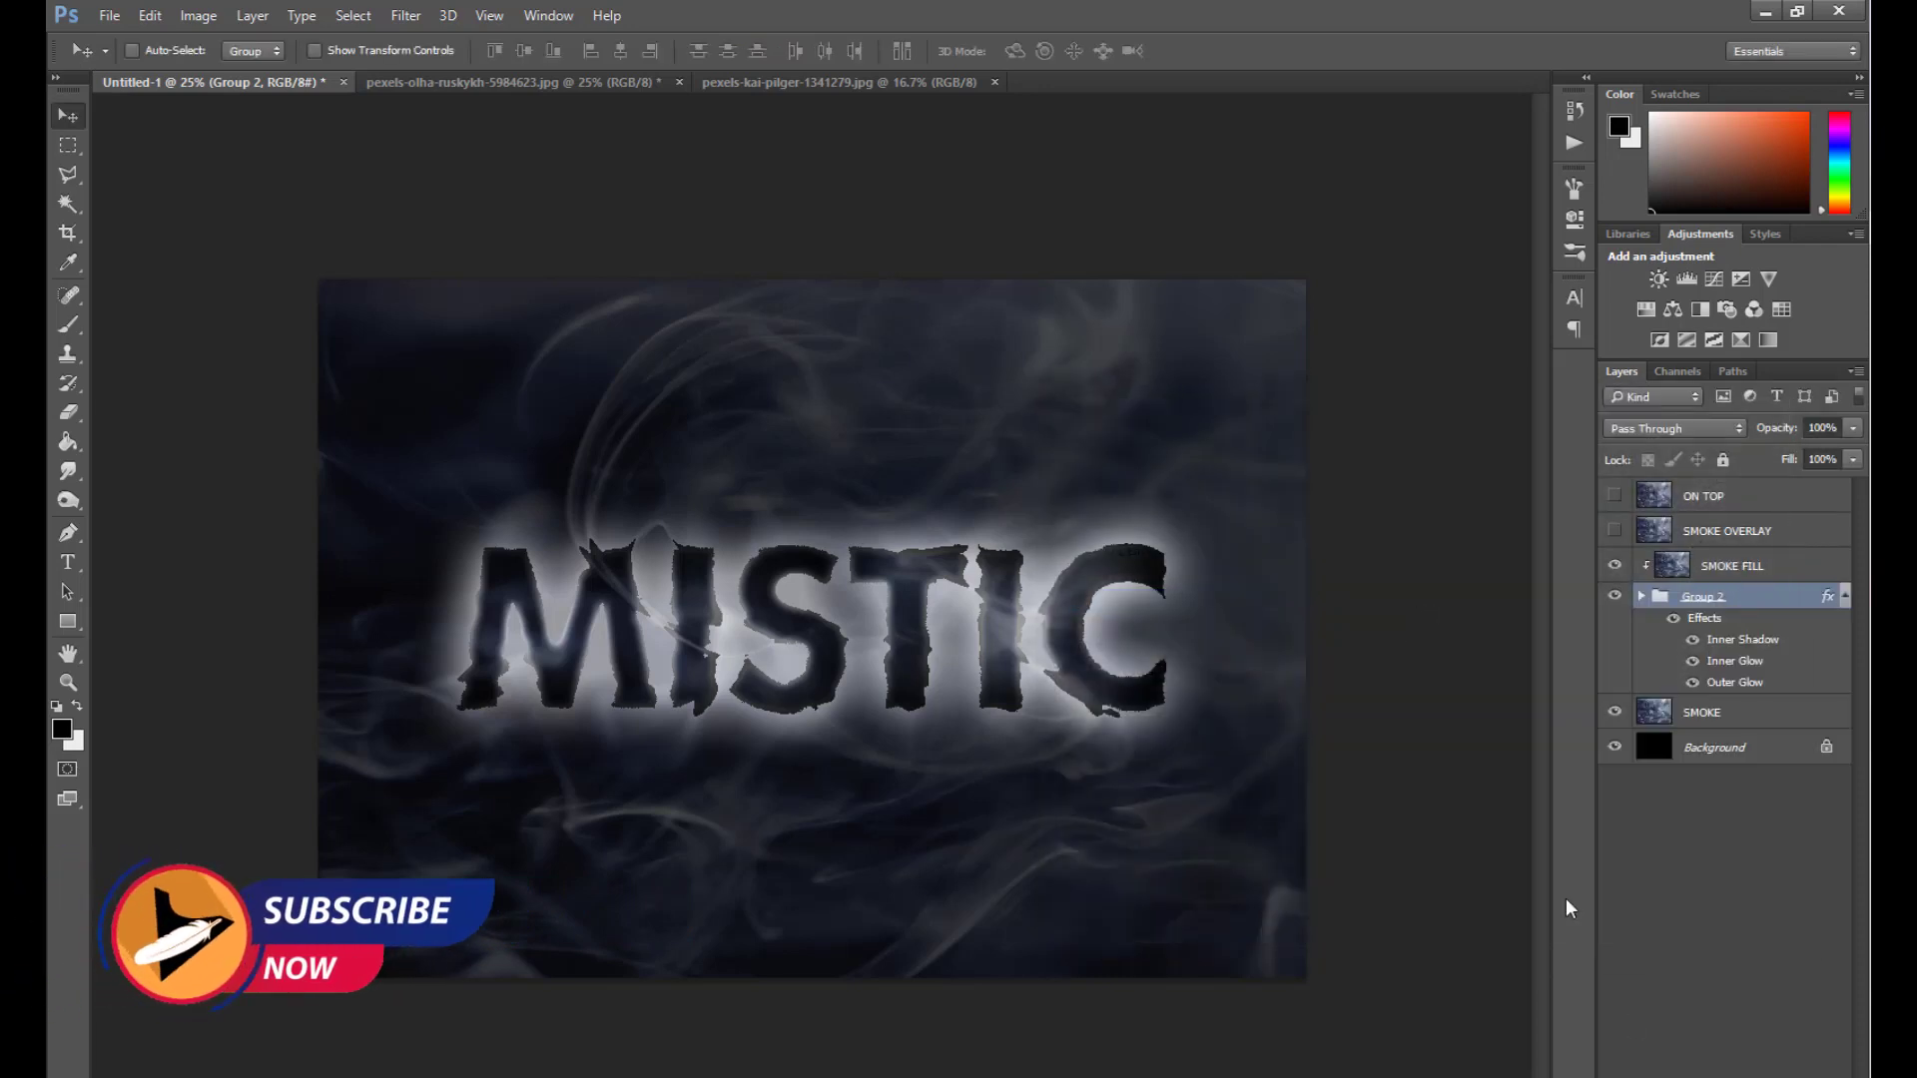
Show SMOKE OVERLAY in Overlay blend mode, then show and select the ON TOP layer.
click(1615, 531)
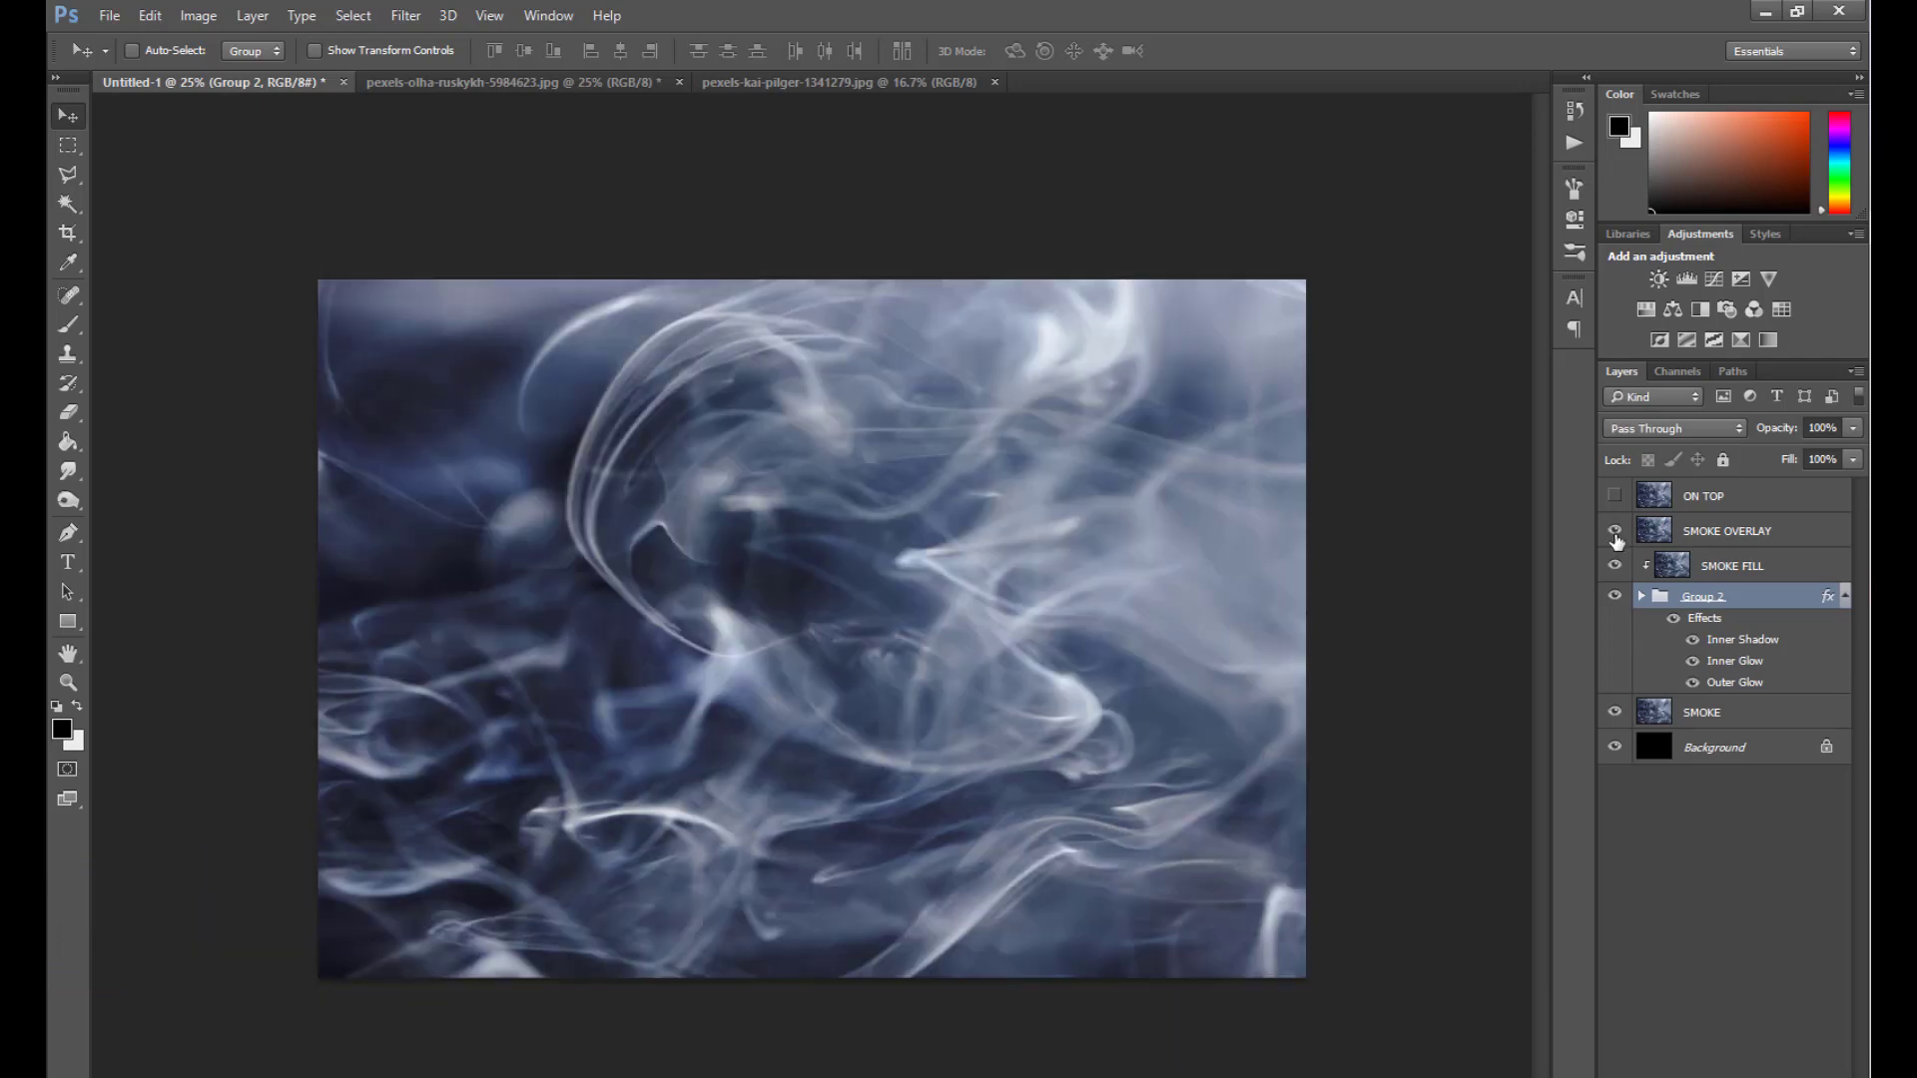
click(1689, 539)
click(1649, 427)
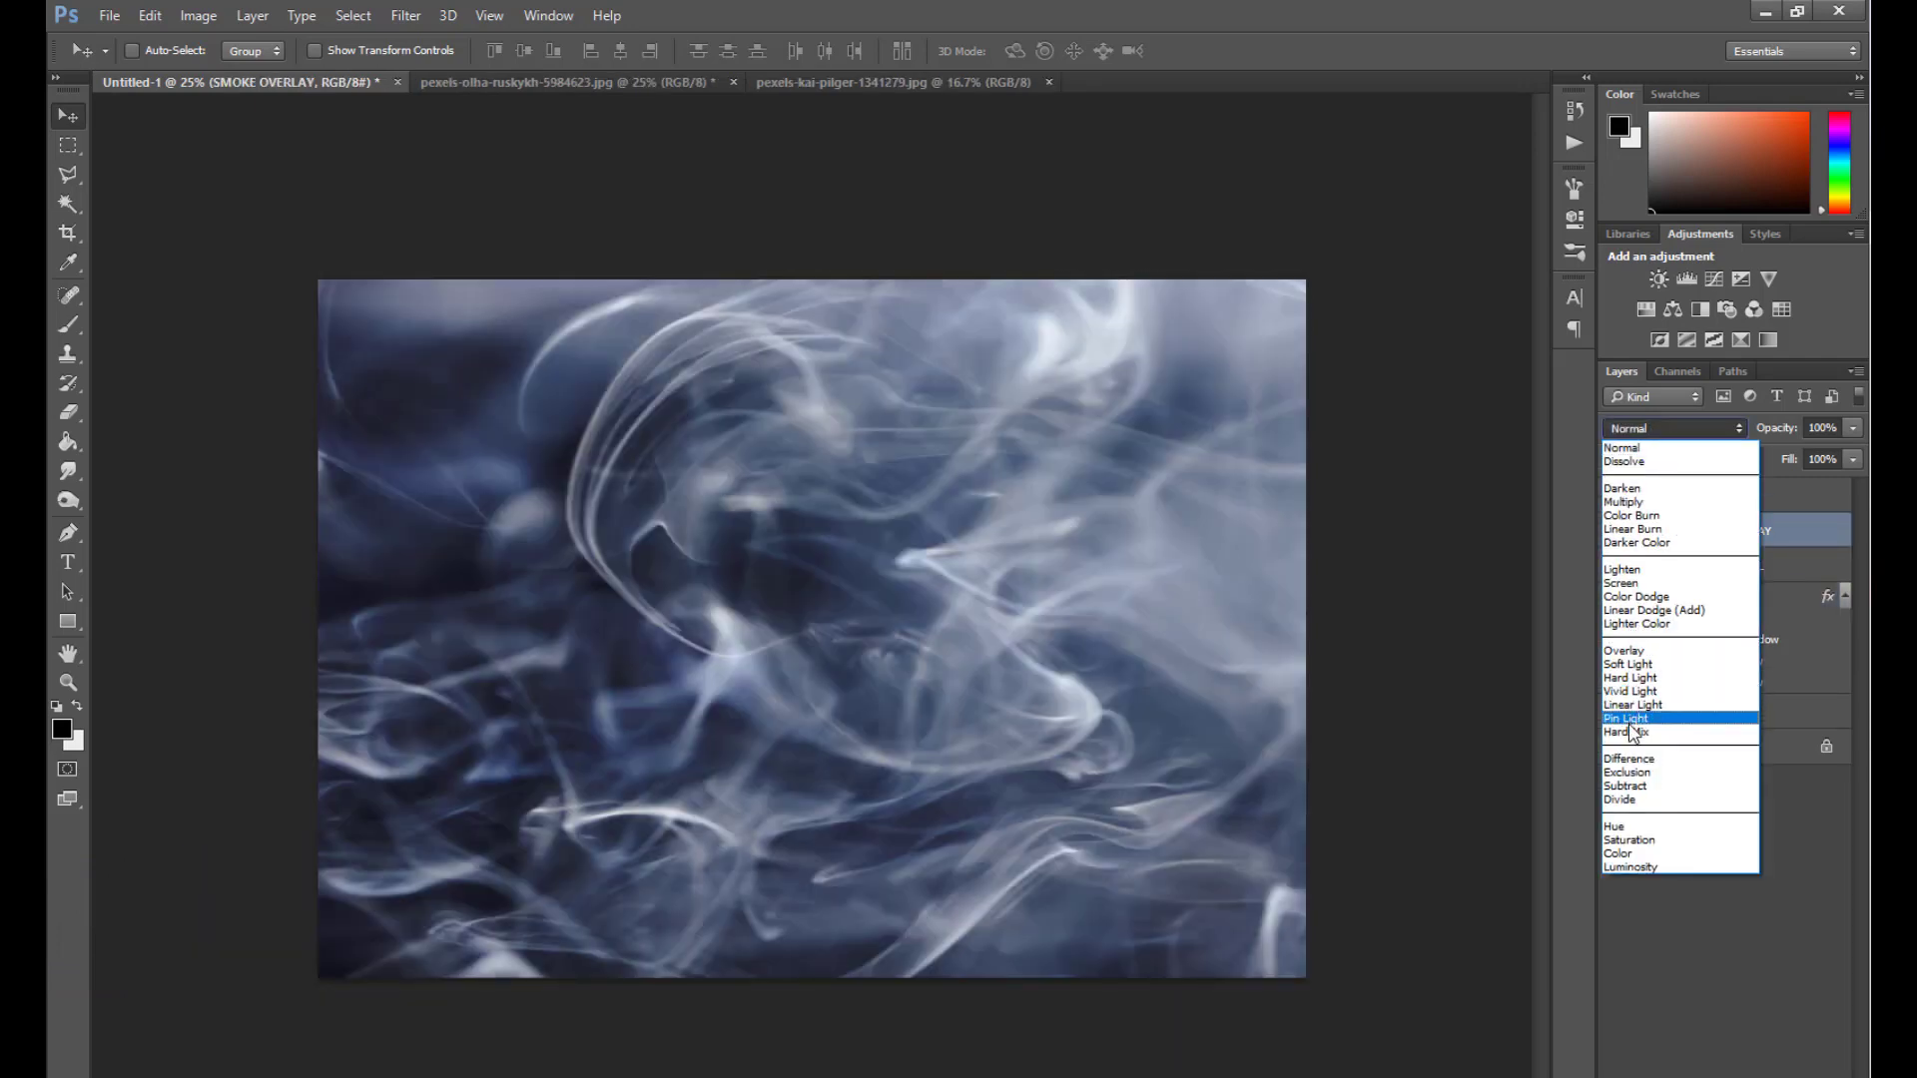
click(1633, 651)
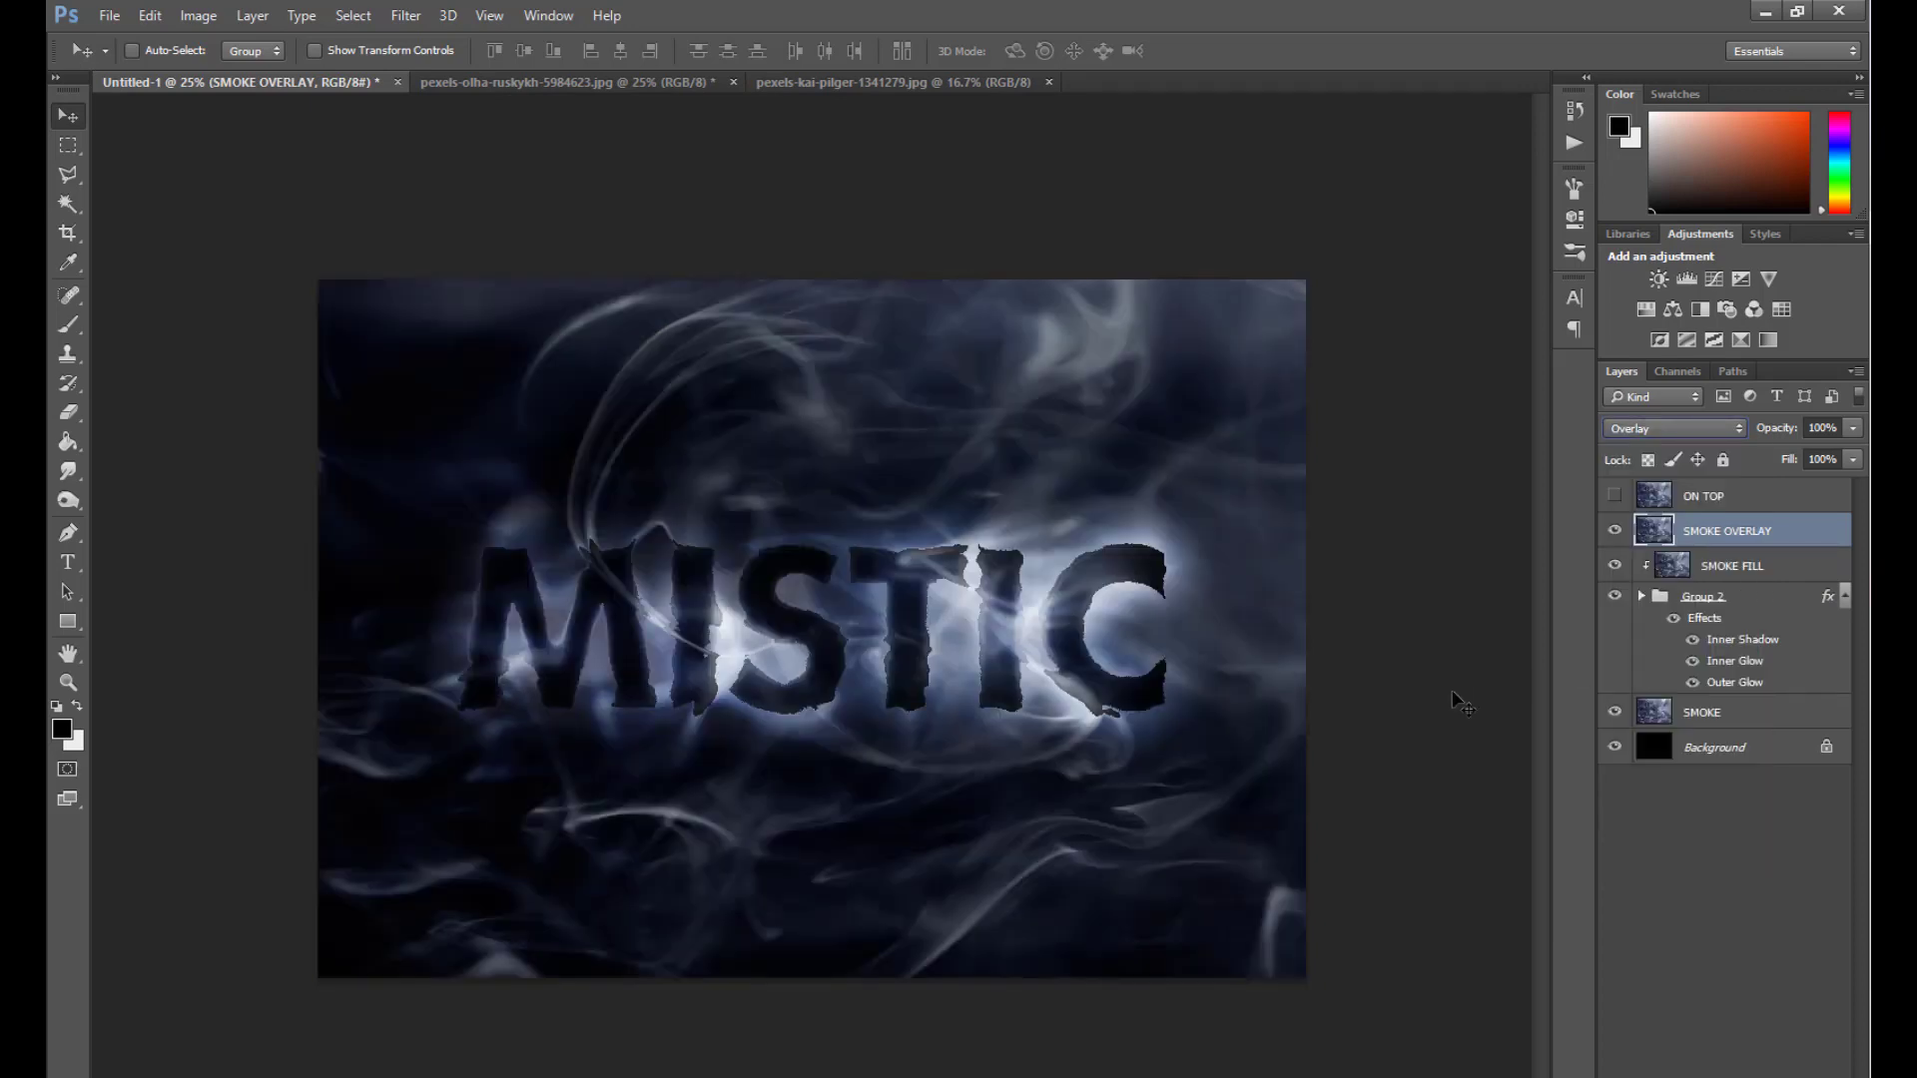
click(1616, 496)
click(1732, 497)
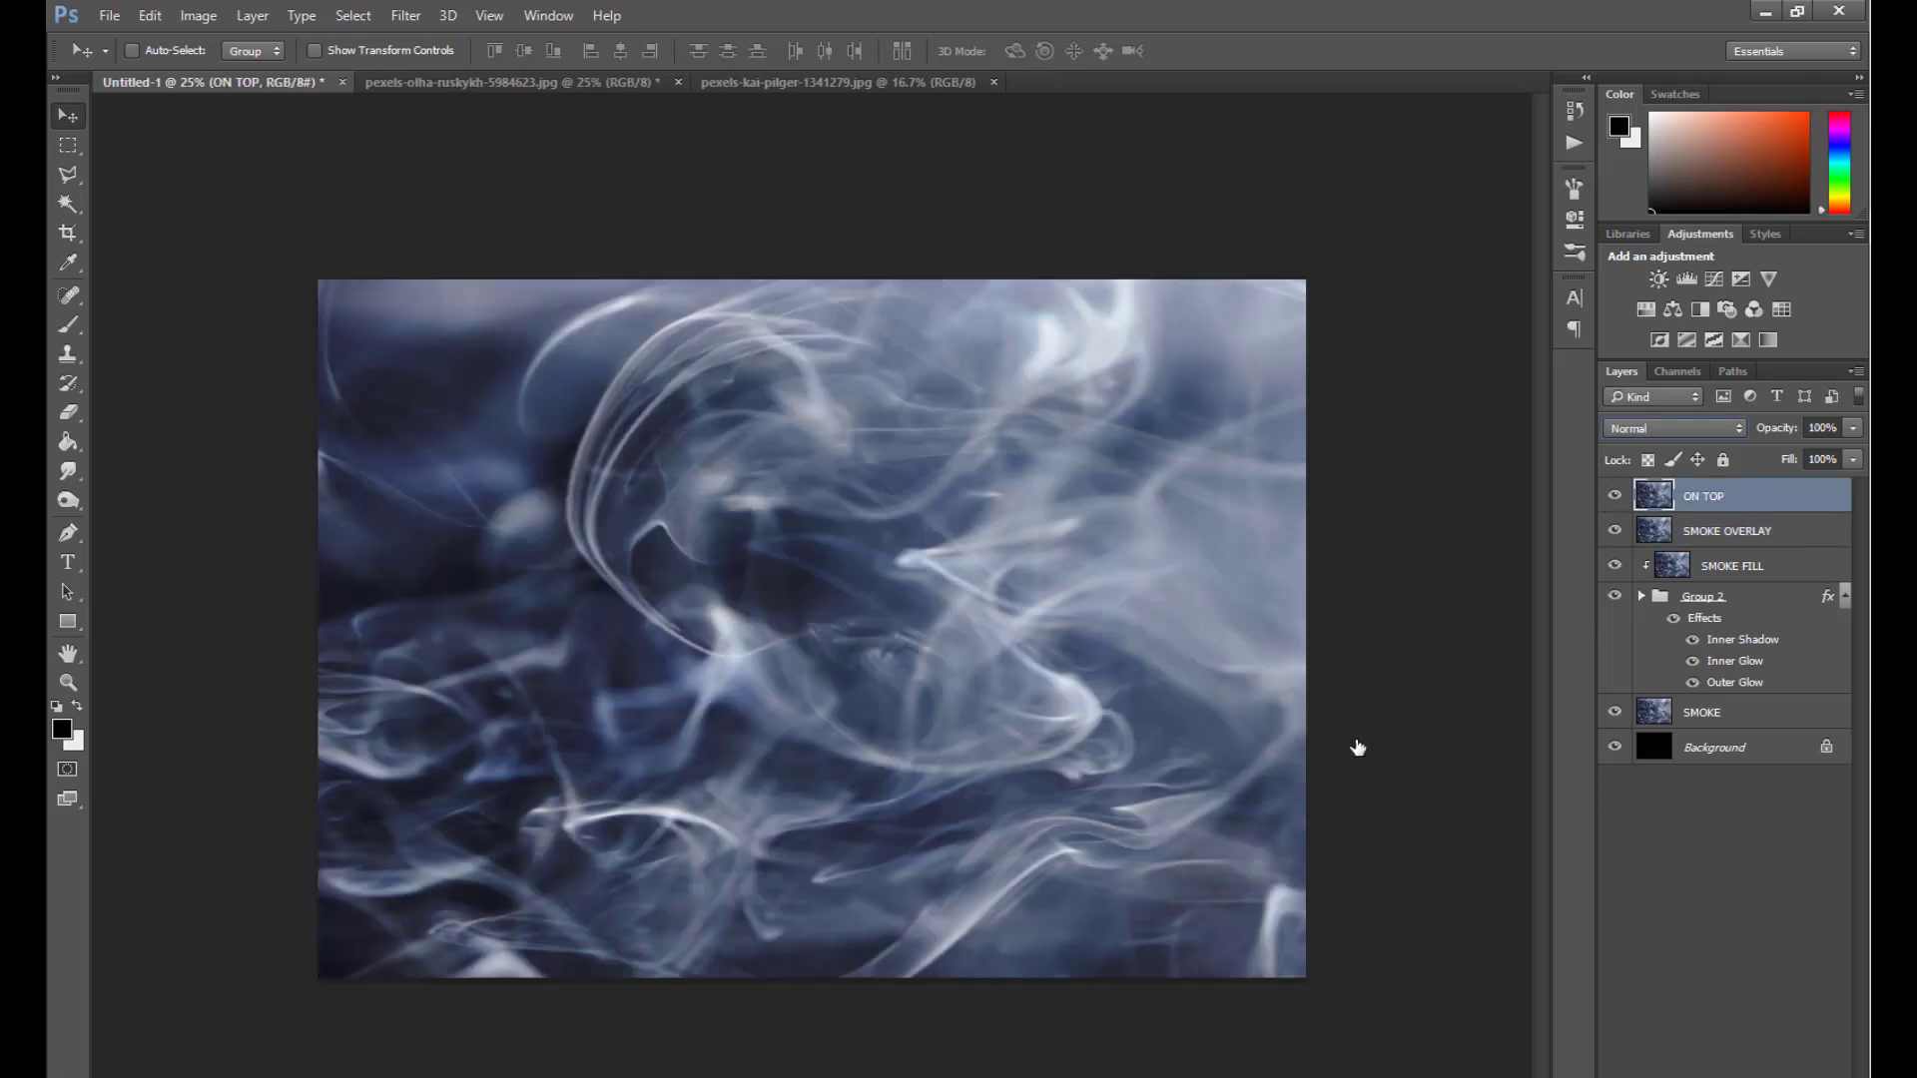
Set ON TOP's Blend If sliders to hide smoke over dark areas and fade its highlights.
key(h)
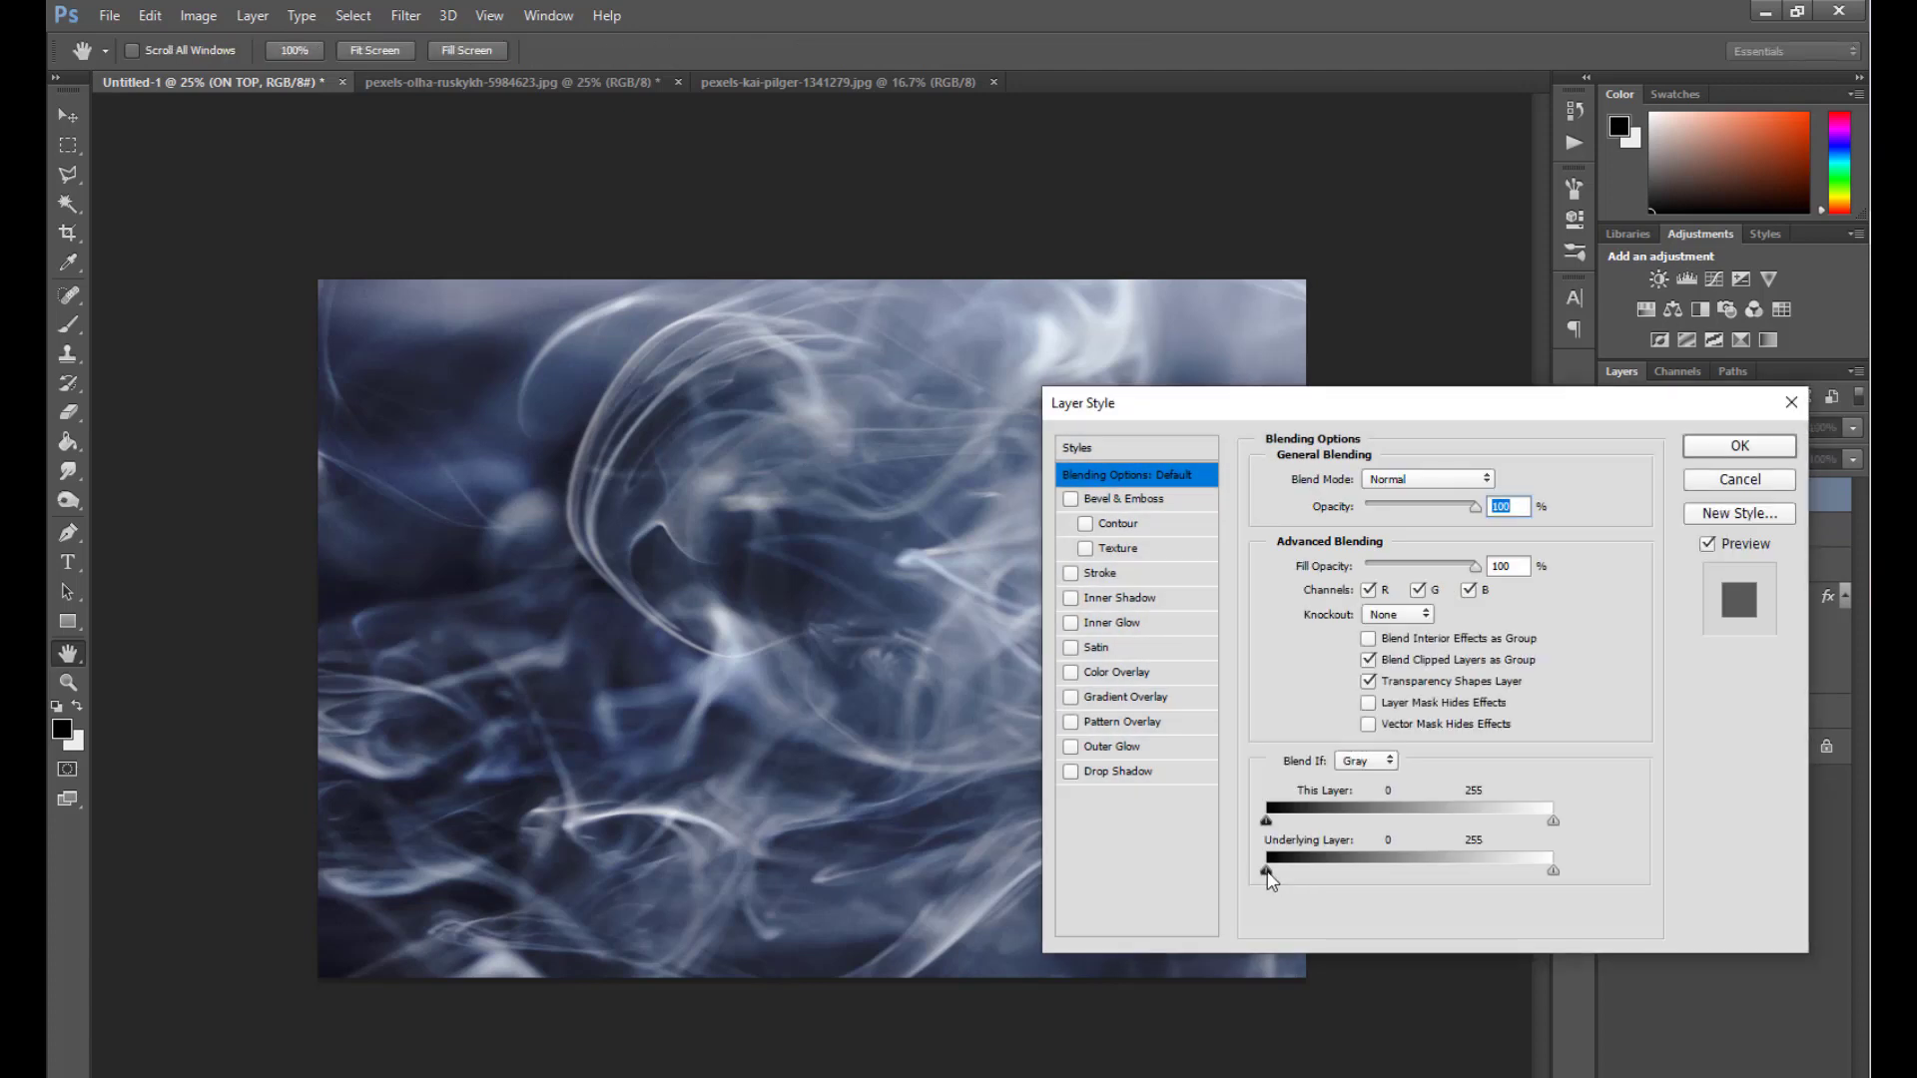
drag(1266, 872, 1318, 874)
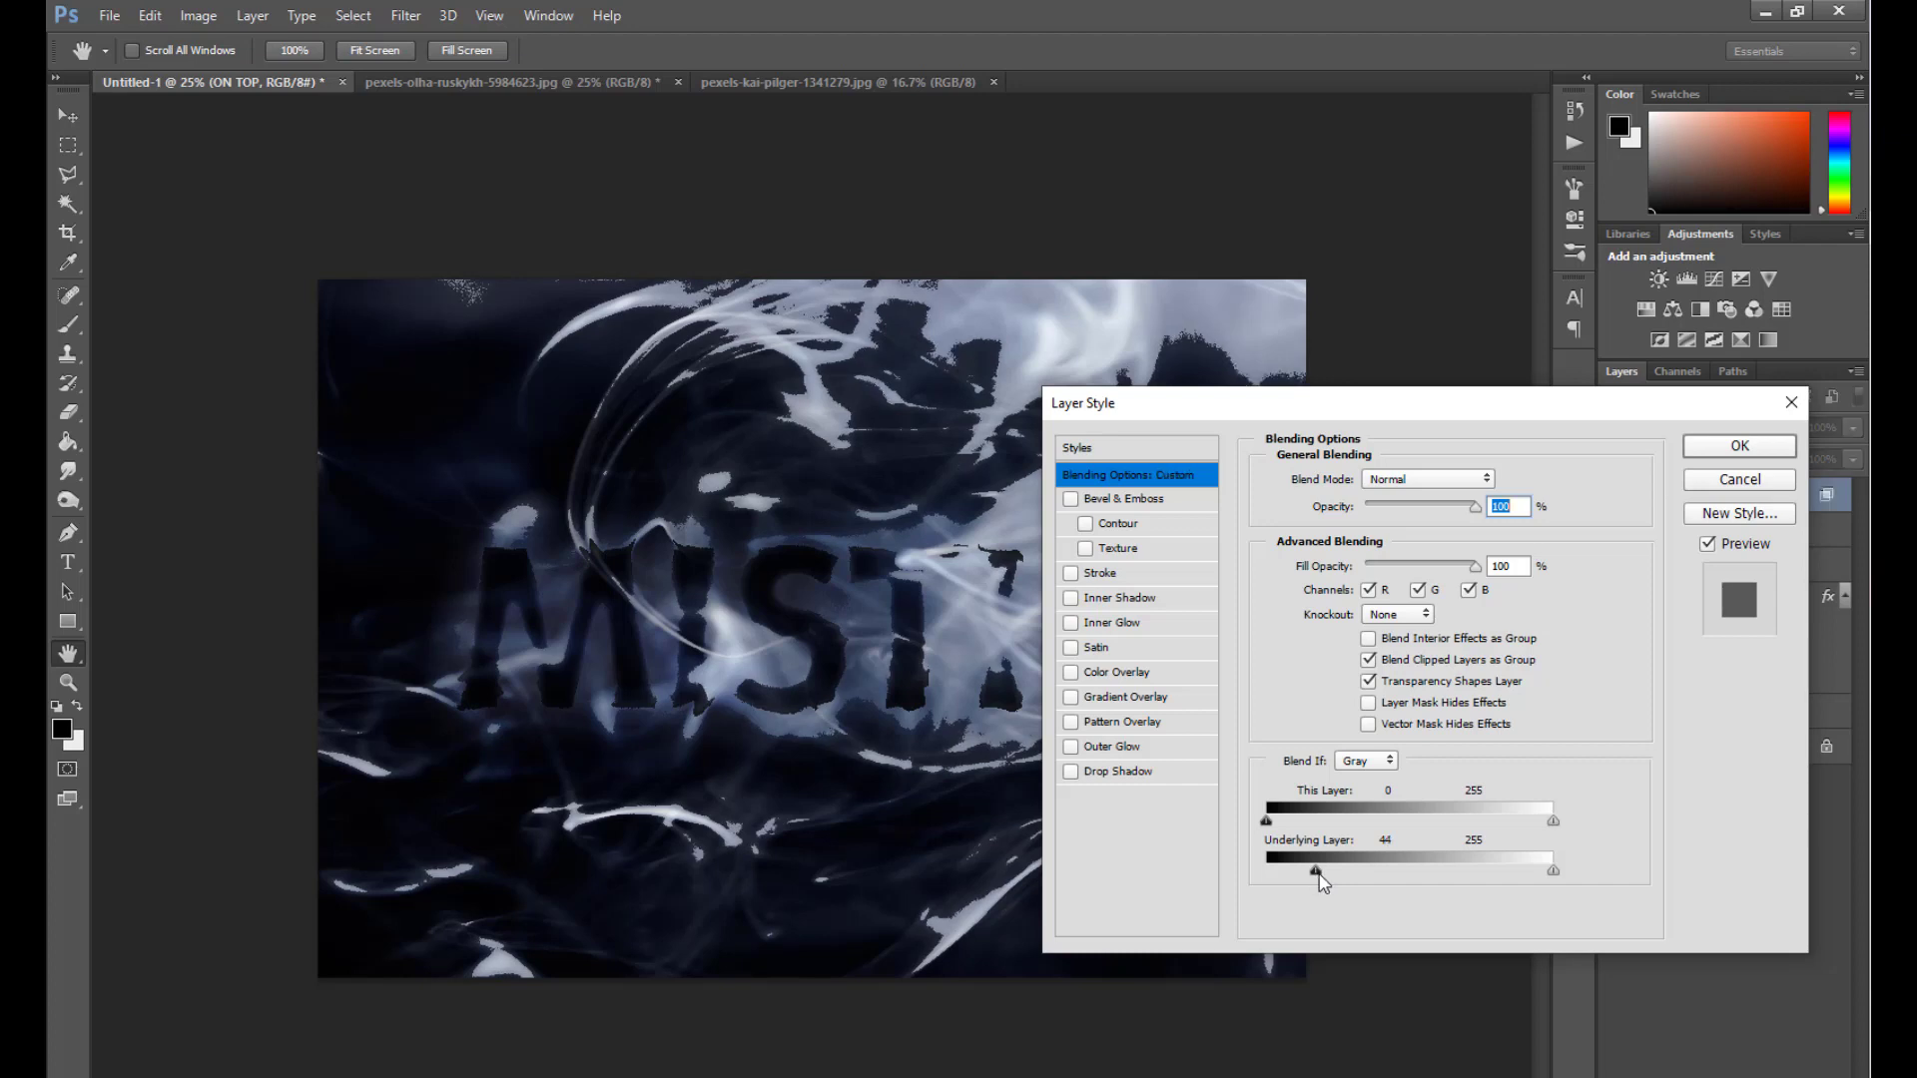
mouse_move(1317, 871)
mouse_down()
mouse_move(1367, 877)
mouse_move(1320, 877)
mouse_move(1335, 869)
mouse_up()
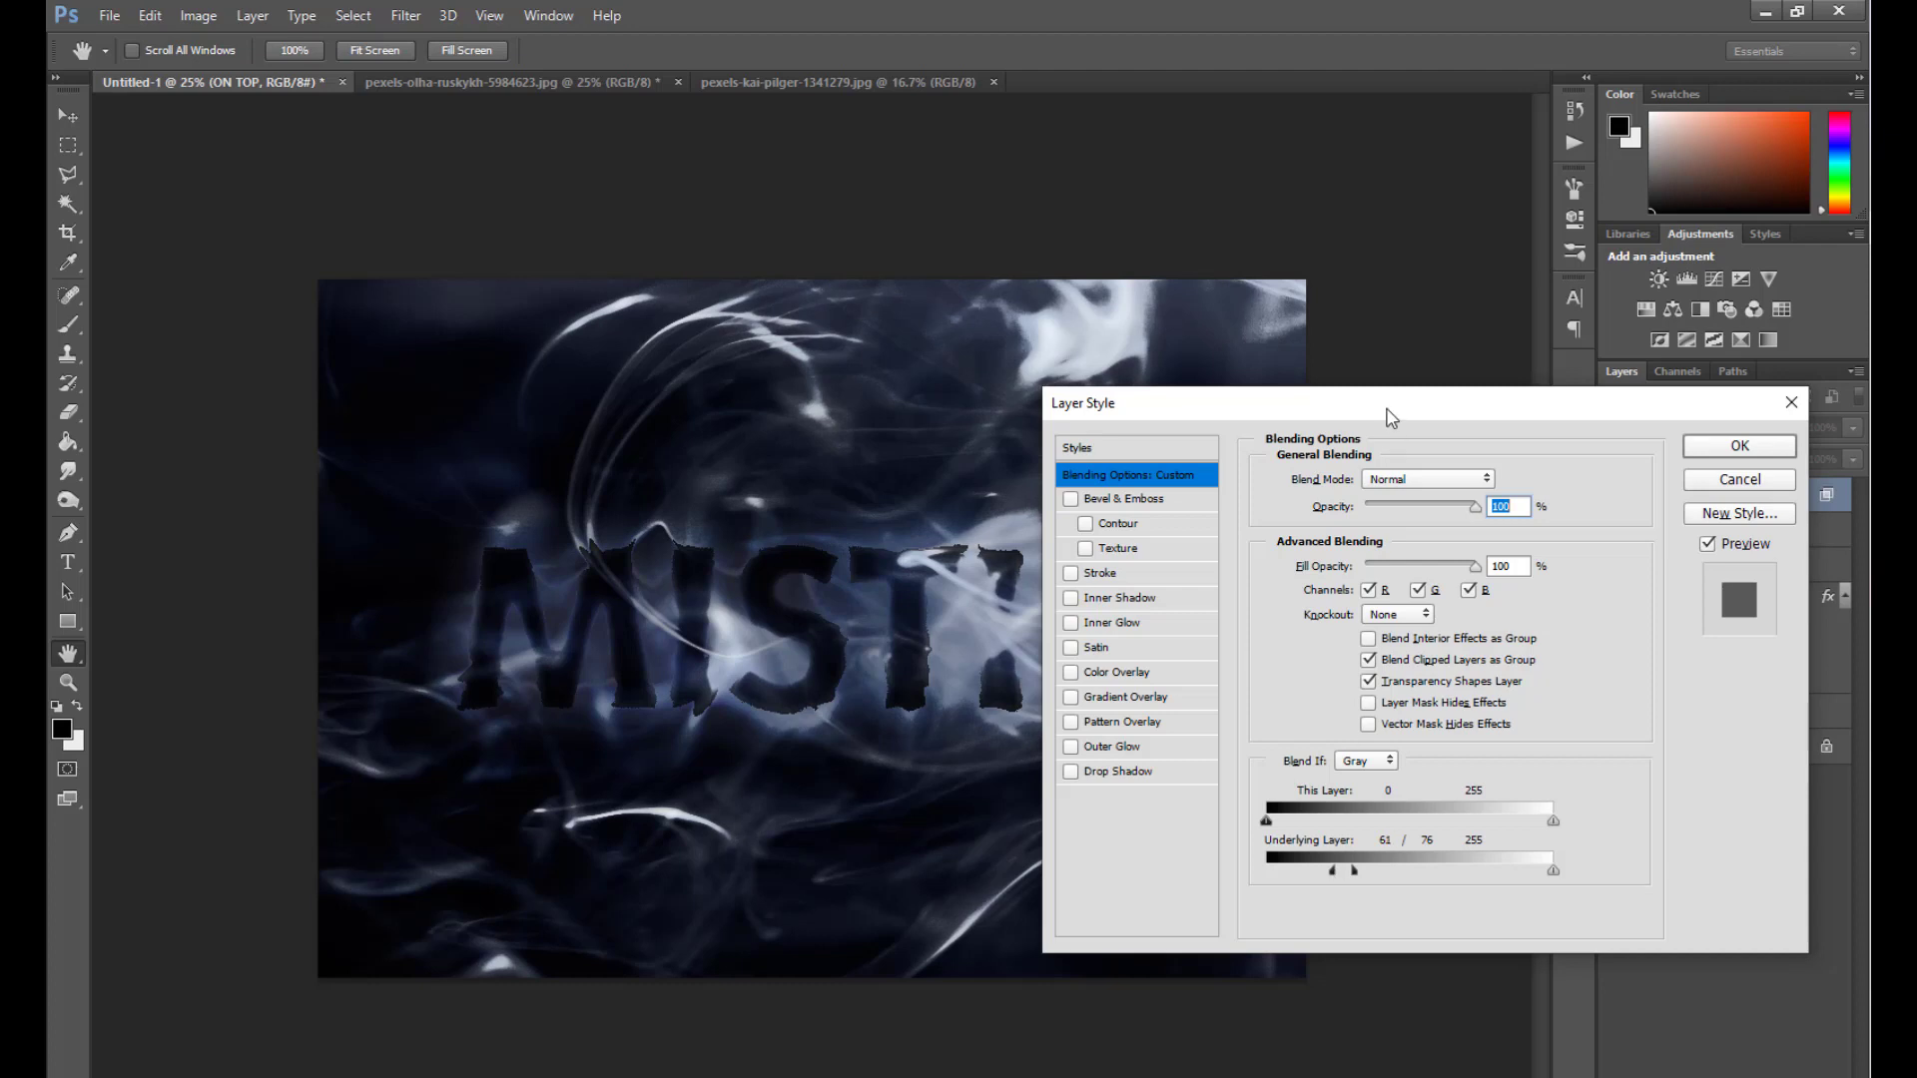
drag(1391, 417, 1389, 463)
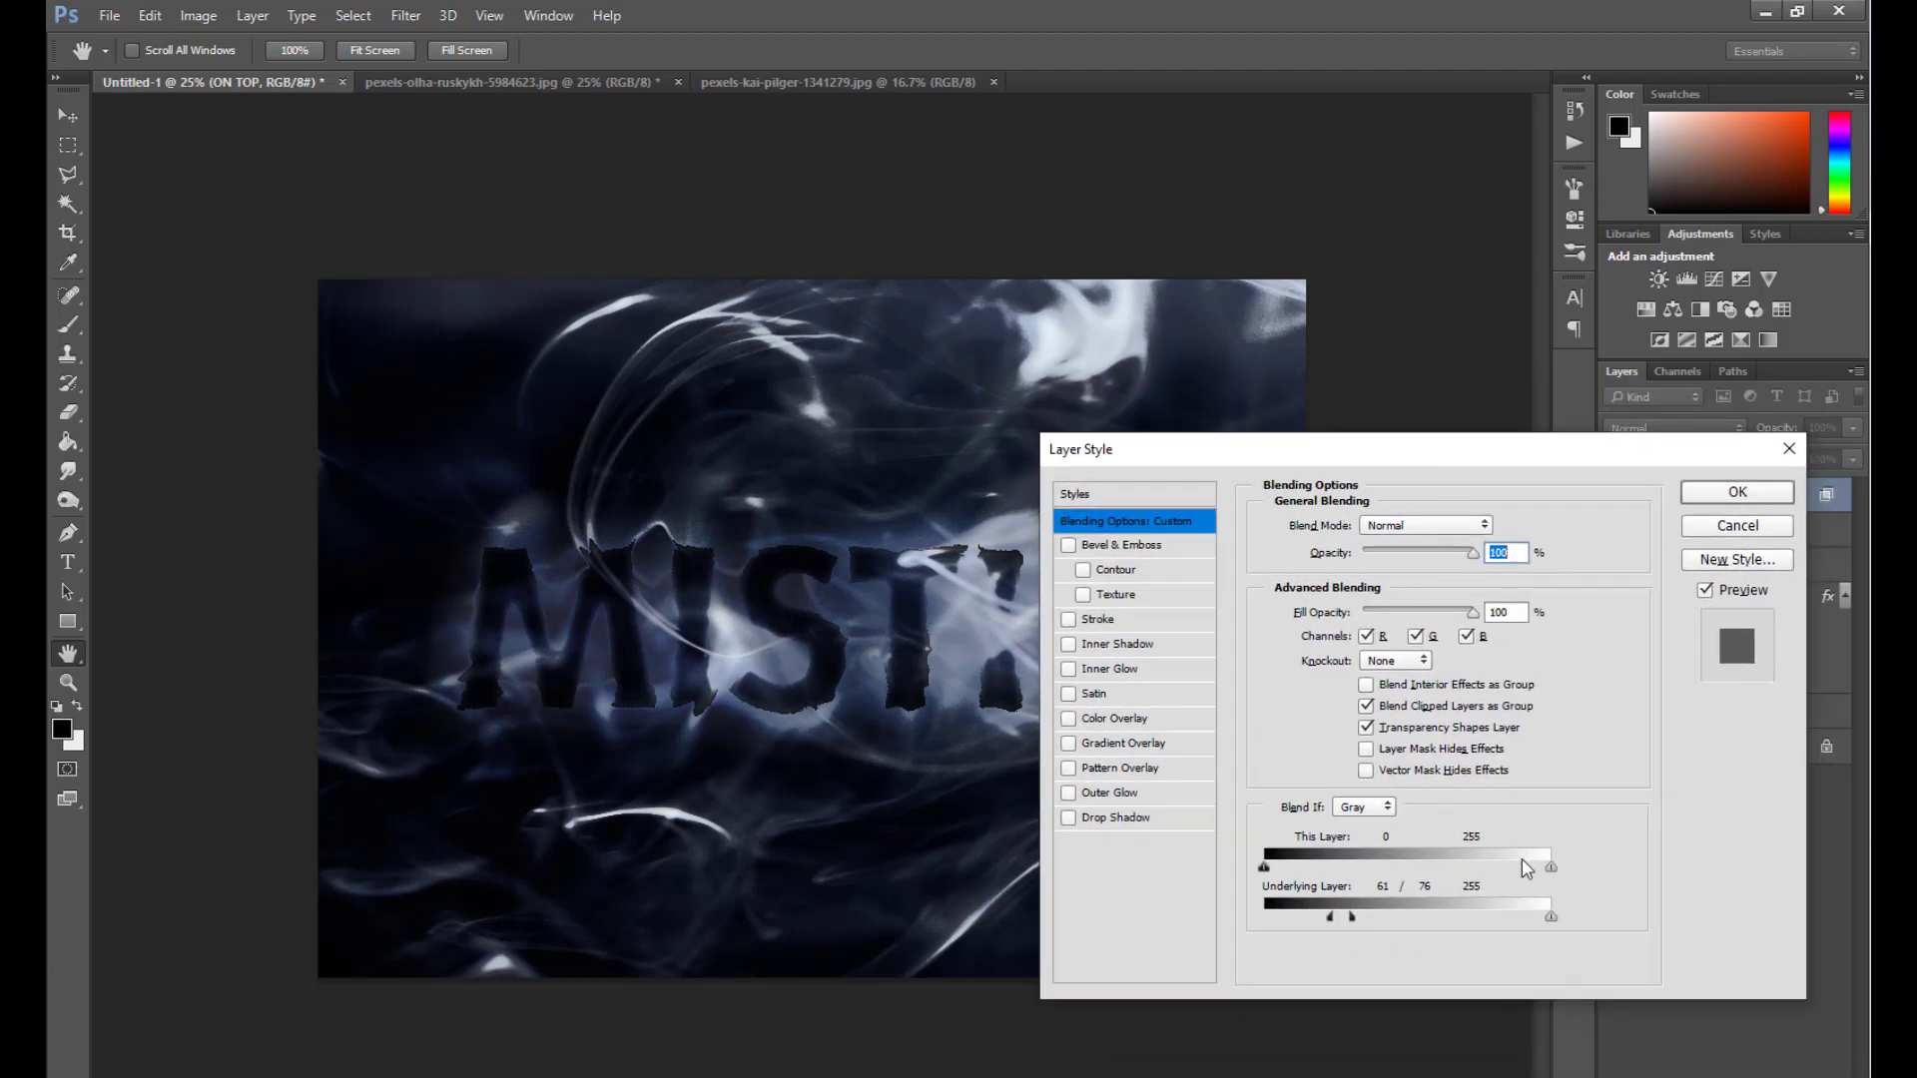
drag(1549, 865, 1429, 877)
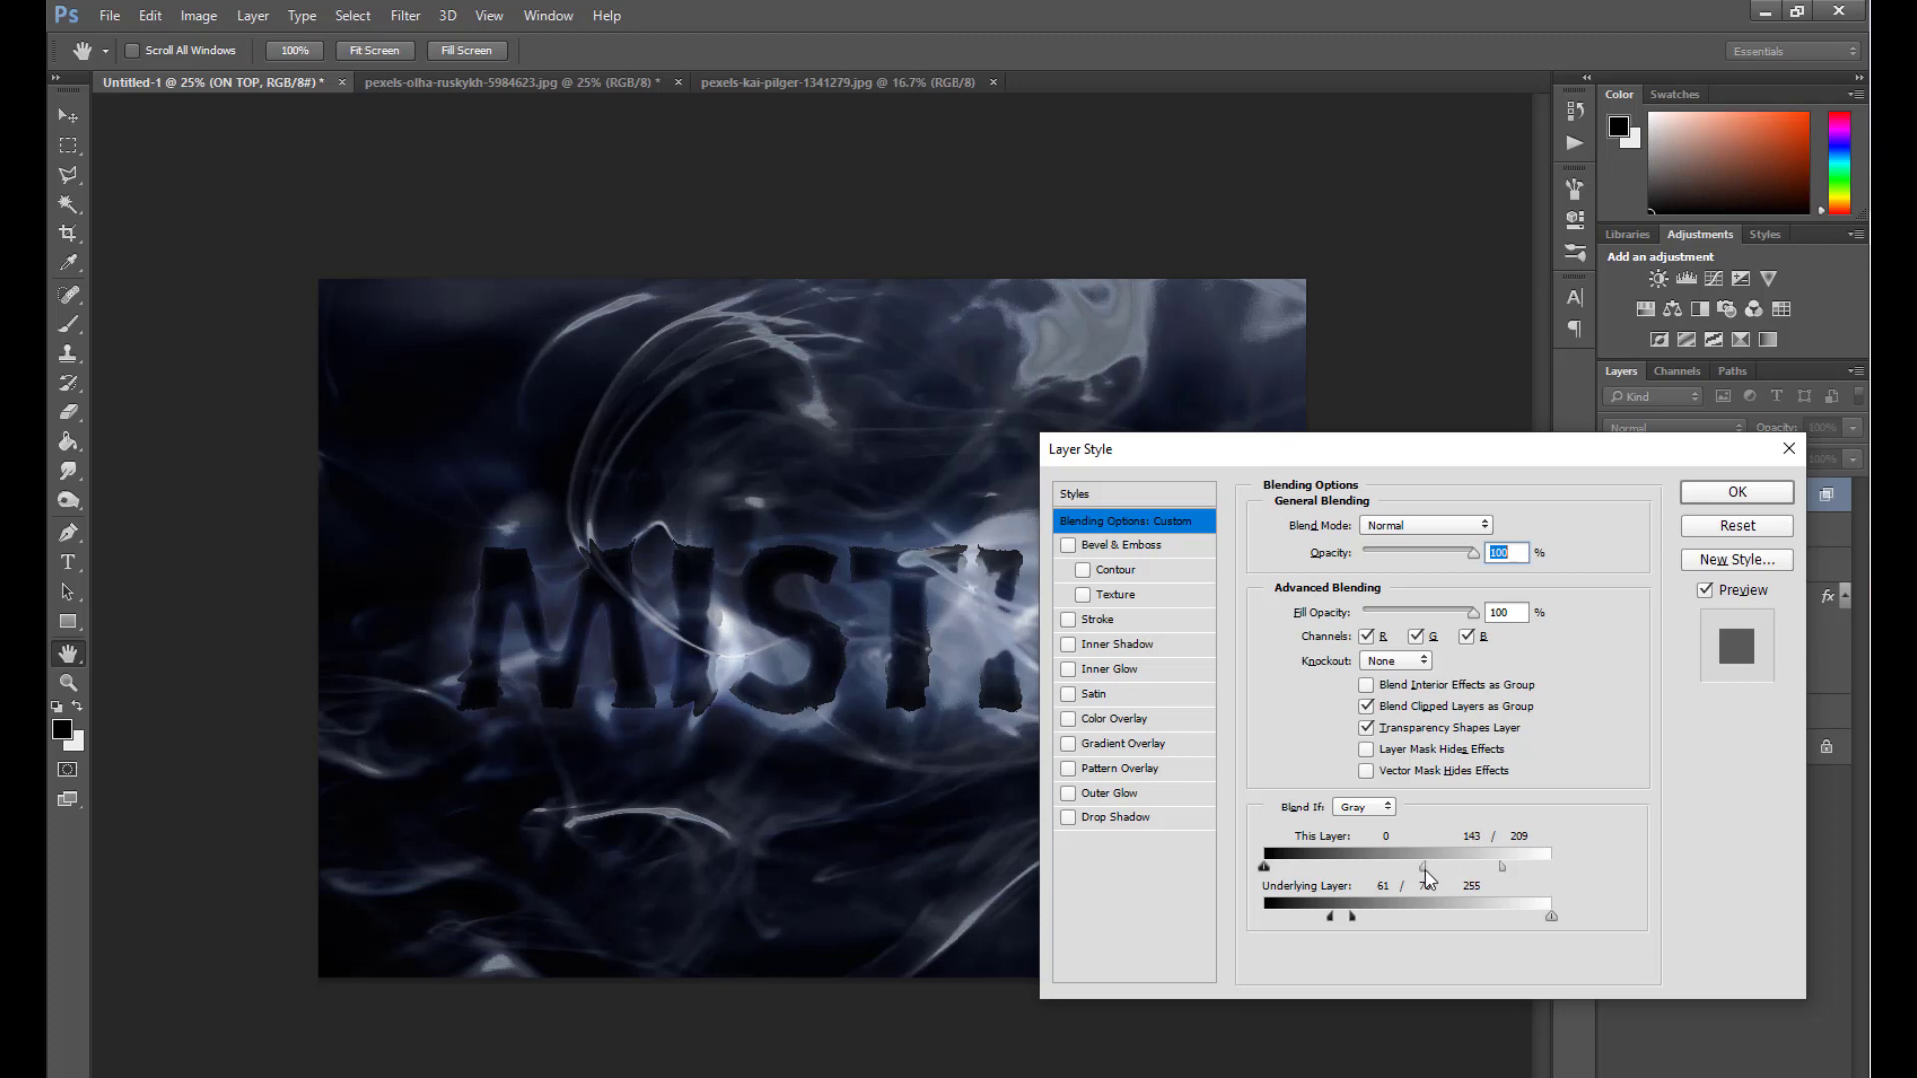
mouse_move(1686, 442)
mouse_down()
mouse_move(1586, 784)
mouse_move(1701, 409)
mouse_up()
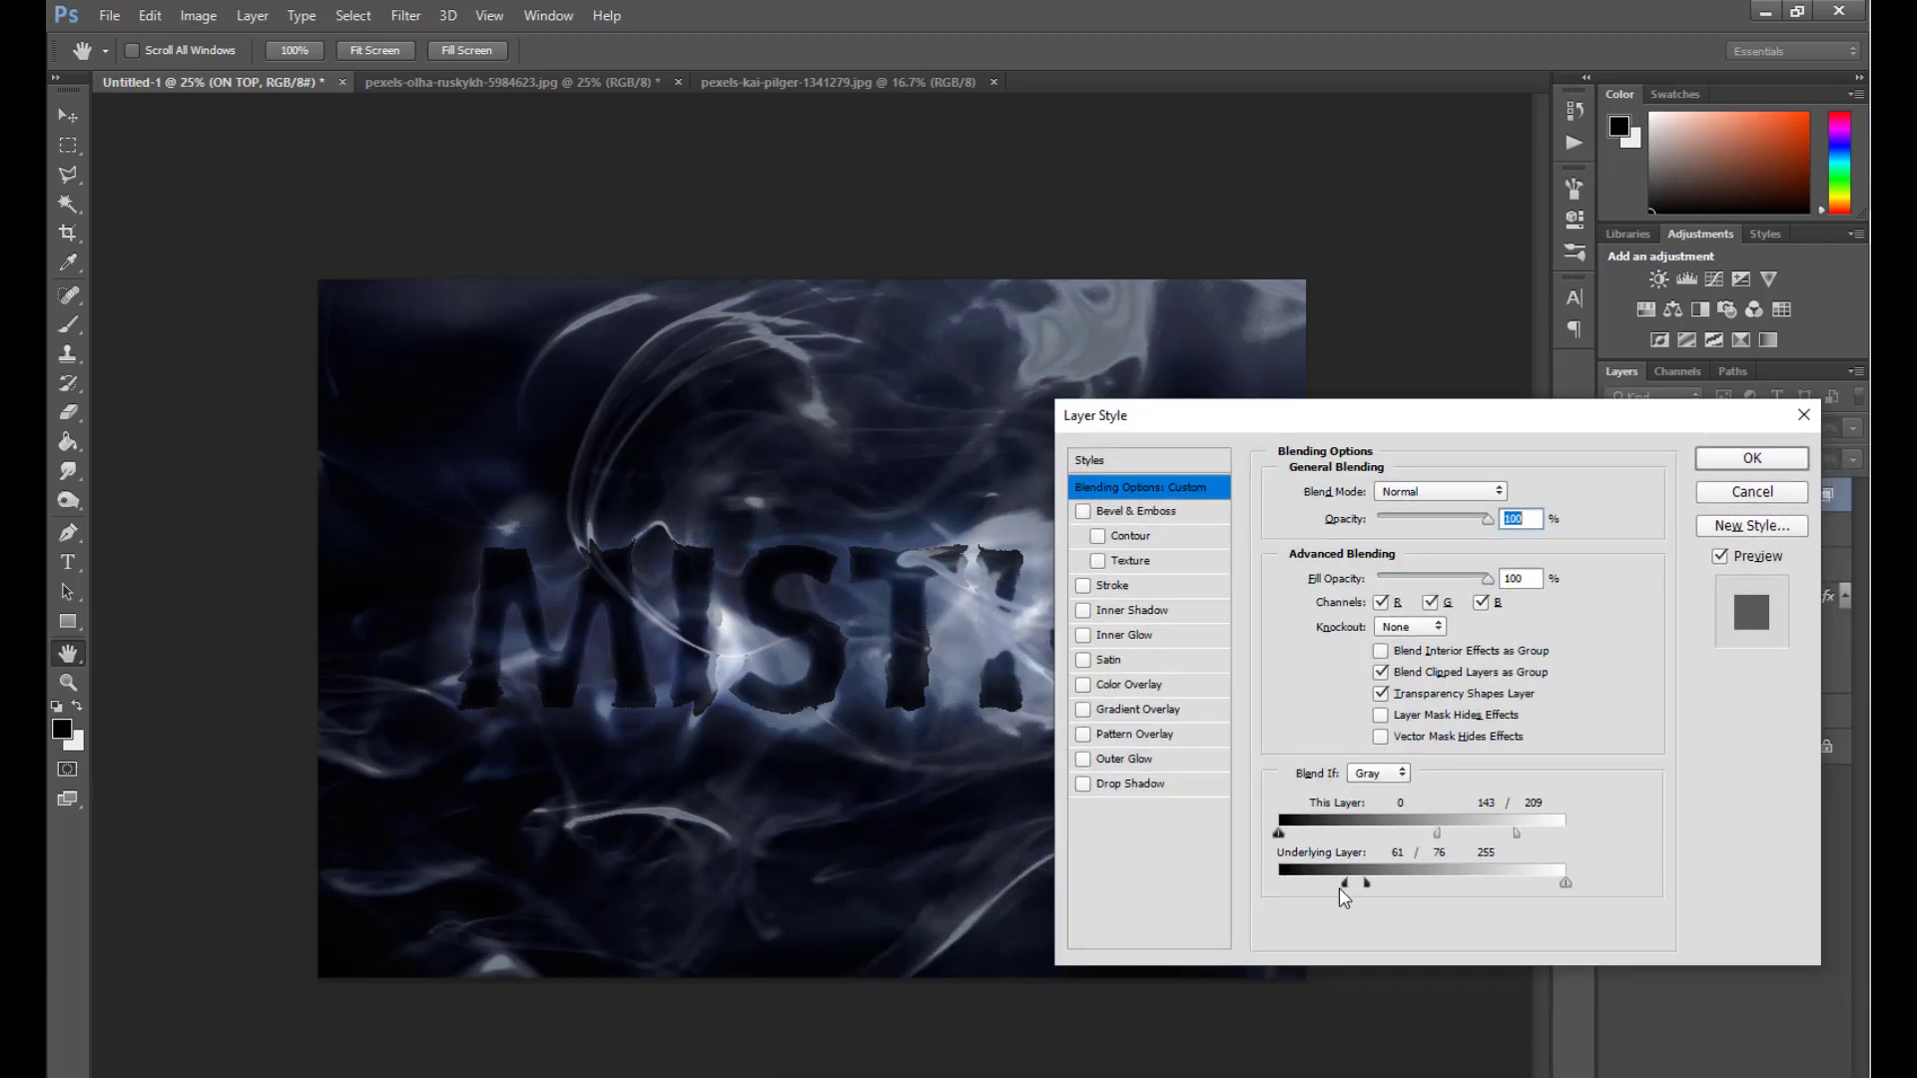
drag(1345, 884, 1372, 885)
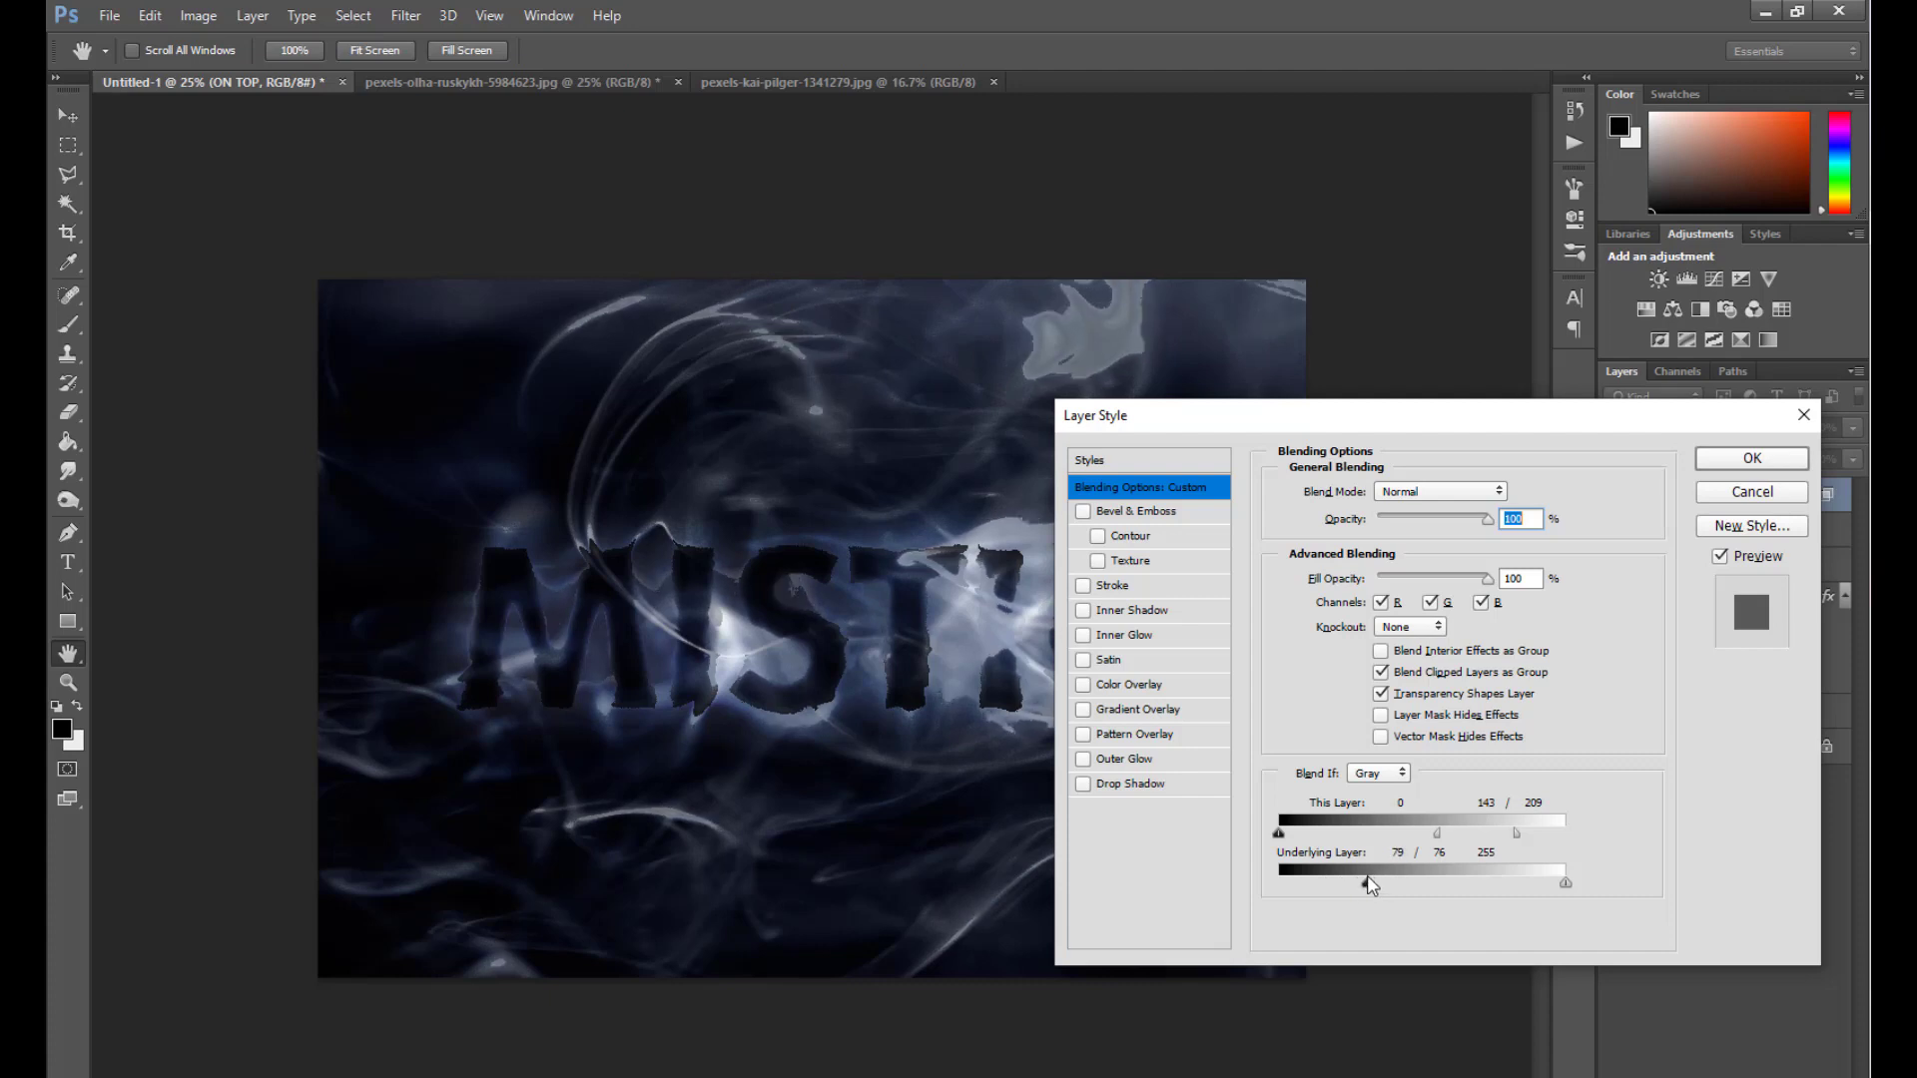
mouse_move(1374, 885)
mouse_down()
mouse_move(1341, 884)
mouse_move(1432, 889)
mouse_move(1406, 895)
mouse_up()
key(alt)
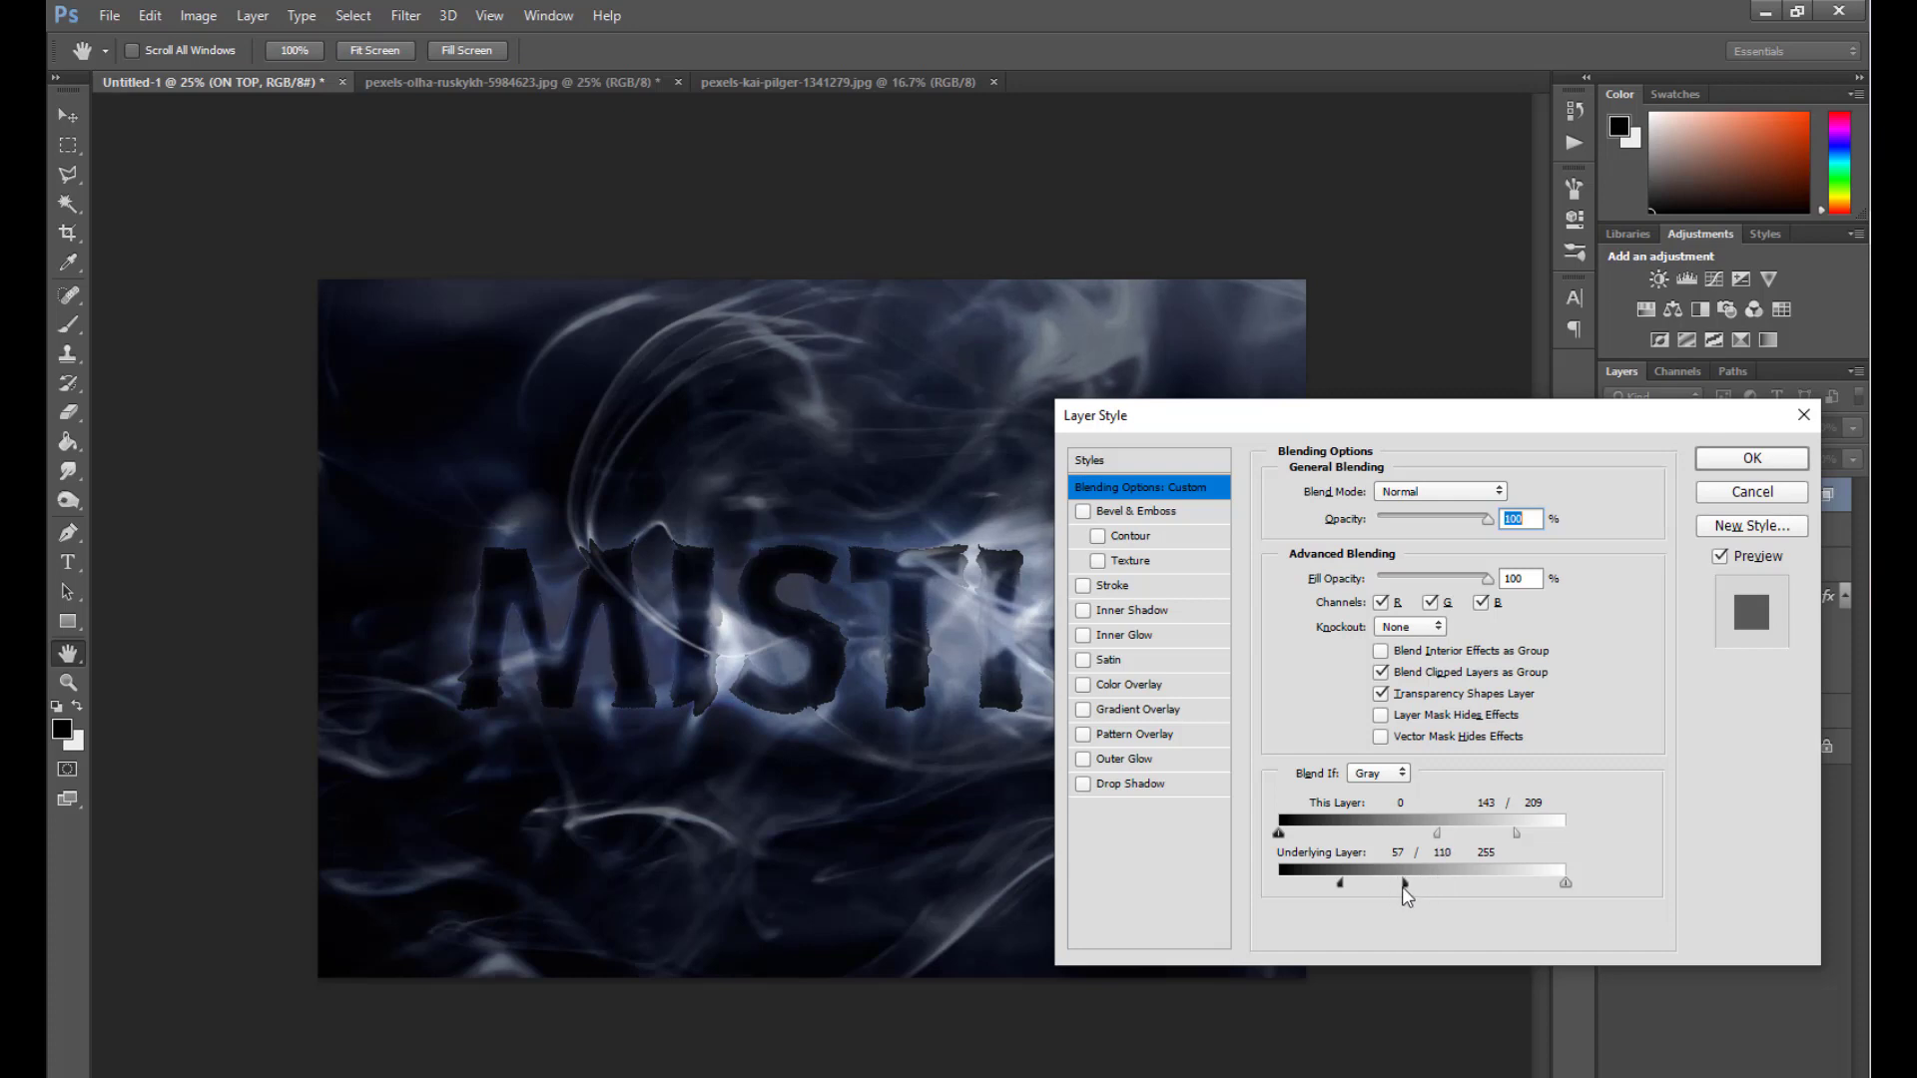
click(1767, 459)
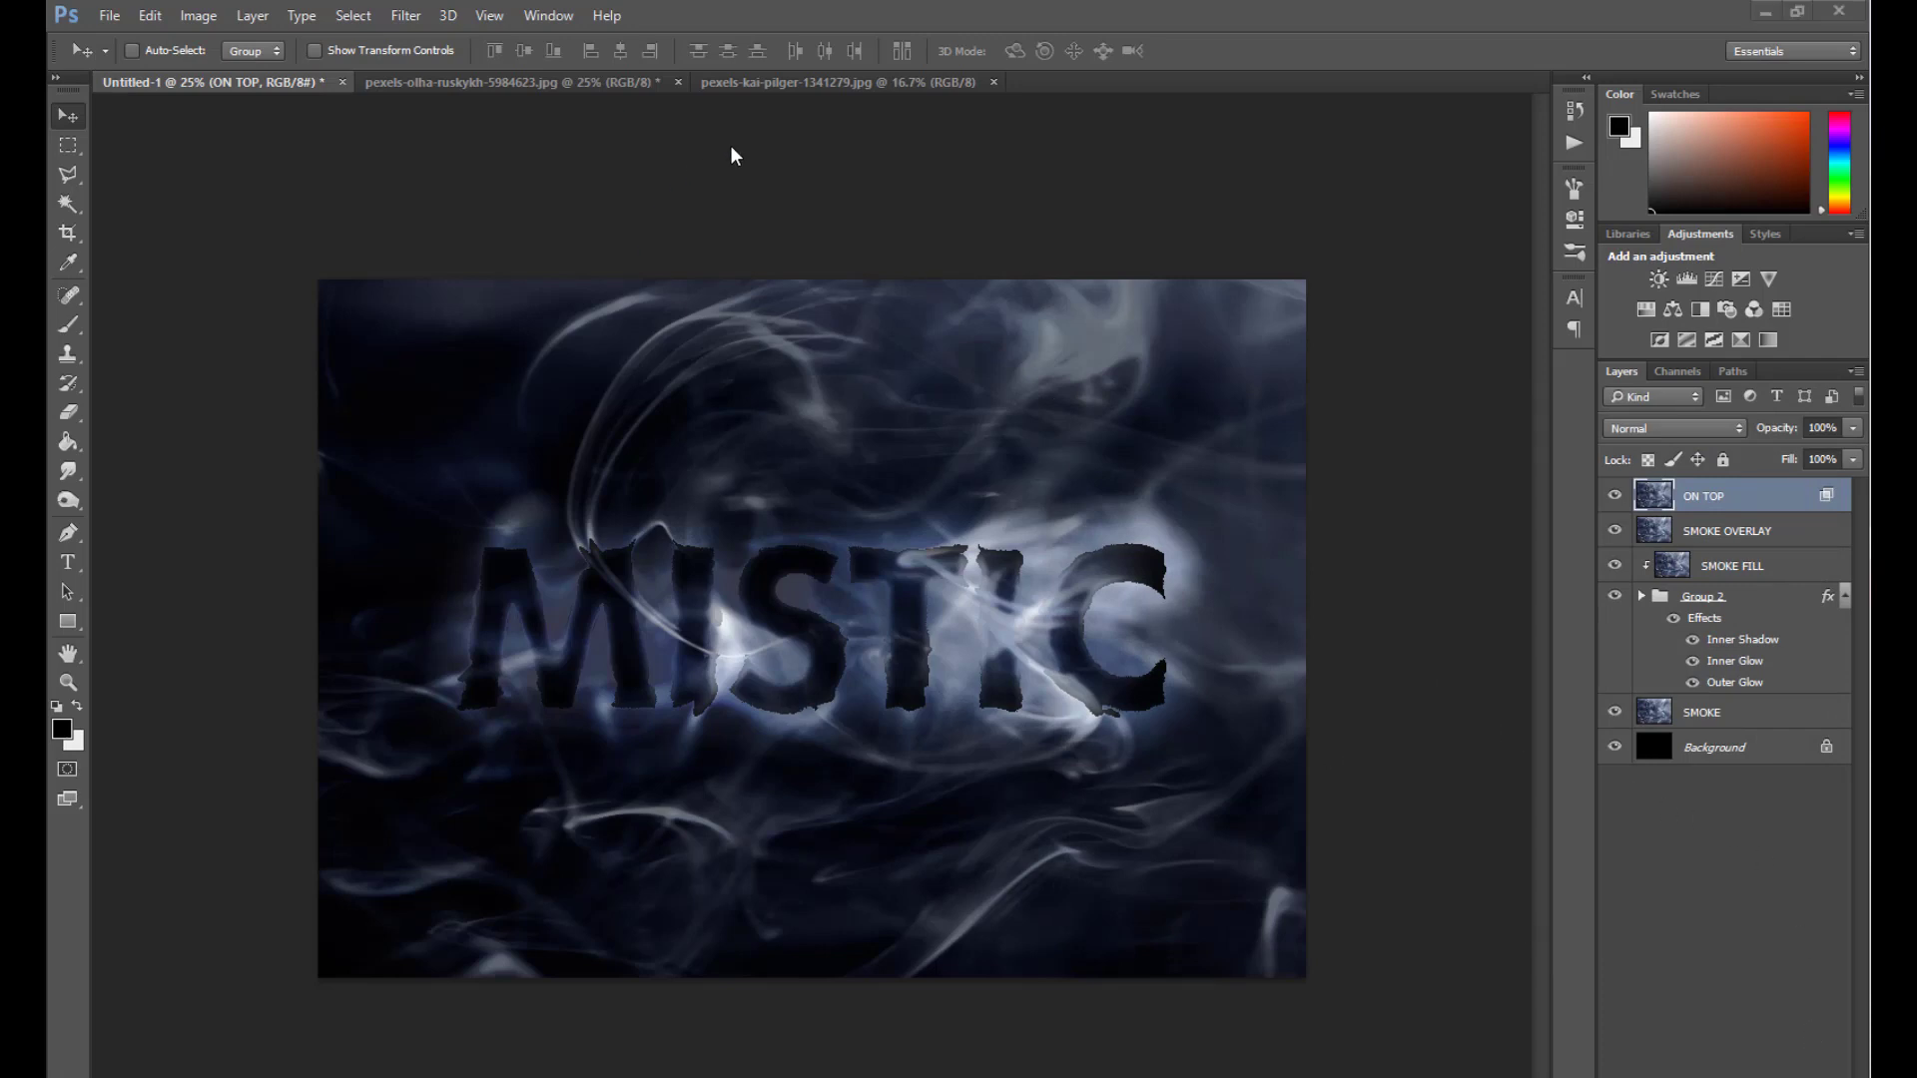
Bring the starfield photo into the MISTIC document and shrink it to about three-quarter size.
click(777, 84)
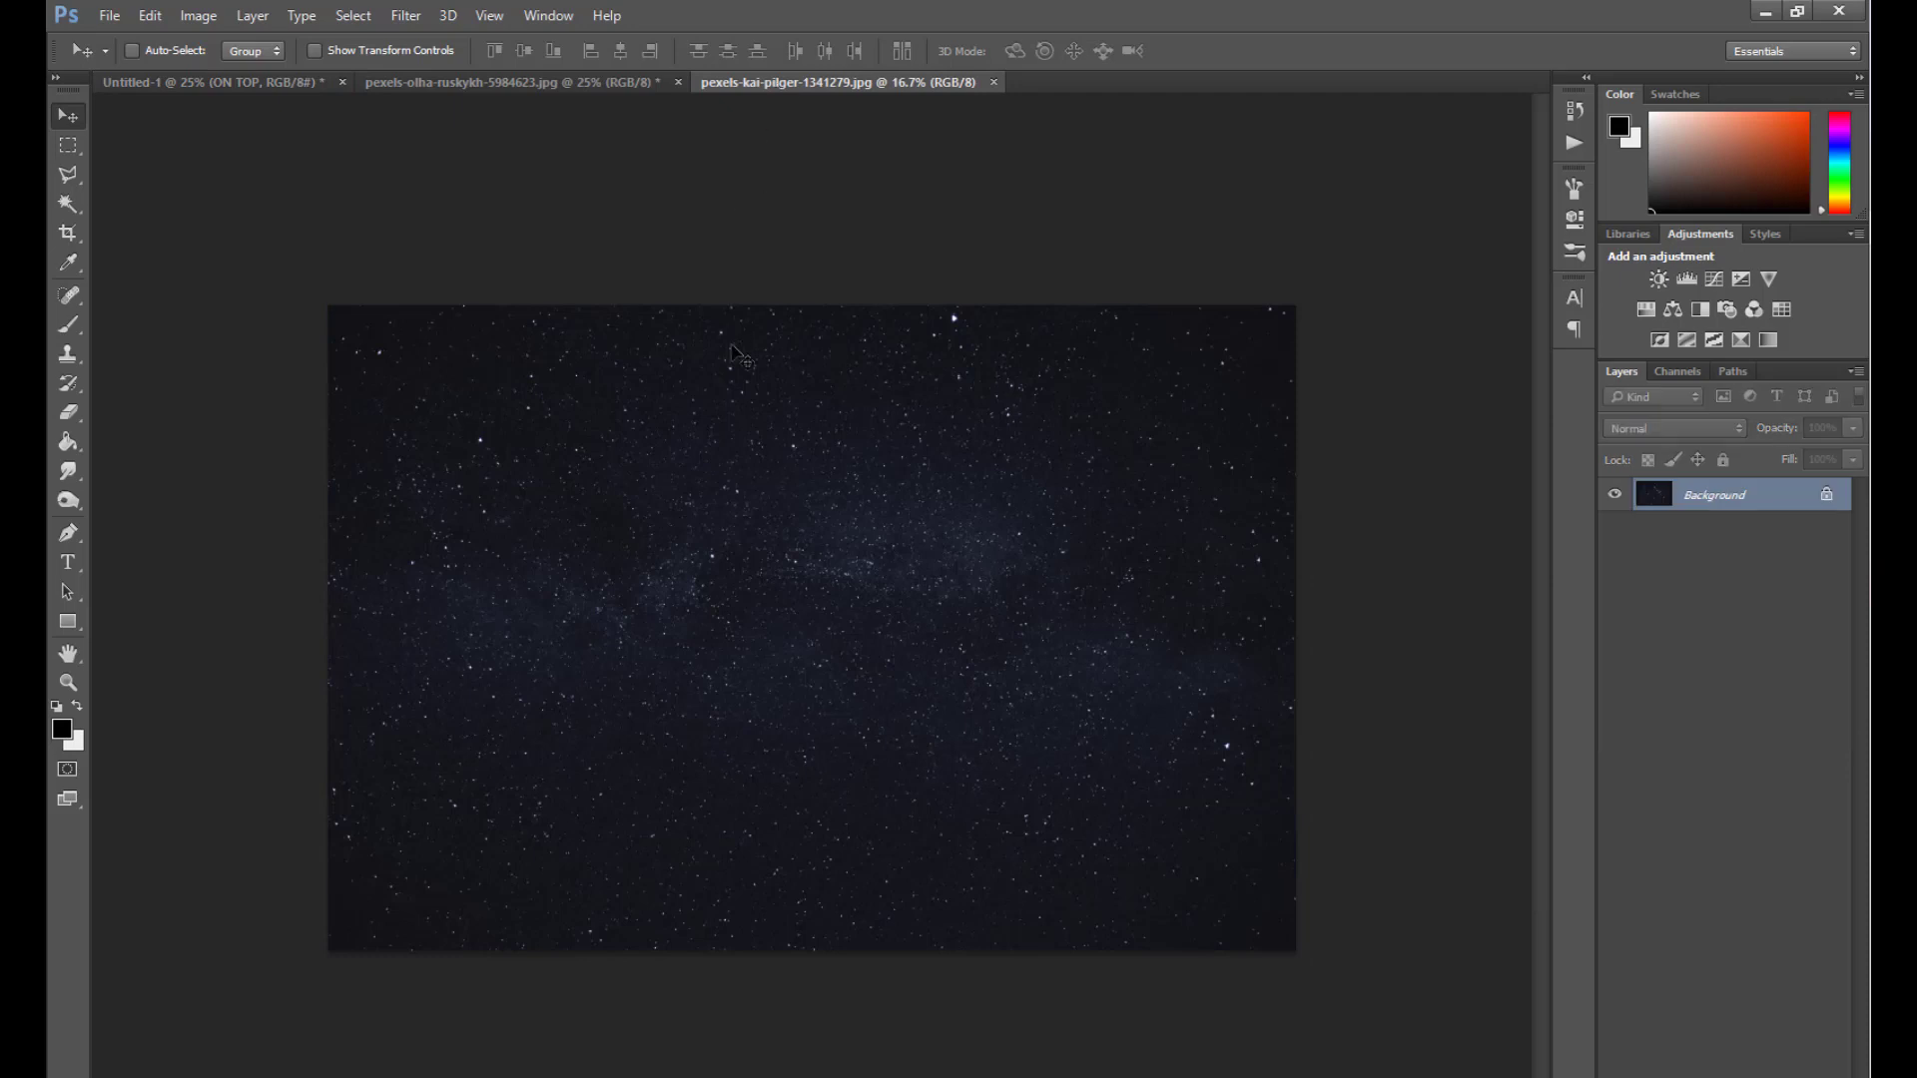
drag(734, 347, 699, 424)
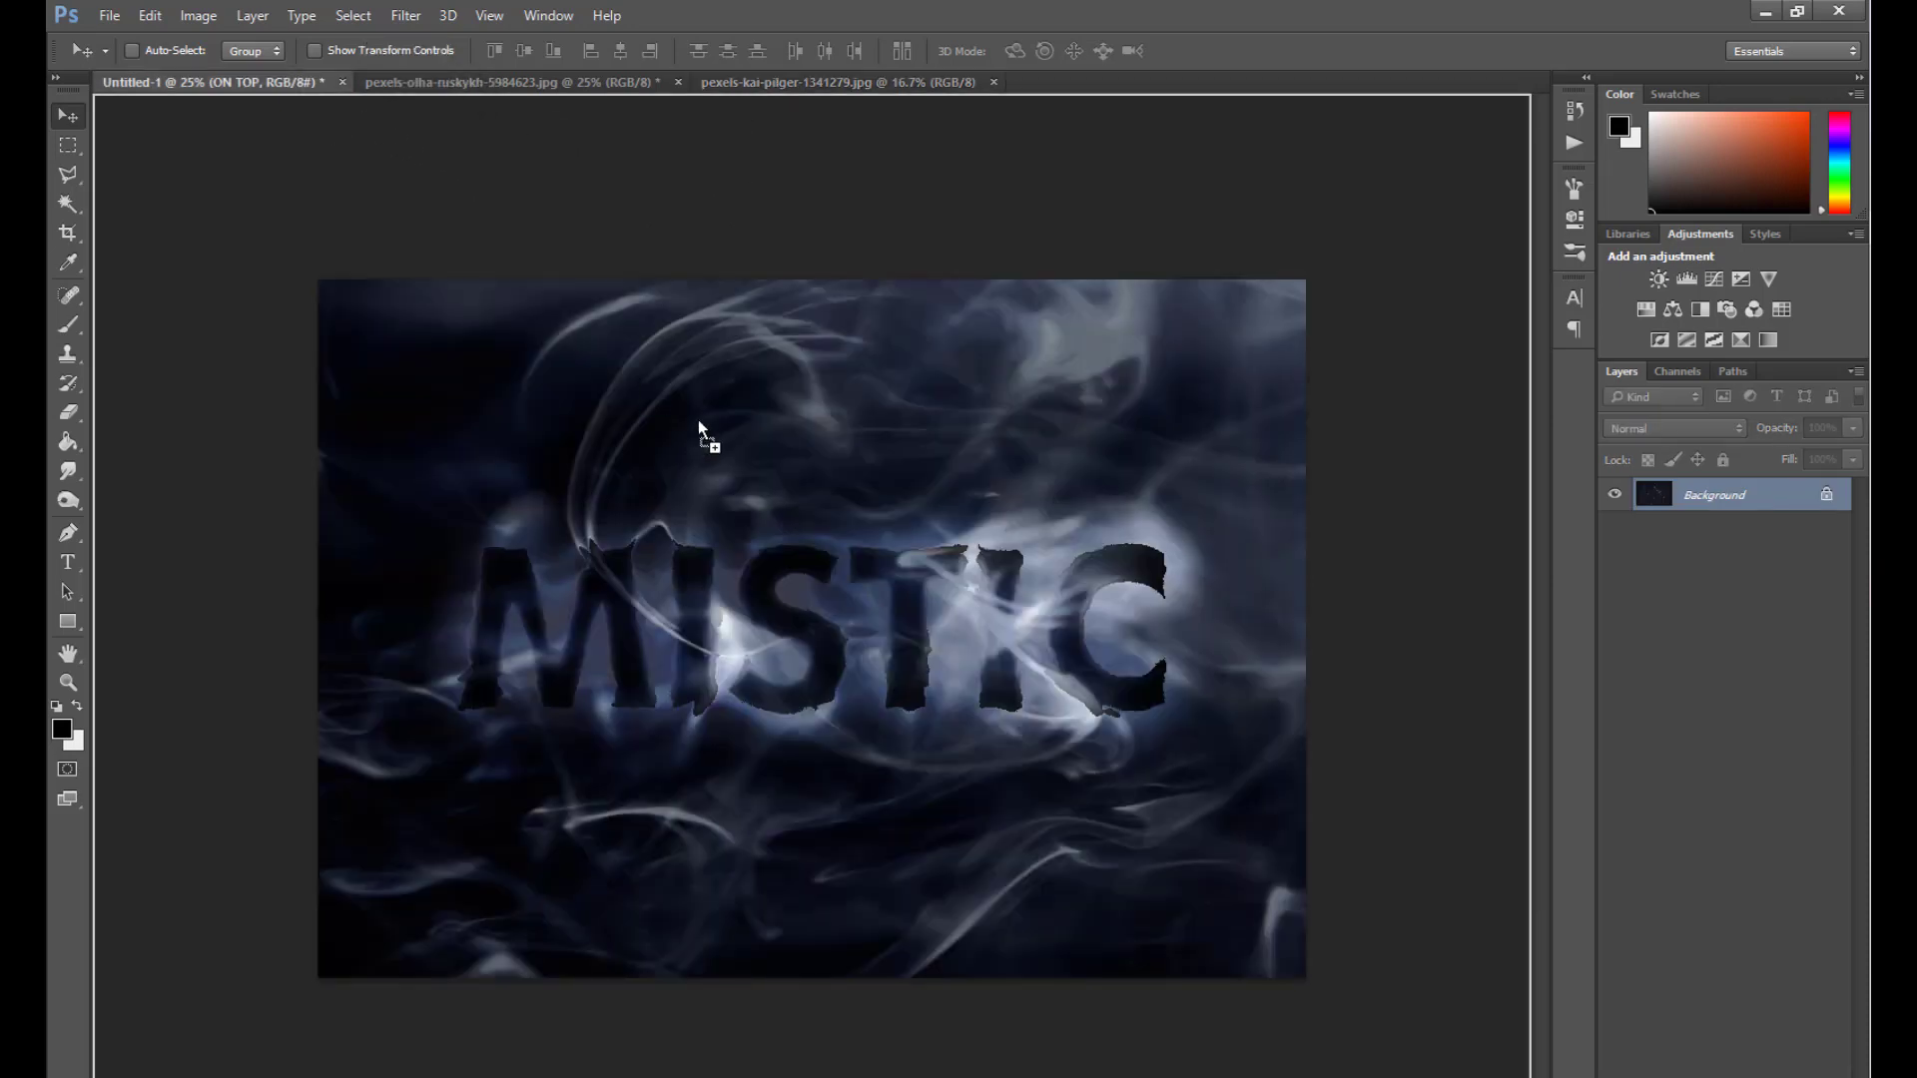
mouse_move(838, 569)
mouse_down()
mouse_move(842, 457)
mouse_move(788, 548)
mouse_up()
key(ctrl+t)
key(ctrl+minus)
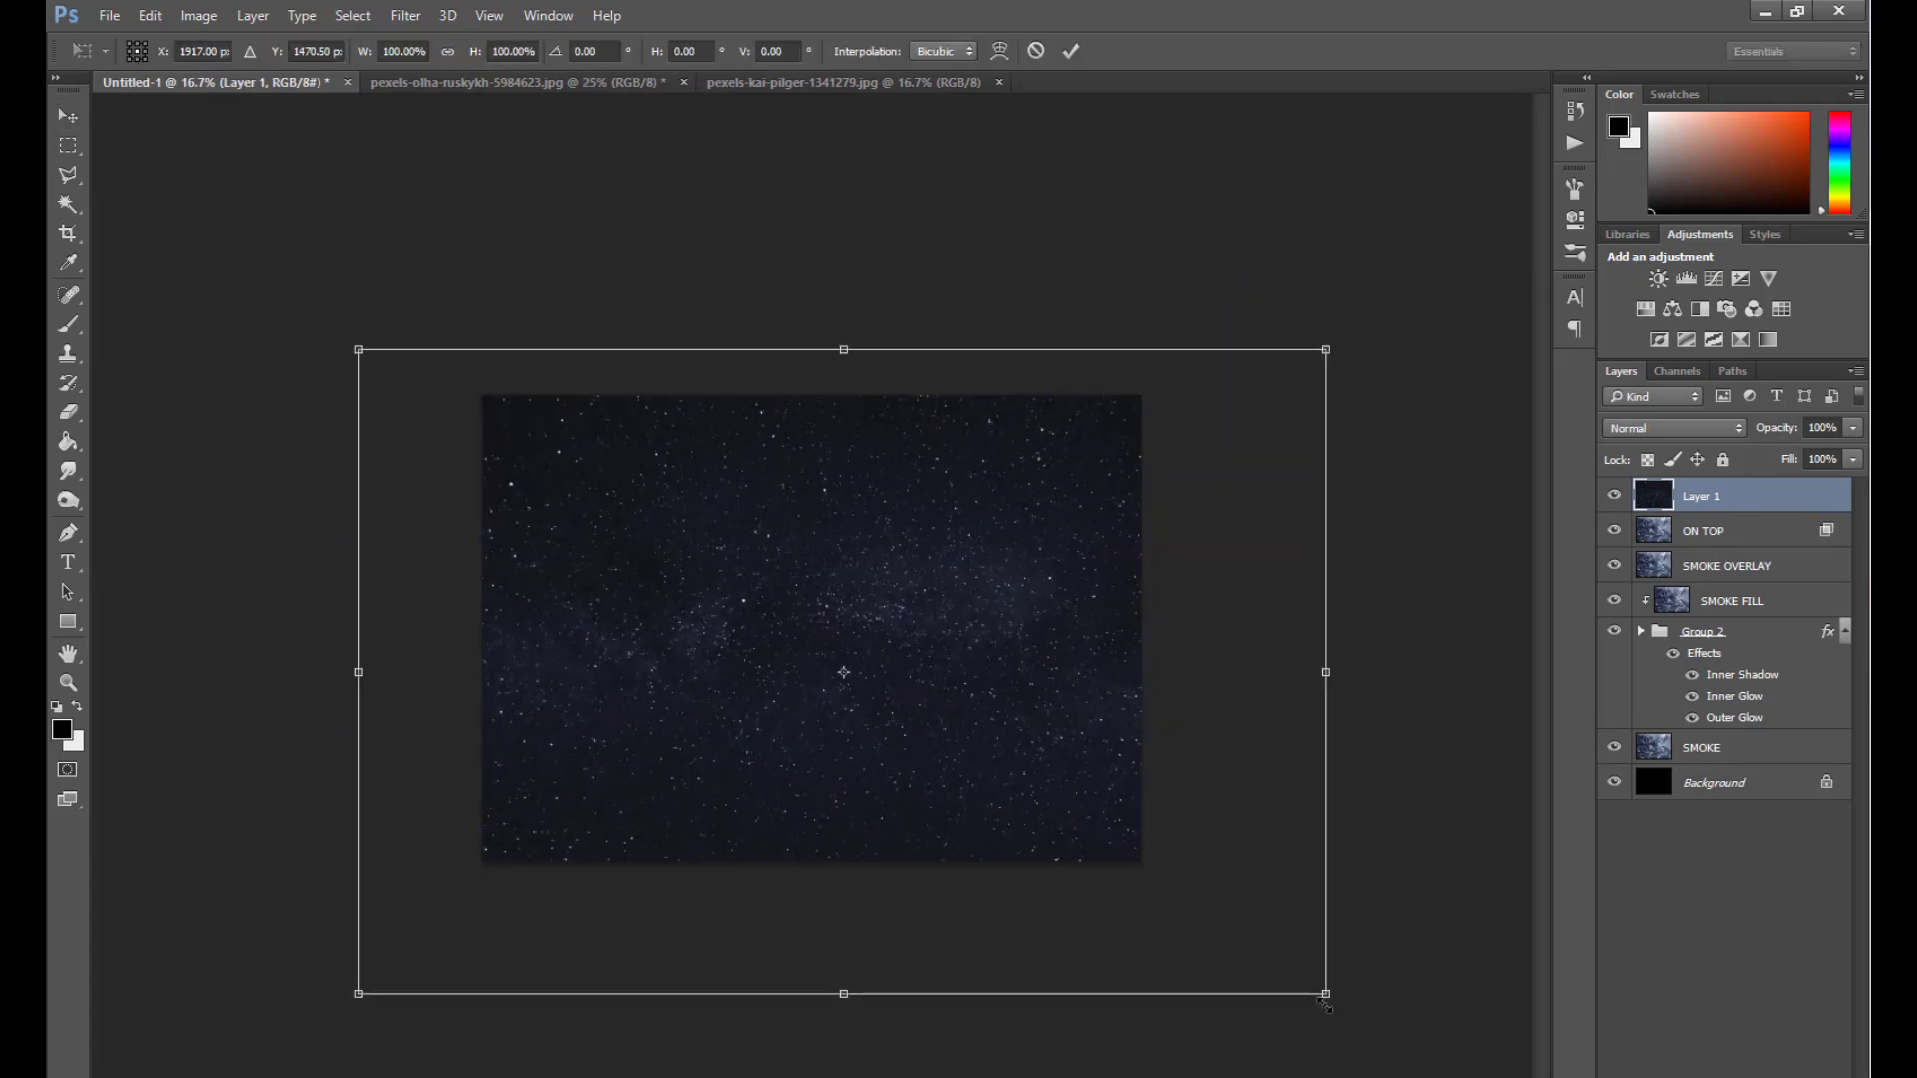
drag(1325, 994, 1188, 916)
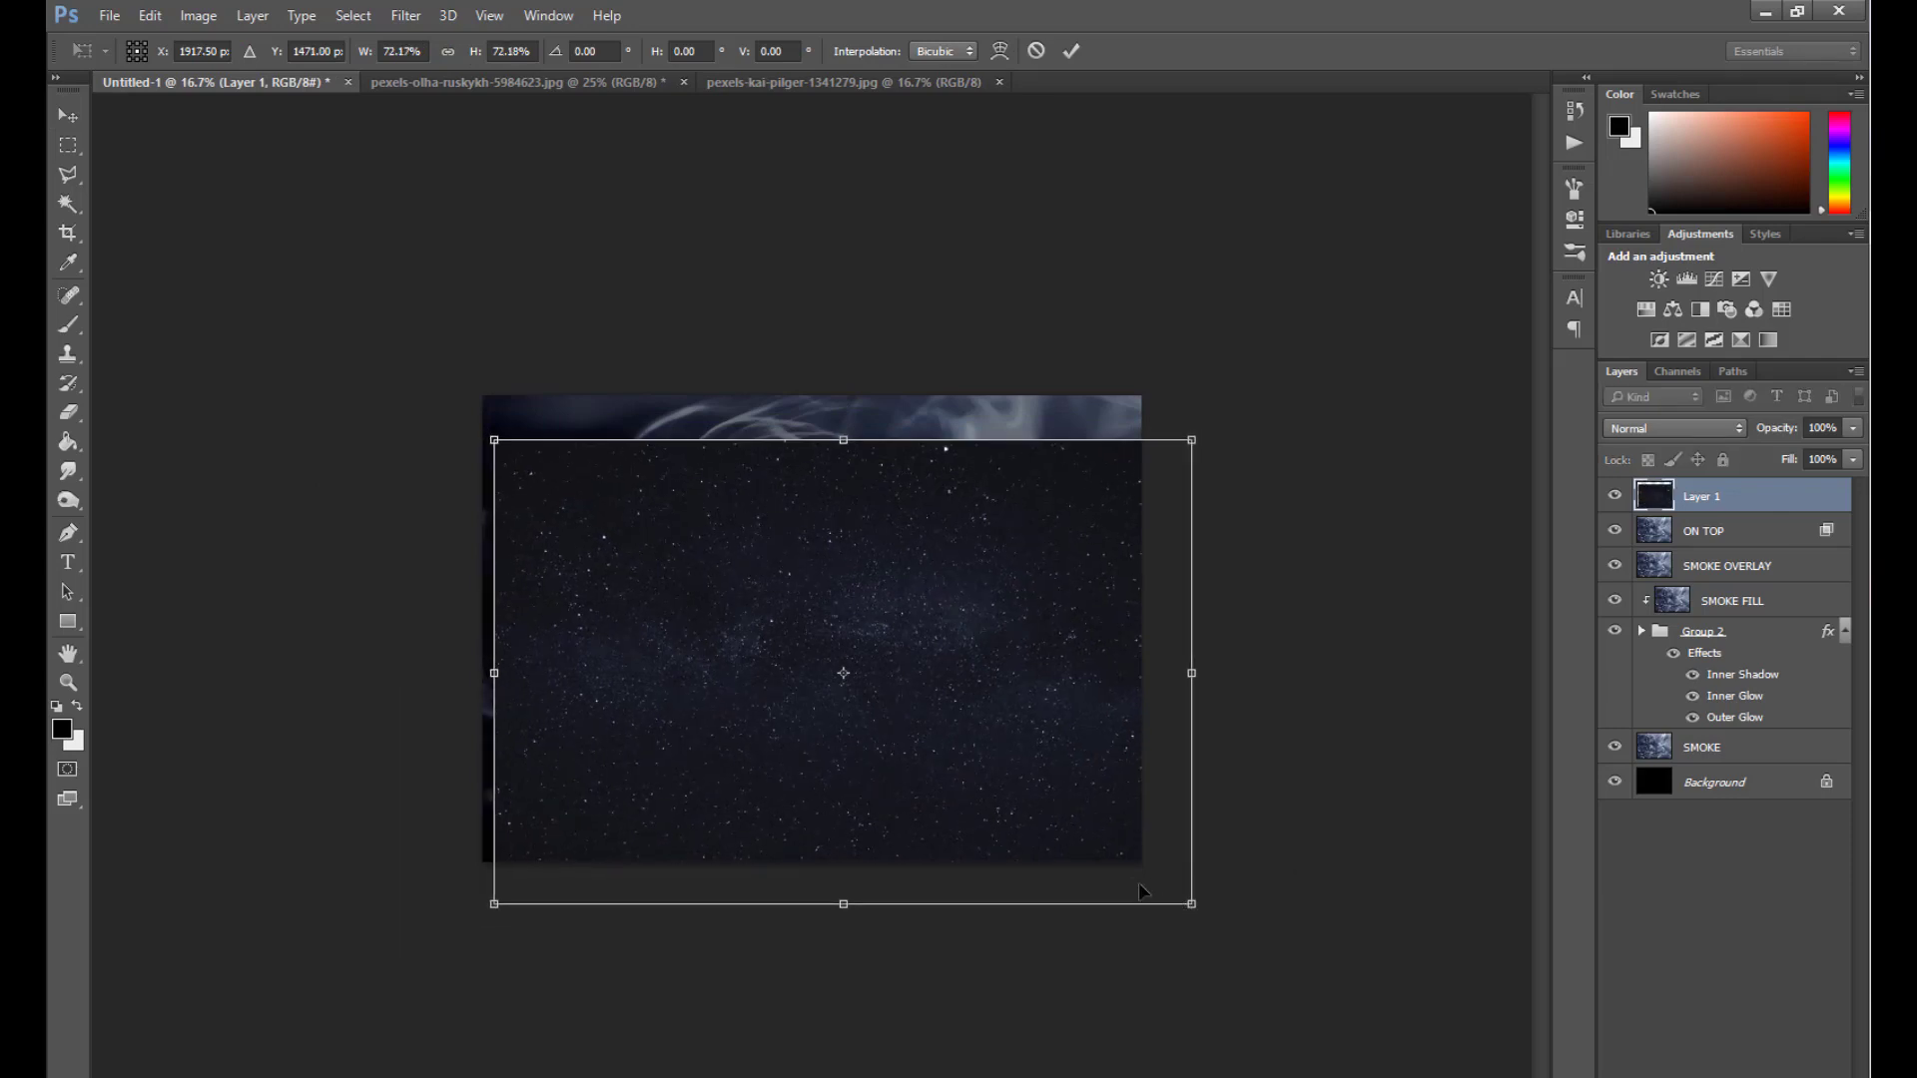
key(Return)
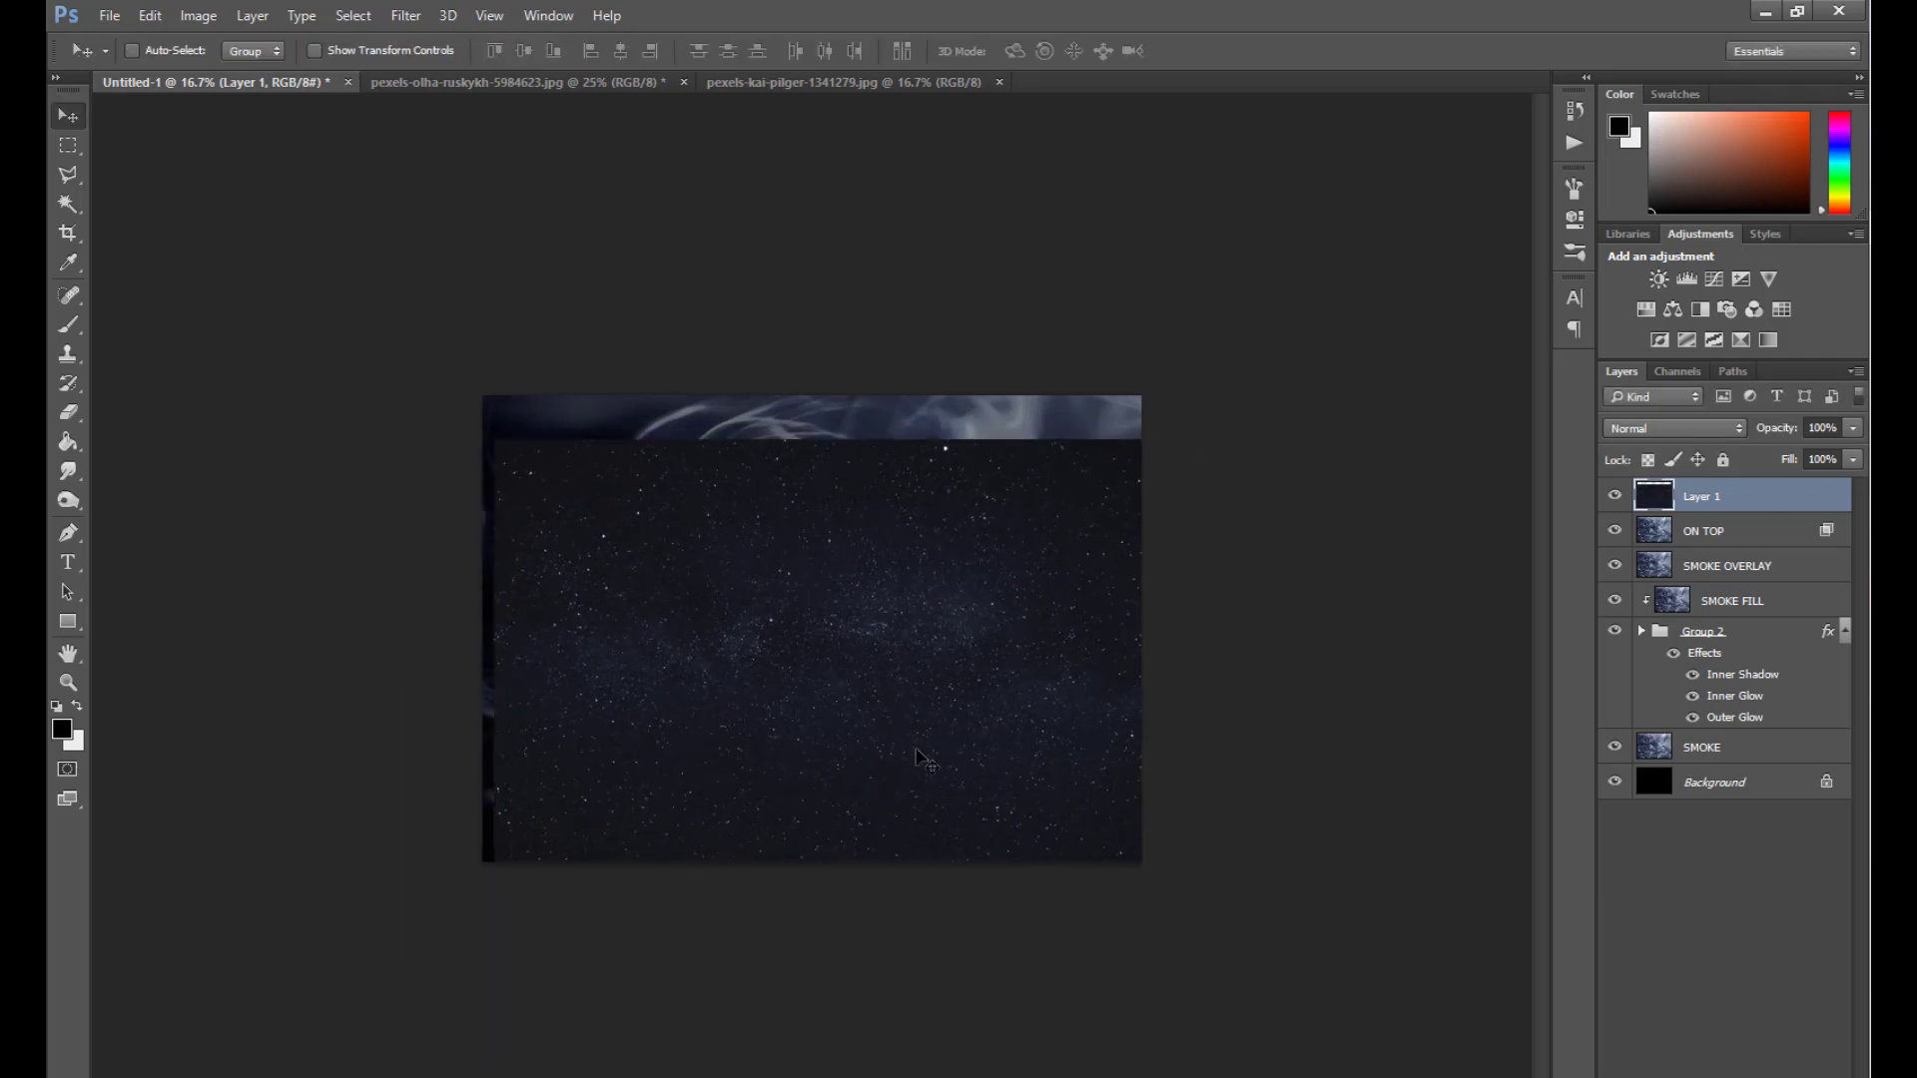
Enlarge and align the starfield Layer 1 so it covers the whole canvas.
drag(913, 768, 898, 715)
key(ctrl+plus)
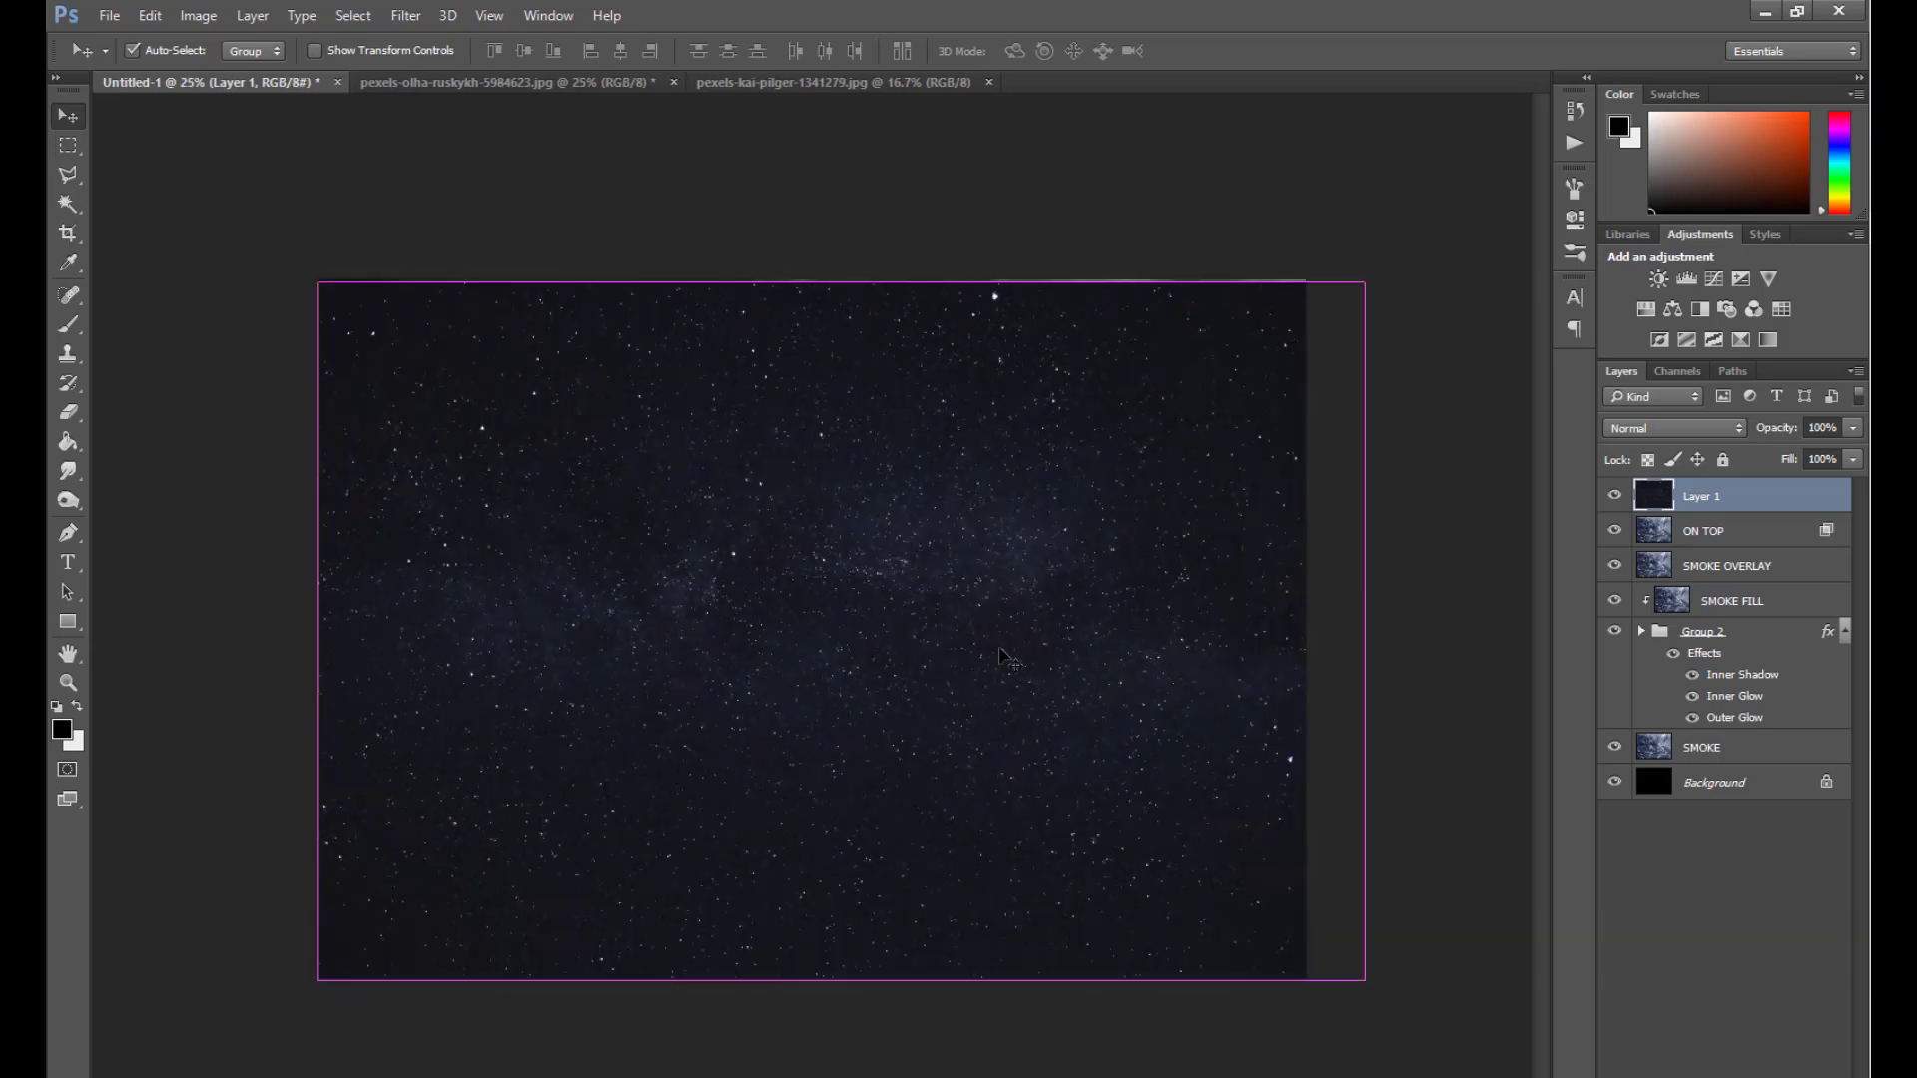
key(ctrl+t)
drag(1364, 283, 1374, 274)
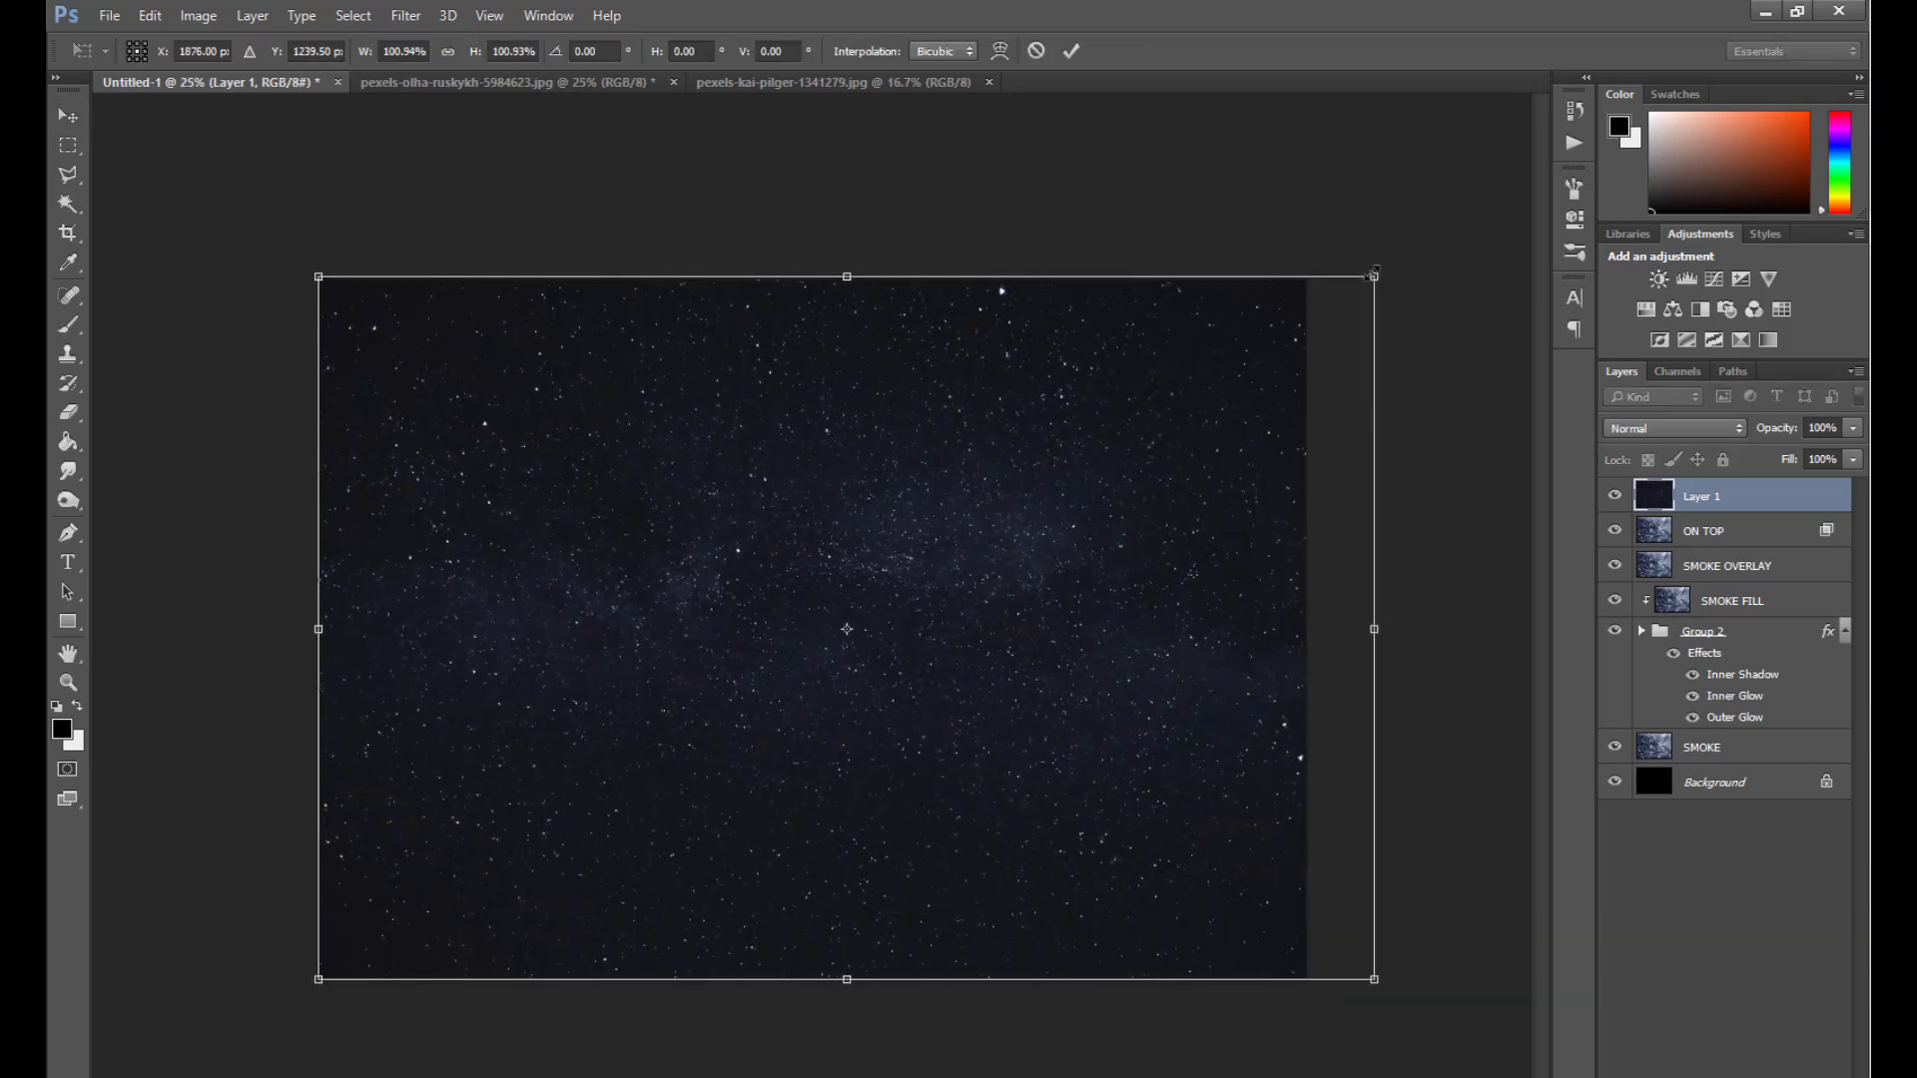
key(Return)
drag(1148, 532, 1022, 576)
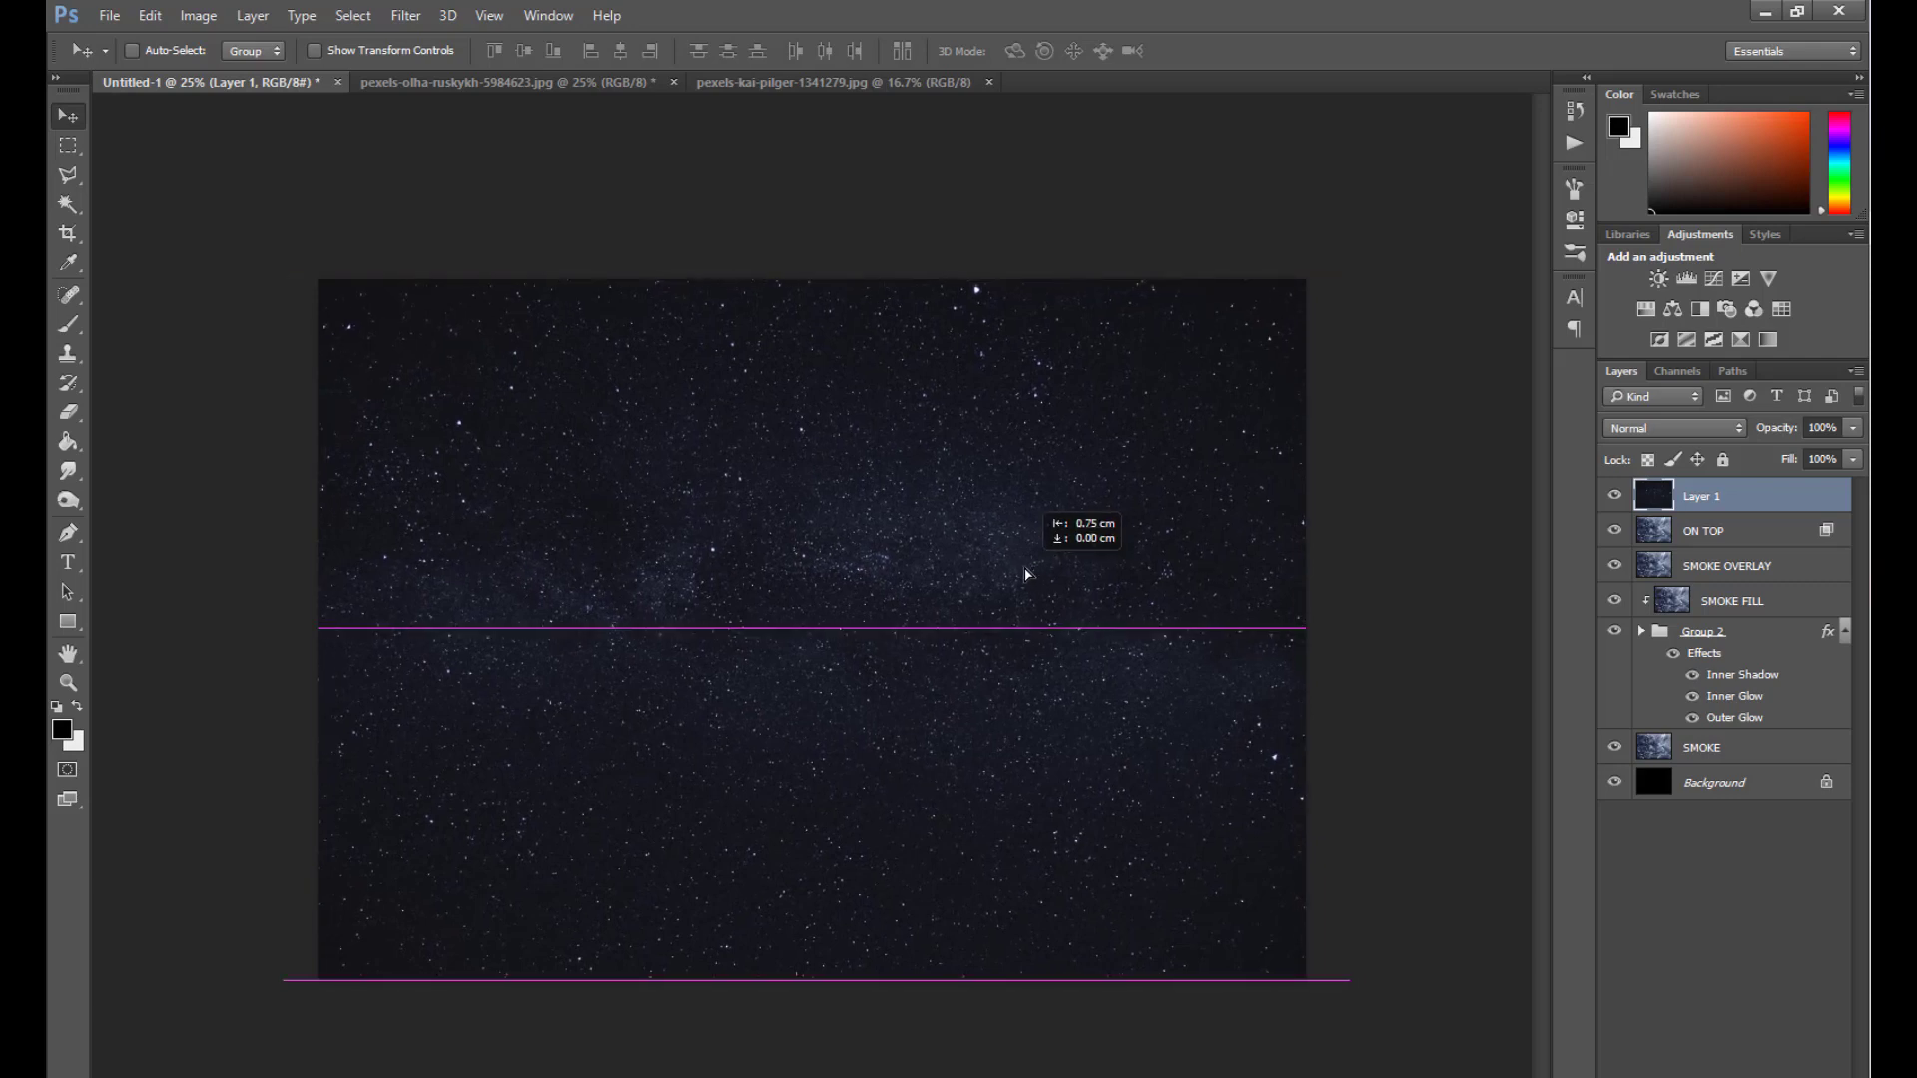
drag(1022, 576, 1026, 574)
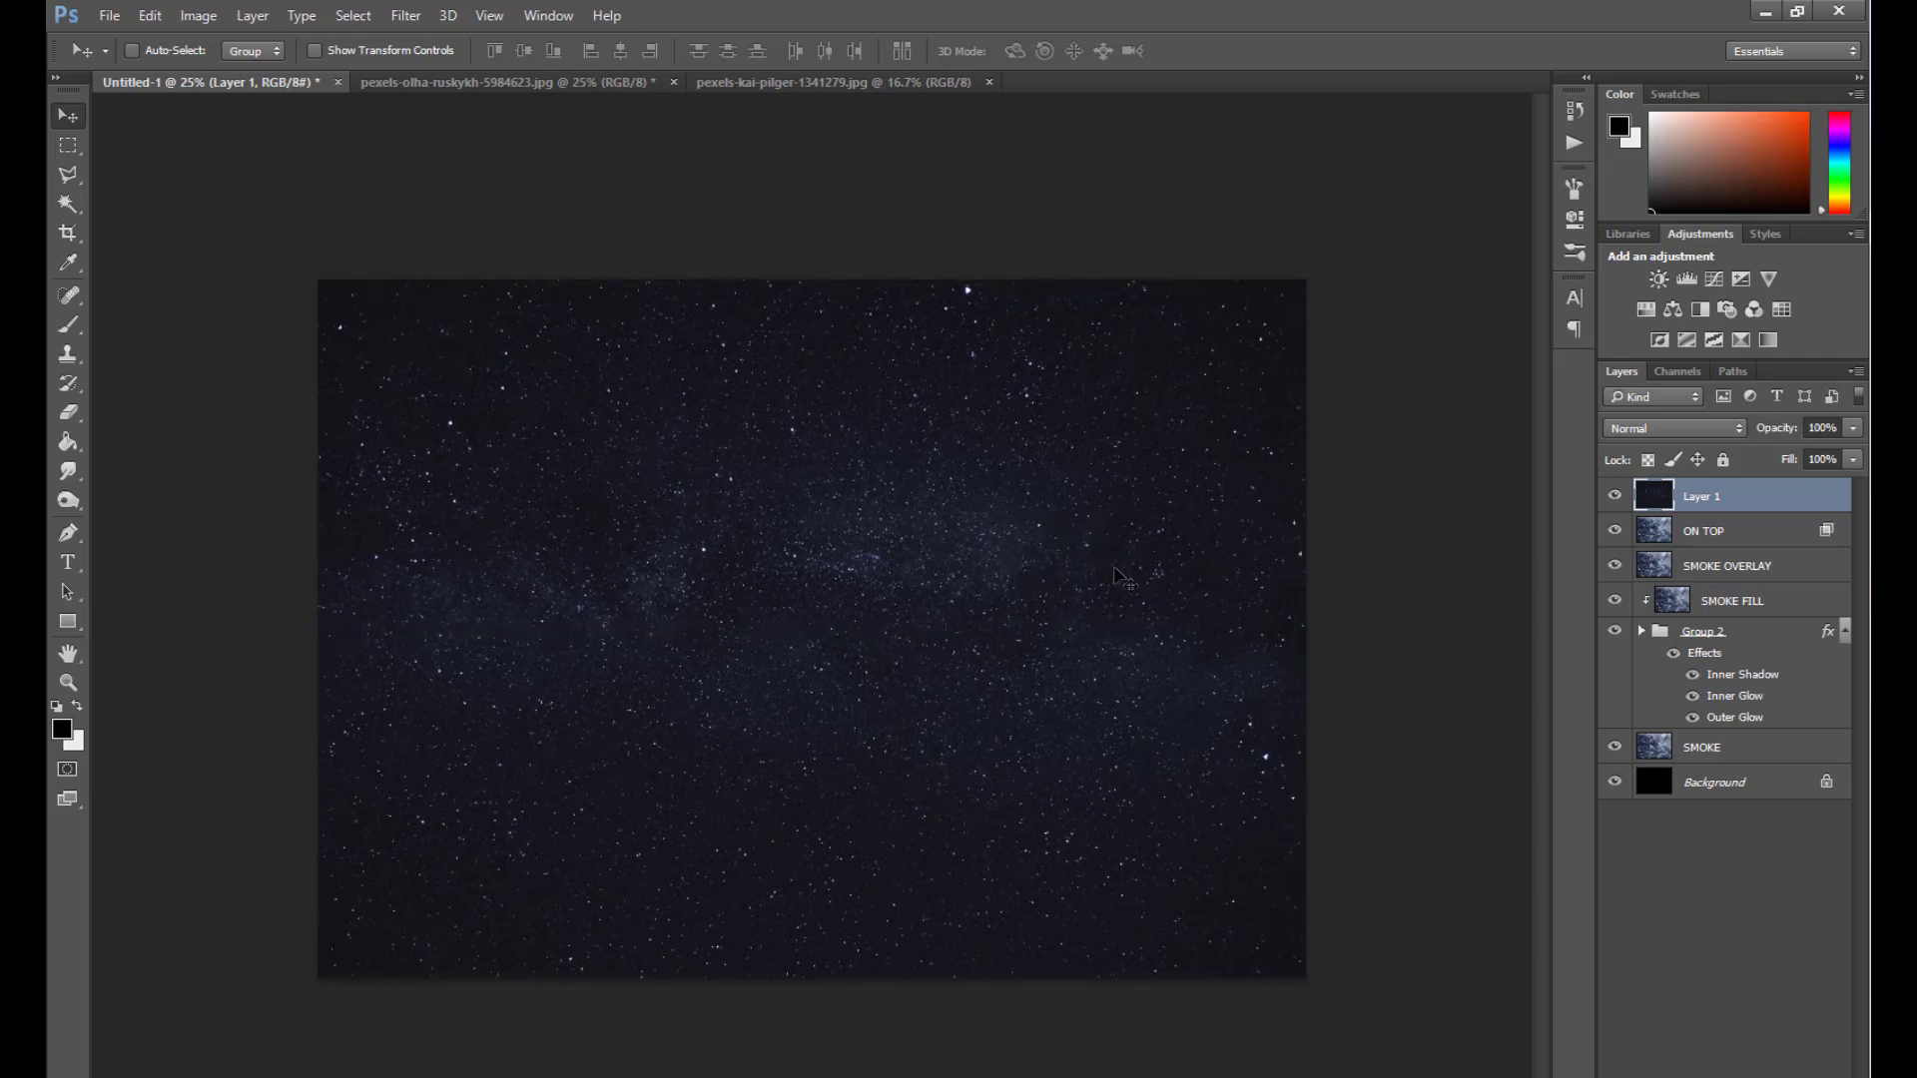
Blend the starfield Layer 1 in Linear Dodge (Add) at 46% fill.
click(1717, 430)
click(1665, 605)
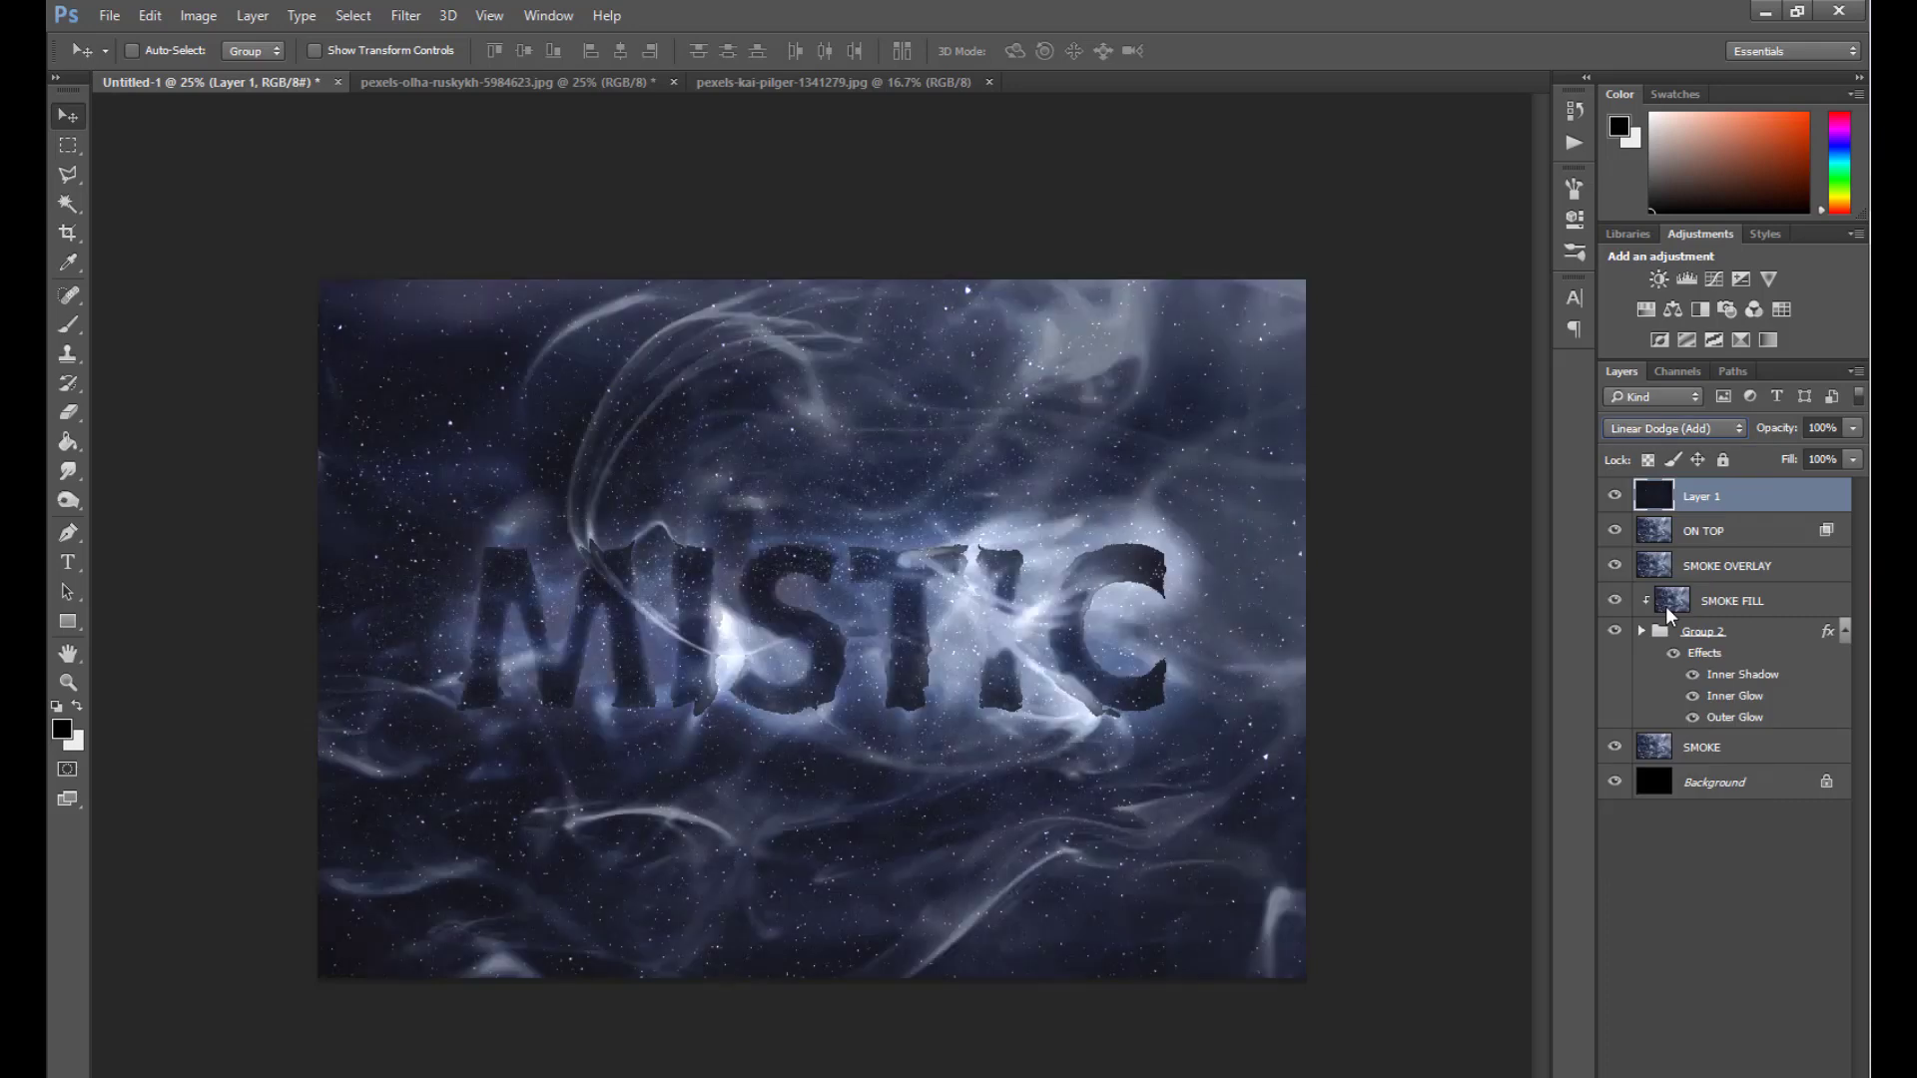
click(1853, 459)
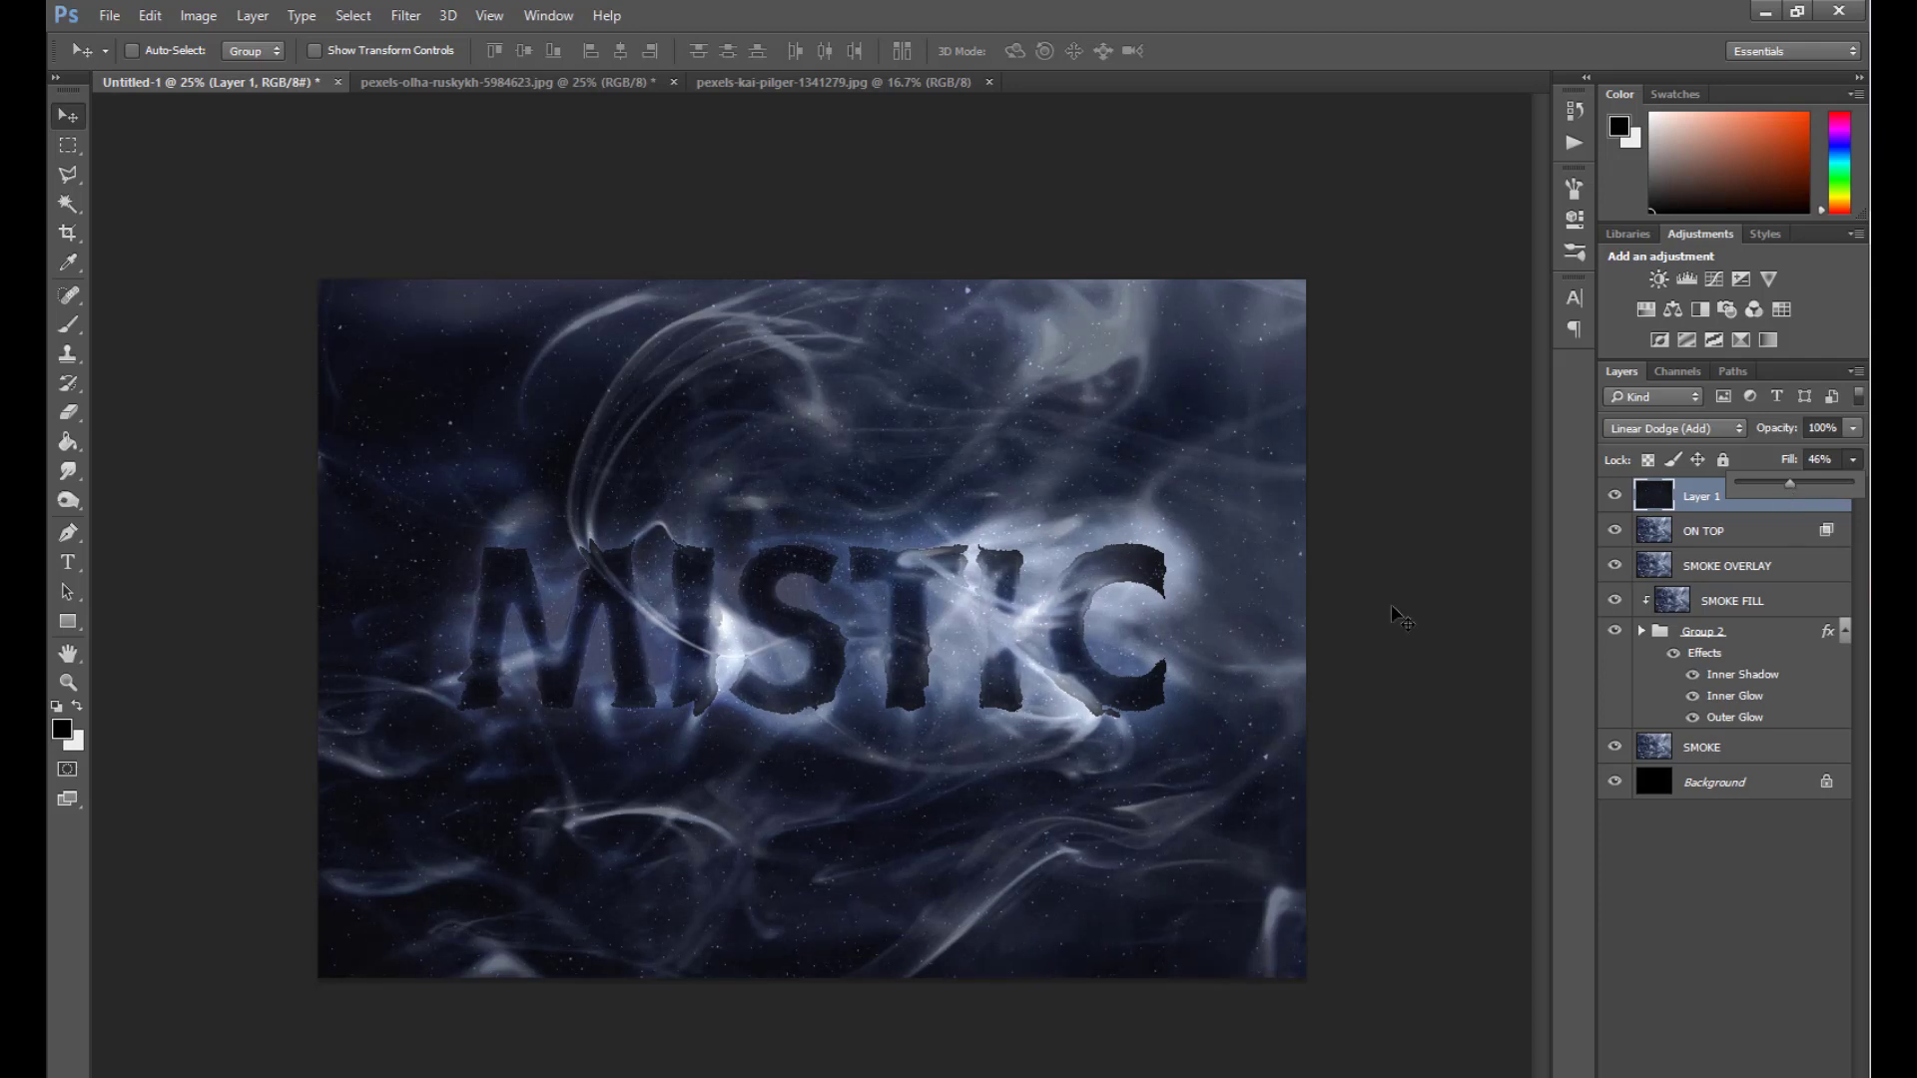
click(1728, 506)
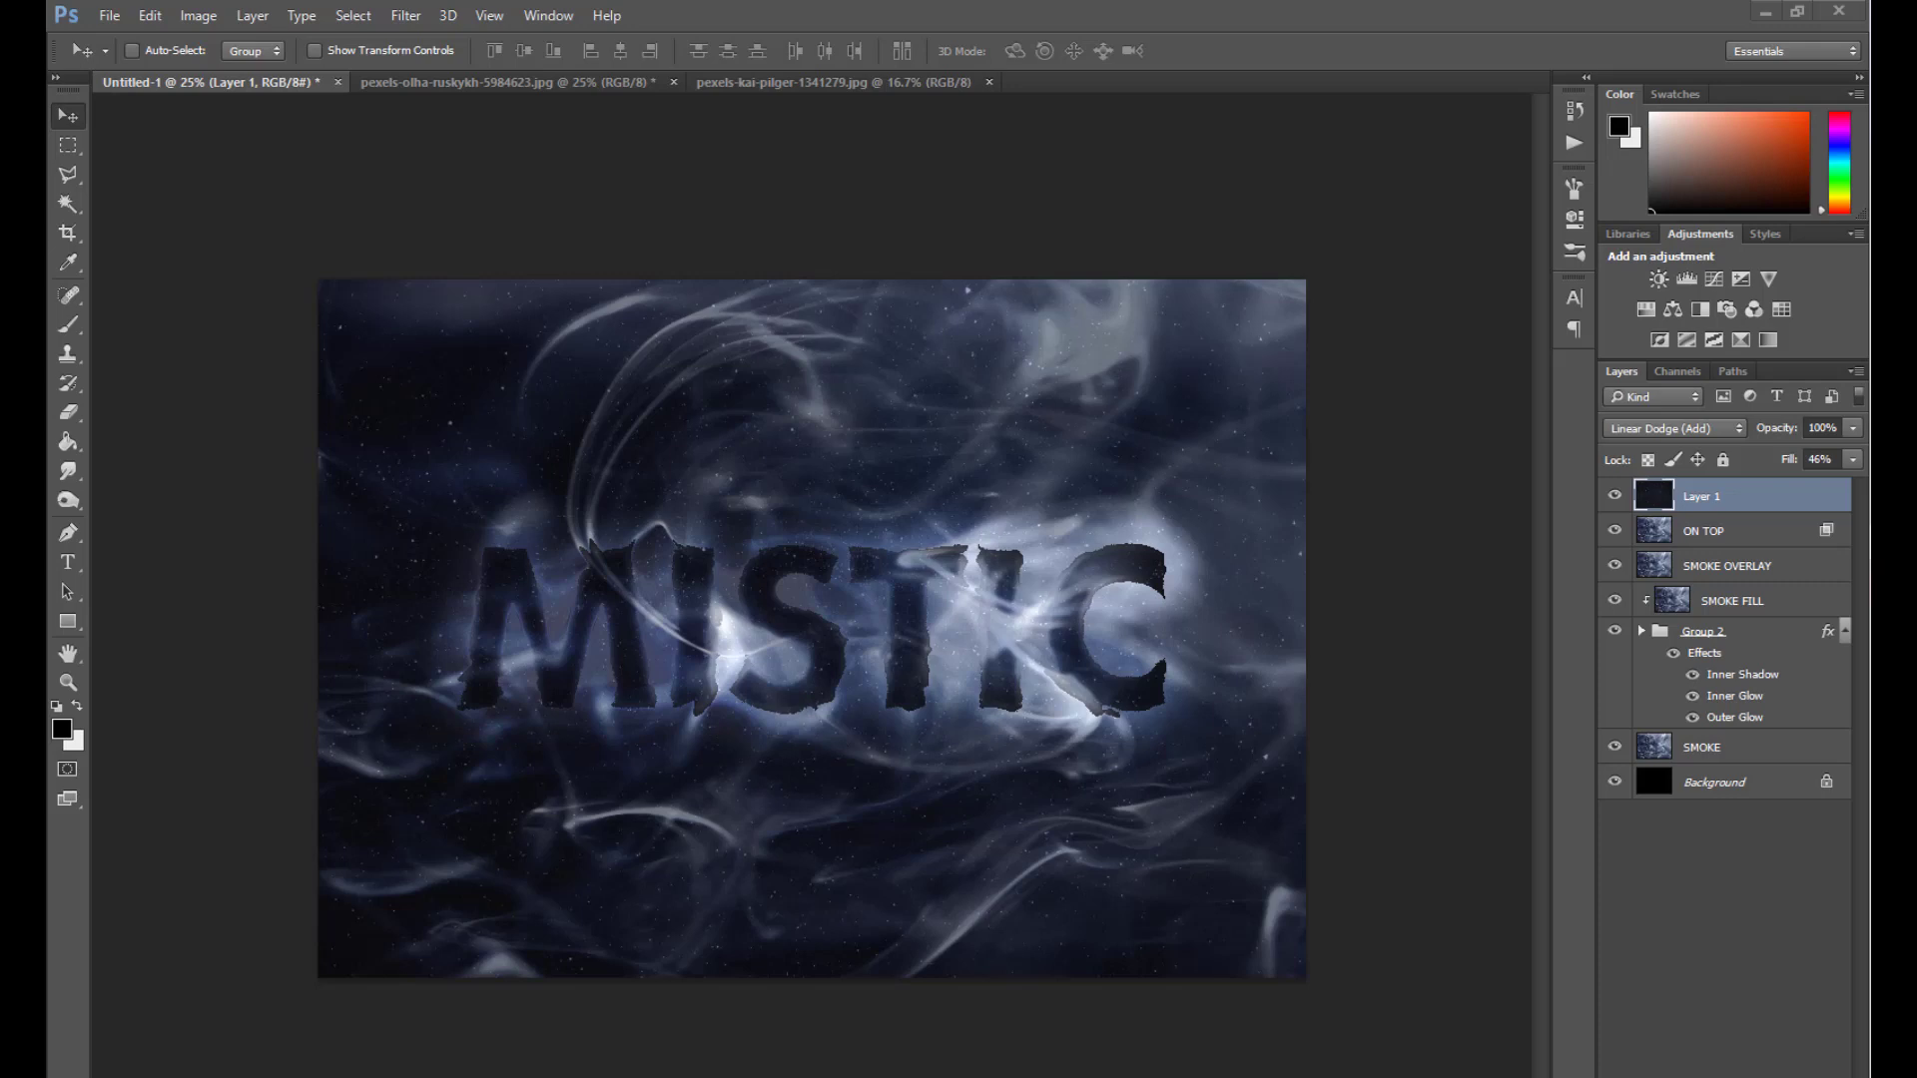
click(1643, 1076)
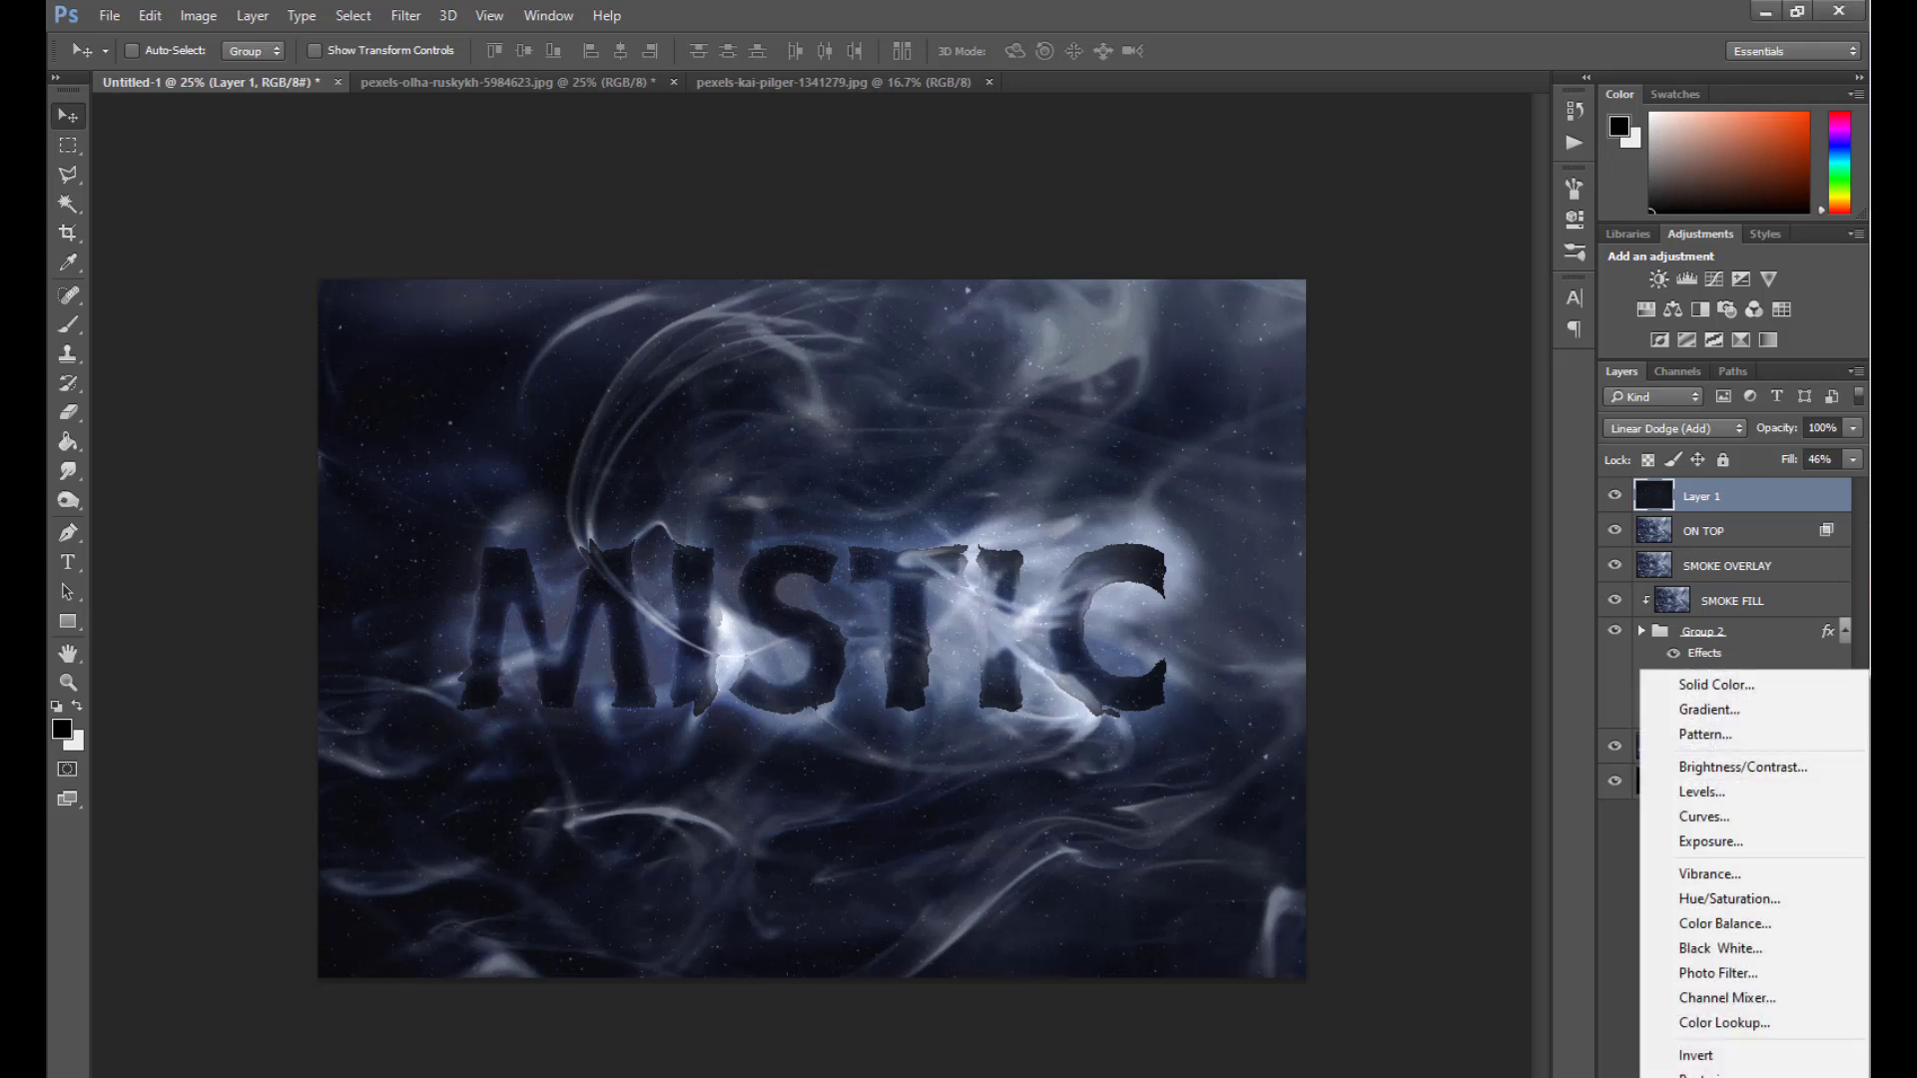
Add a Levels adjustment above Layer 1 with the white input level at 186.
click(1704, 794)
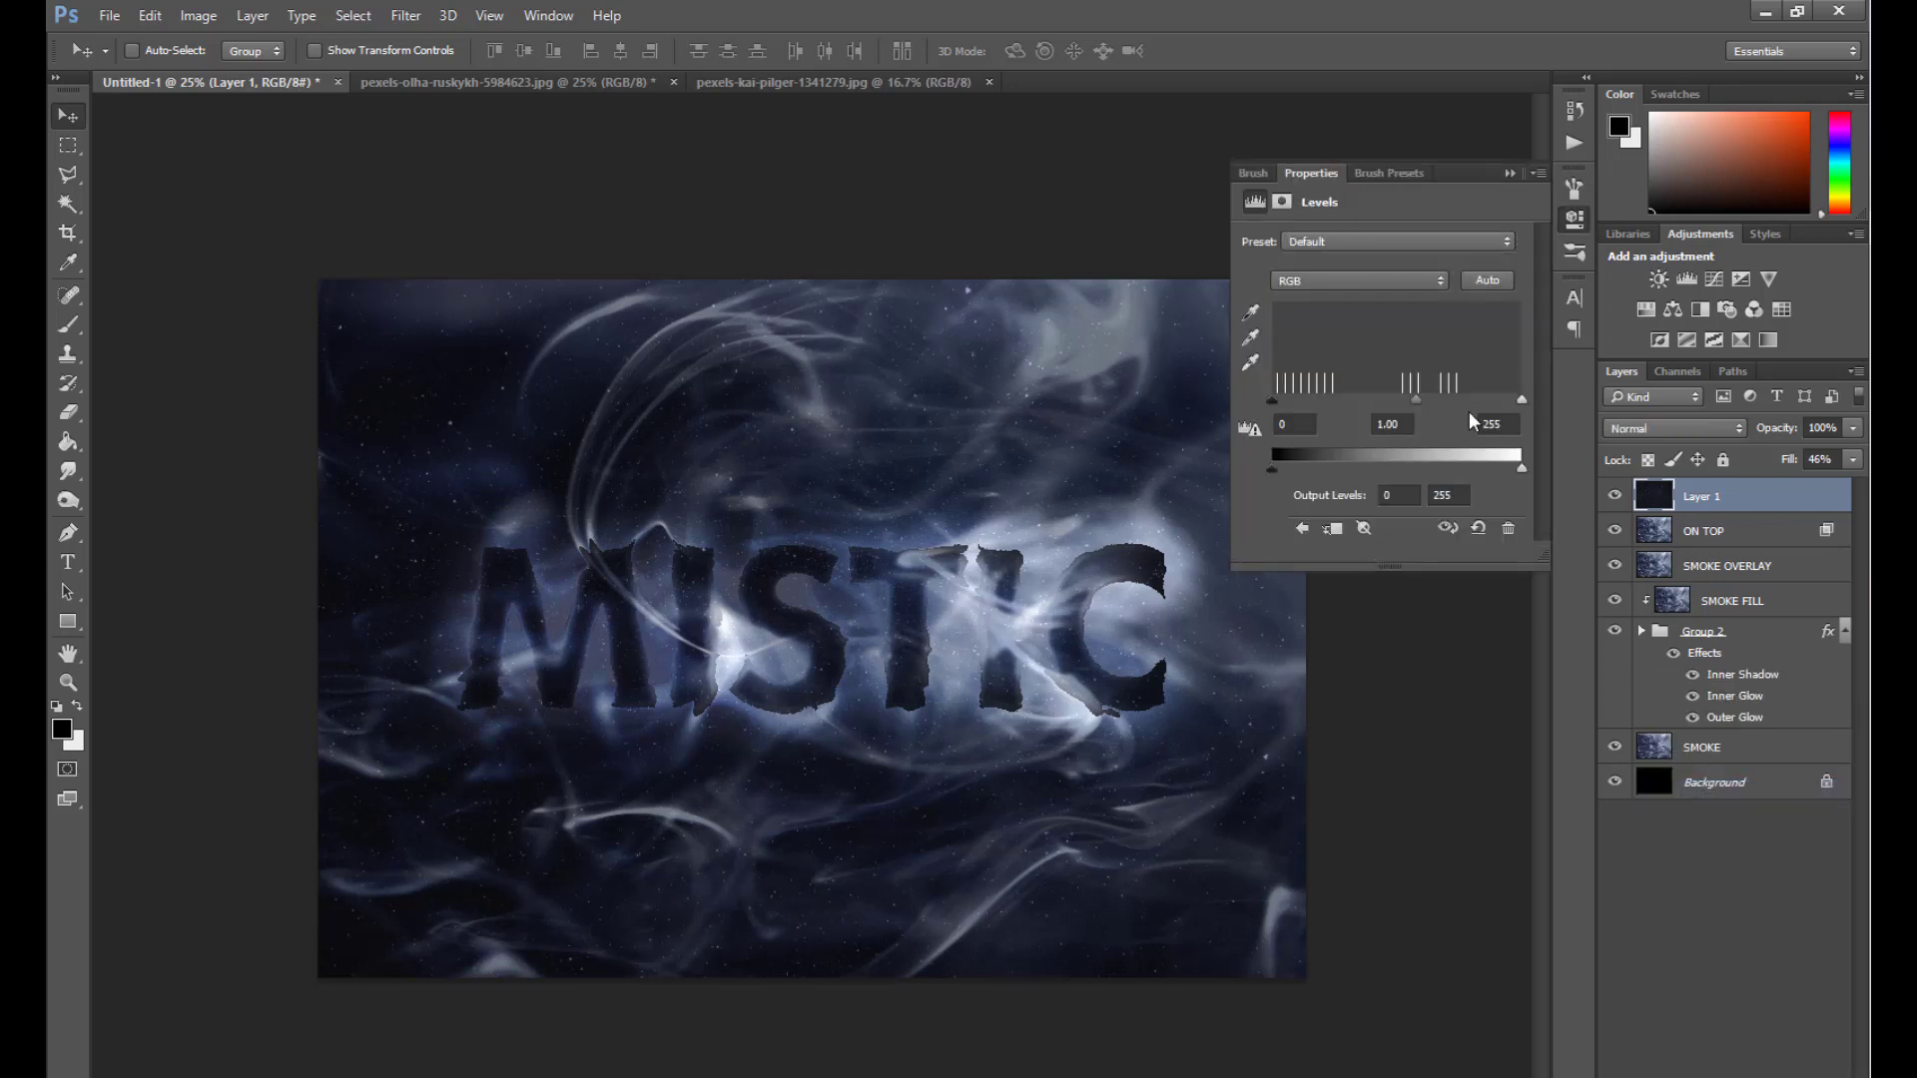
drag(1520, 400, 1460, 401)
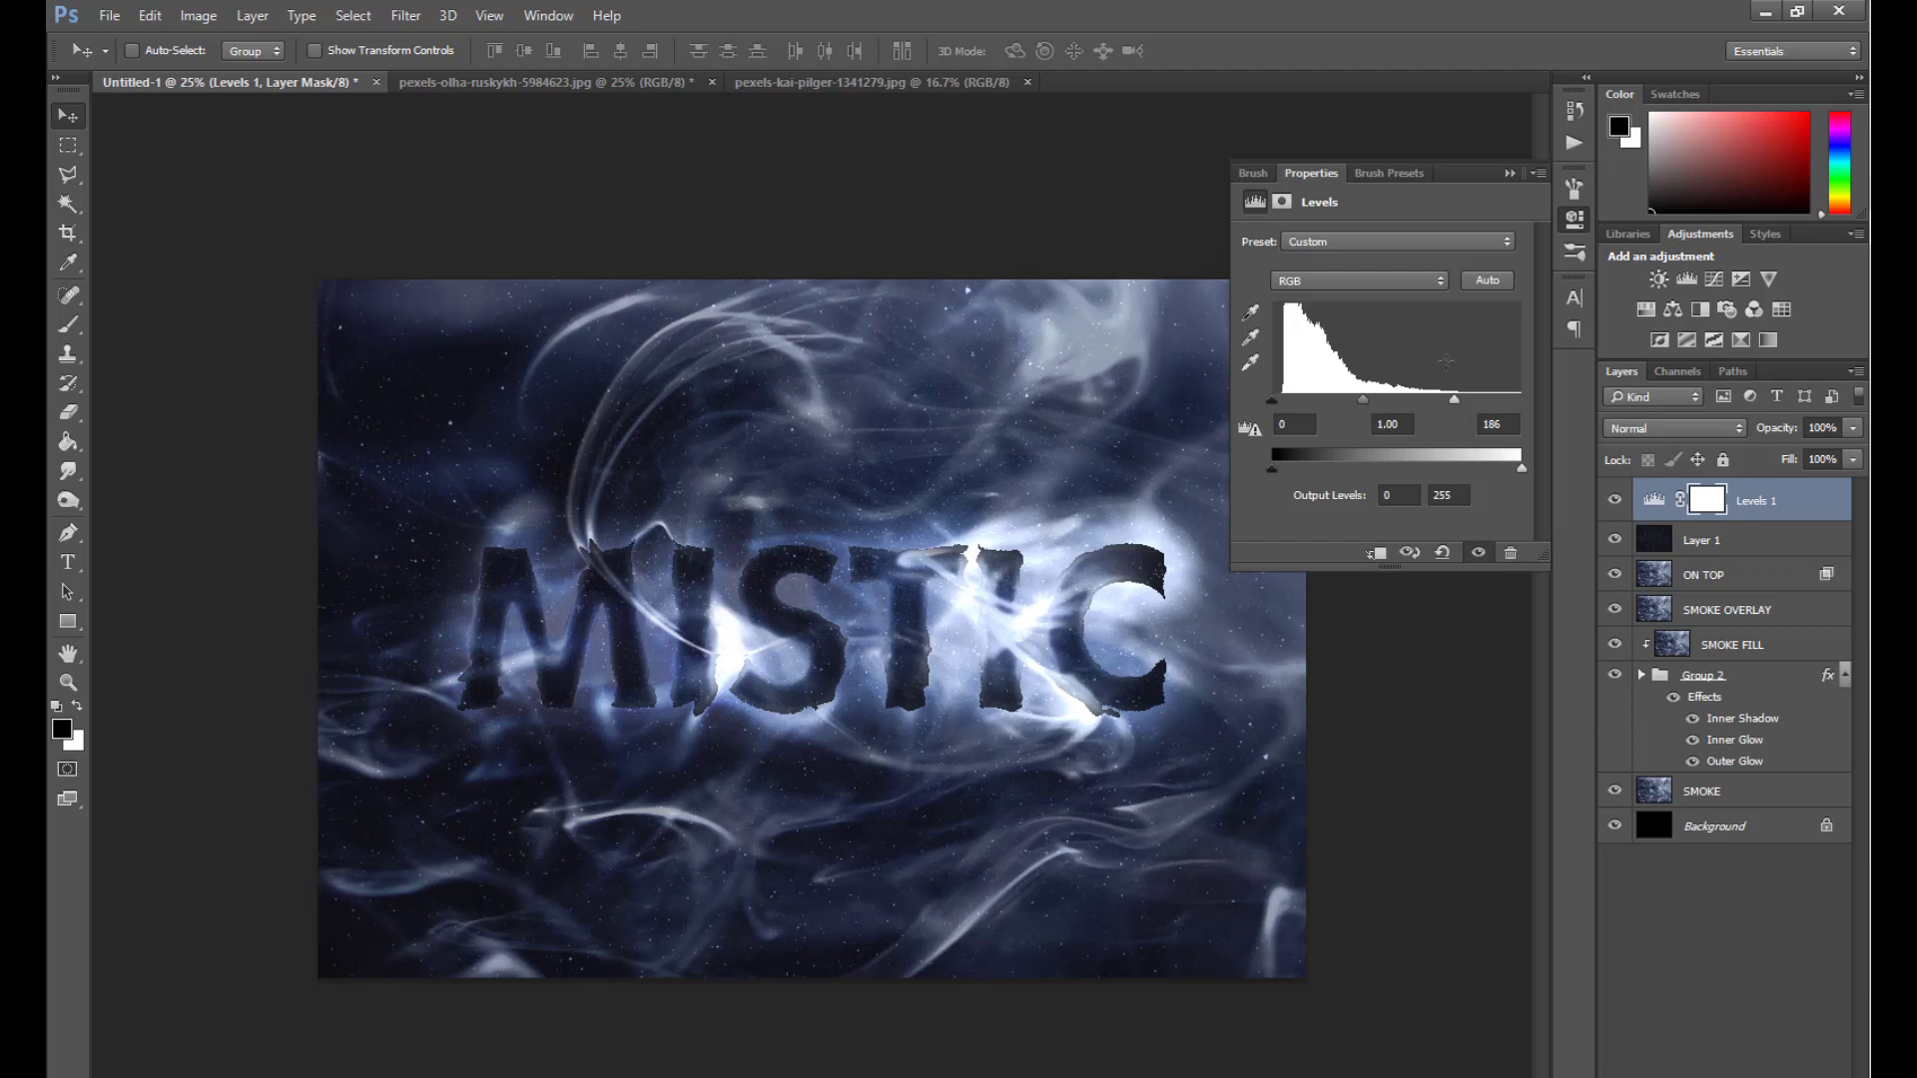
click(1510, 173)
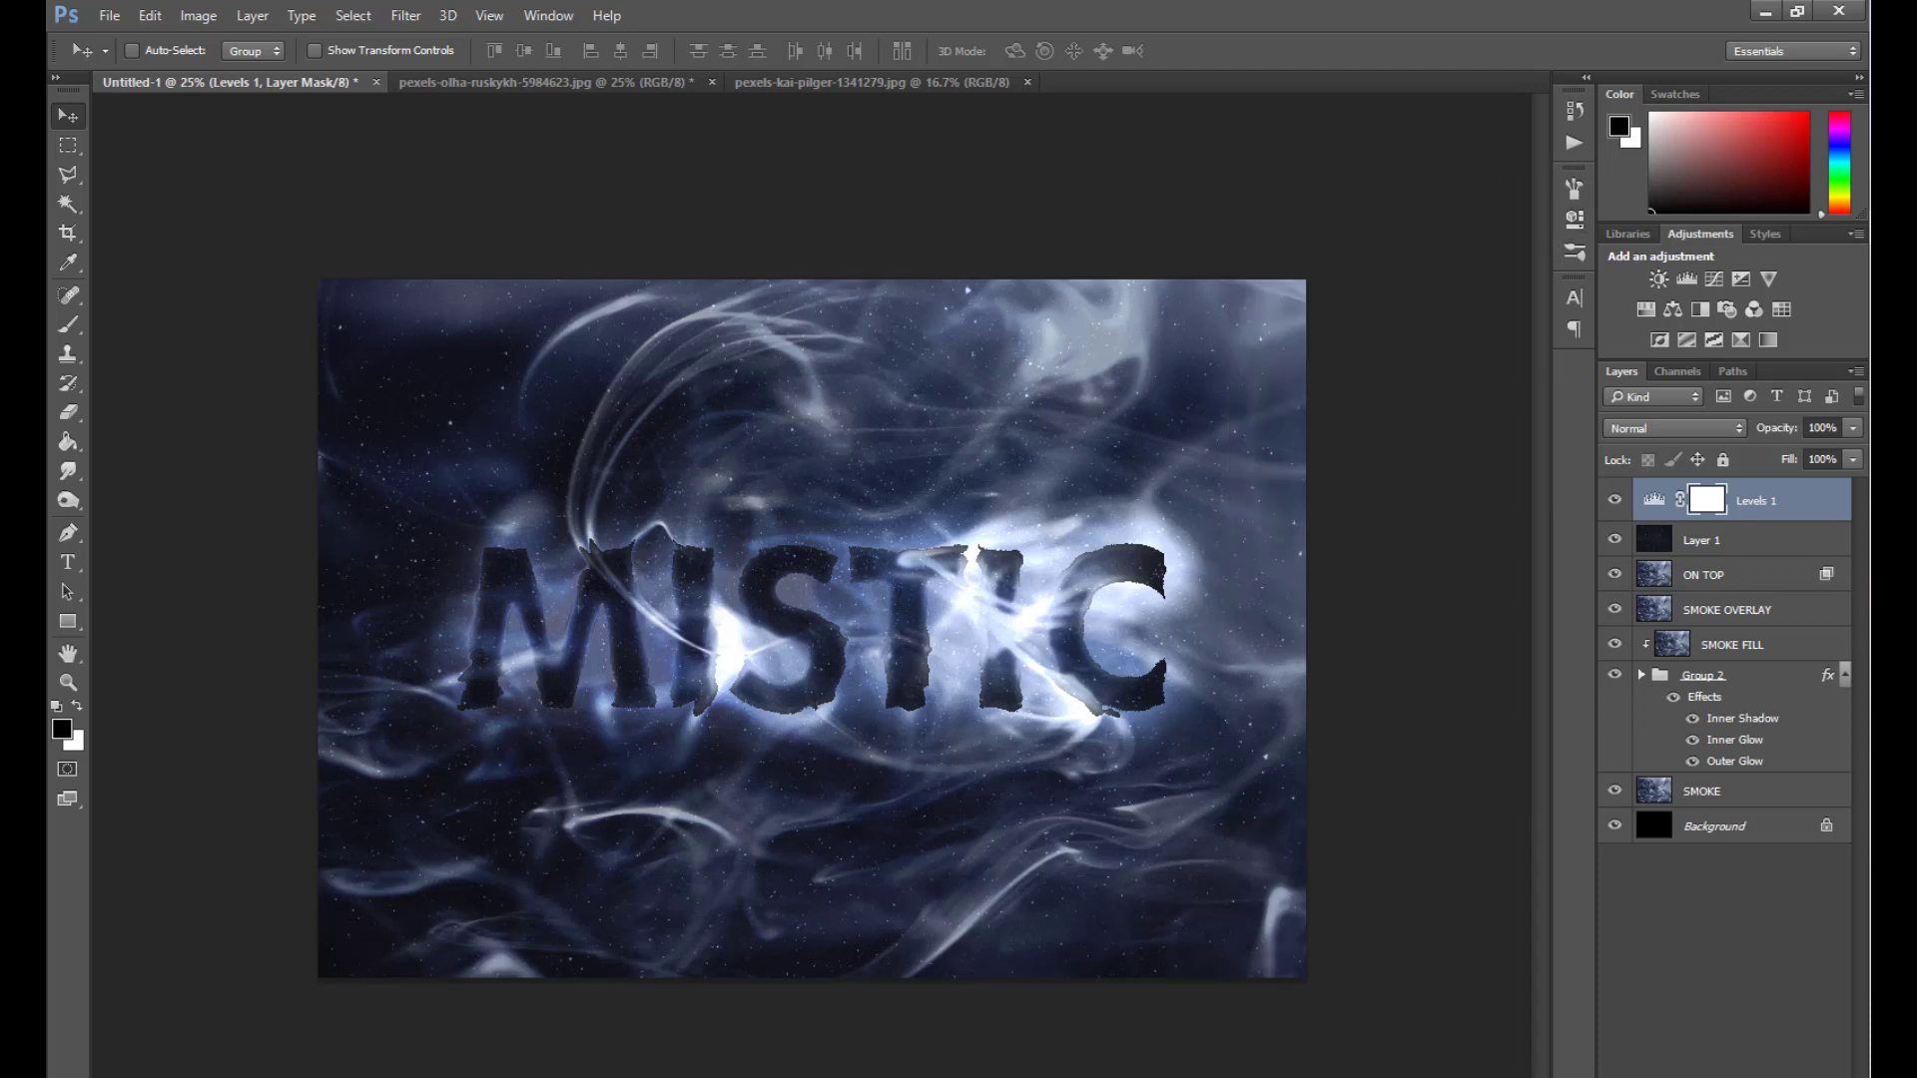
click(1643, 1077)
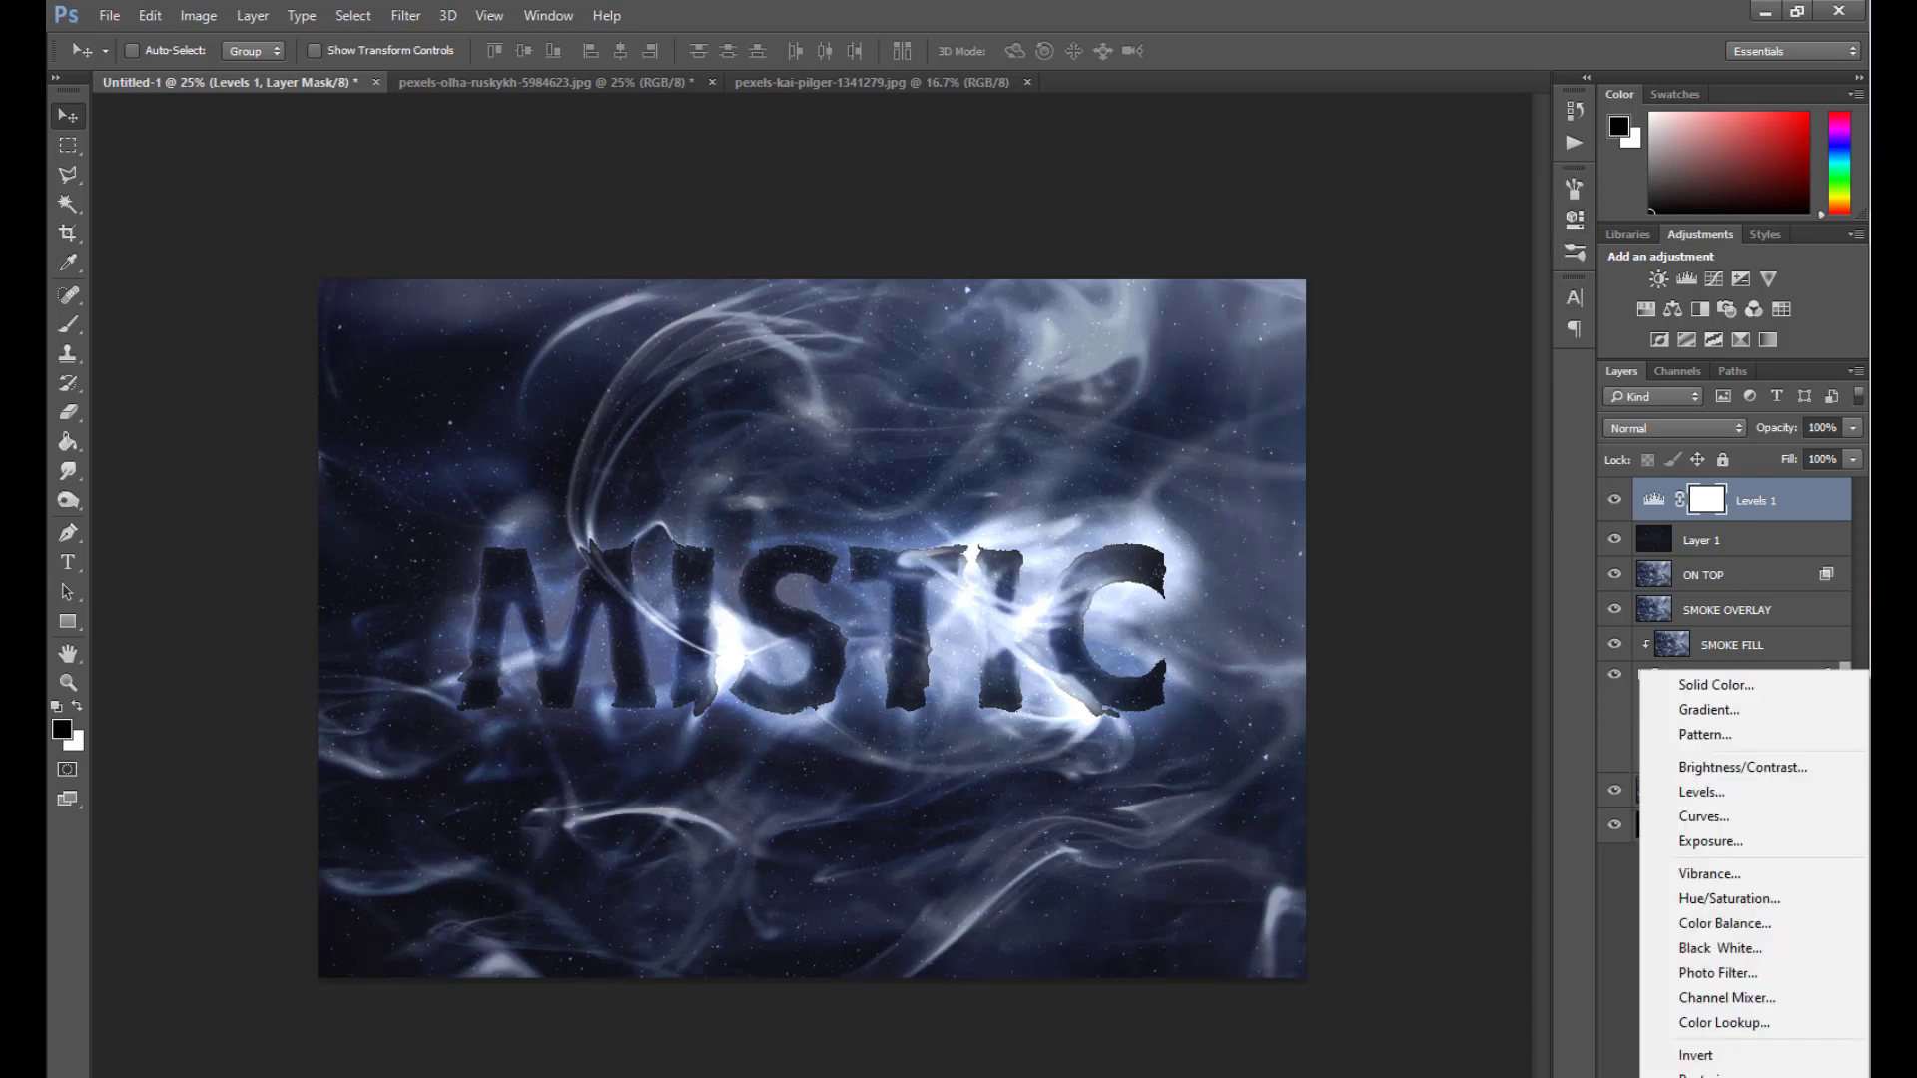
Add a Gradient Map adjustment and load the first preset gradient in the Gradient Editor.
click(1717, 1077)
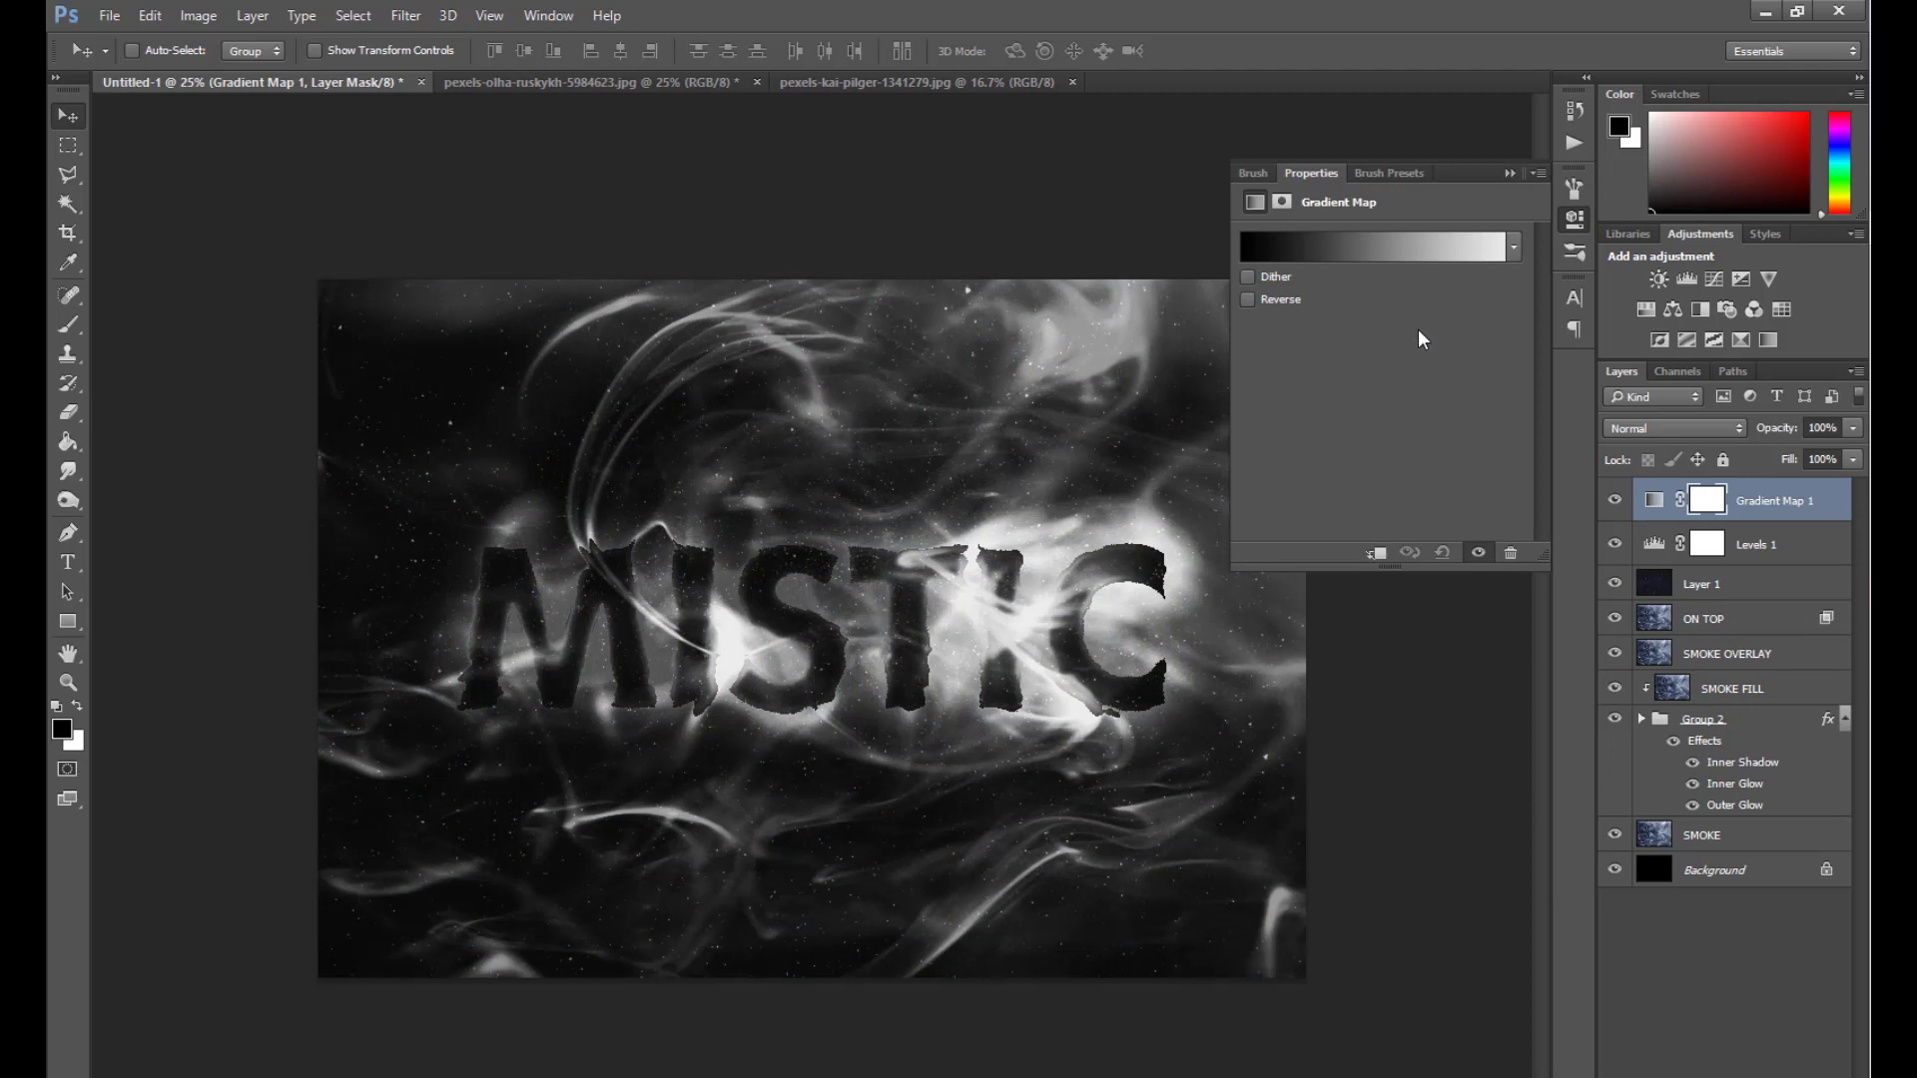
click(1347, 241)
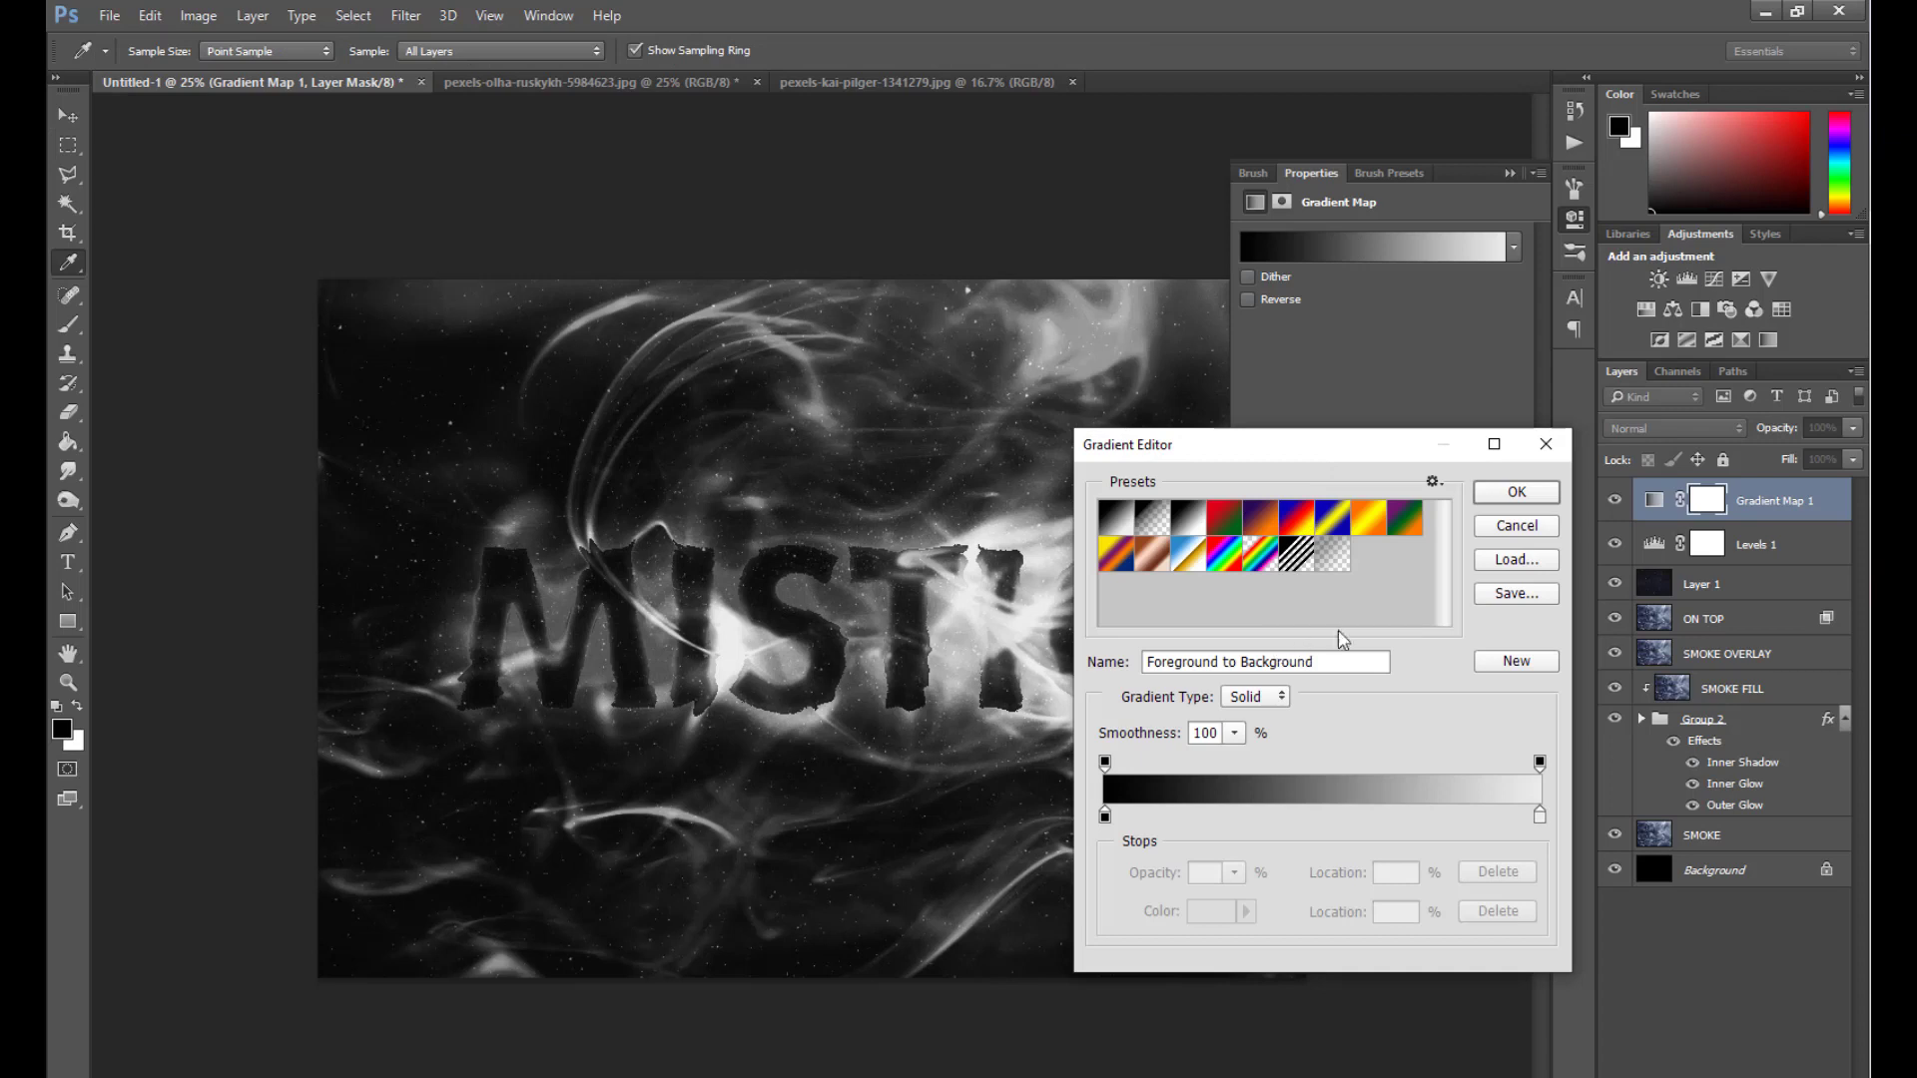
click(1434, 482)
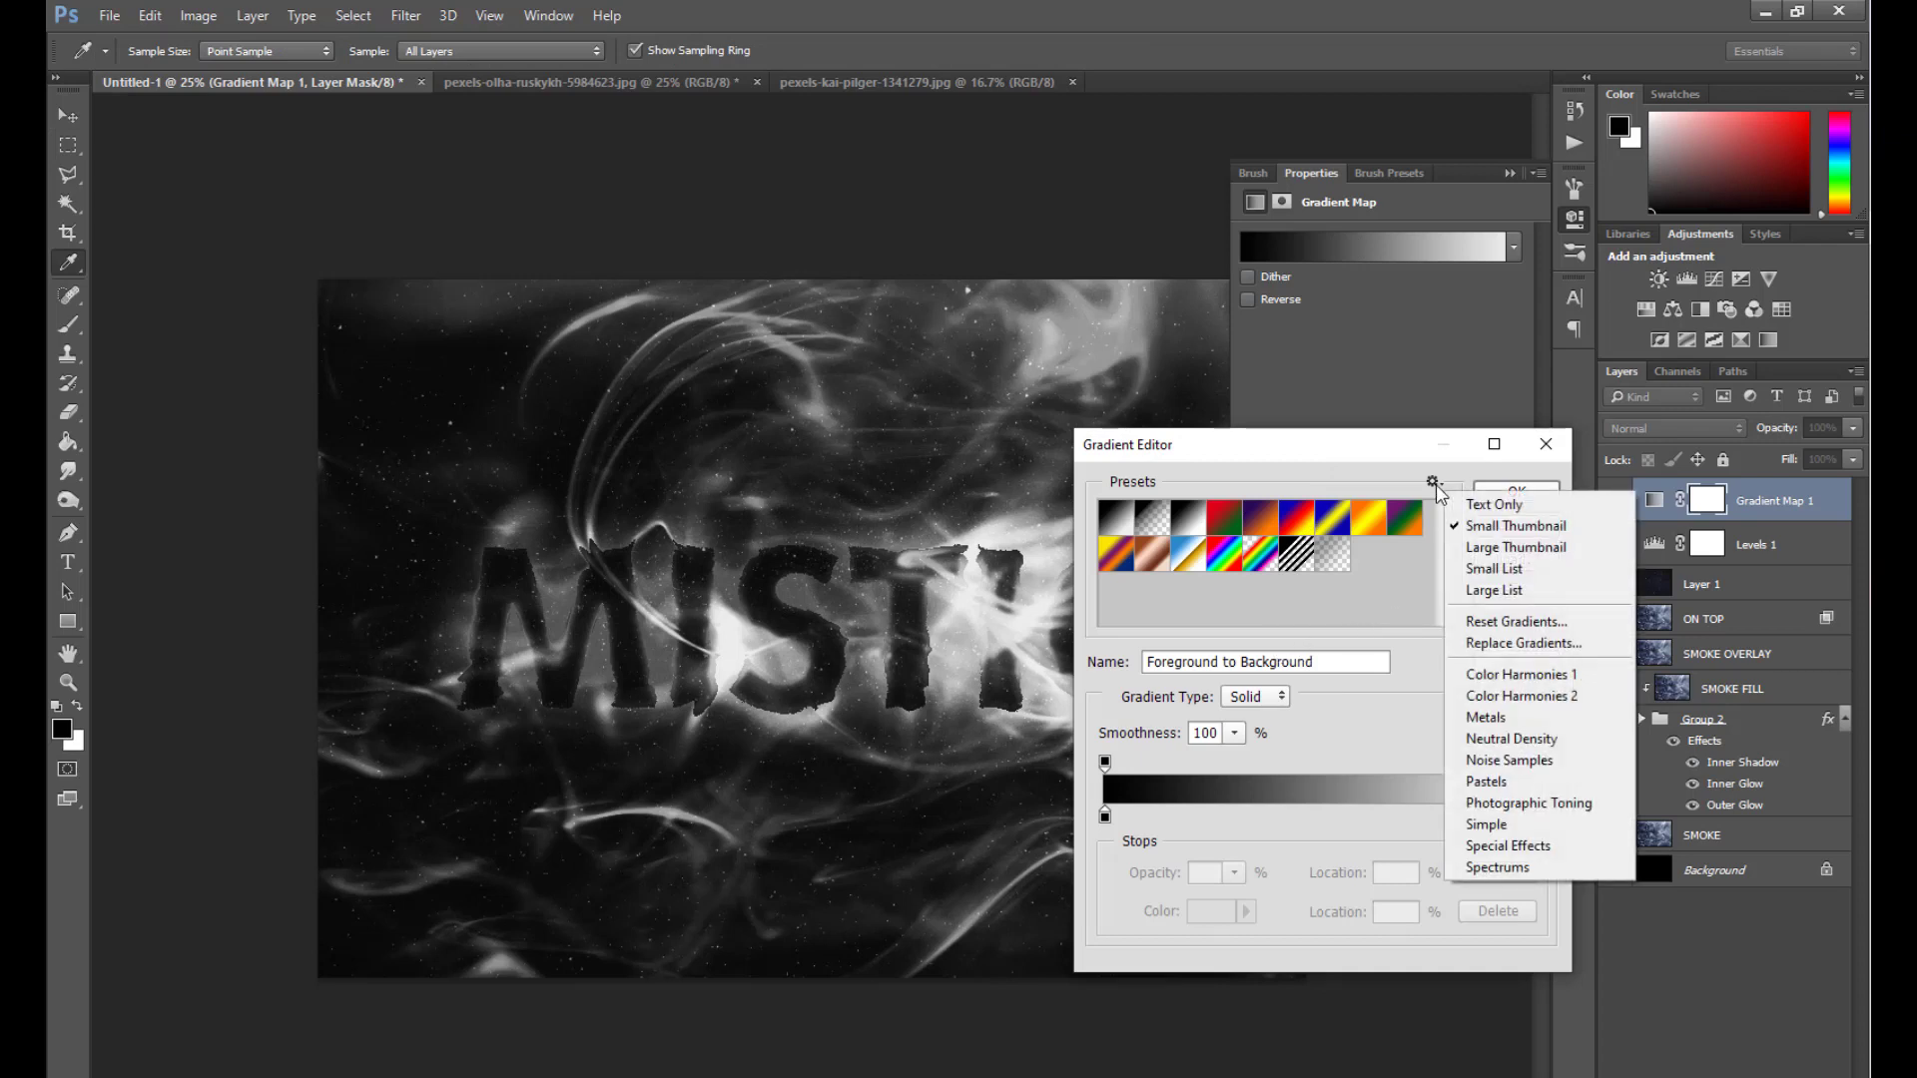
click(1434, 483)
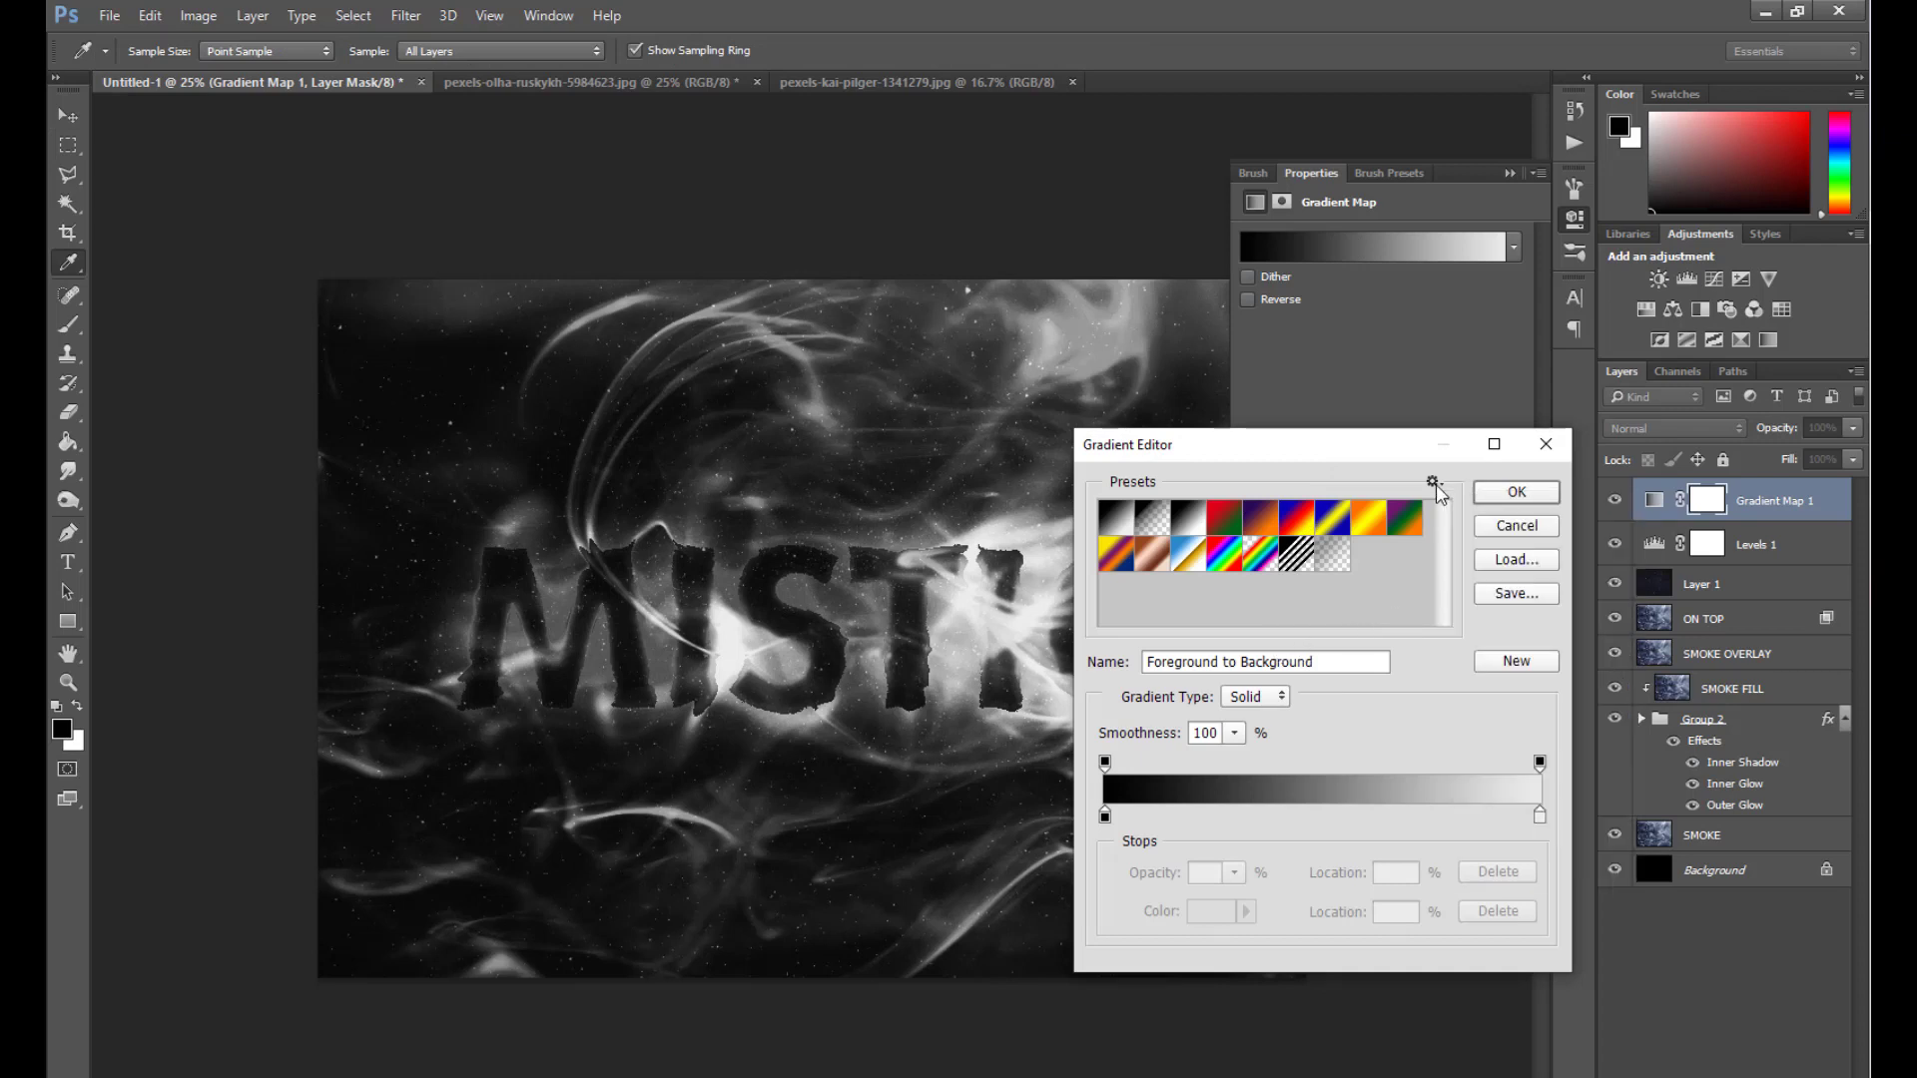
double_click(1118, 526)
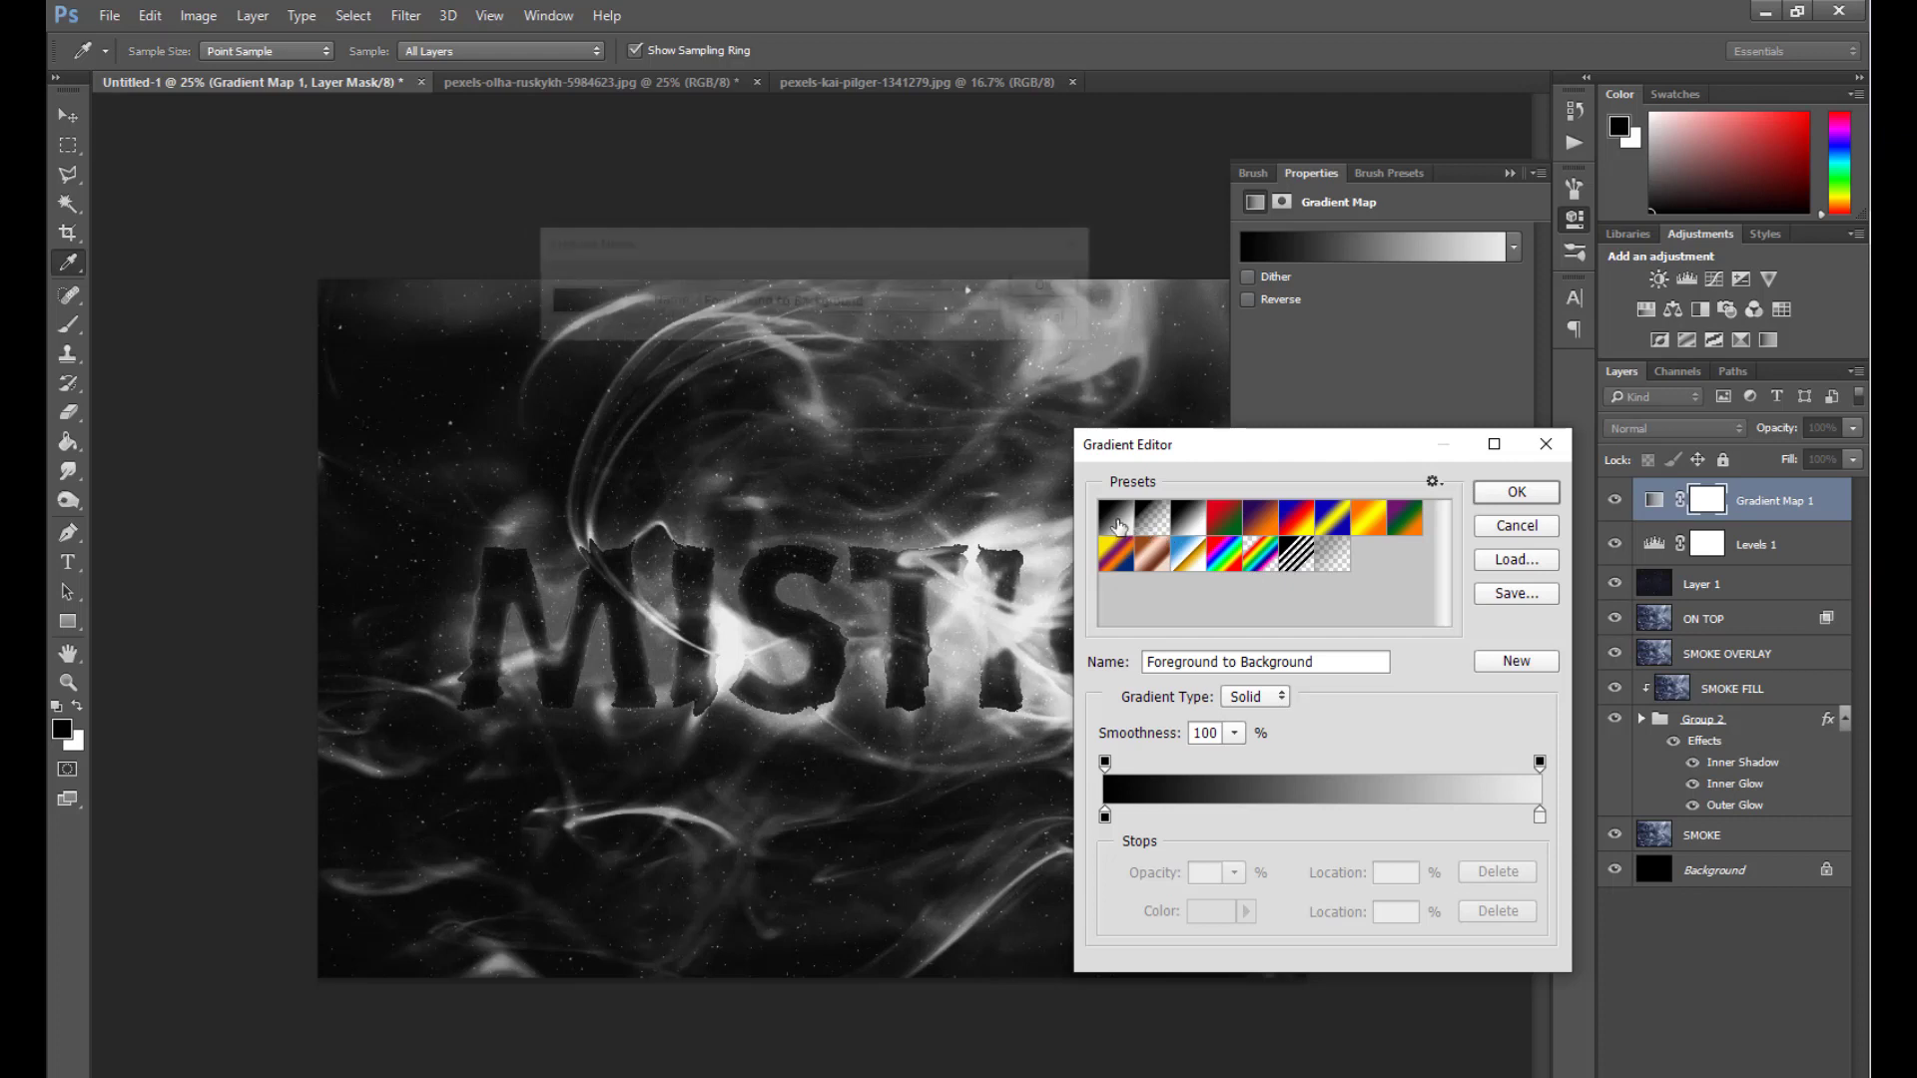
click(1057, 325)
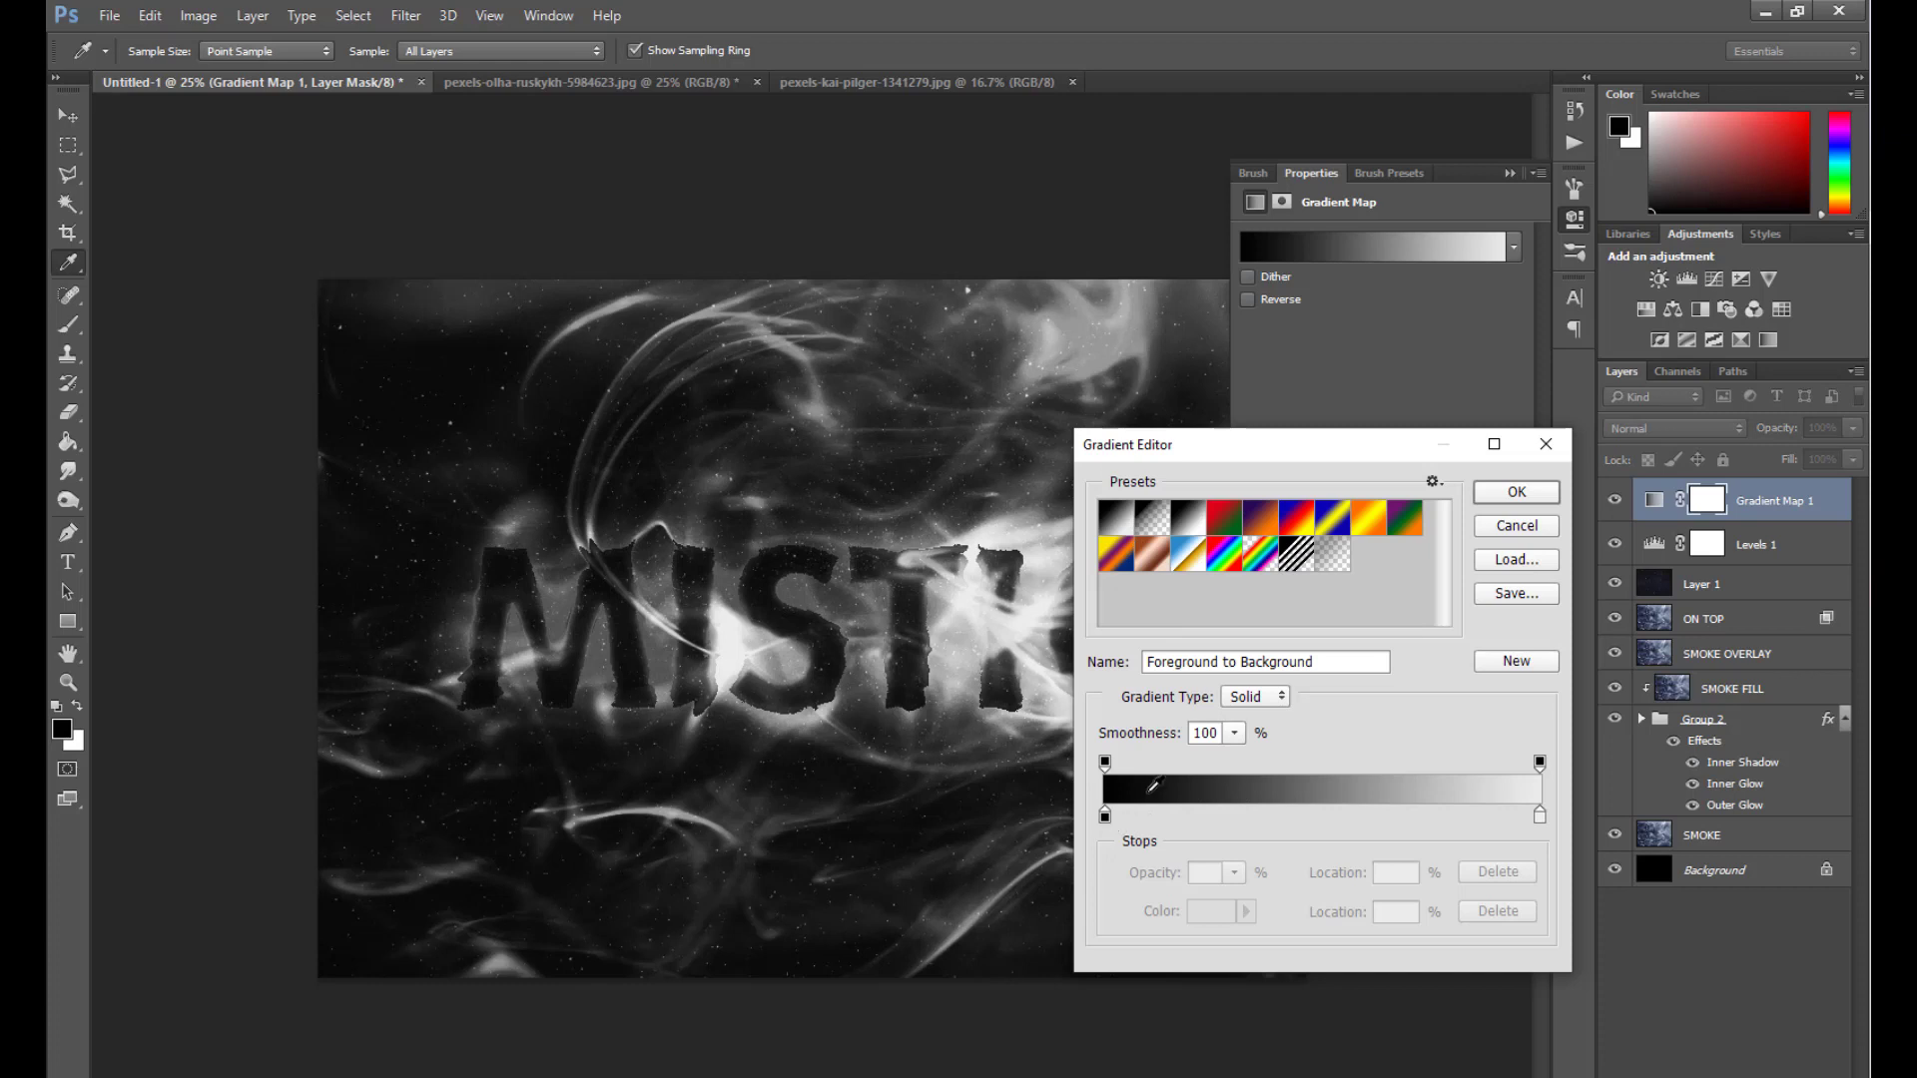
Try a blue colour on the black stop, then cancel to keep it black.
click(1104, 817)
click(1208, 910)
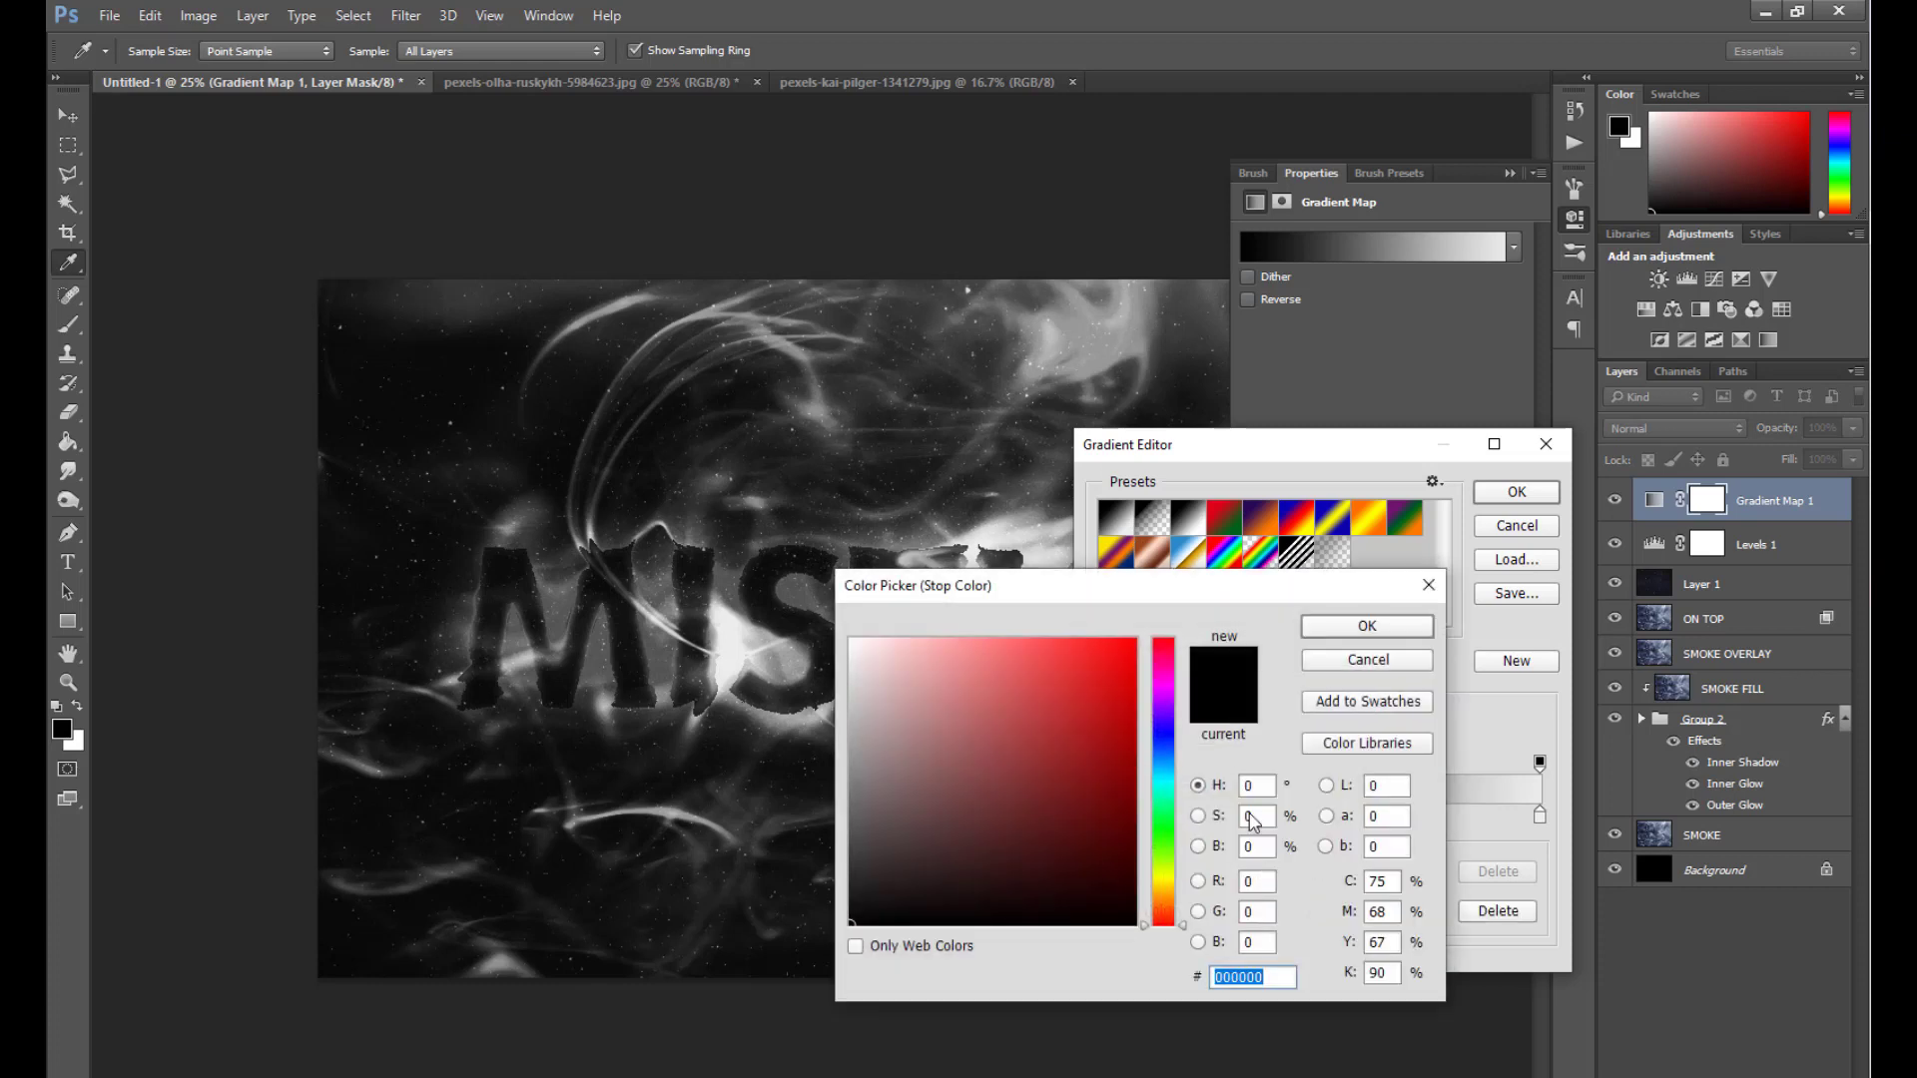
click(1162, 735)
mouse_move(1123, 654)
mouse_down()
mouse_move(1143, 603)
mouse_move(1041, 625)
mouse_move(1207, 607)
mouse_up()
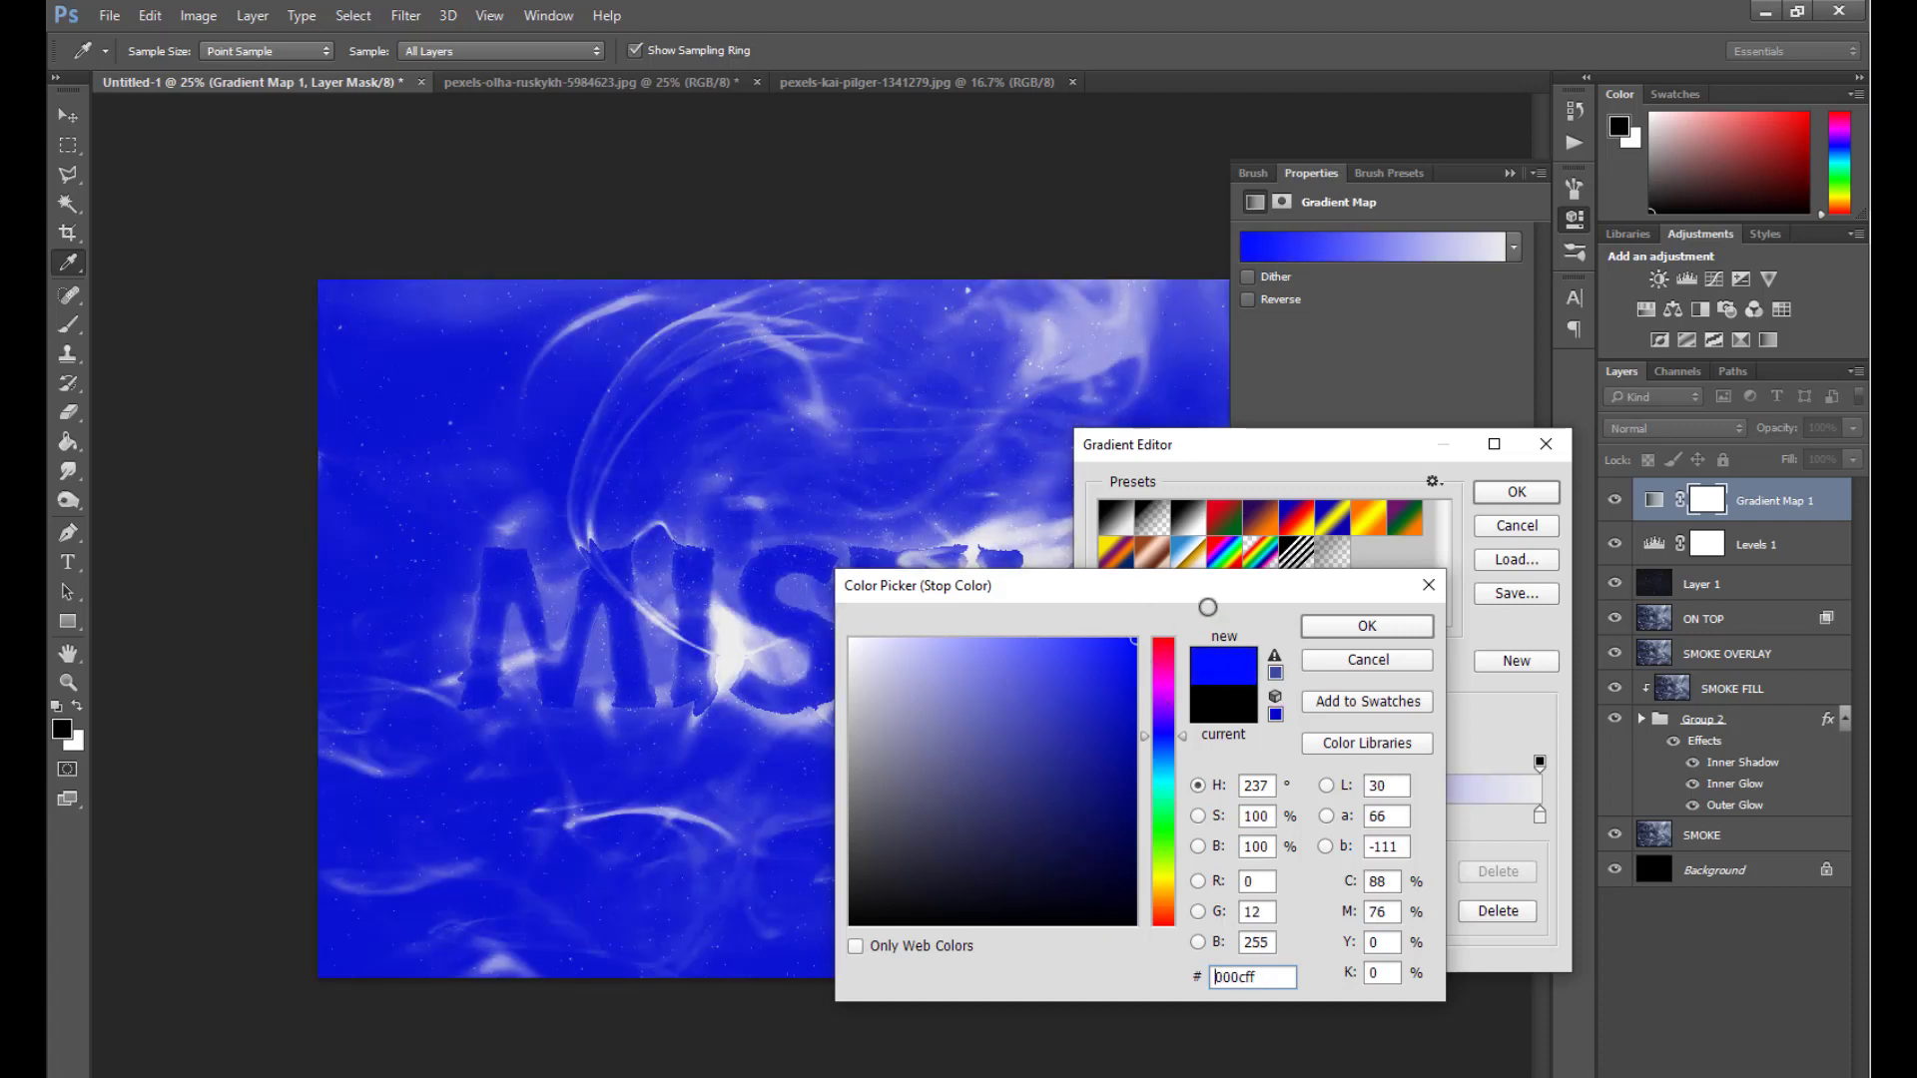
click(1275, 714)
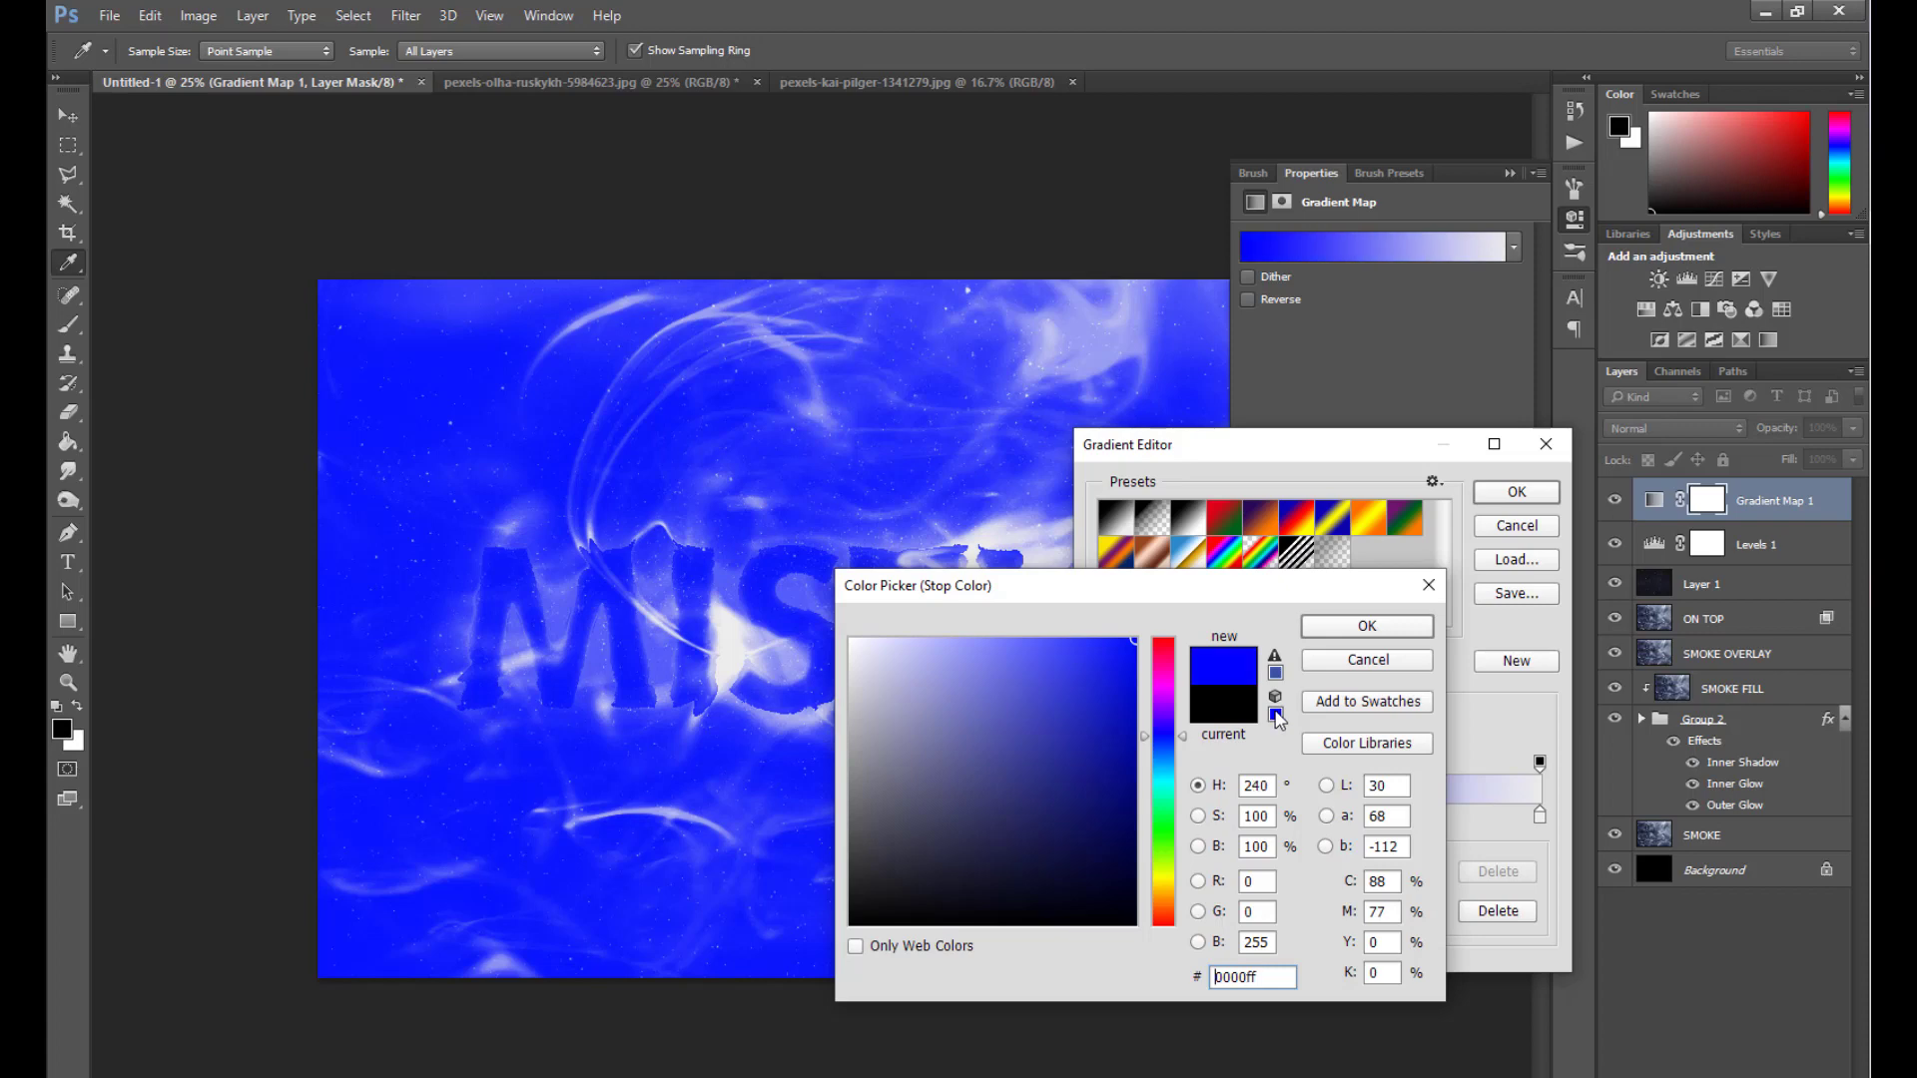
click(1364, 663)
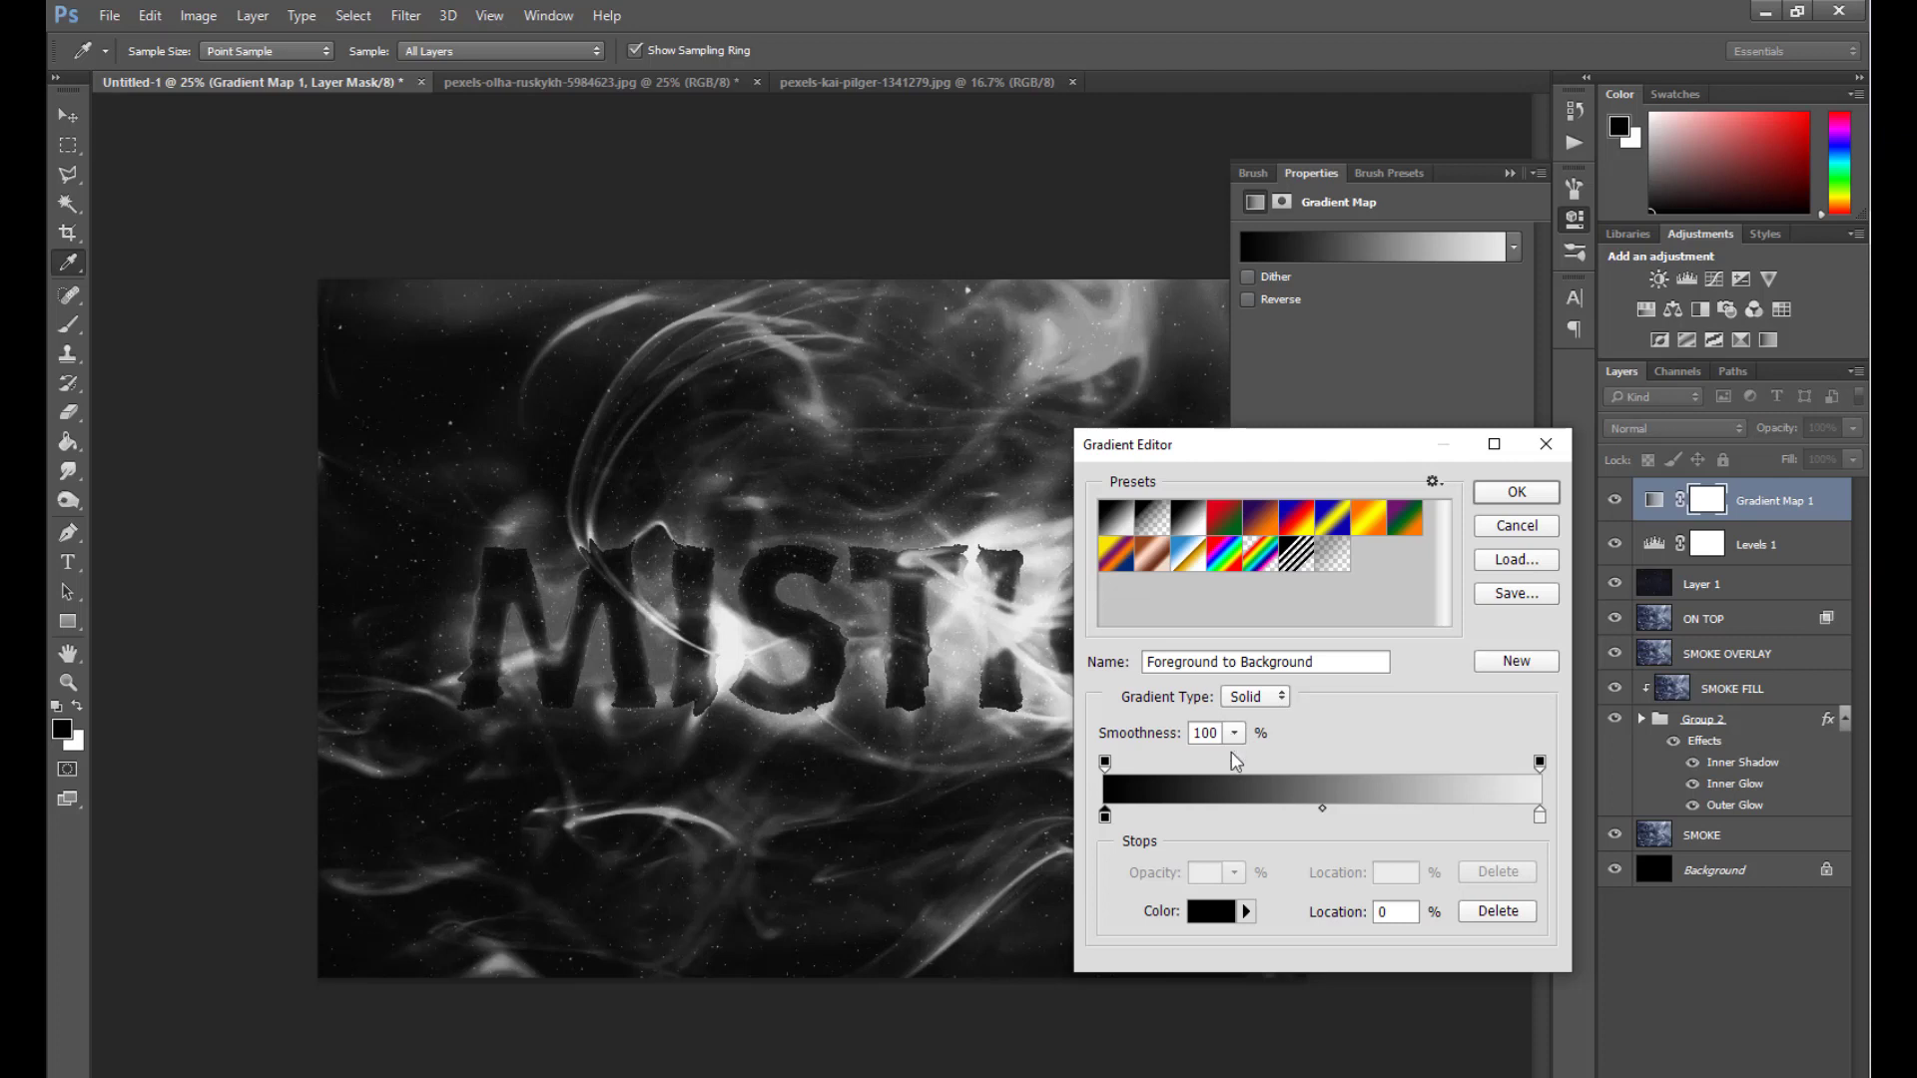
Add a new gradient colour stop at 39% and start choosing a blue for it.
click(1270, 817)
drag(1271, 817, 1273, 816)
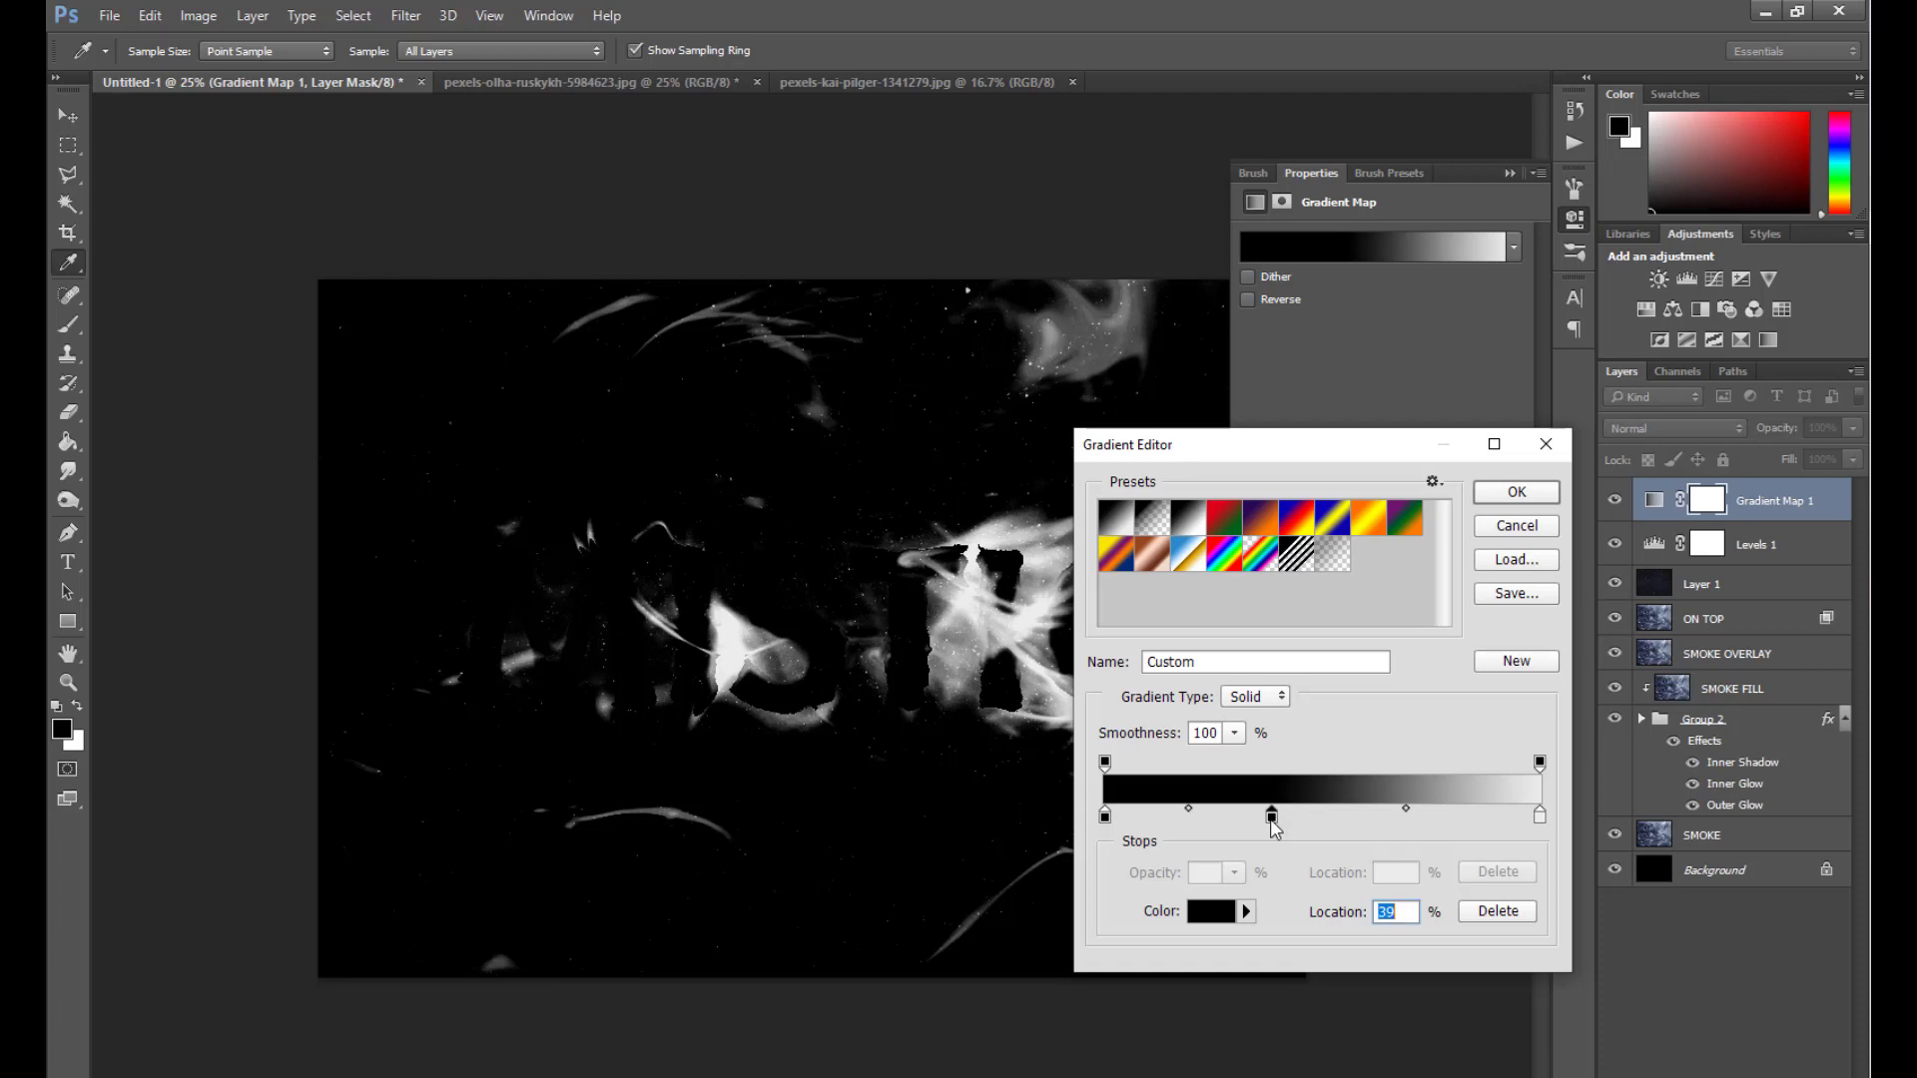
double_click(1270, 816)
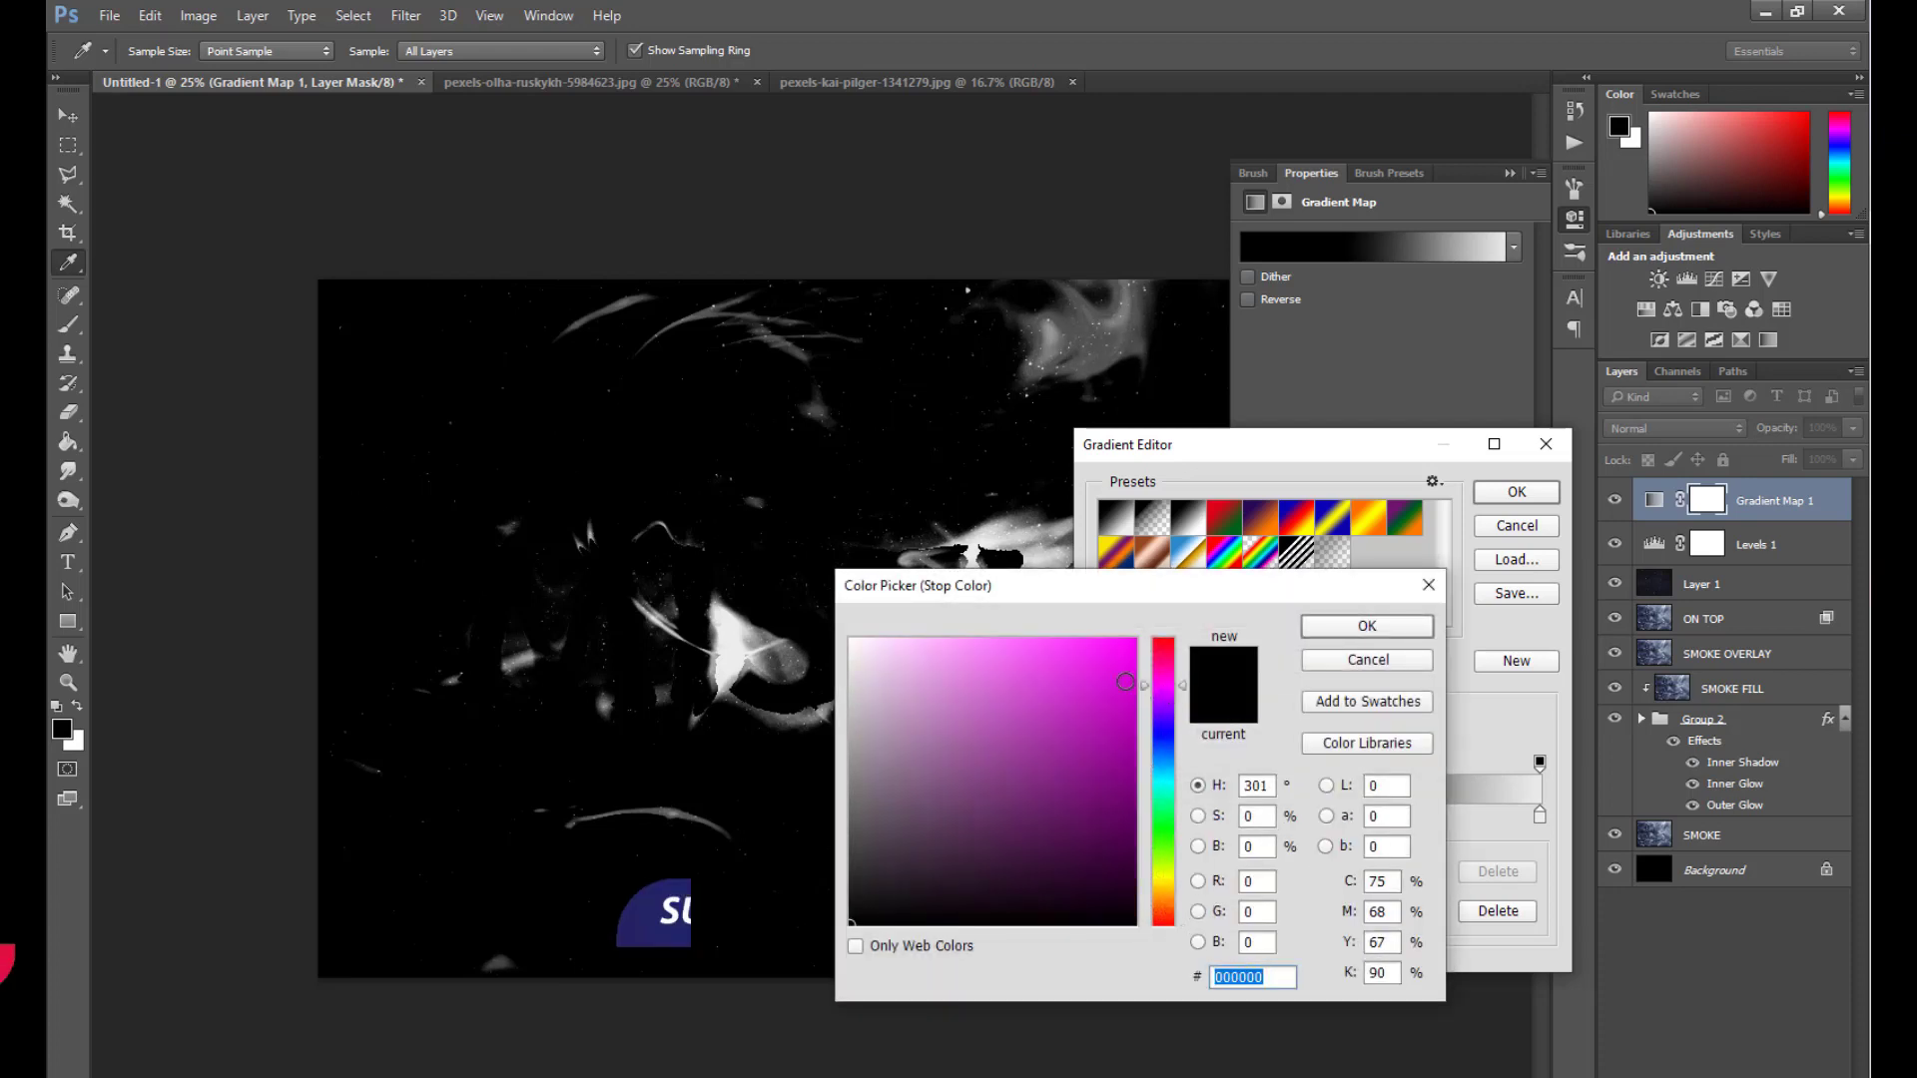
click(1125, 681)
drag(1164, 764, 1164, 735)
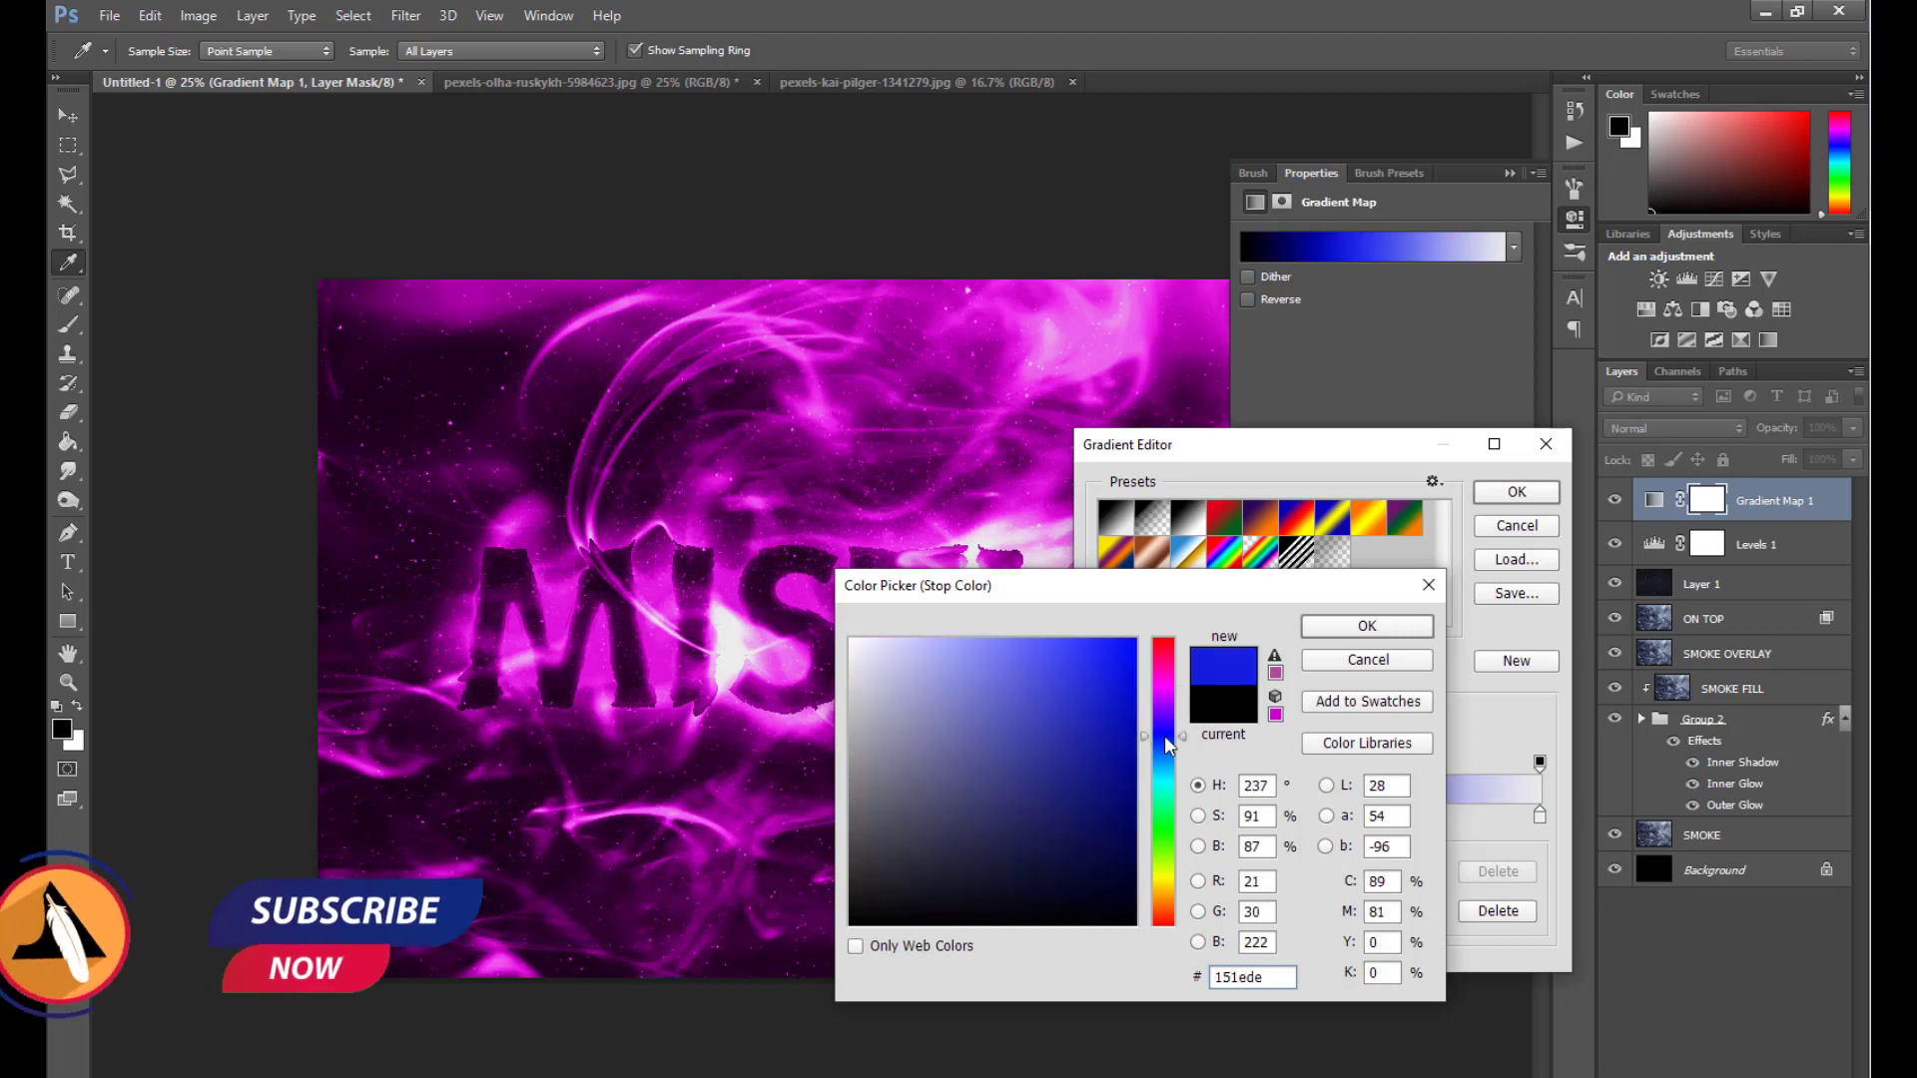
click(1059, 670)
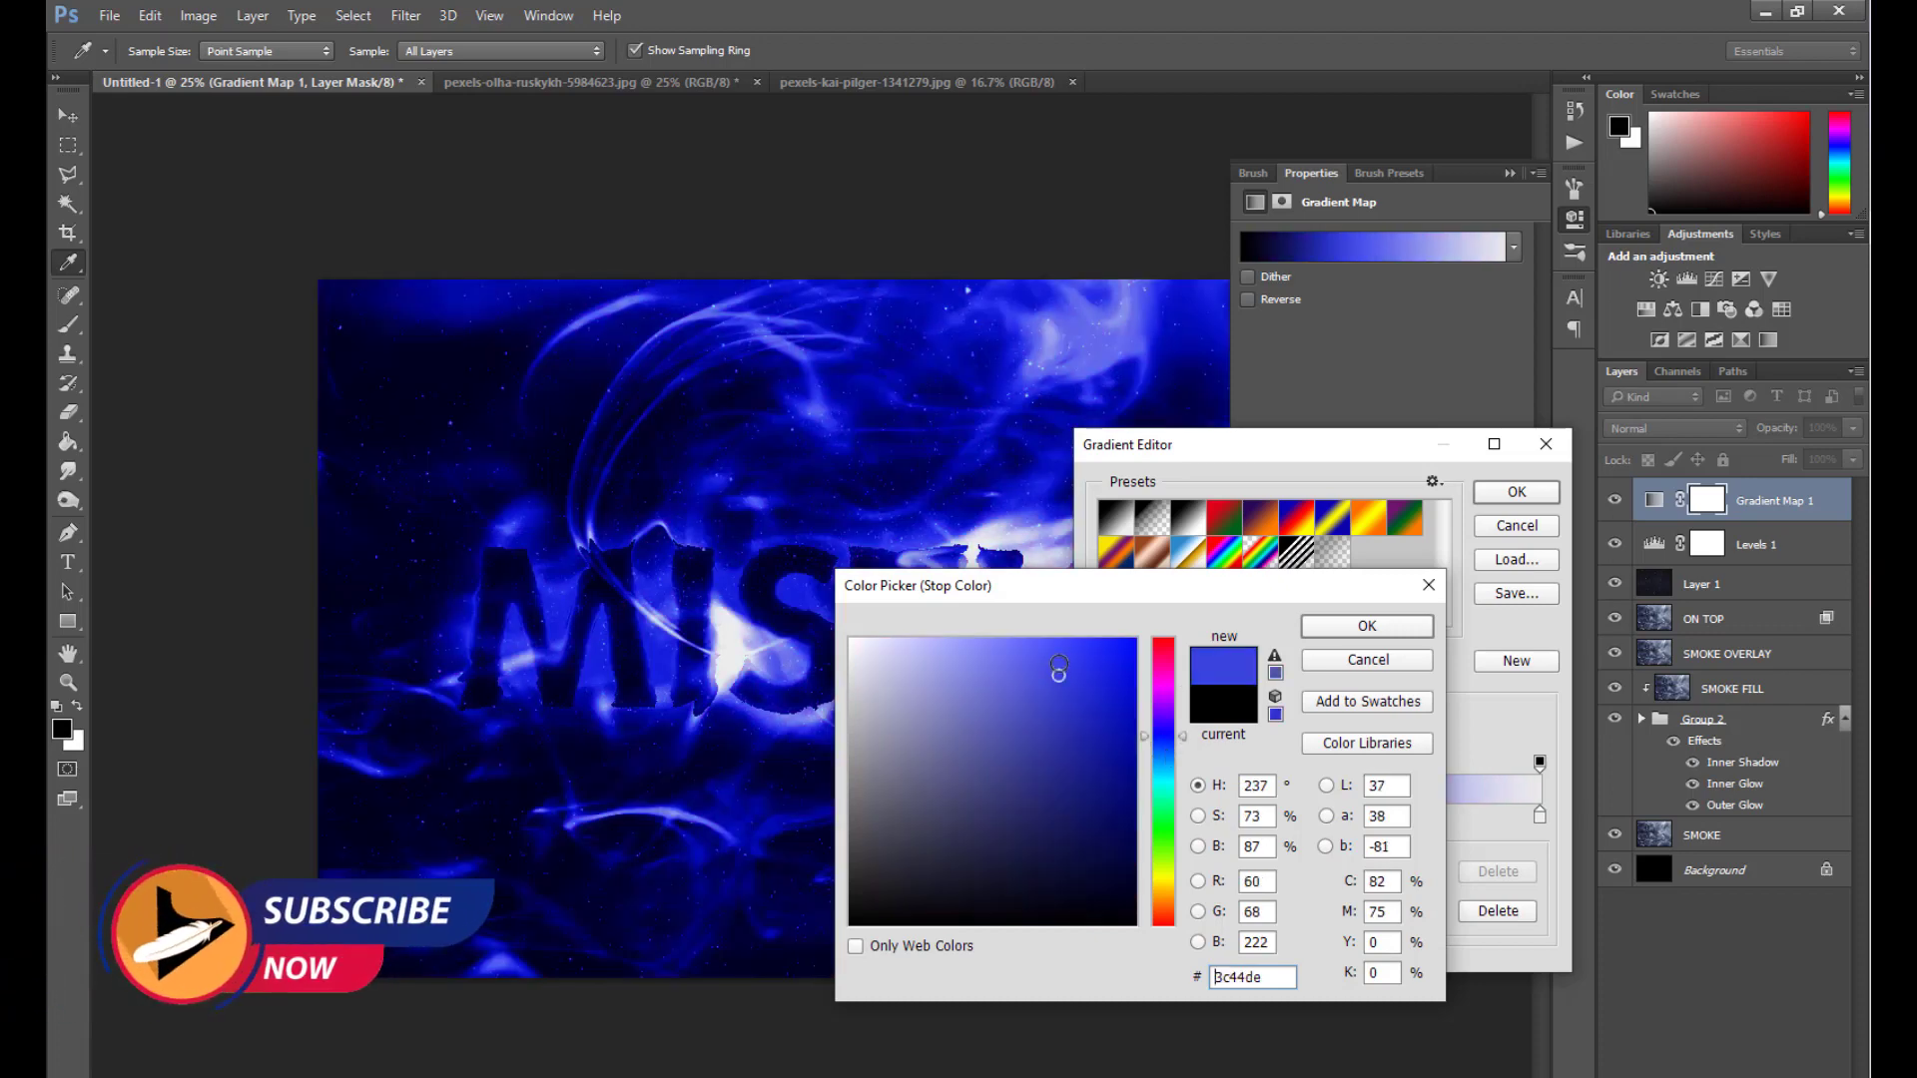
mouse_move(1058, 670)
mouse_down()
mouse_move(1005, 603)
mouse_move(1023, 618)
mouse_up()
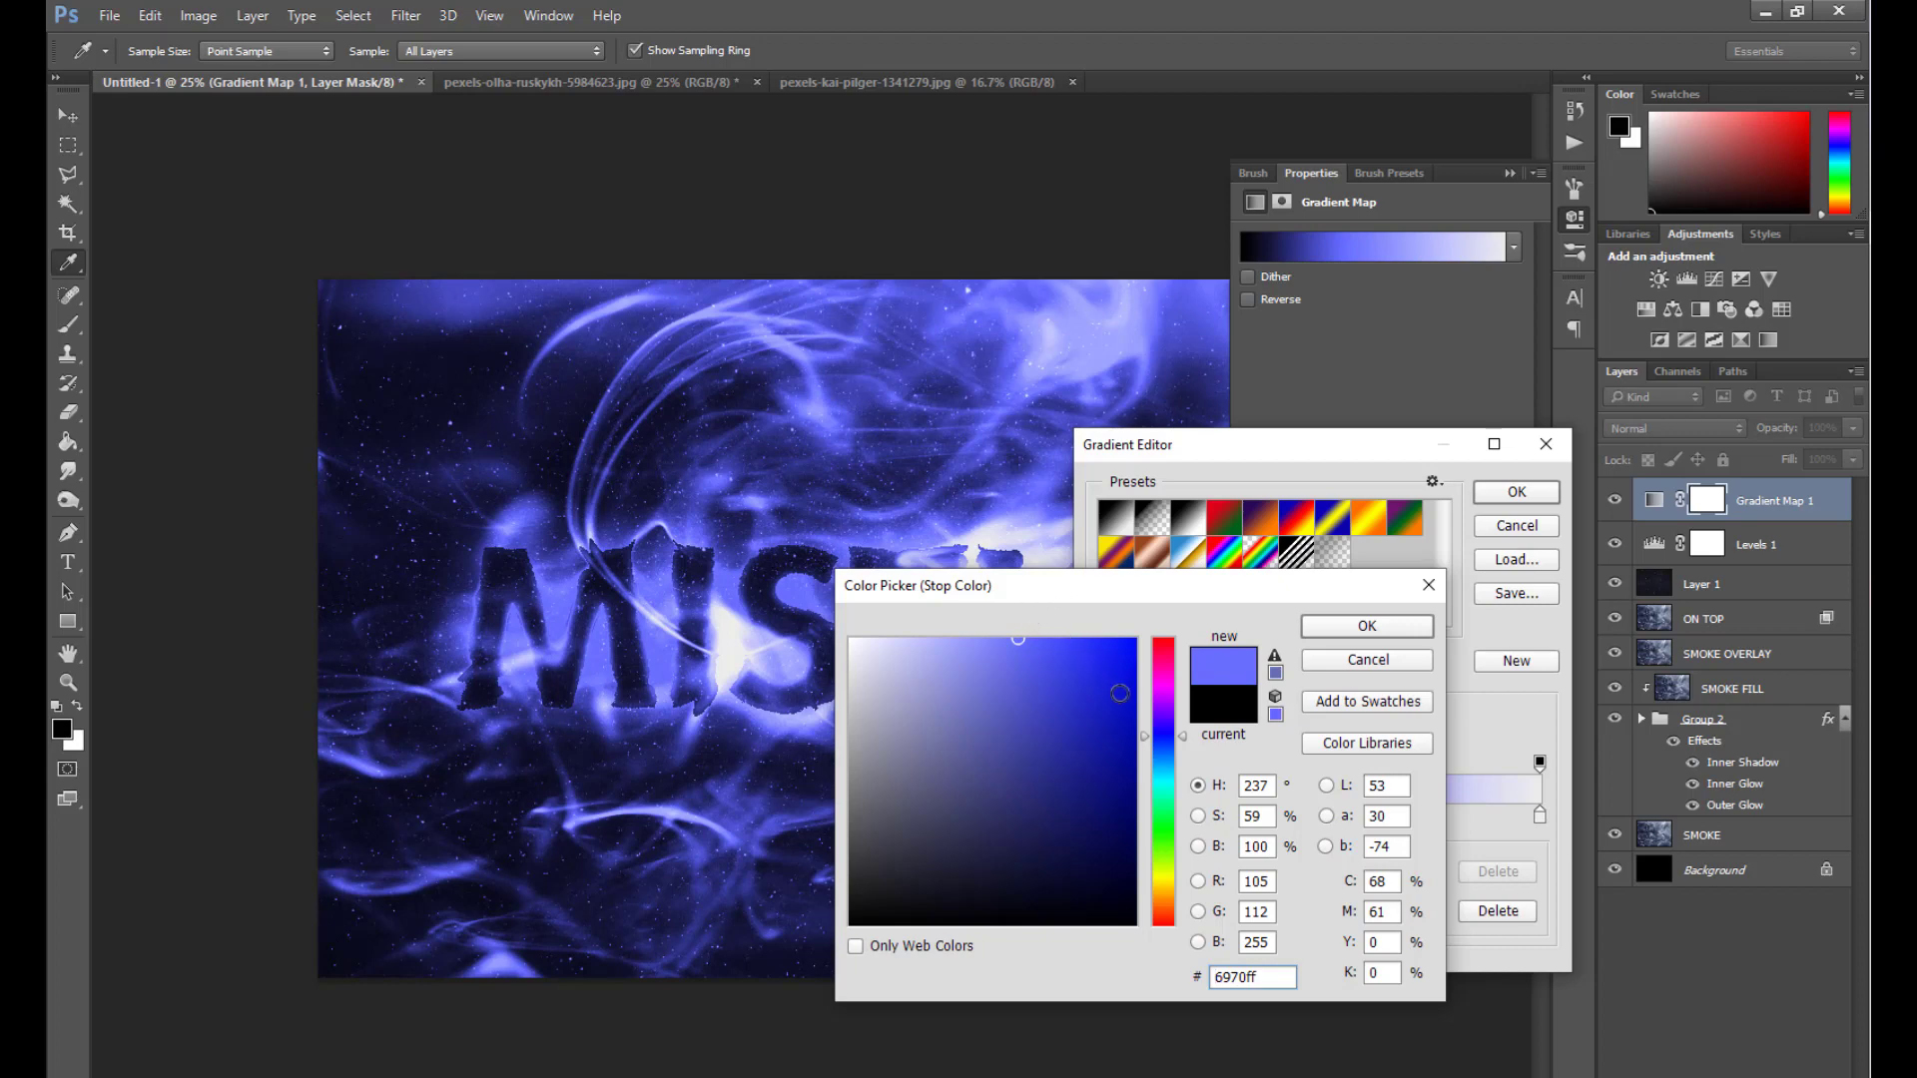
Settle the 39% stop on web-safe blue #0099cc and apply the gradient map.
click(1164, 687)
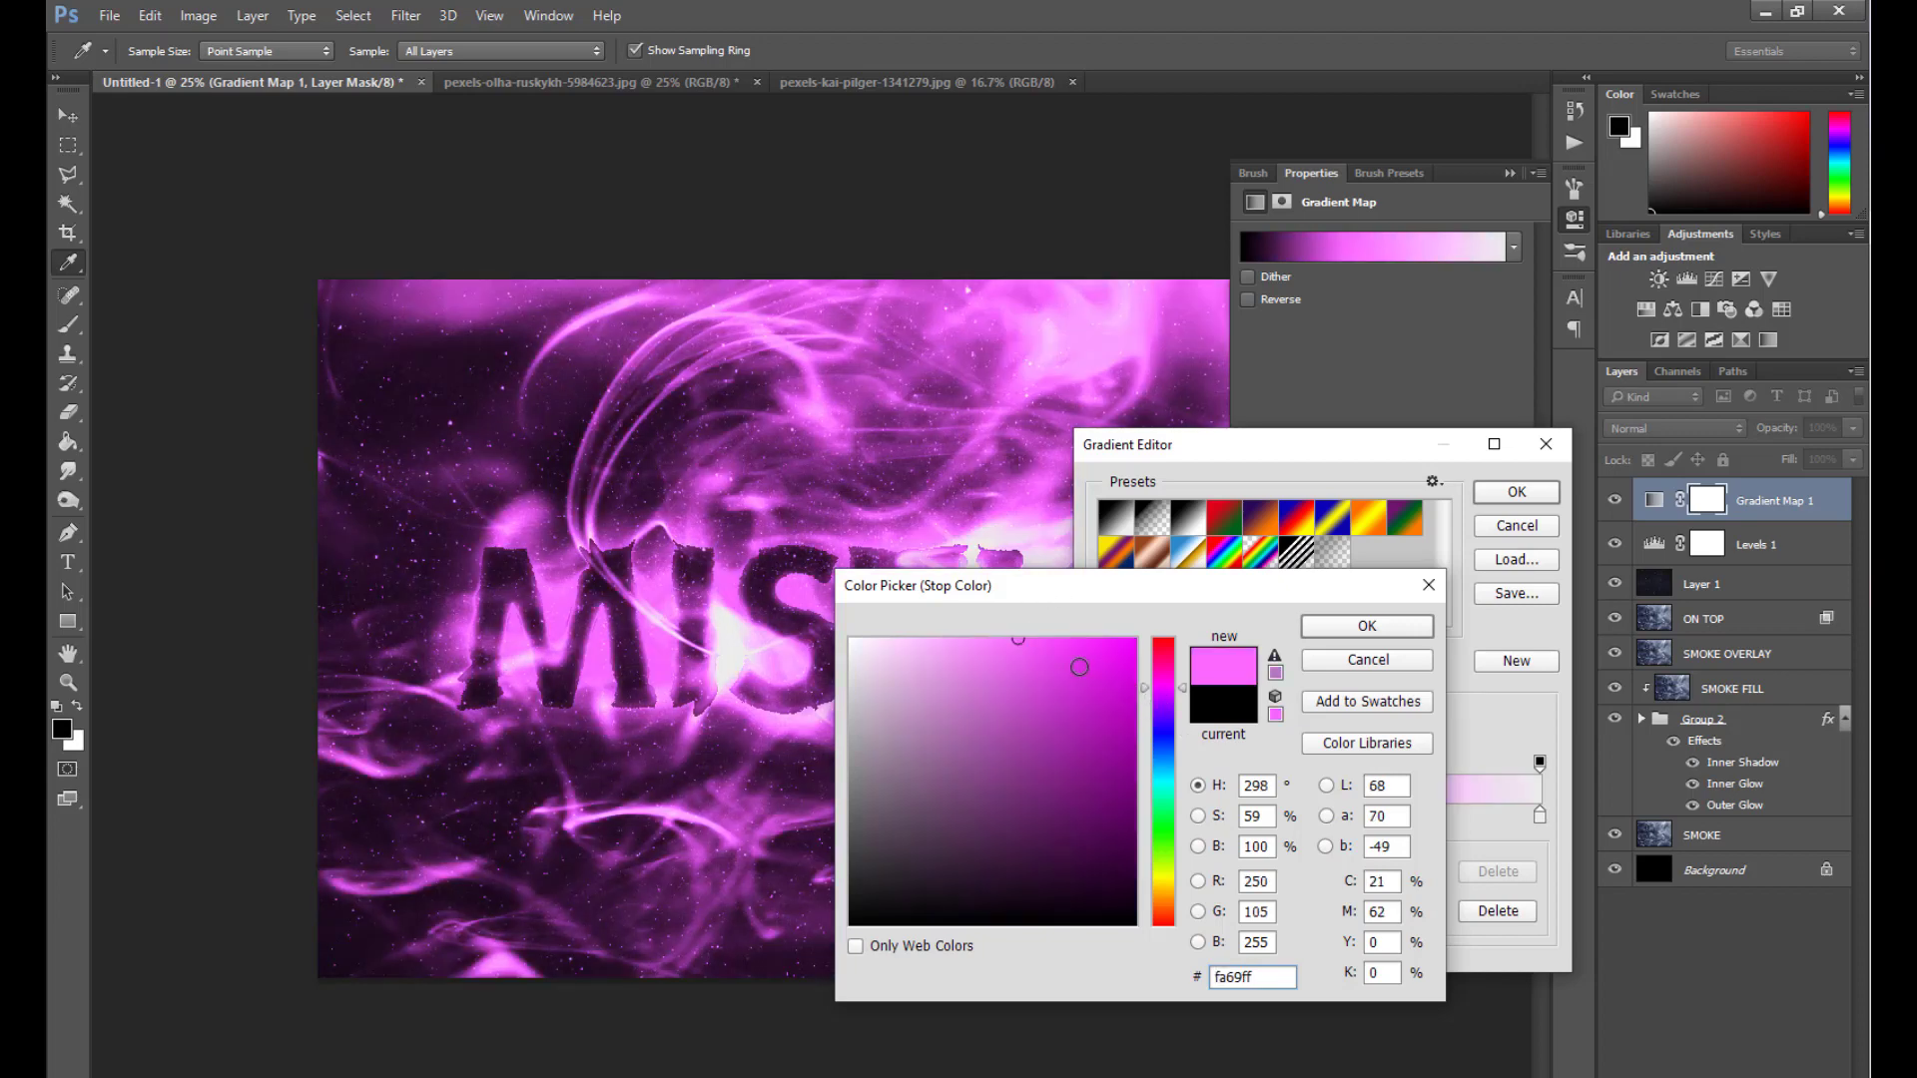
mouse_move(1032, 647)
mouse_down()
mouse_move(955, 616)
mouse_move(993, 668)
mouse_up()
click(1164, 784)
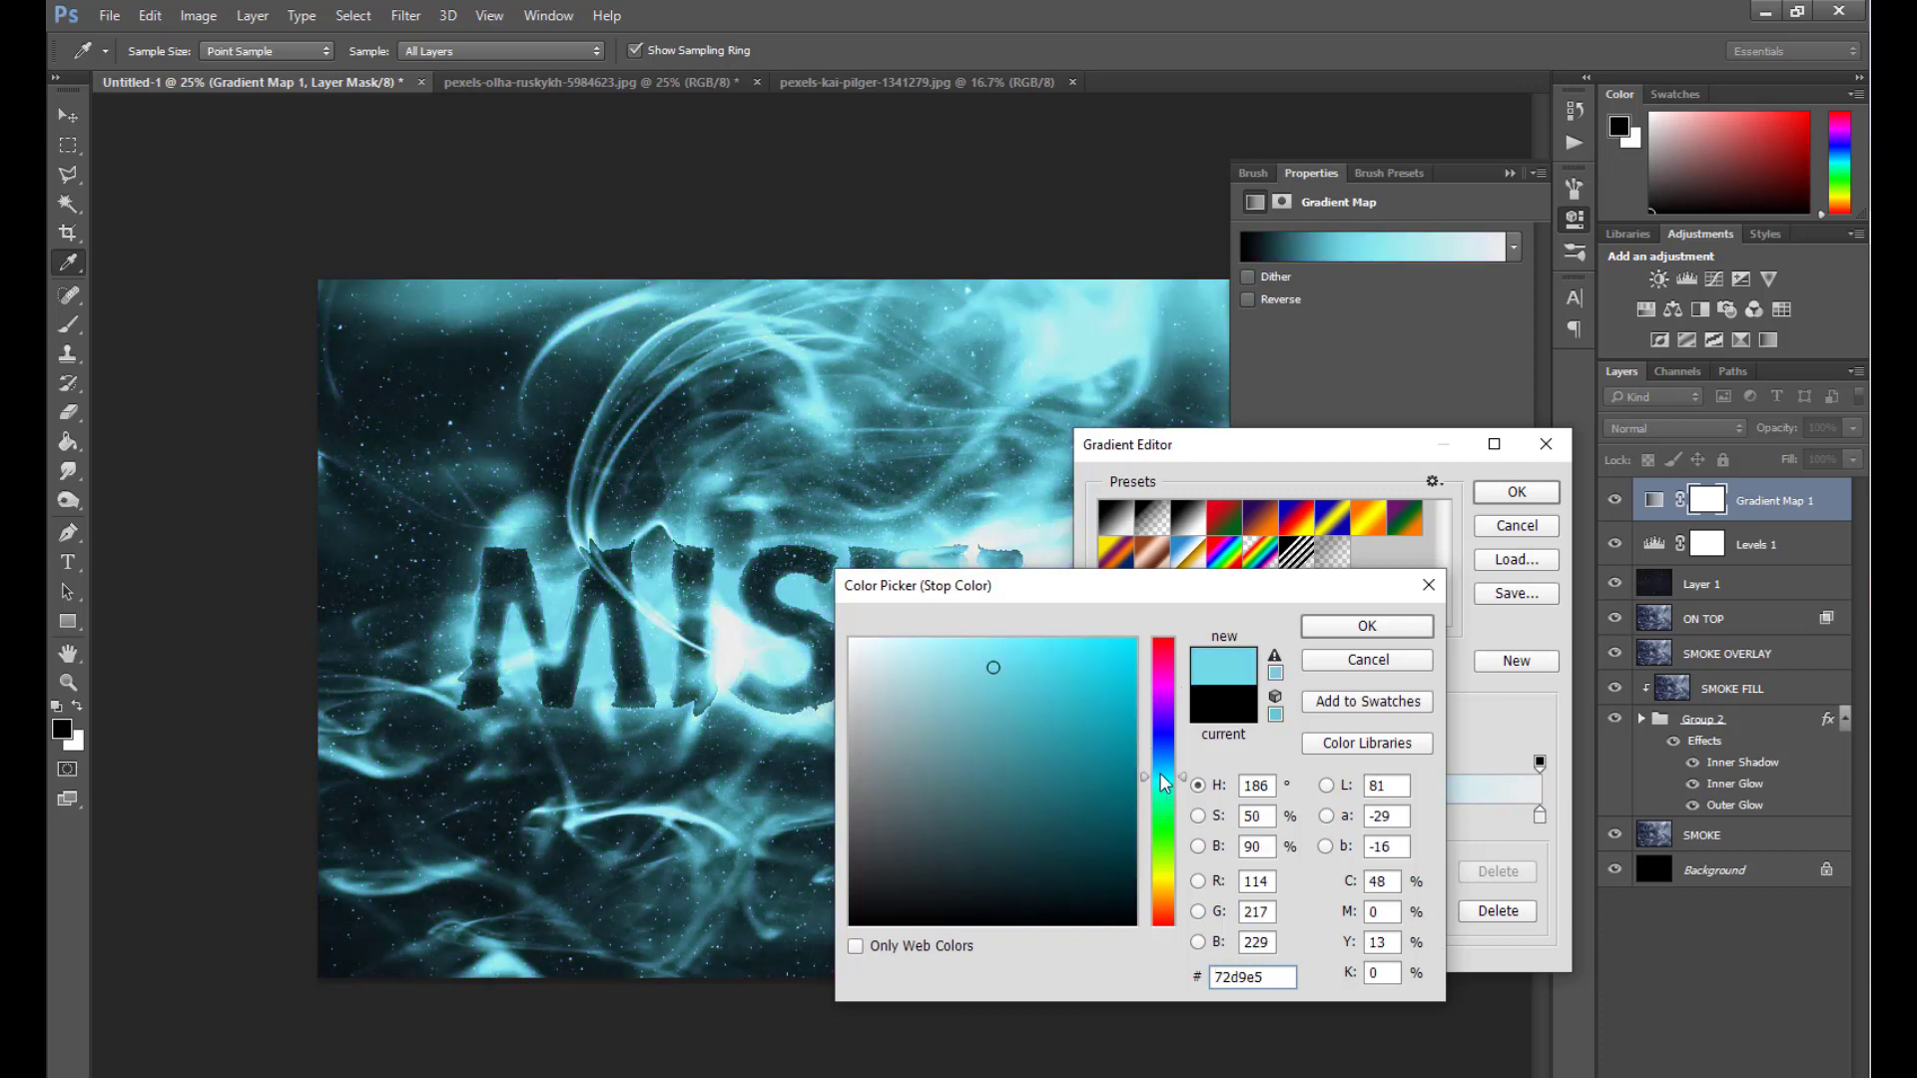
click(1162, 731)
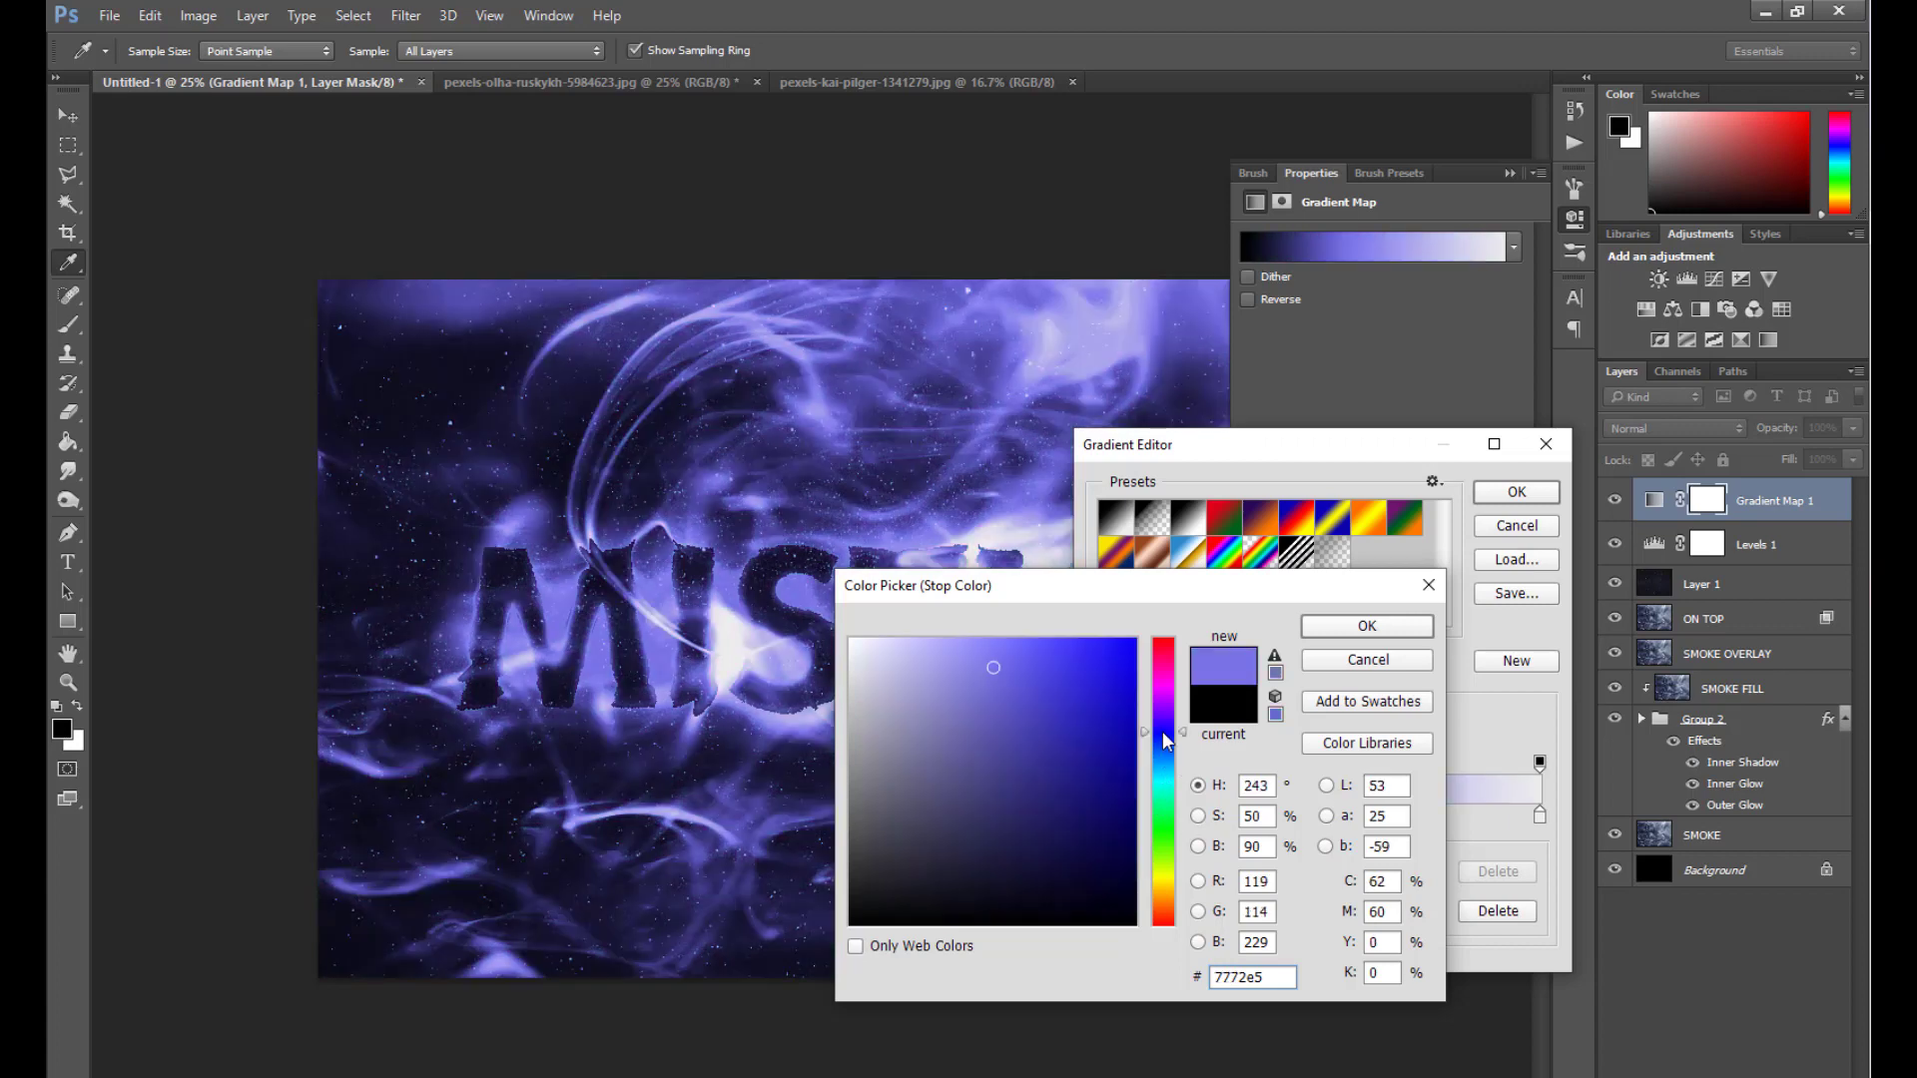
click(1164, 777)
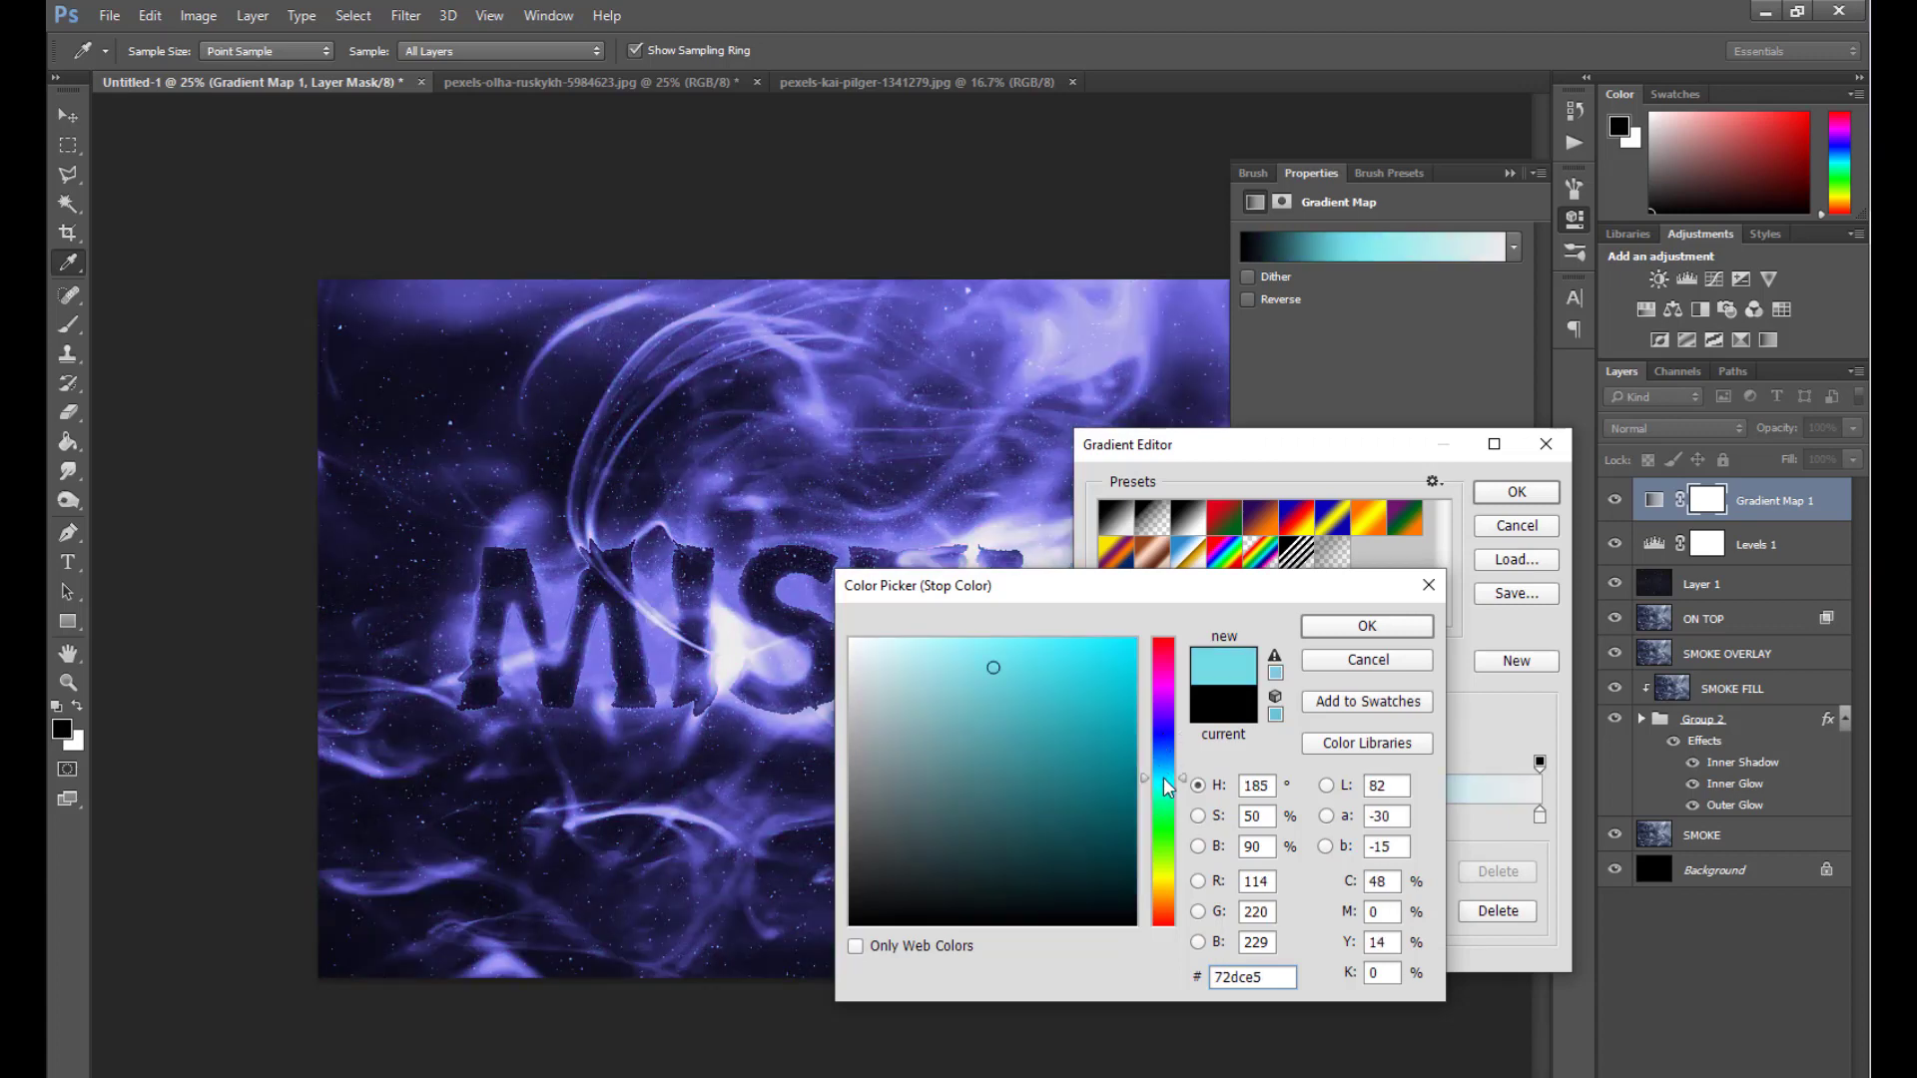
click(1098, 720)
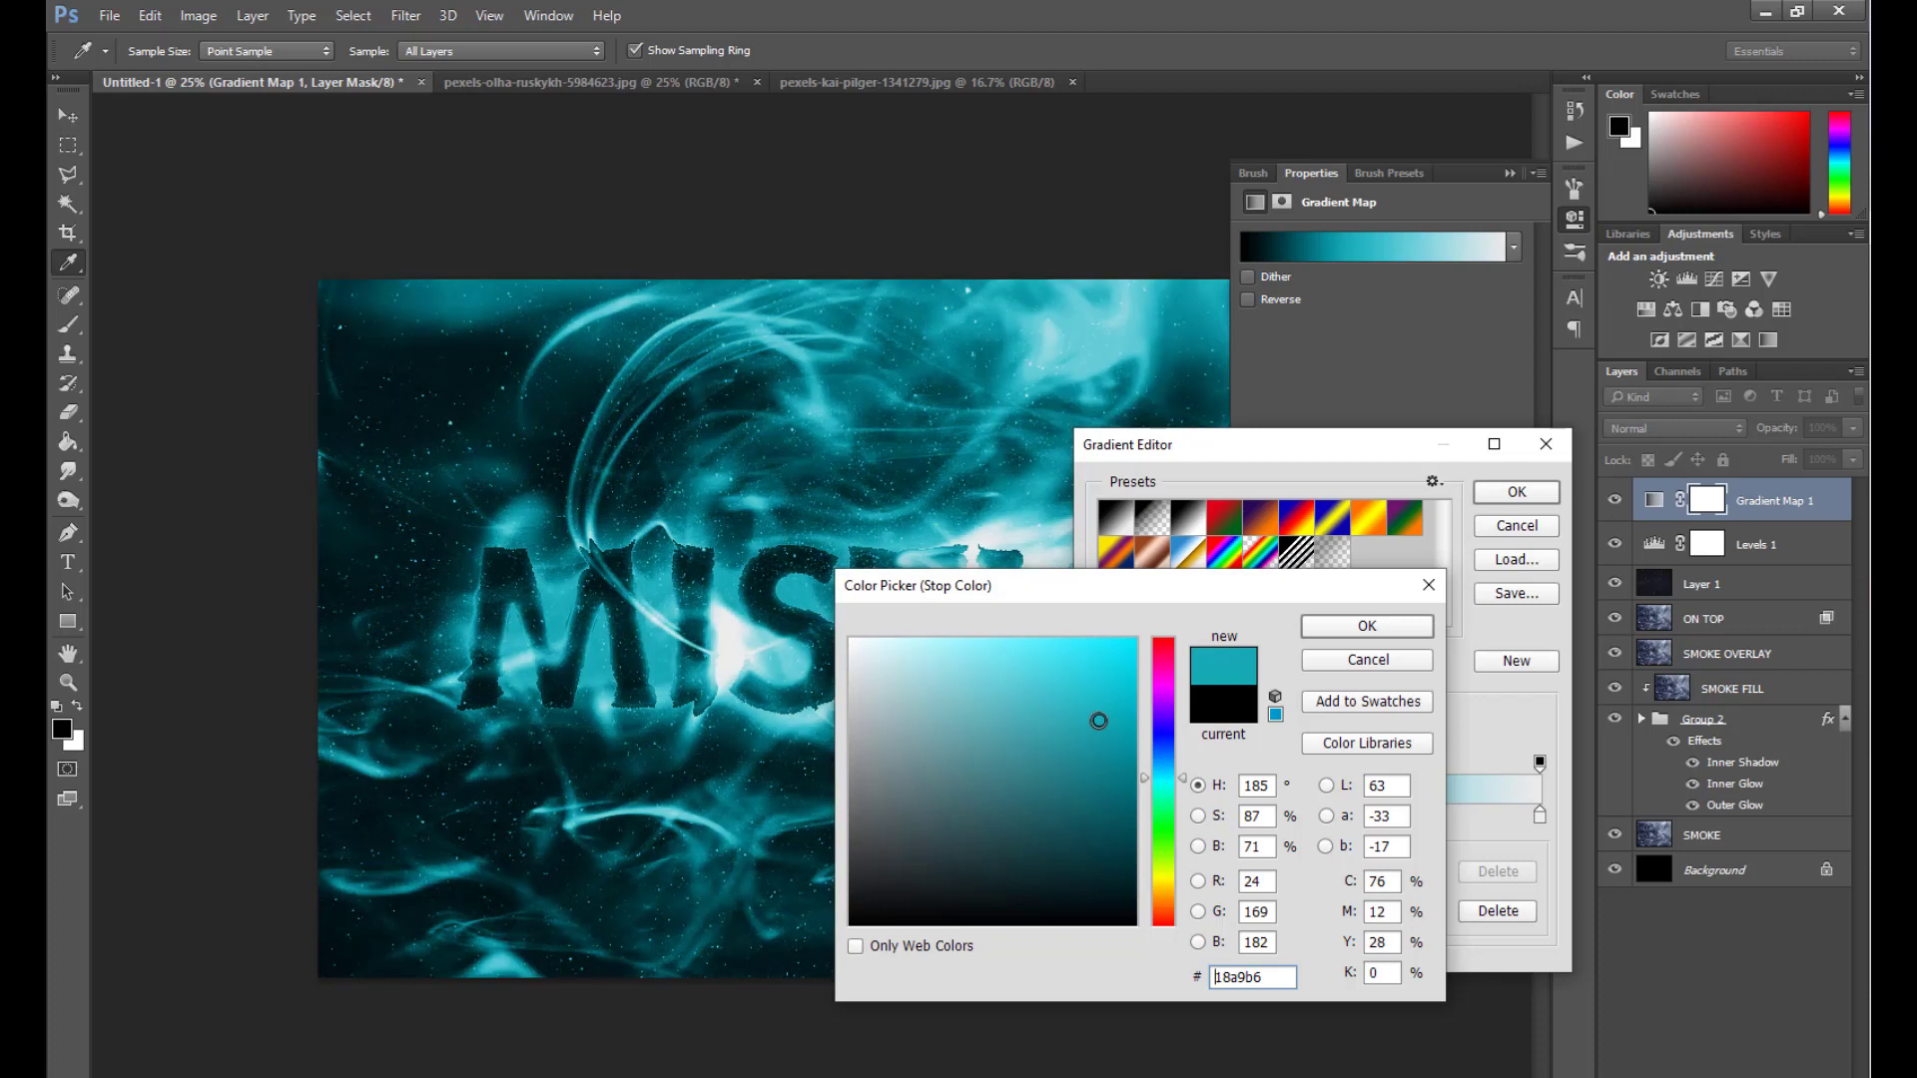
click(1275, 696)
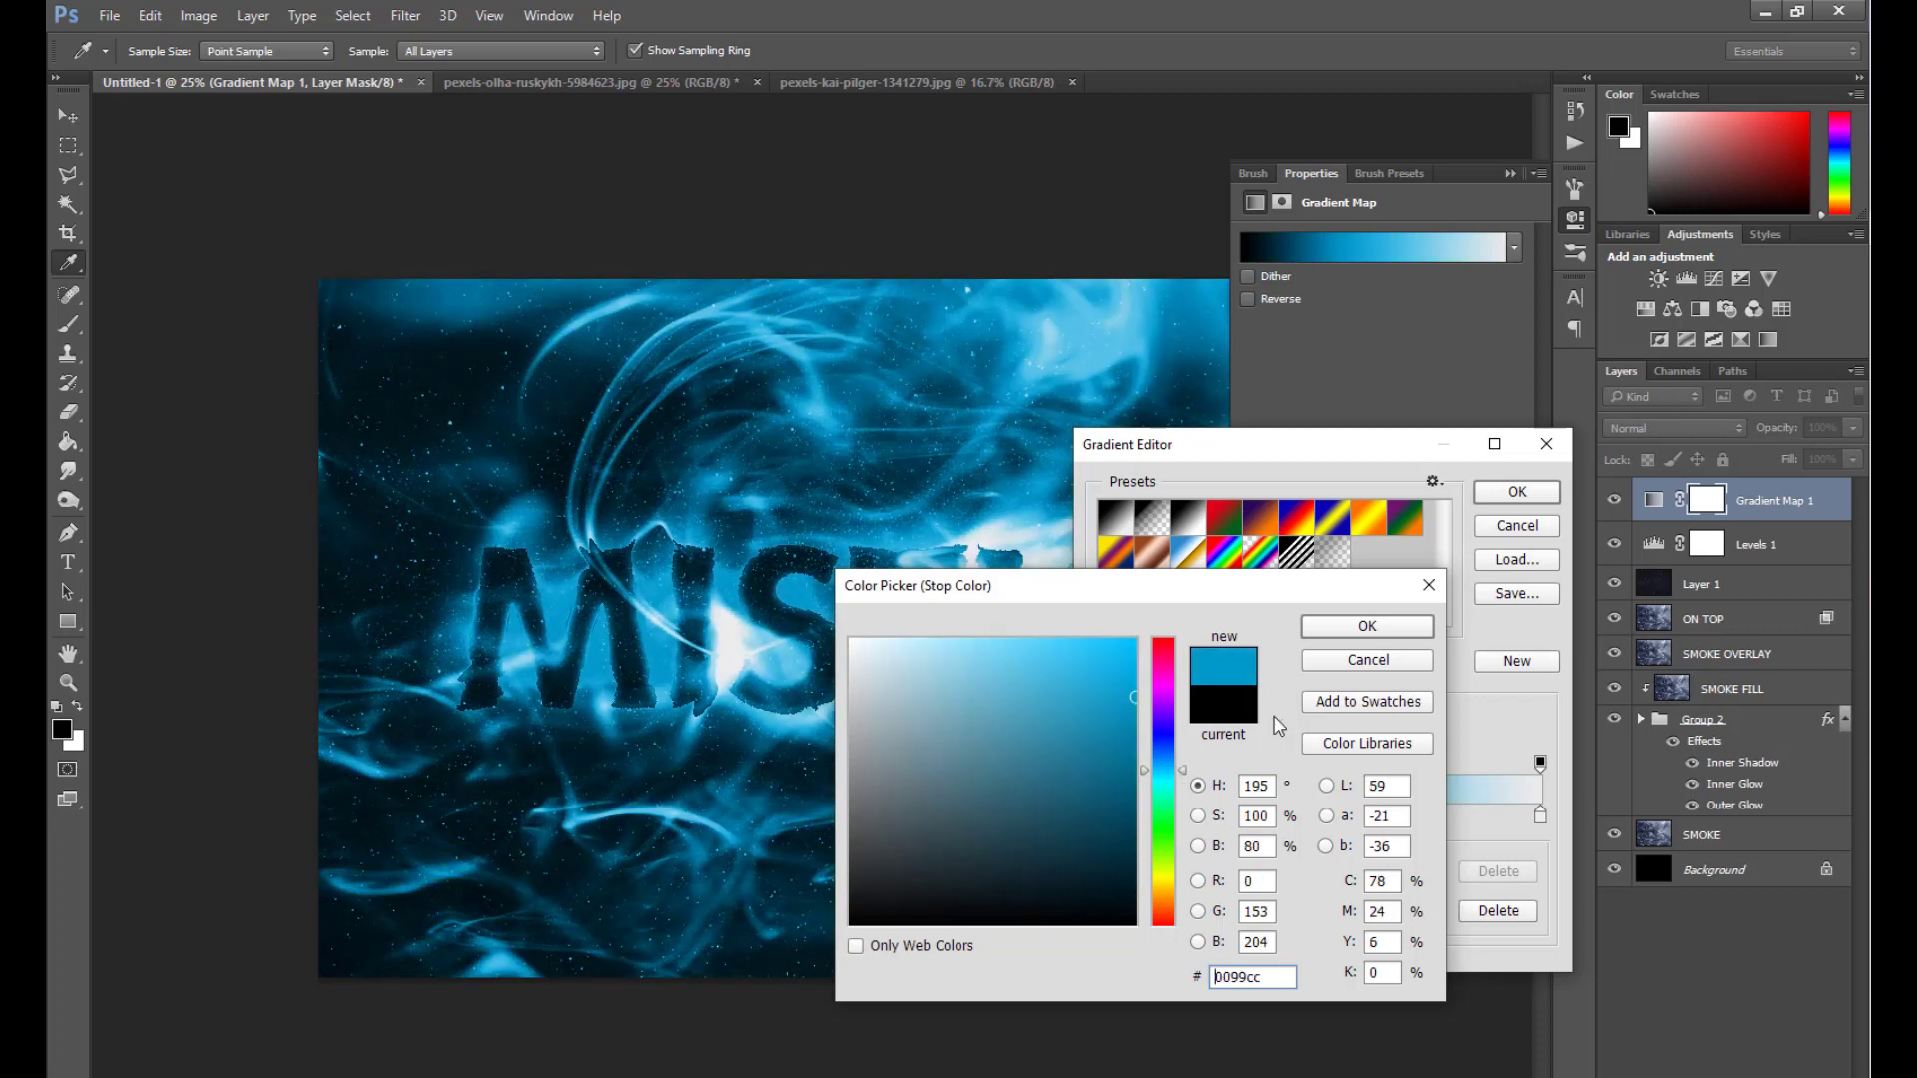
click(1367, 626)
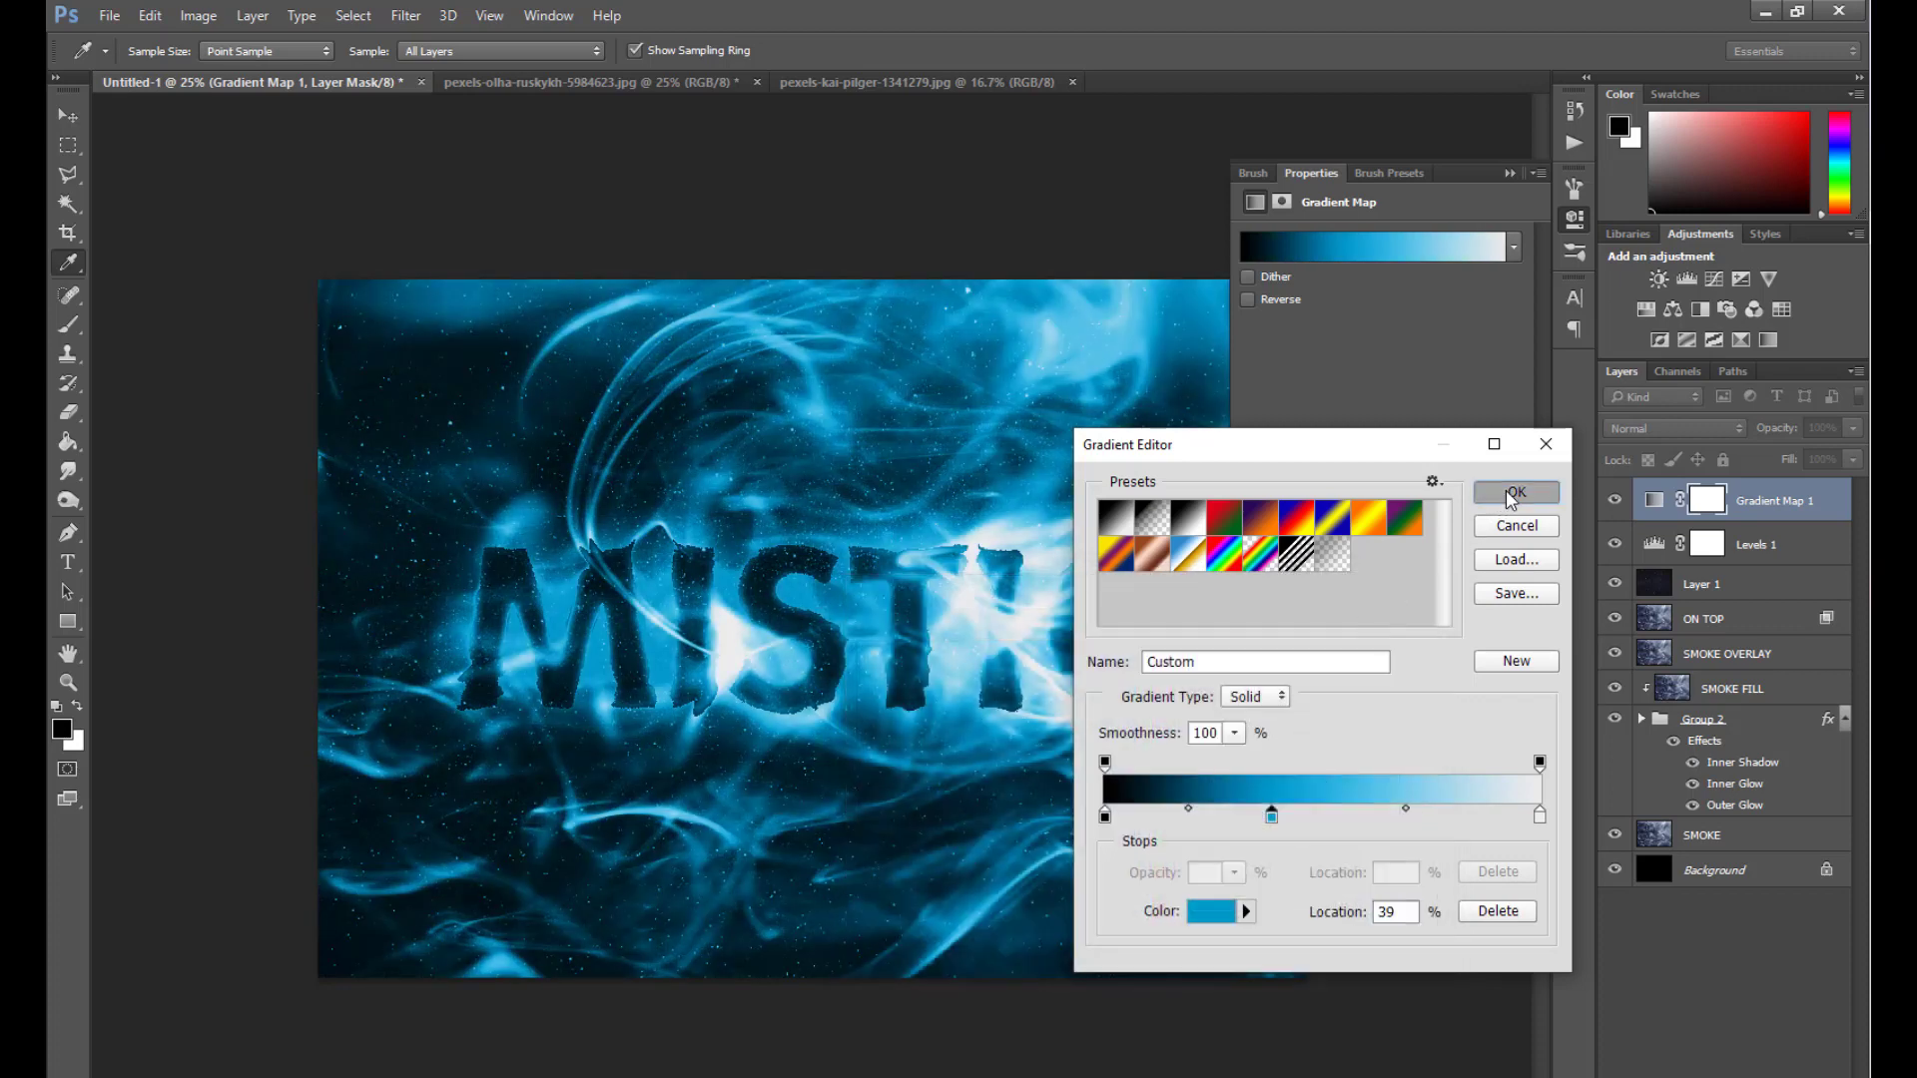
click(1514, 492)
Collapse the Gradient Map properties and select the Gradient Map 1 layer thumbnail.
click(1509, 174)
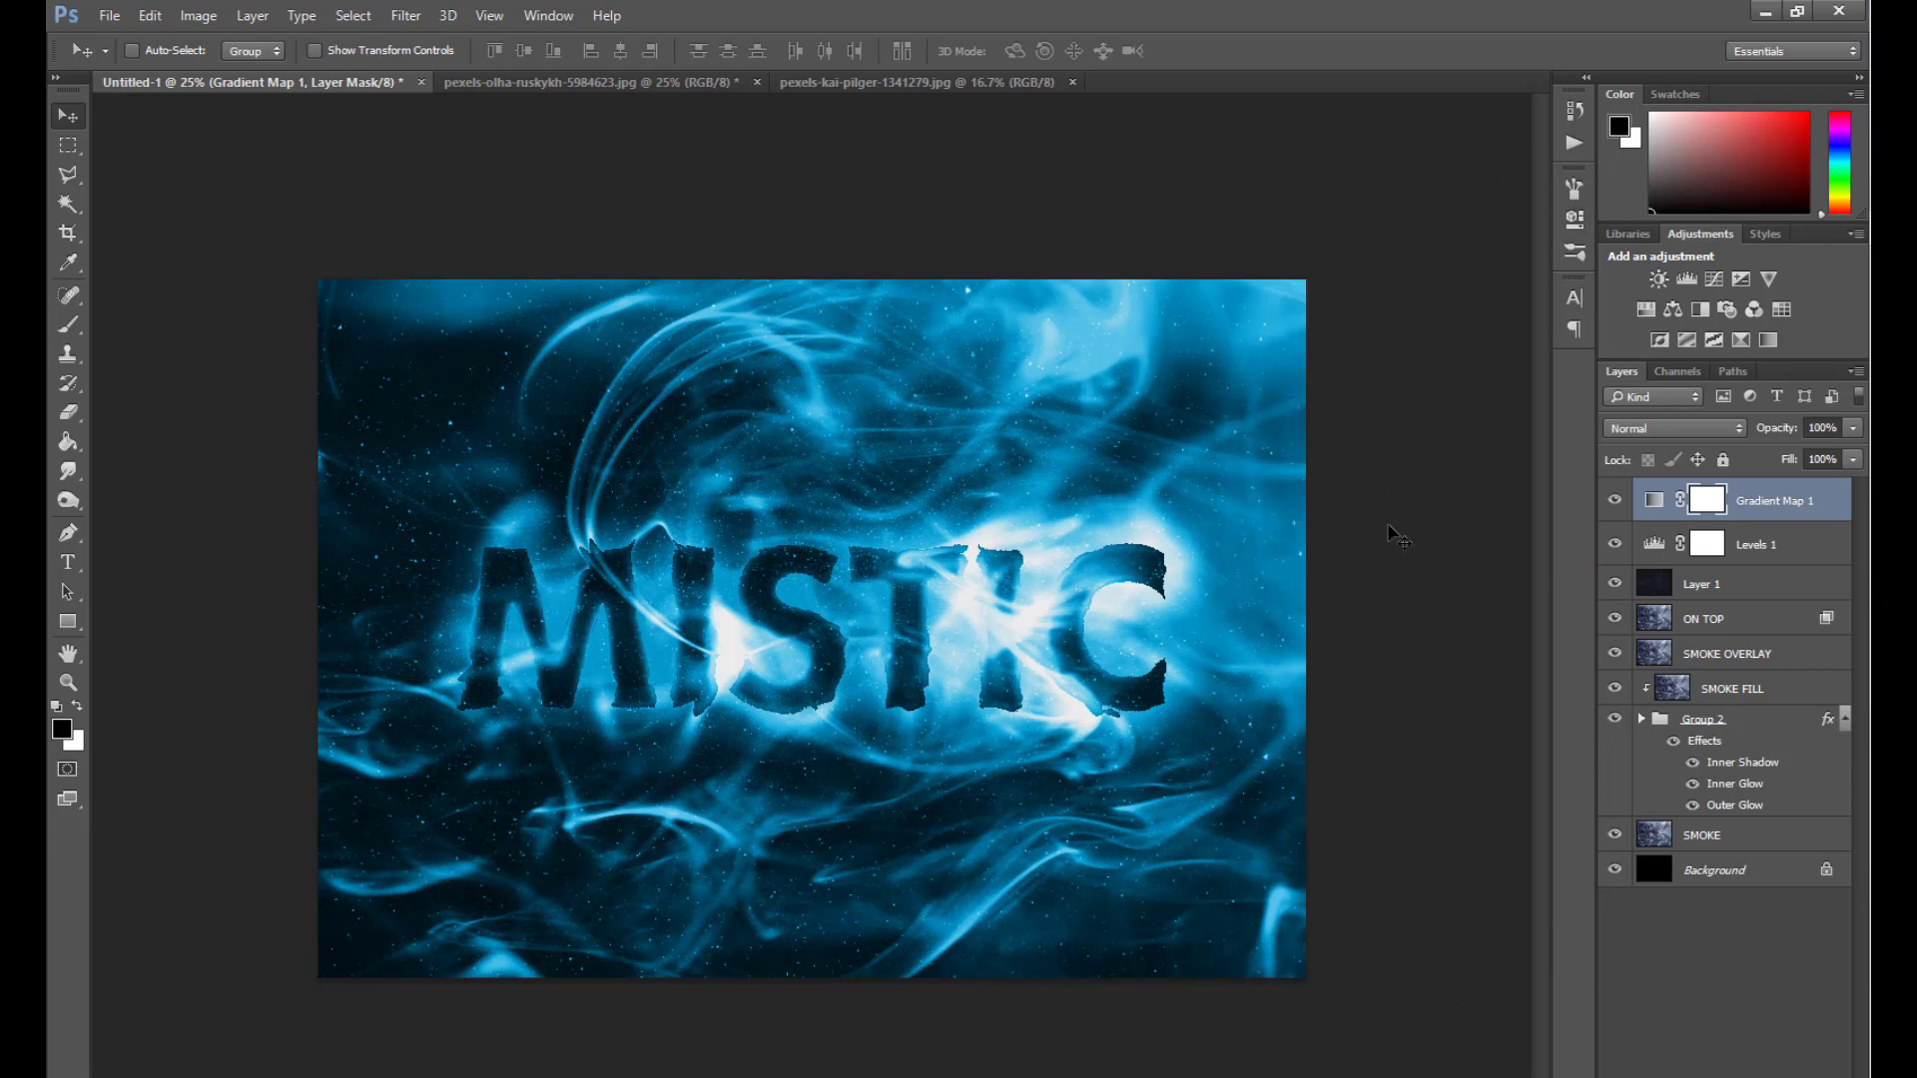
click(1655, 505)
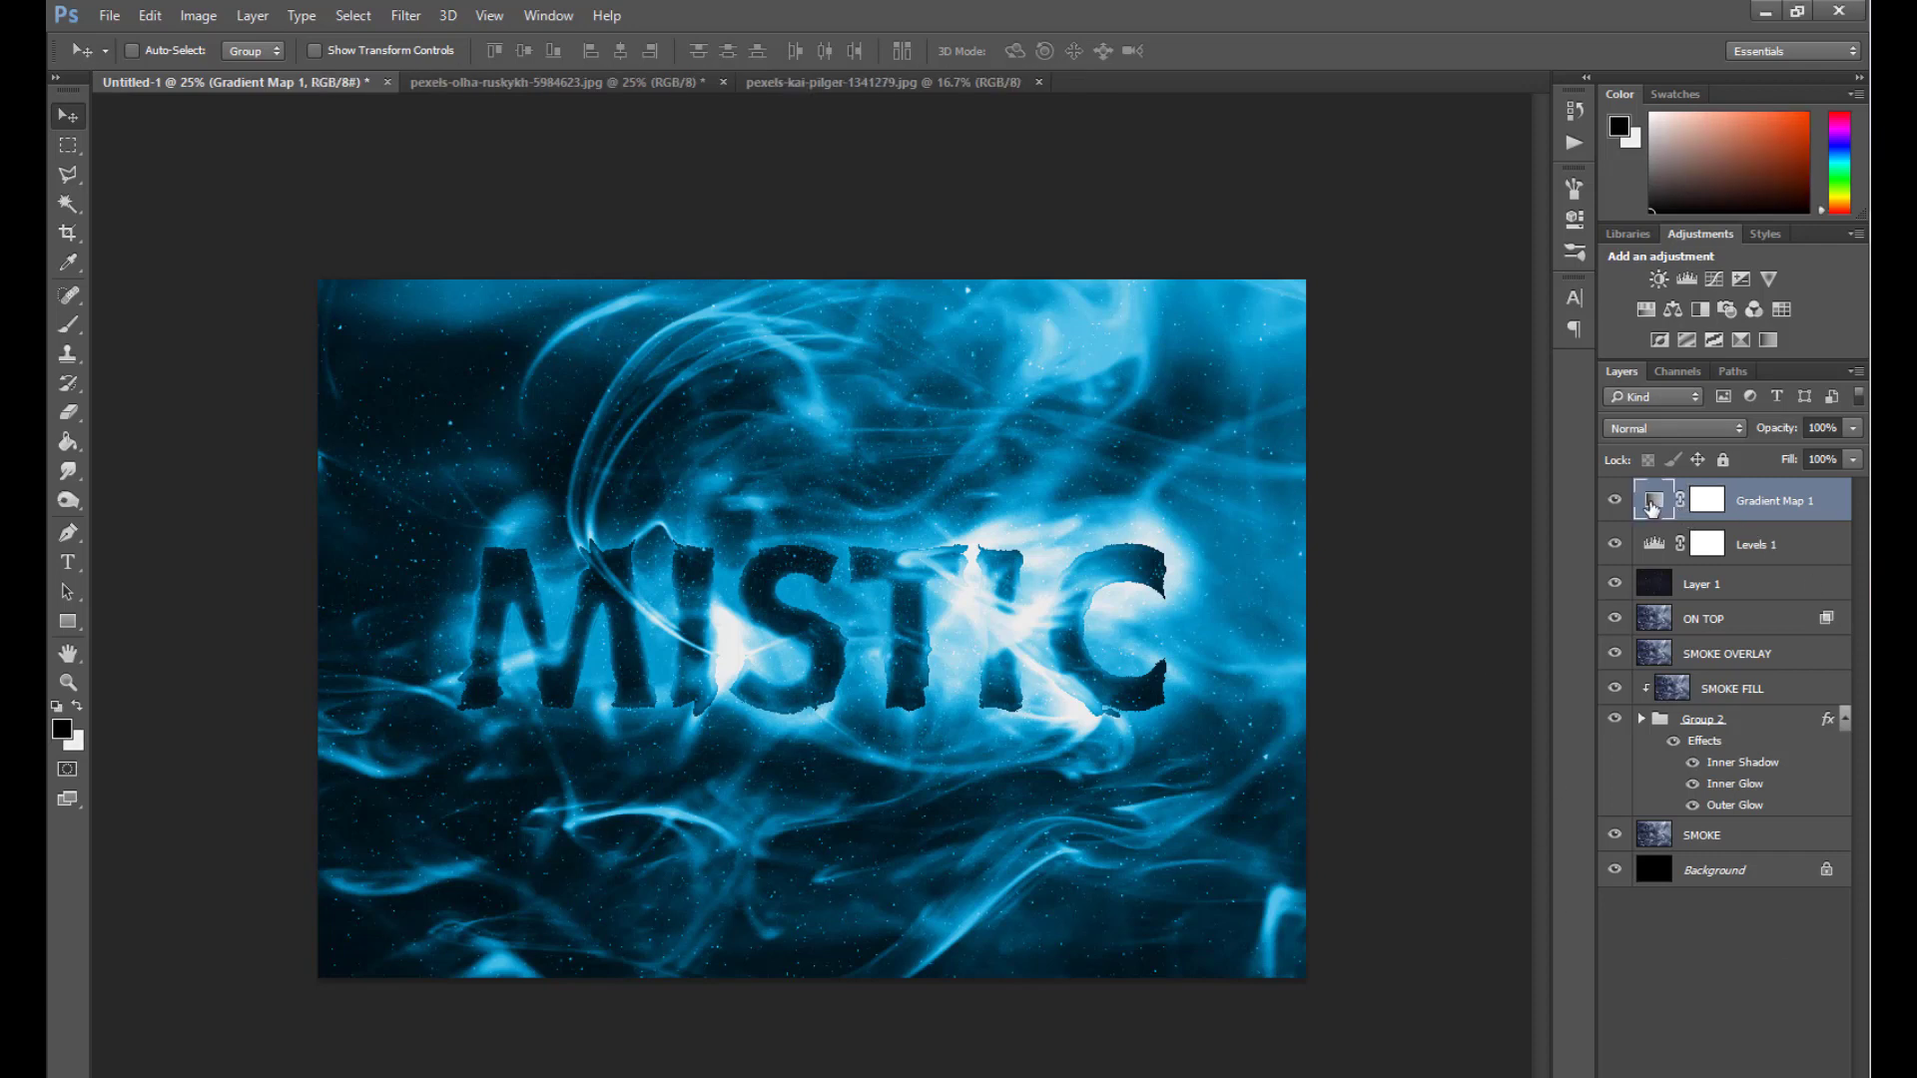
Reopen the Gradient Map's gradient editor and shift the blue middle stop left to 34%.
double_click(1653, 502)
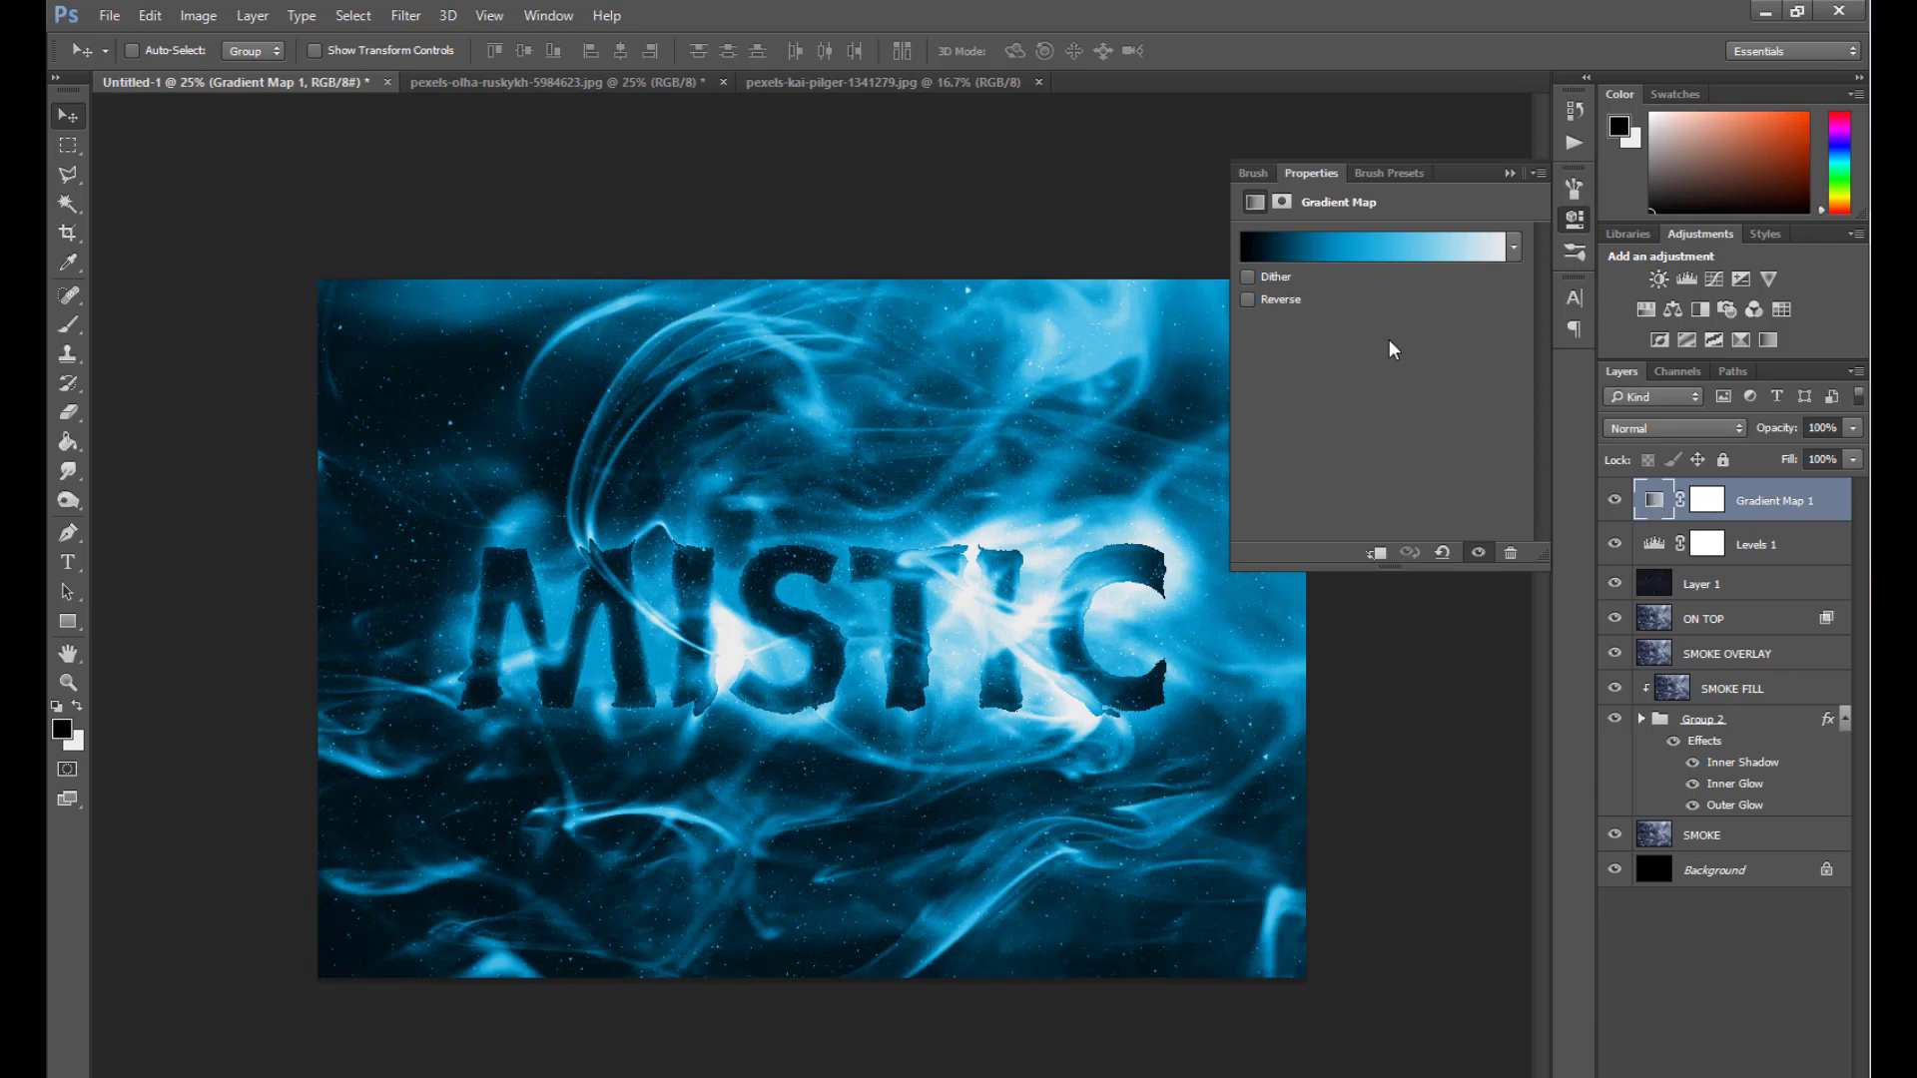
click(1336, 245)
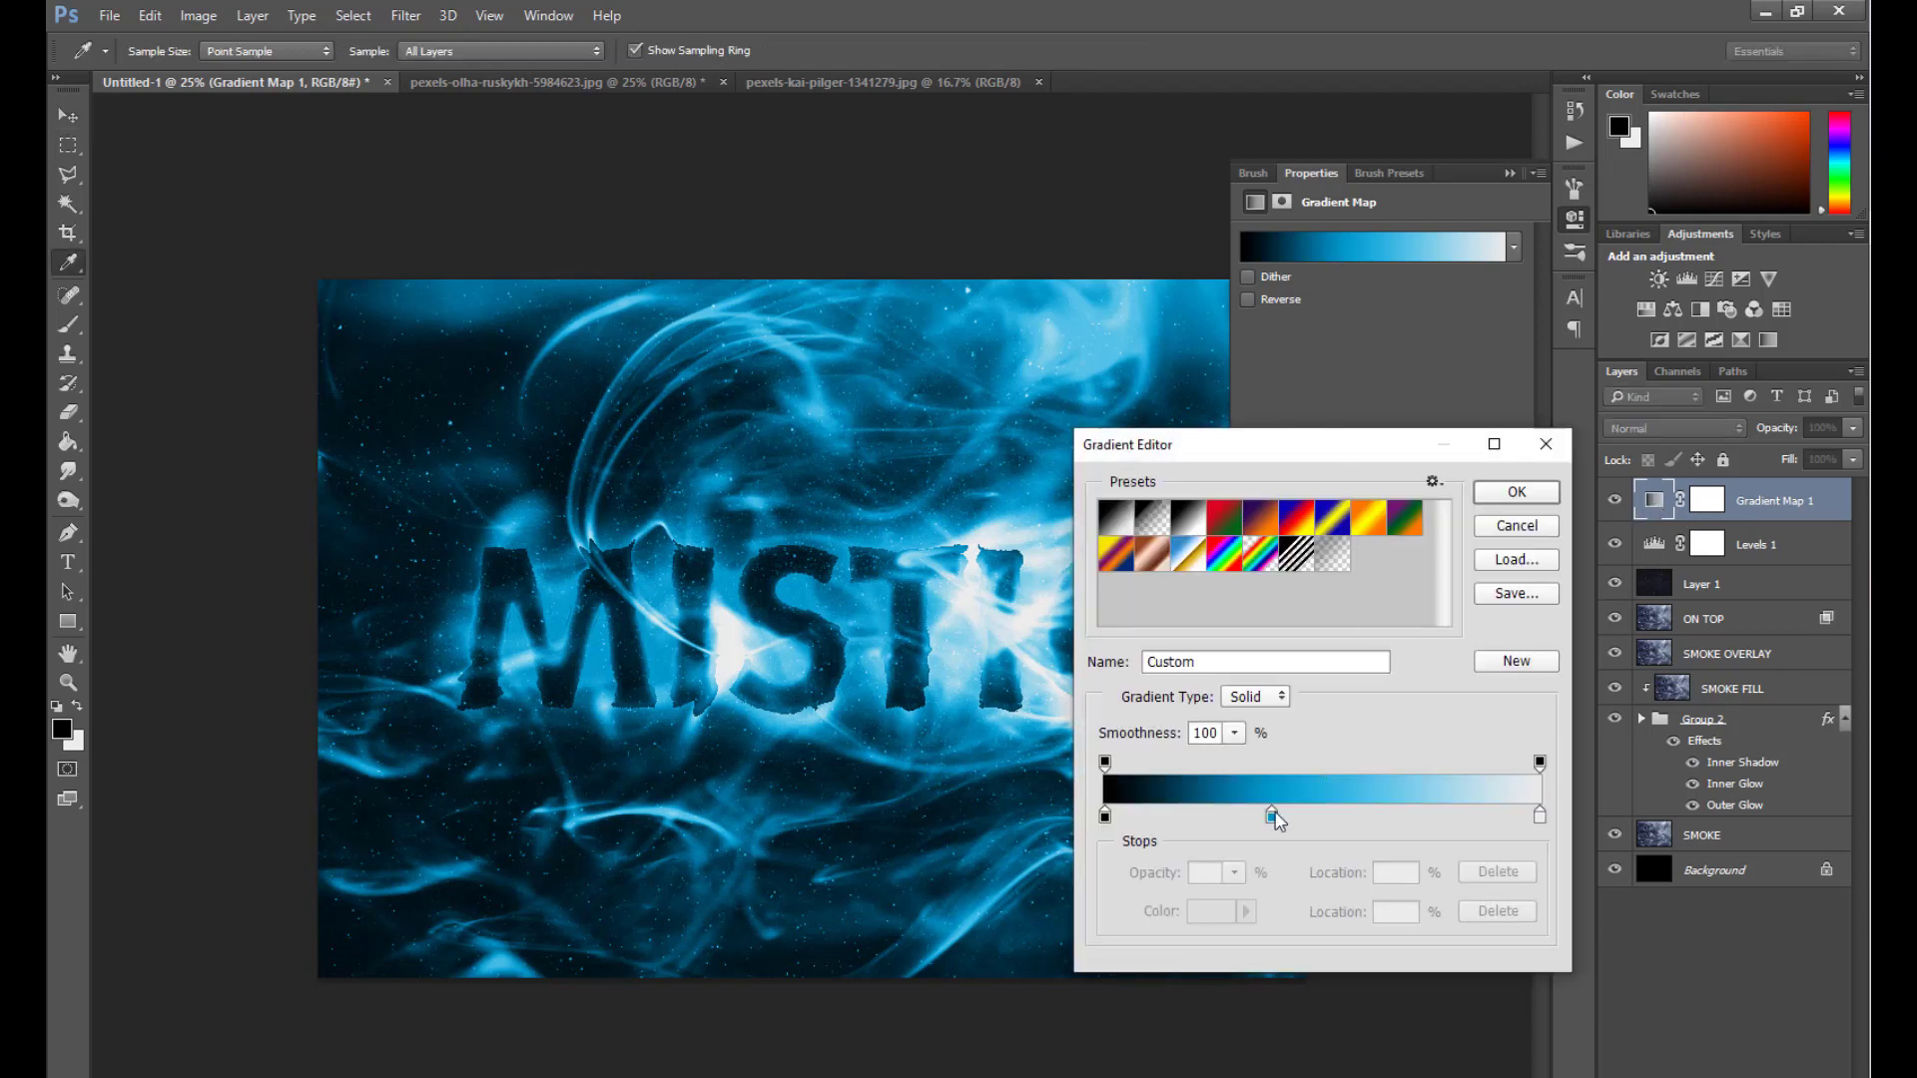
click(1271, 817)
drag(1271, 817, 1251, 818)
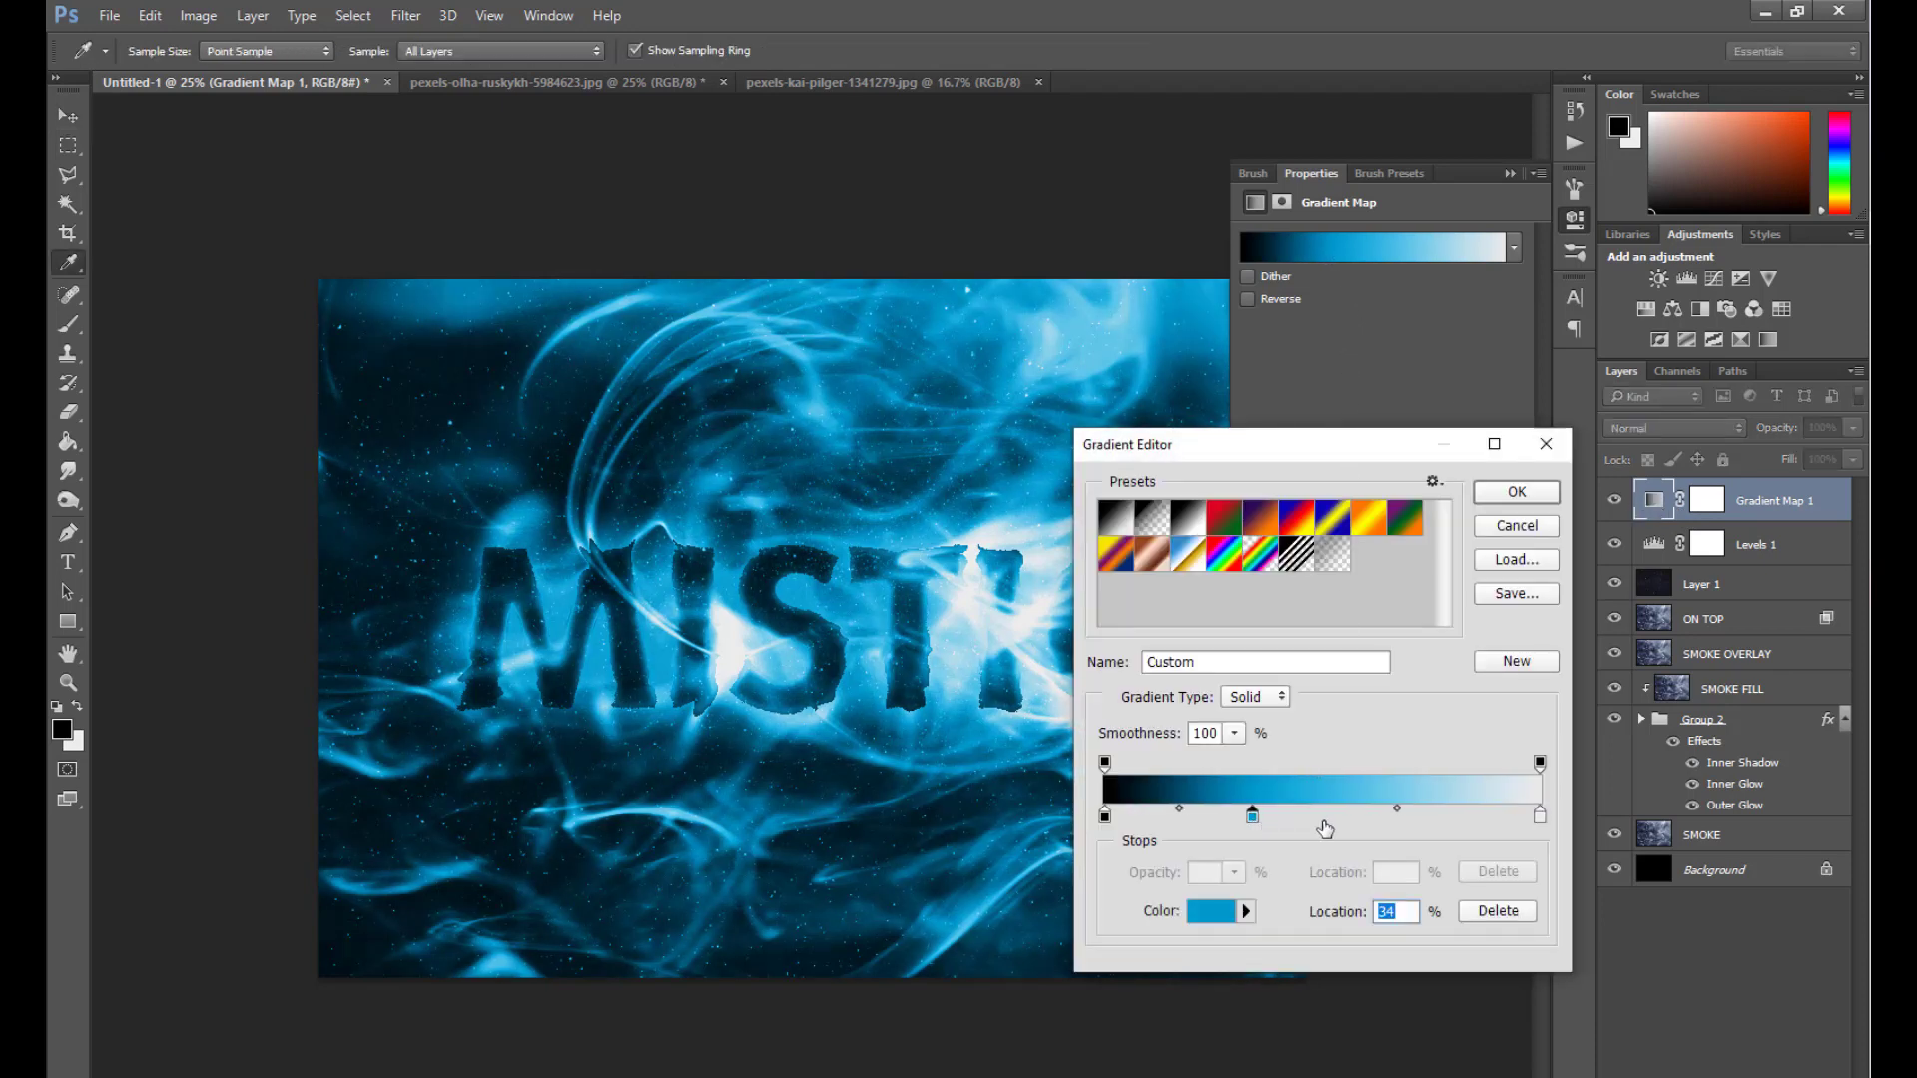
Add a new colour stop on the right and set it to pure cyan #00ffff.
click(1395, 818)
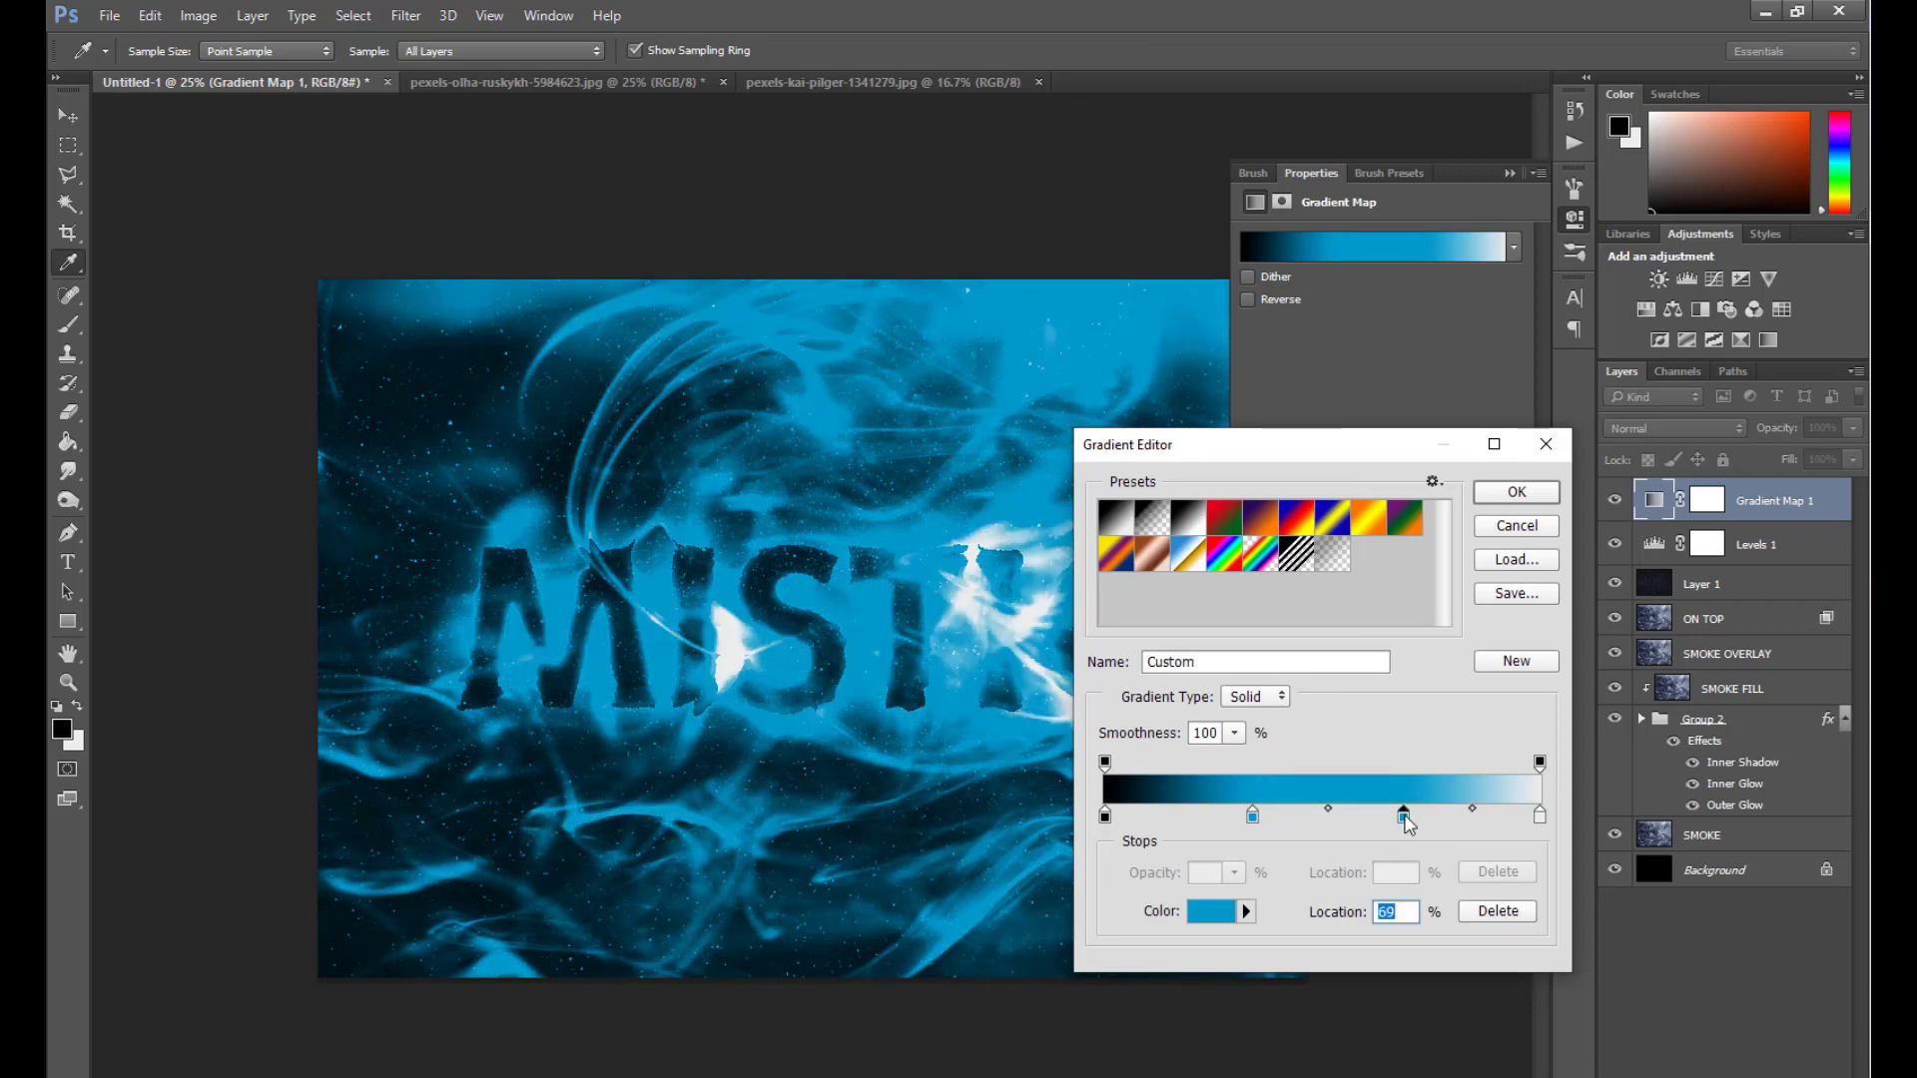
double_click(1395, 817)
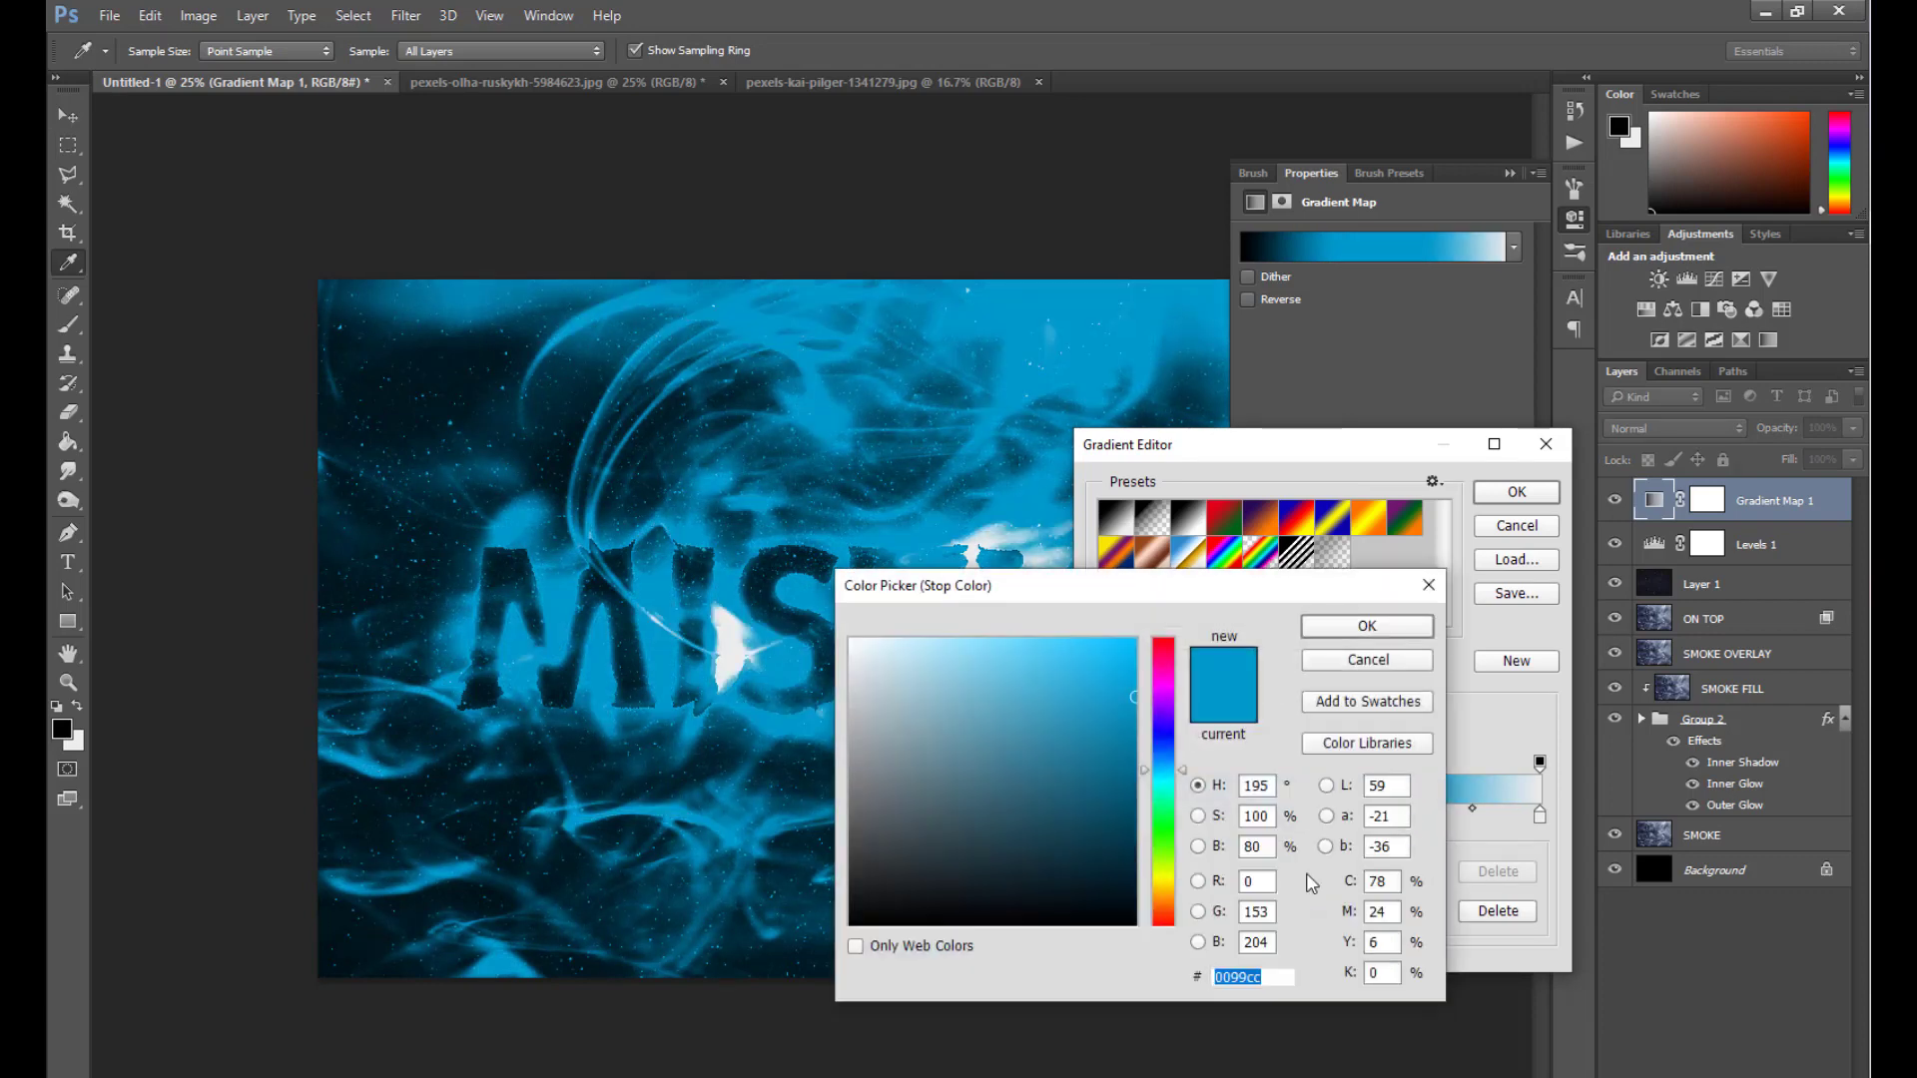
click(1156, 769)
drag(1099, 684, 1151, 622)
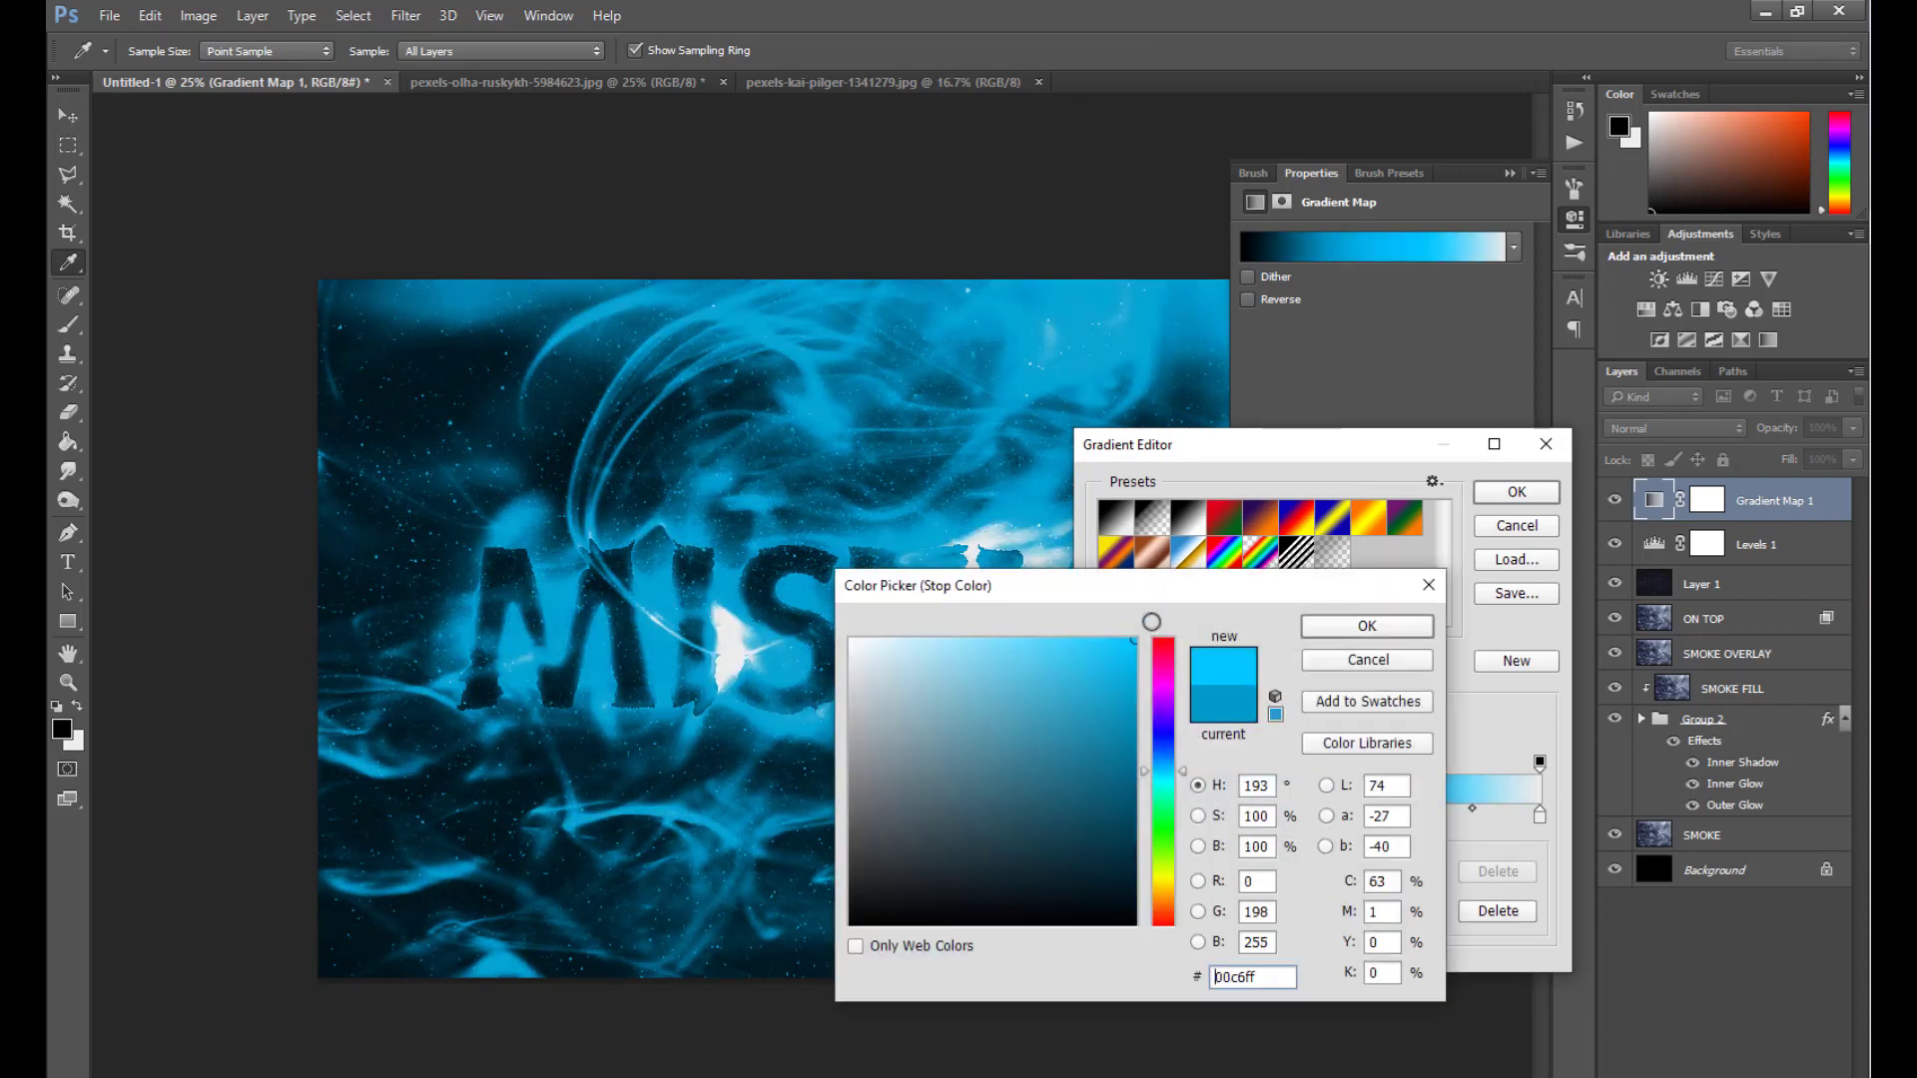
click(1160, 814)
drag(1158, 768, 1174, 791)
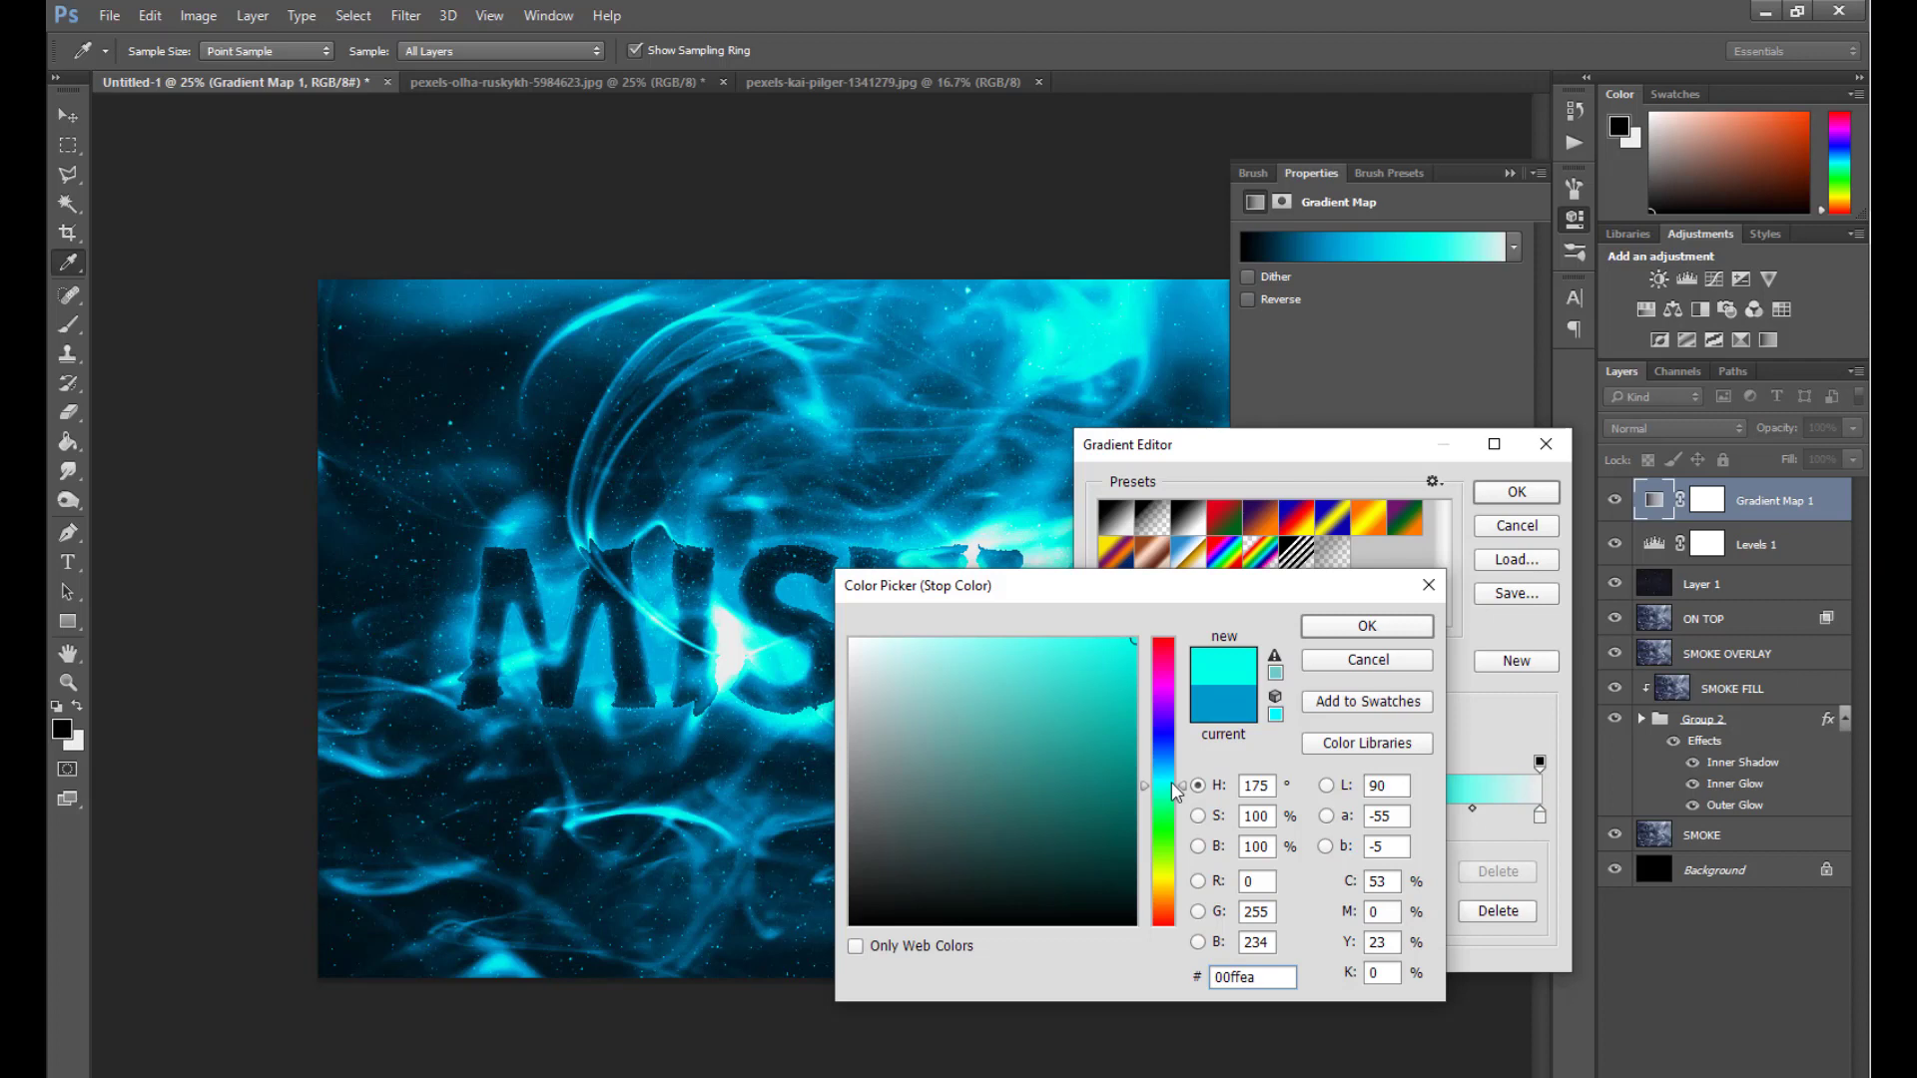
click(1173, 788)
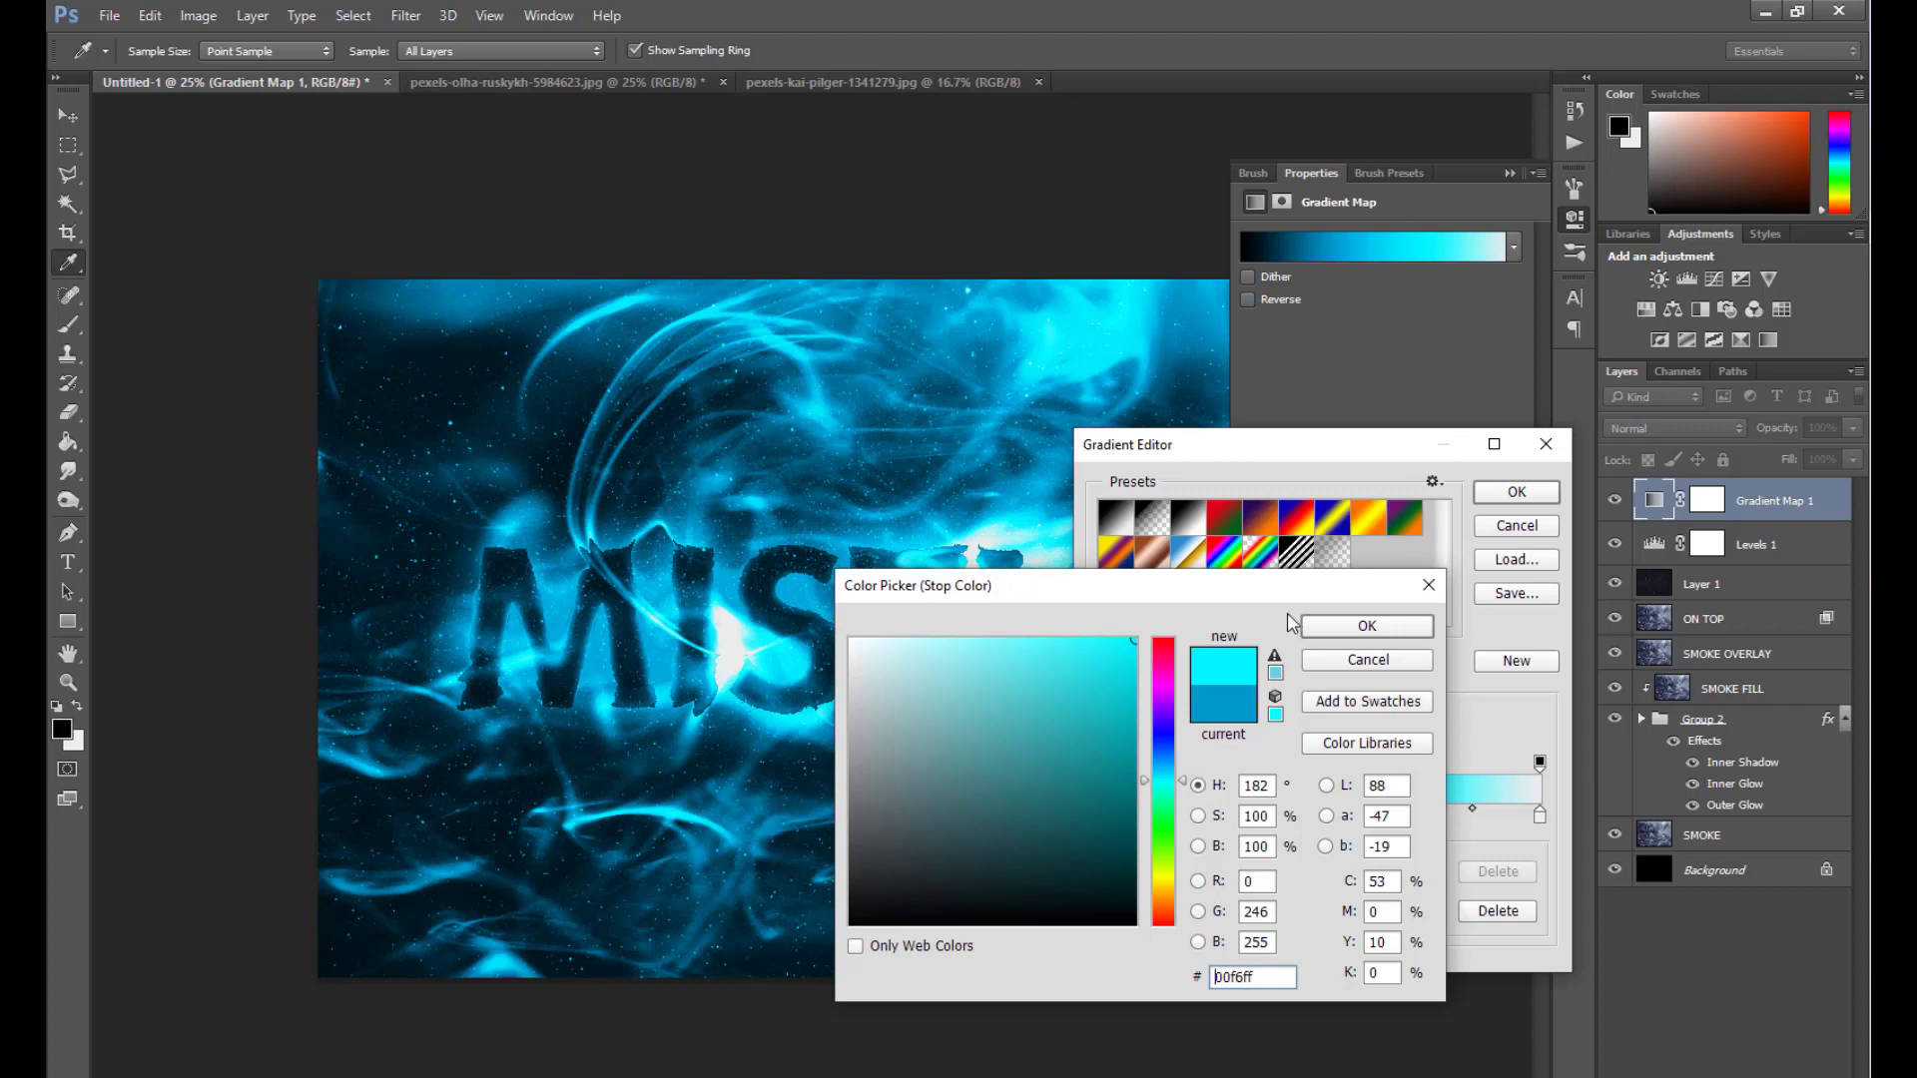
click(1276, 715)
click(1366, 626)
Move the blue stop further right and save the gradient as new preset 'Preset'.
click(1232, 817)
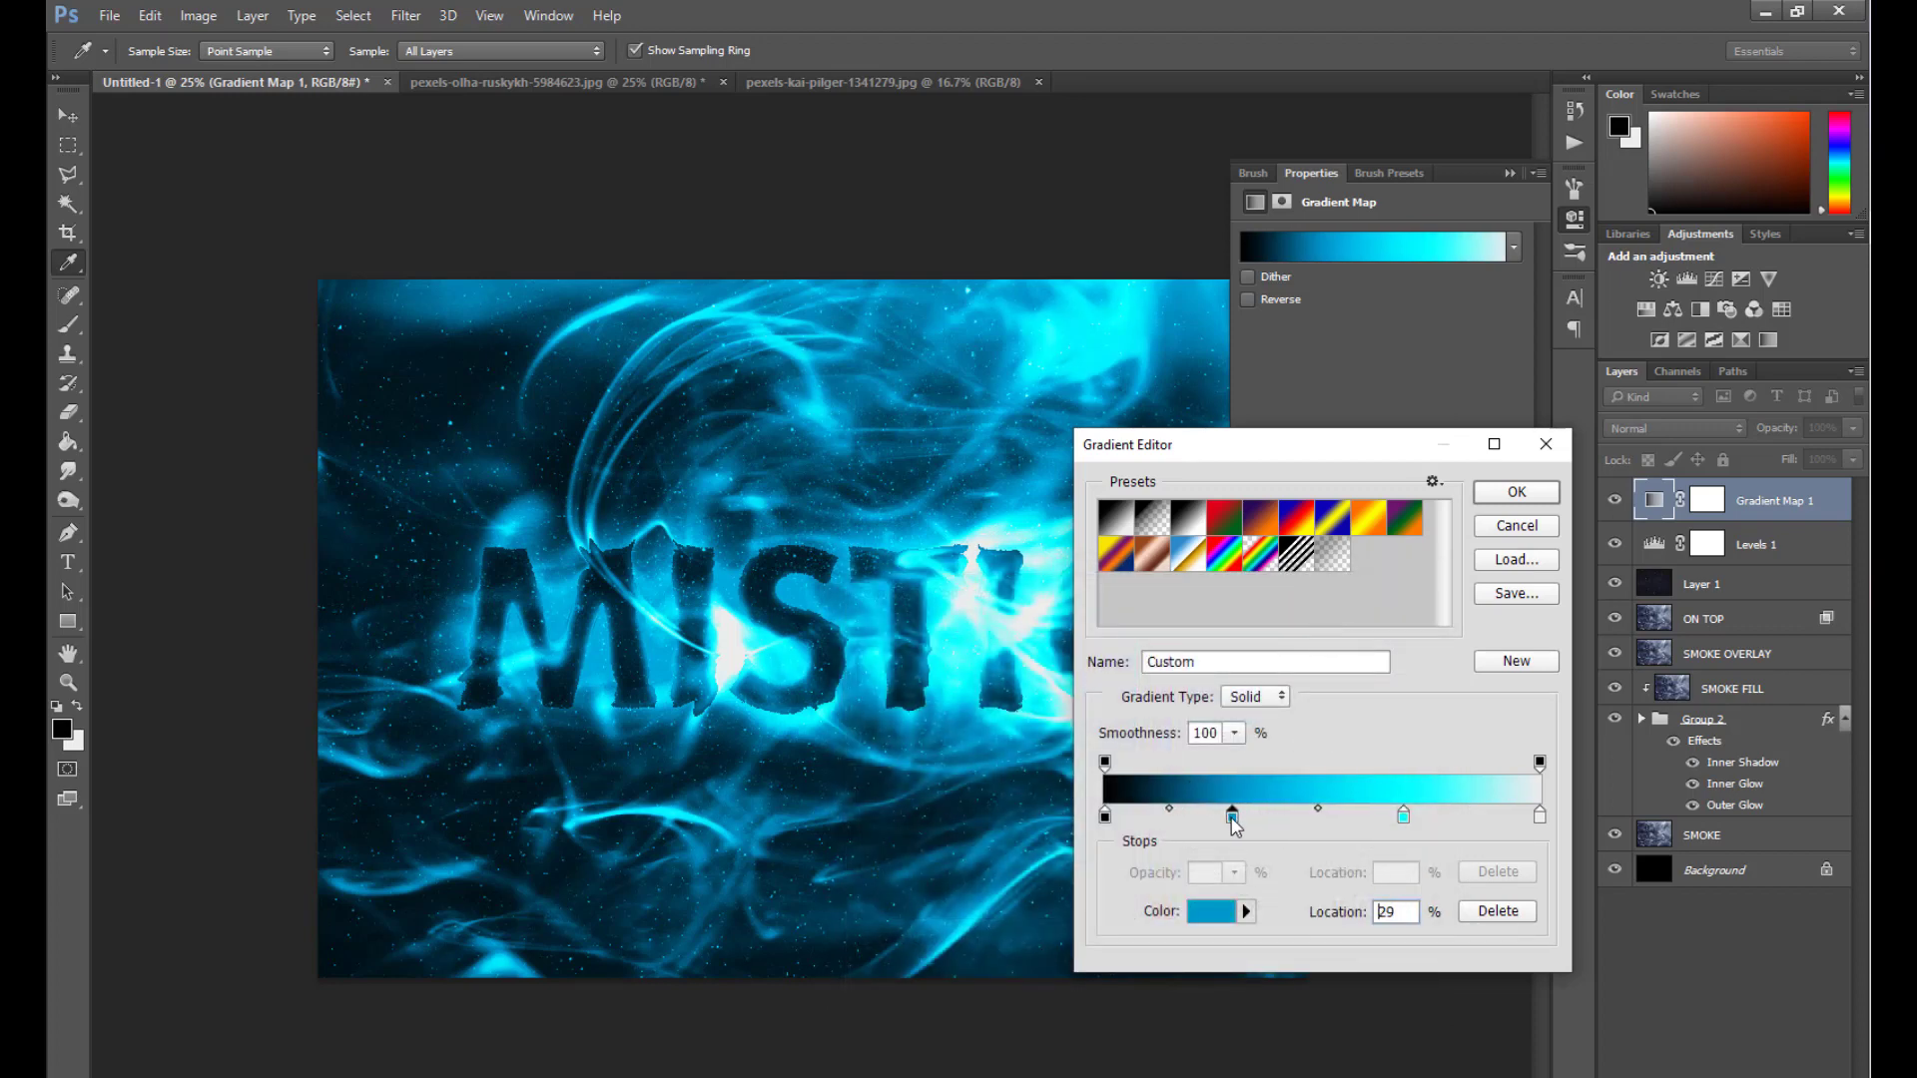
drag(1233, 817, 1275, 815)
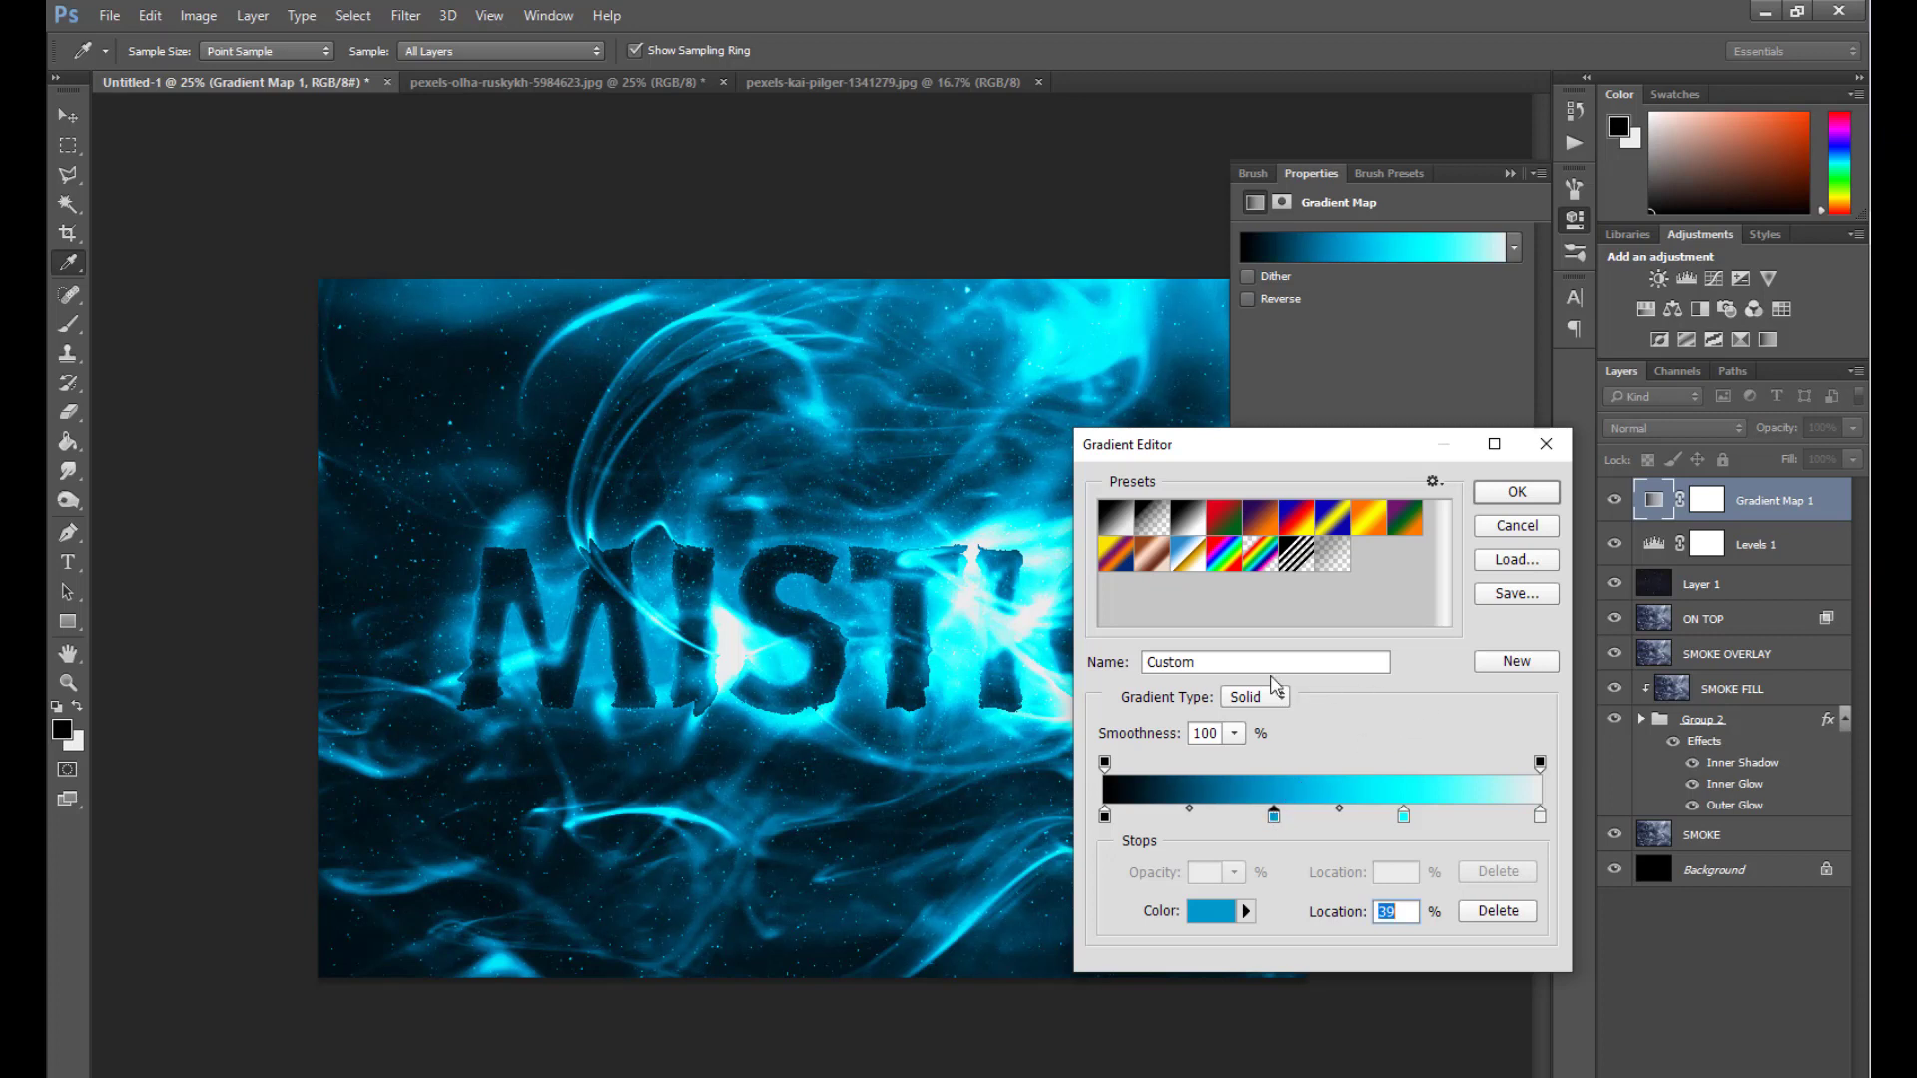
drag(1226, 664, 1145, 666)
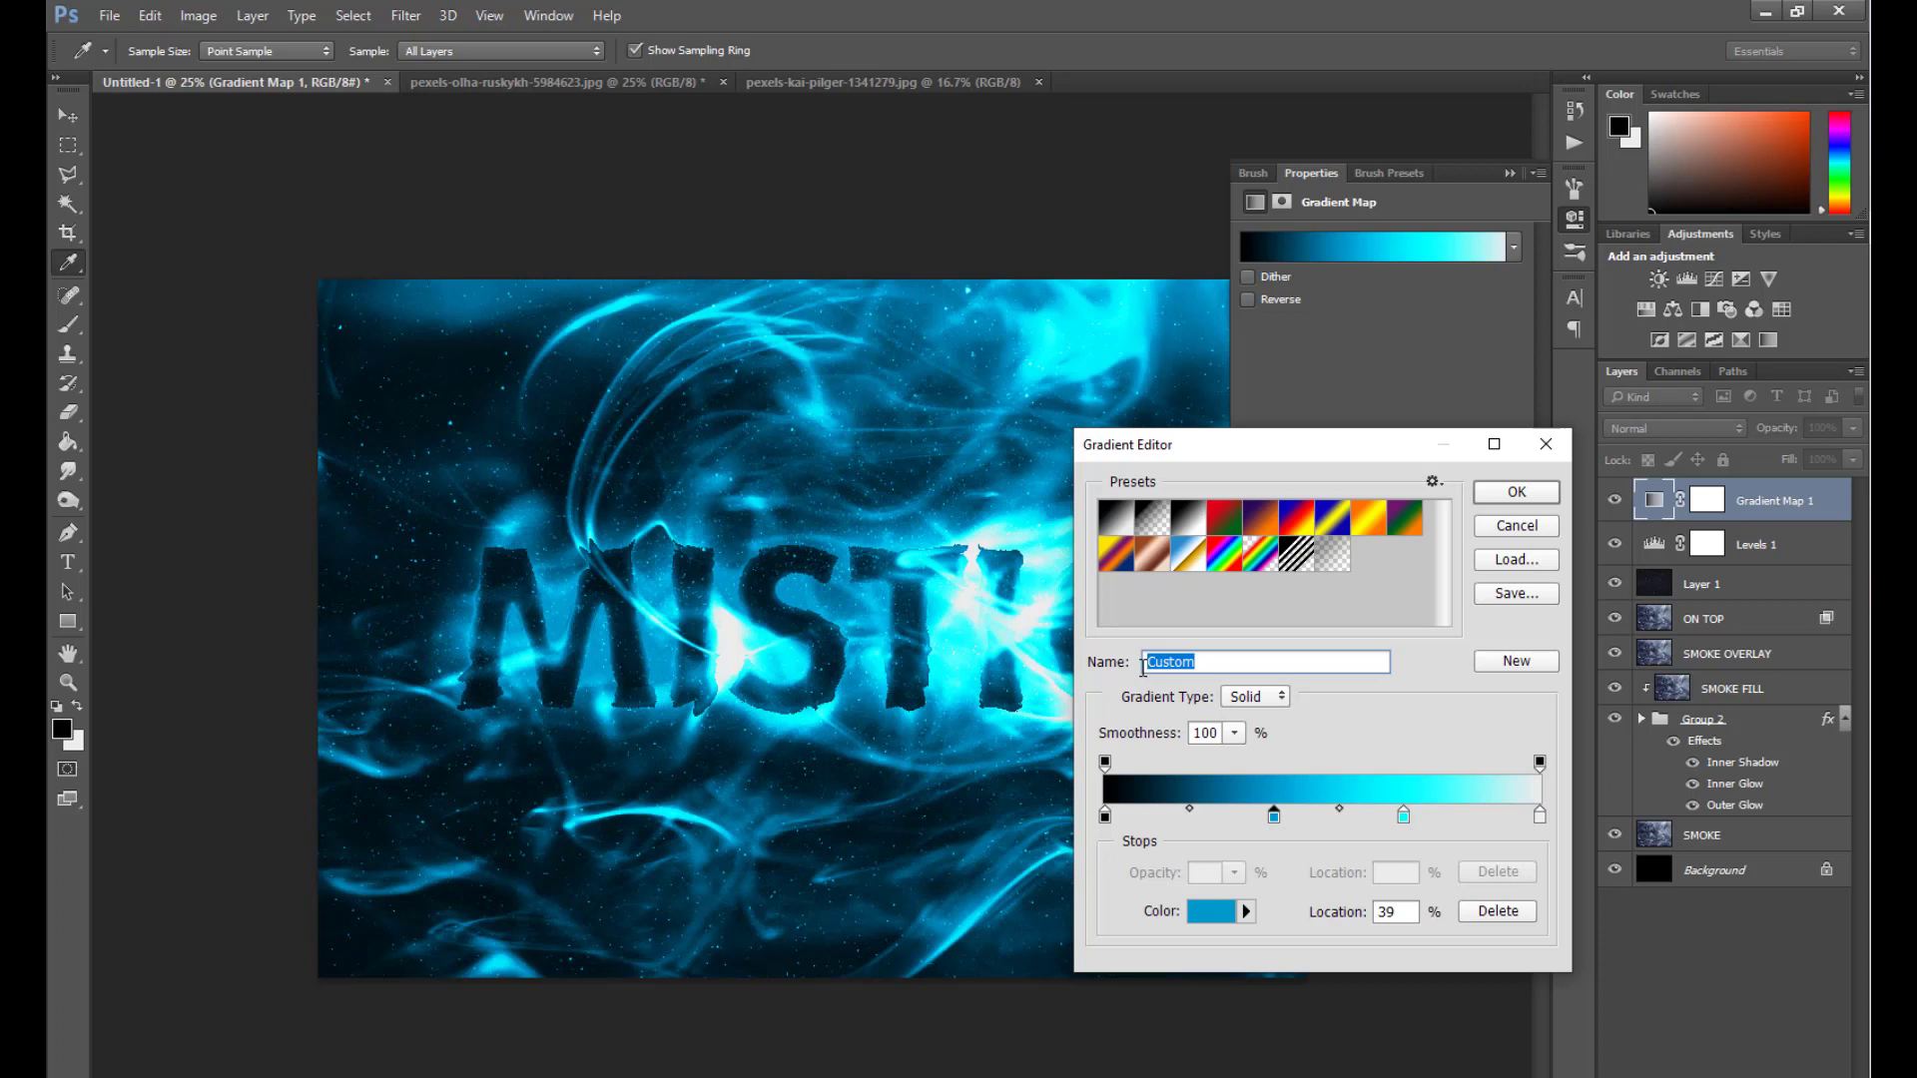
text(Preset)
click(1492, 667)
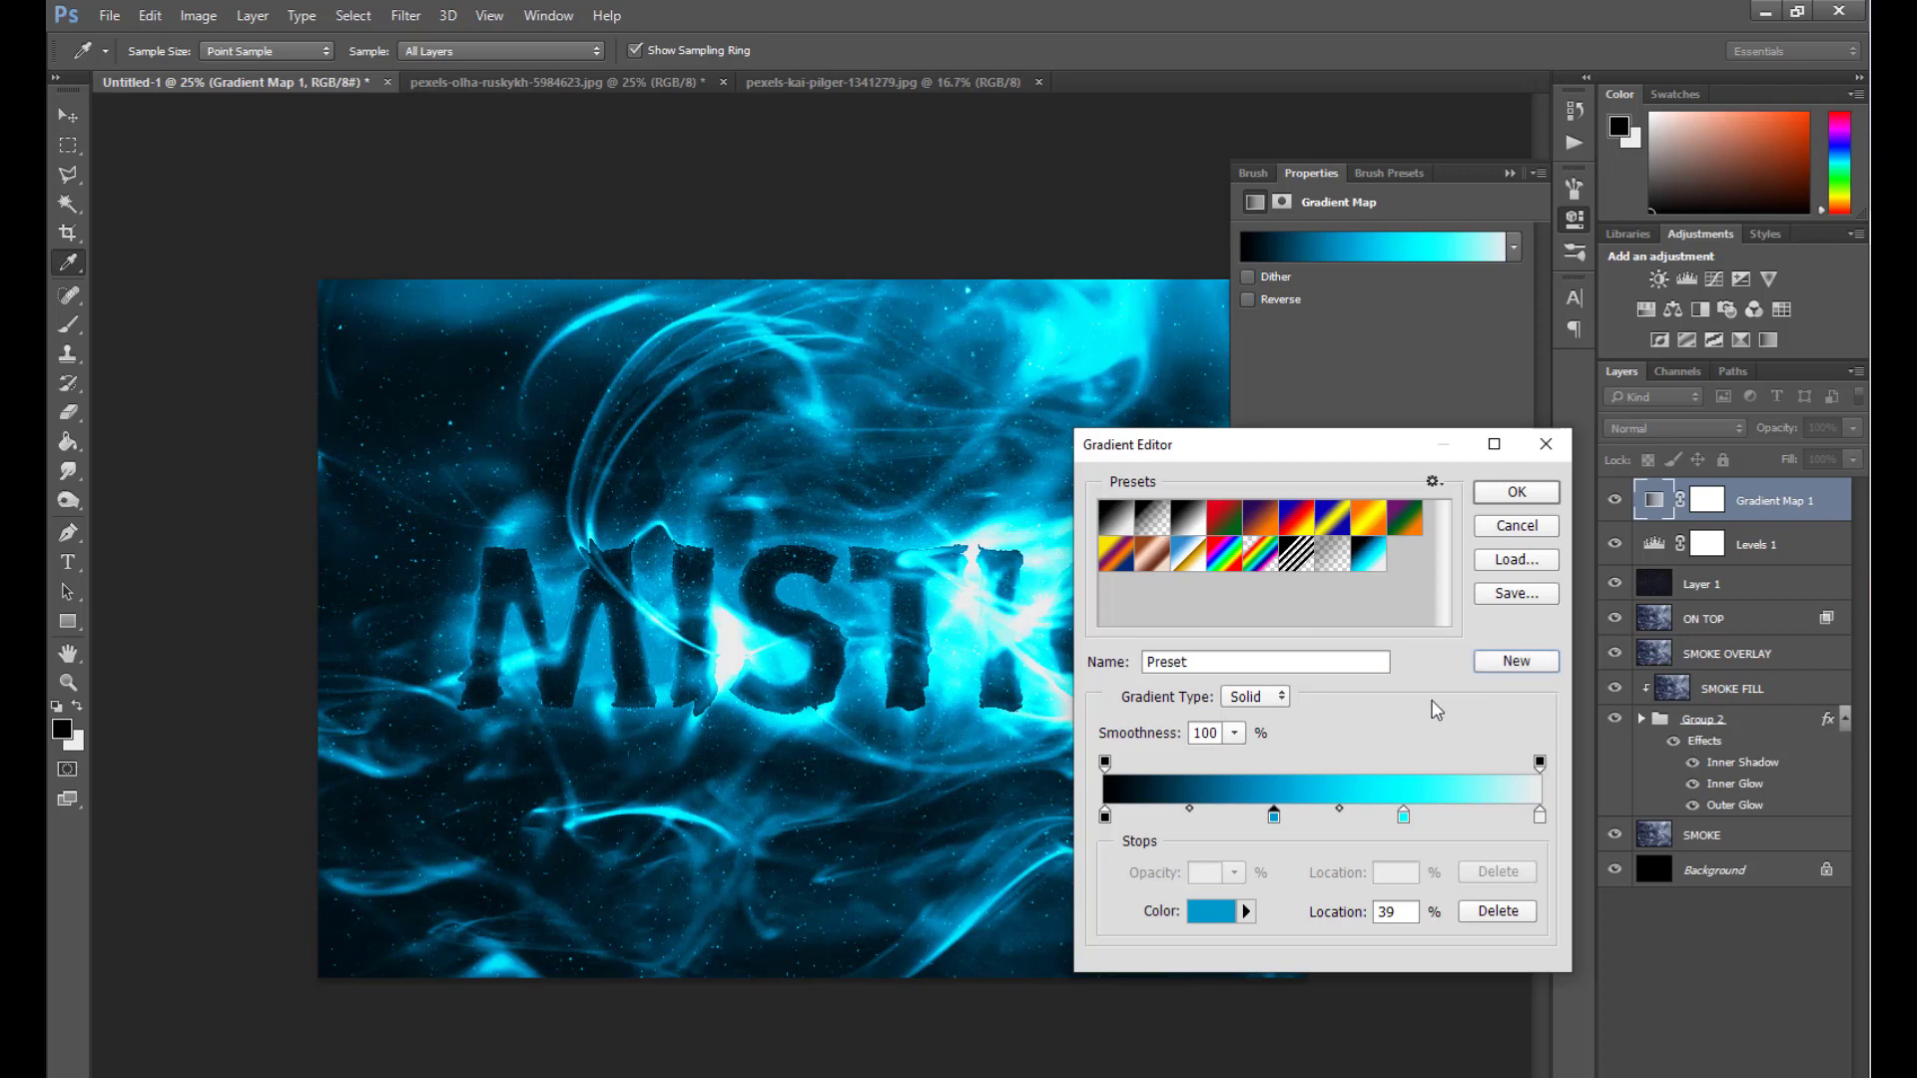
click(1516, 494)
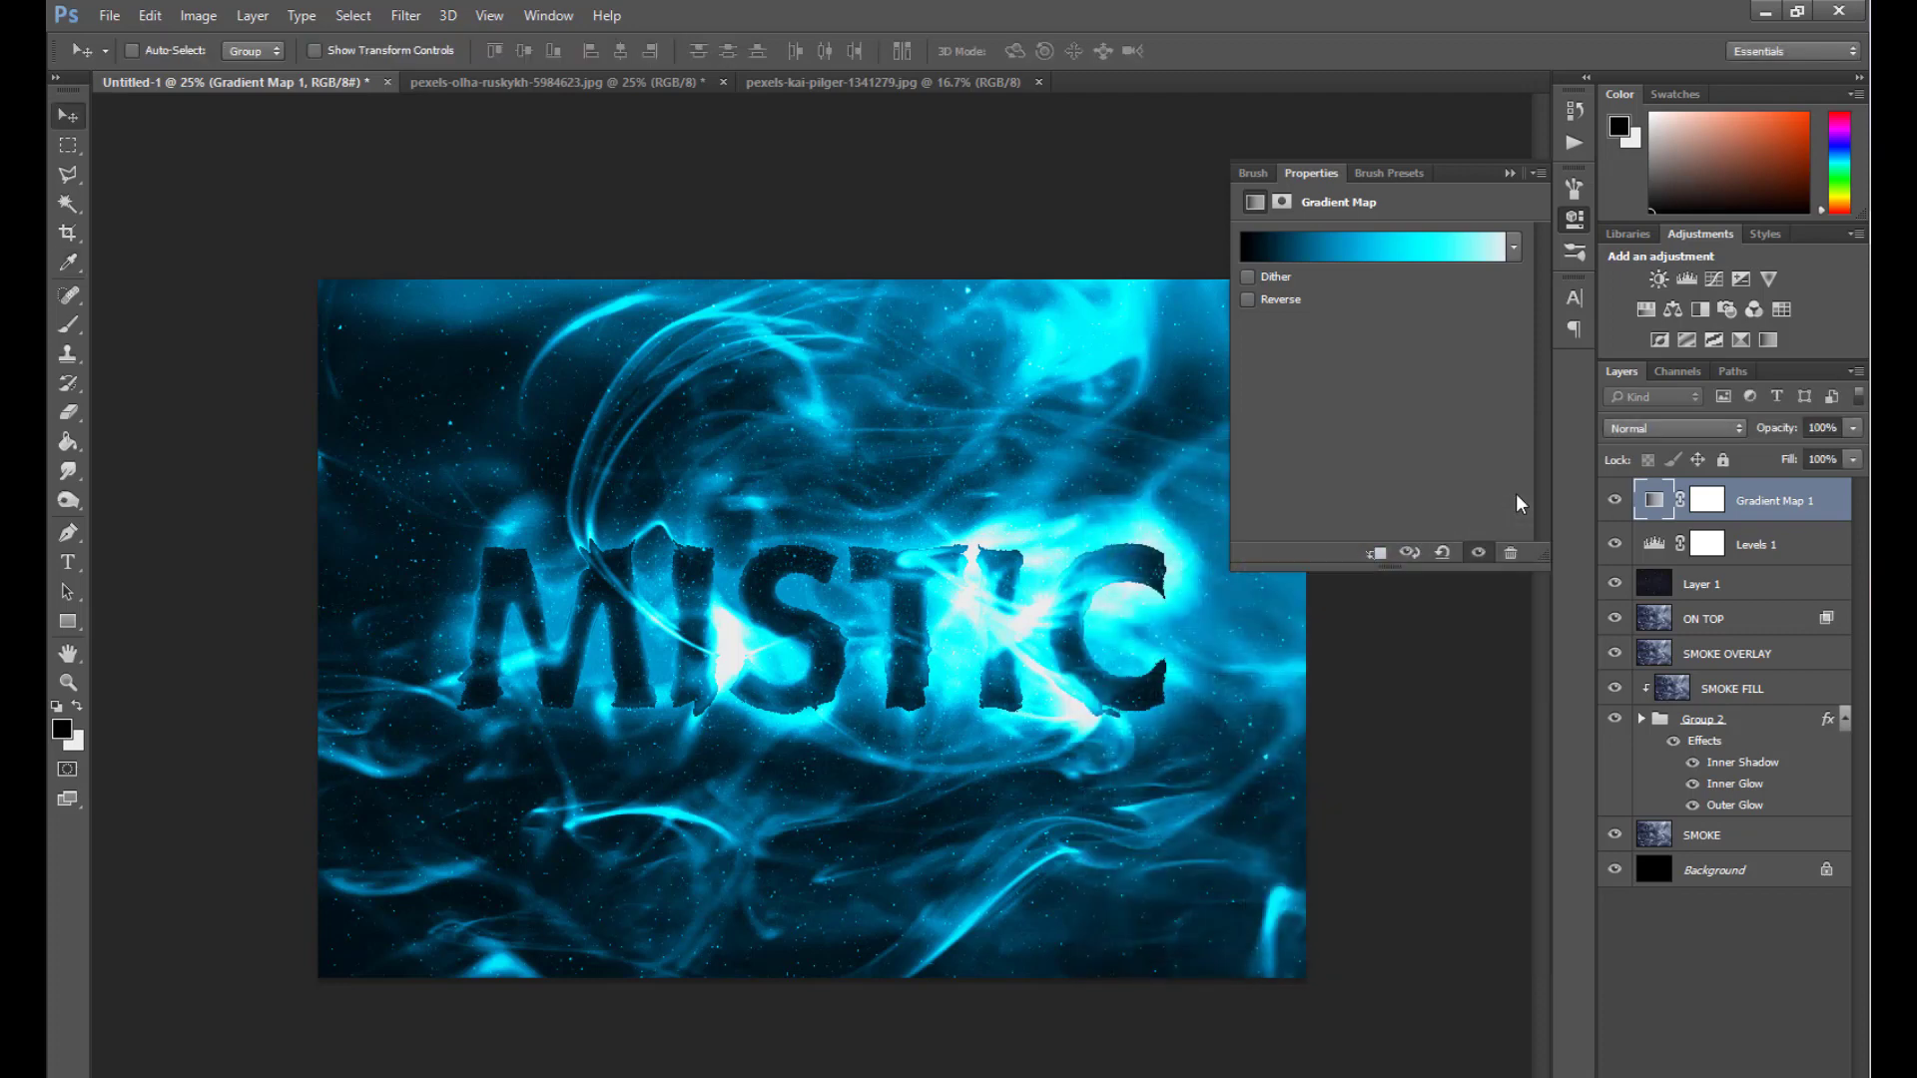
click(1506, 173)
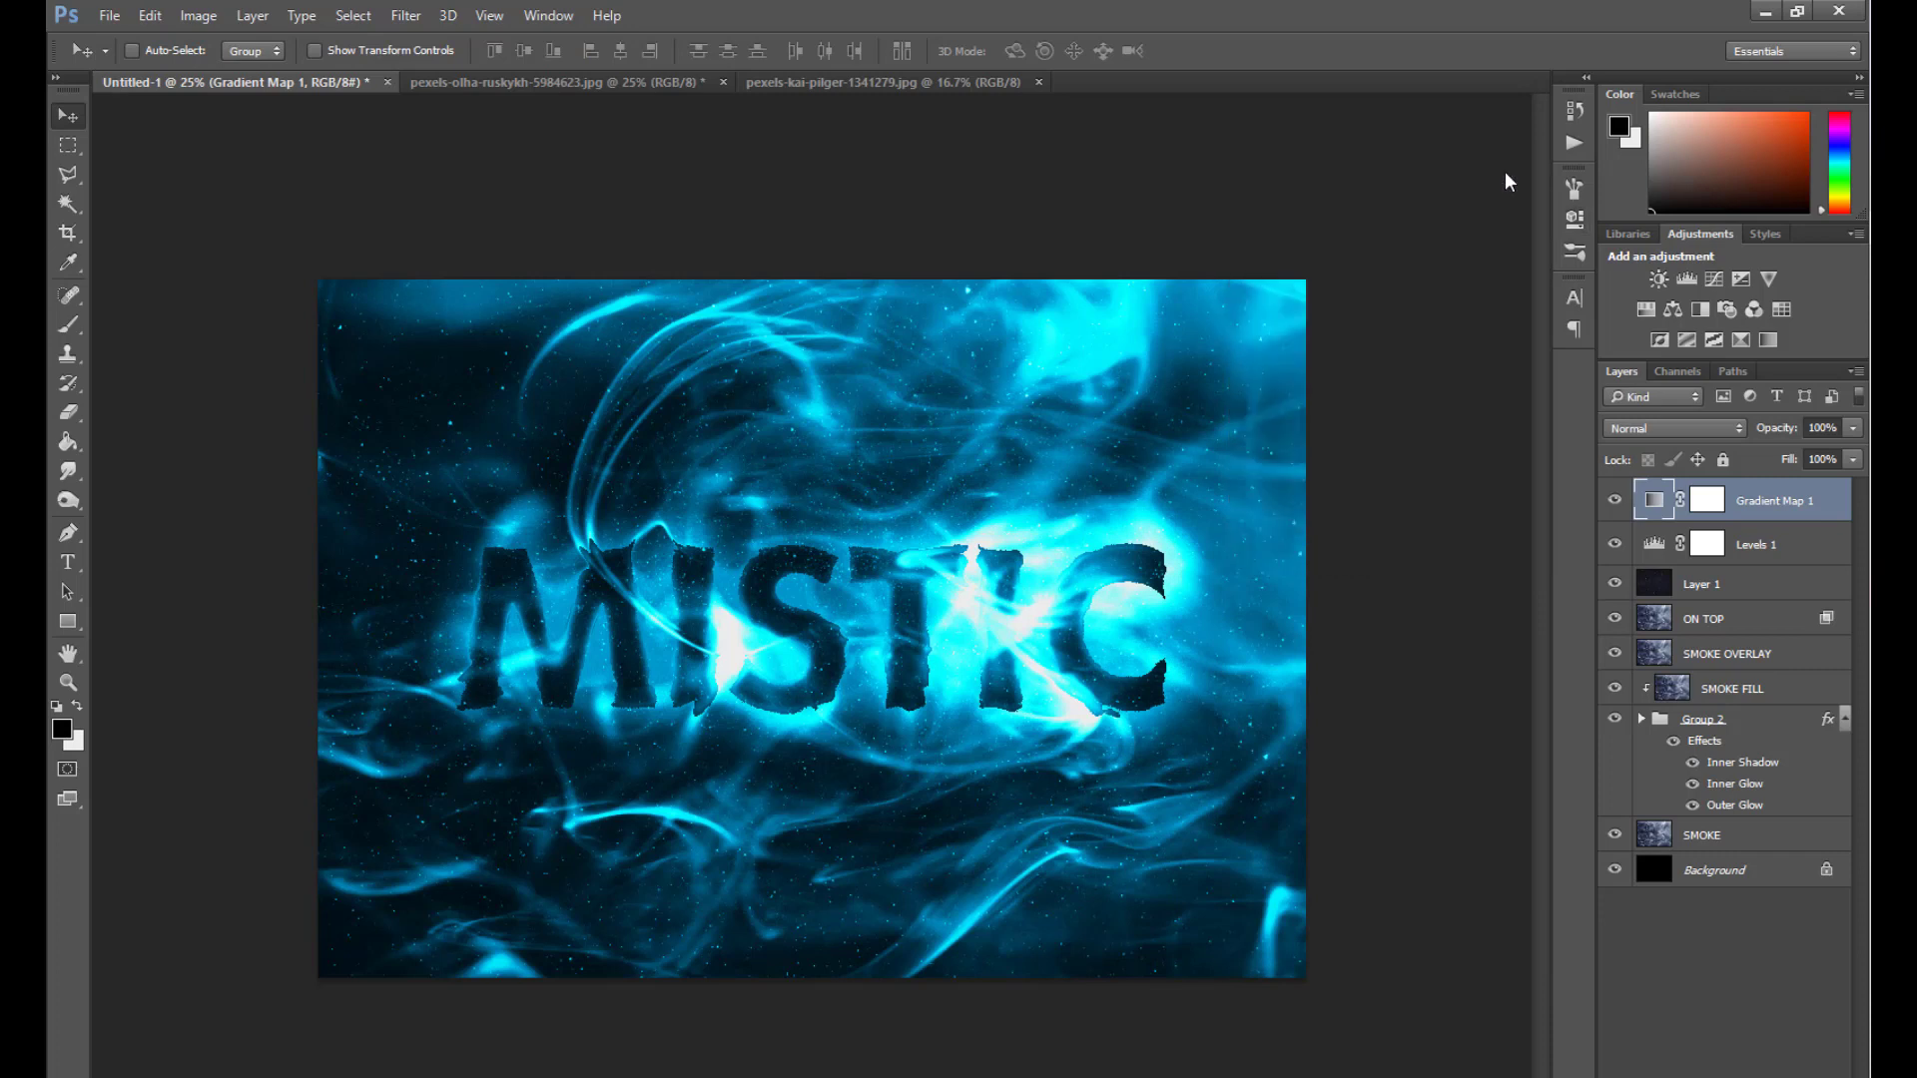
Expand Group 2 and nested Group 1 to reveal SMOKE copy and the MISTIC text layer.
click(1641, 721)
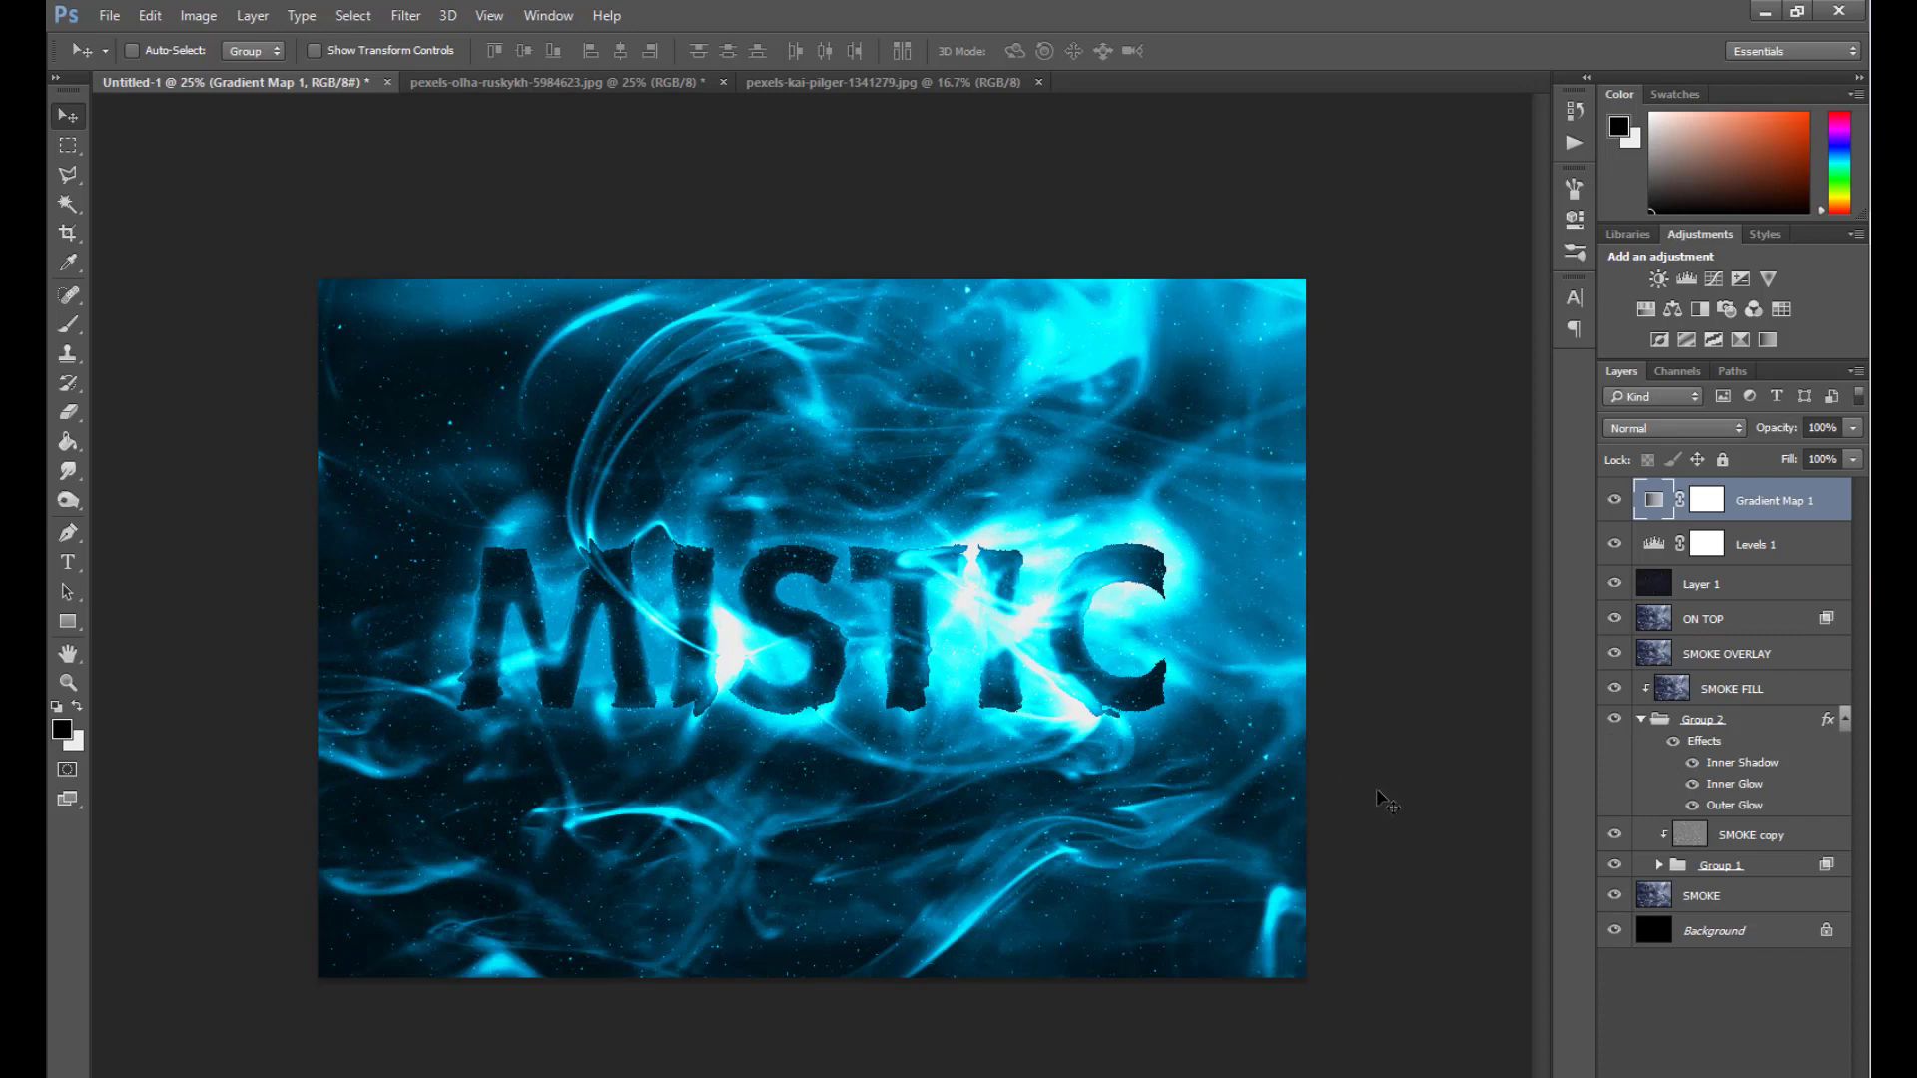
click(1751, 727)
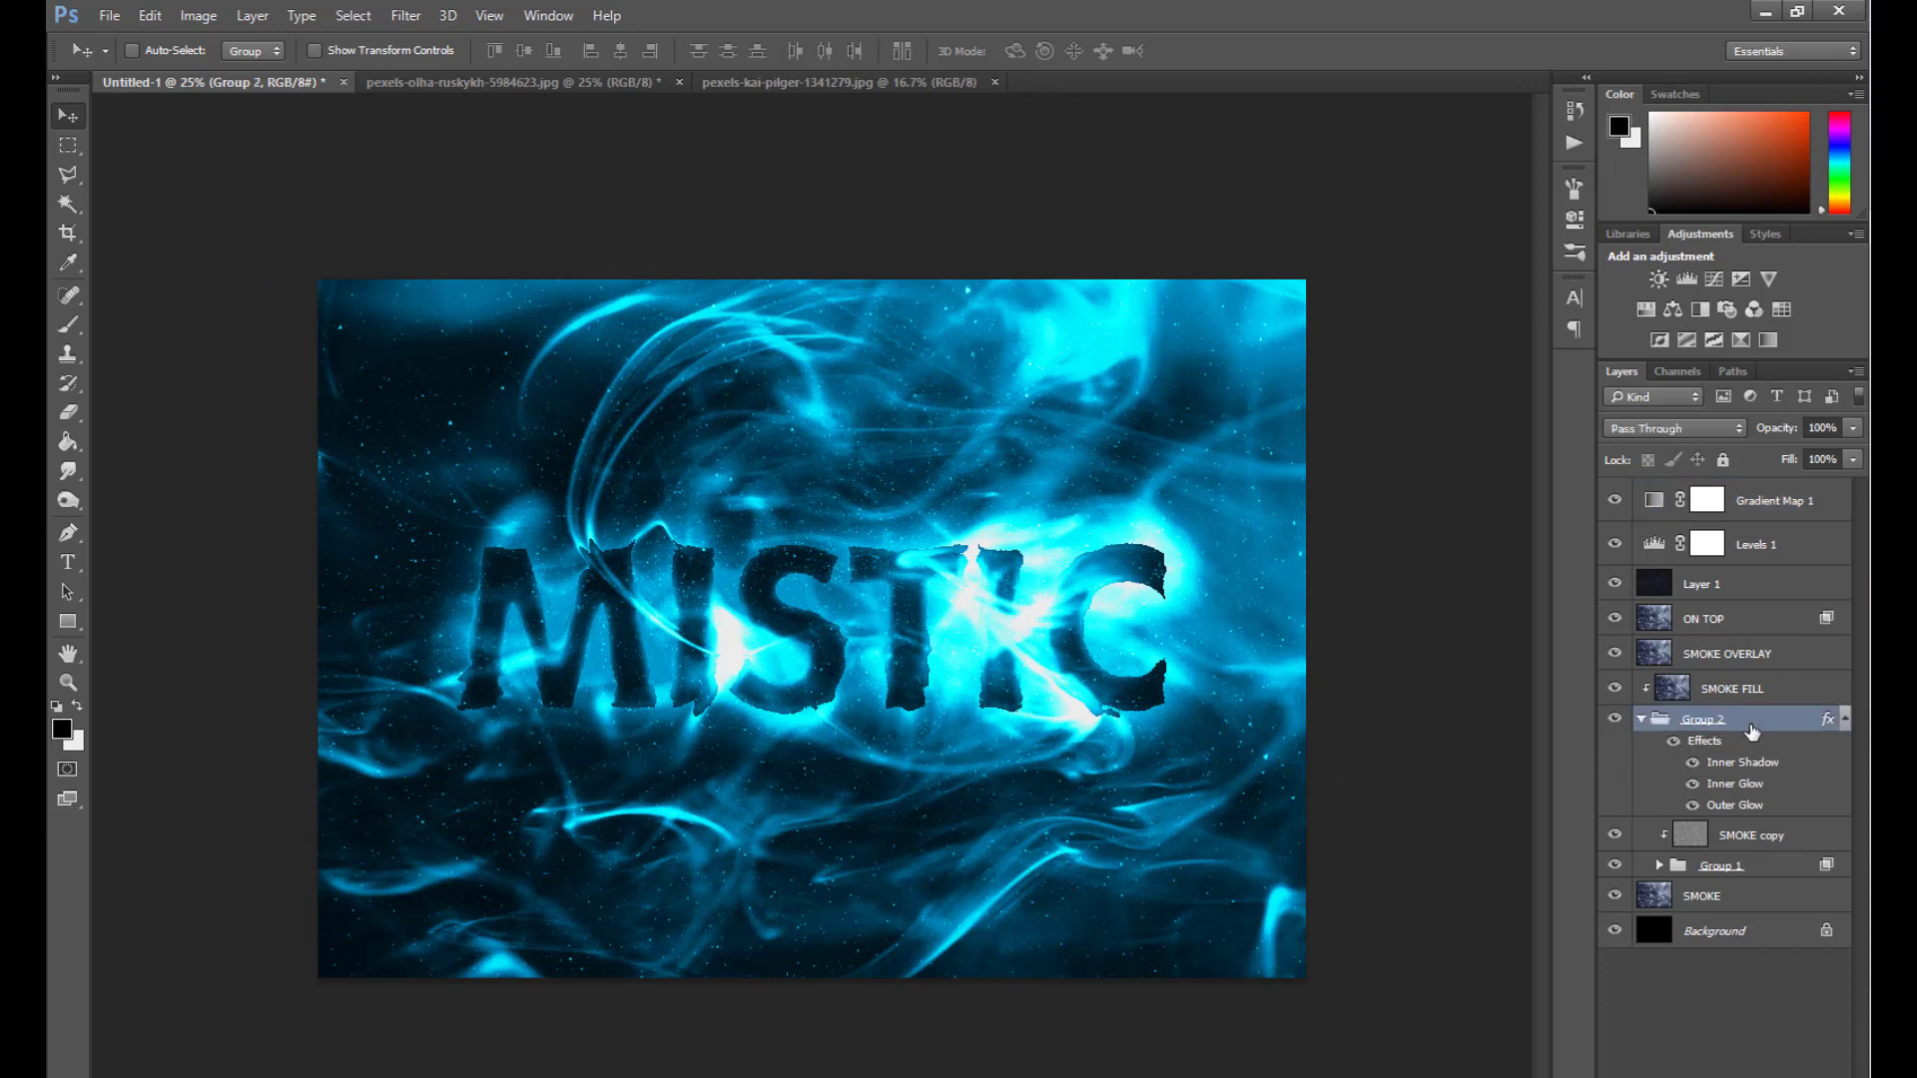
click(1749, 839)
click(1658, 867)
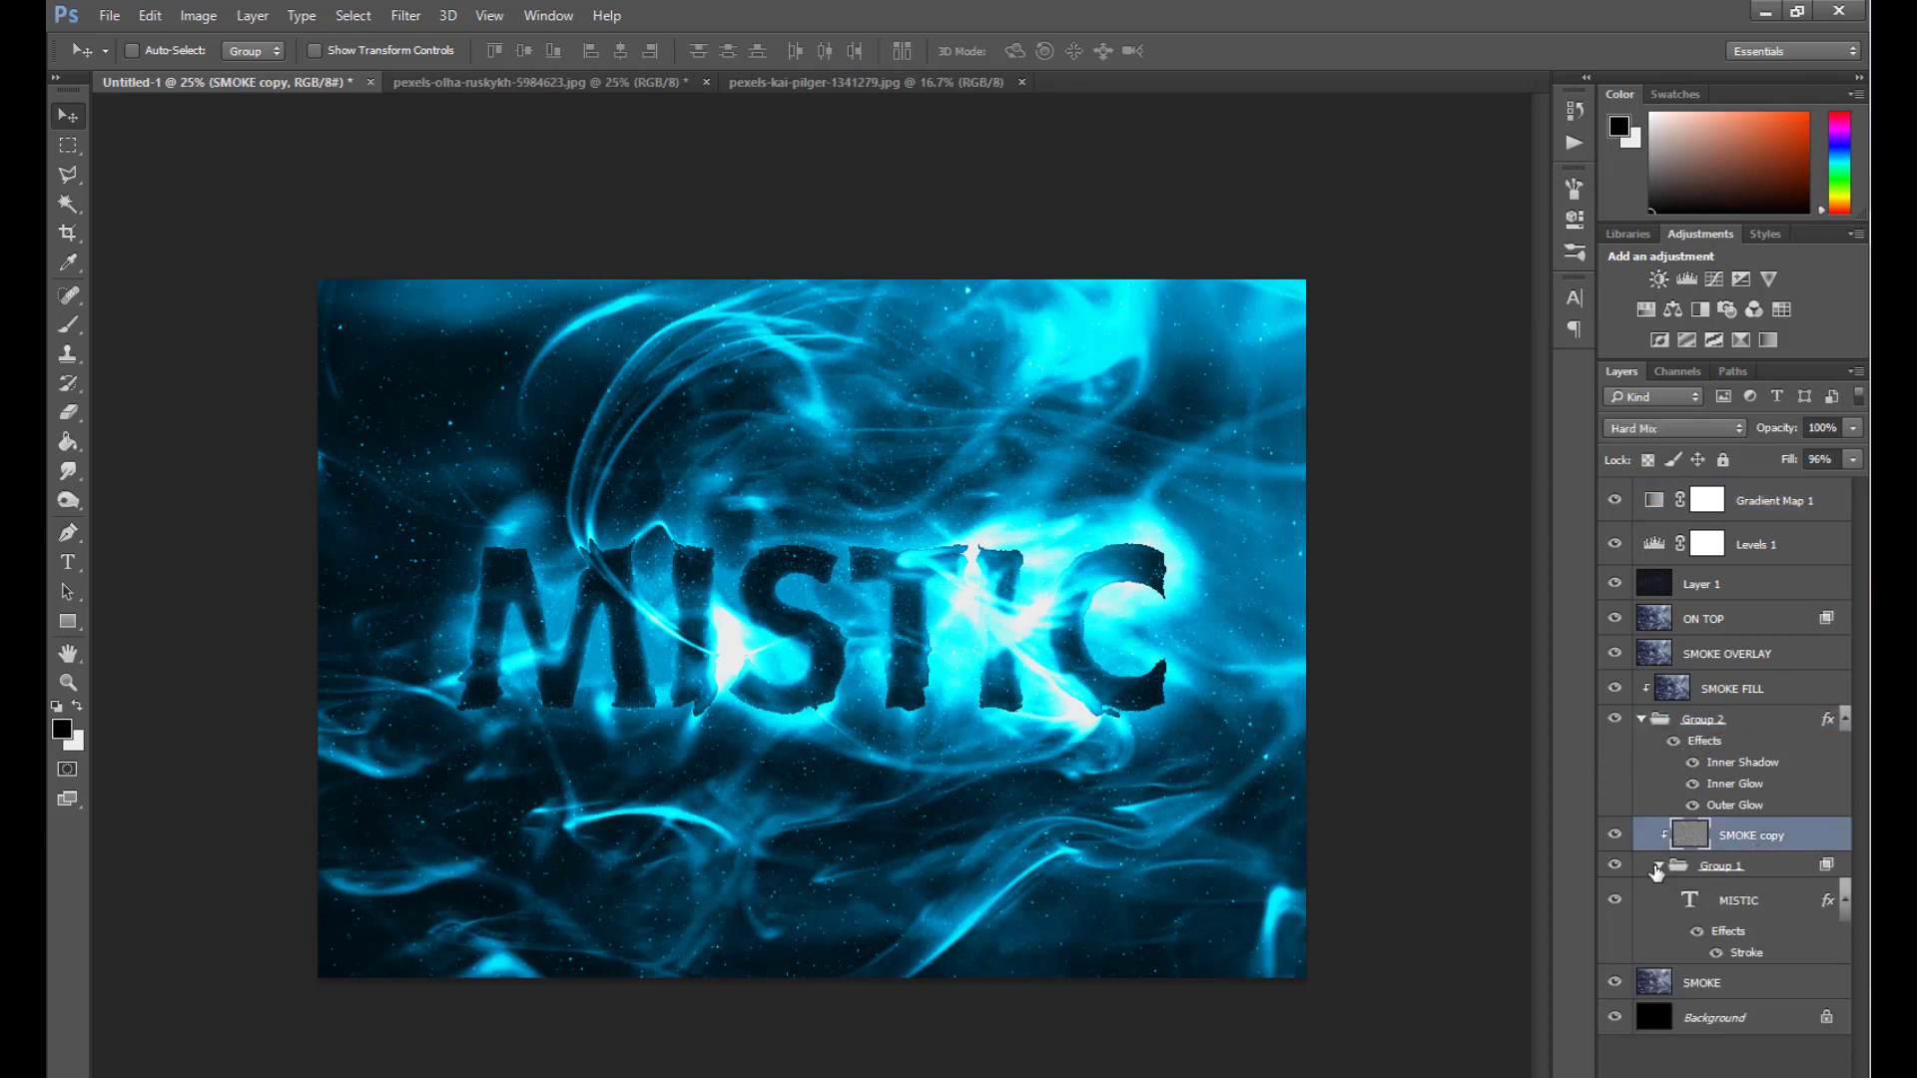
Edit the MISTIC text layer, retyping it as test words like 'ARTSEGA' to preview the smoke effects.
double_click(1689, 899)
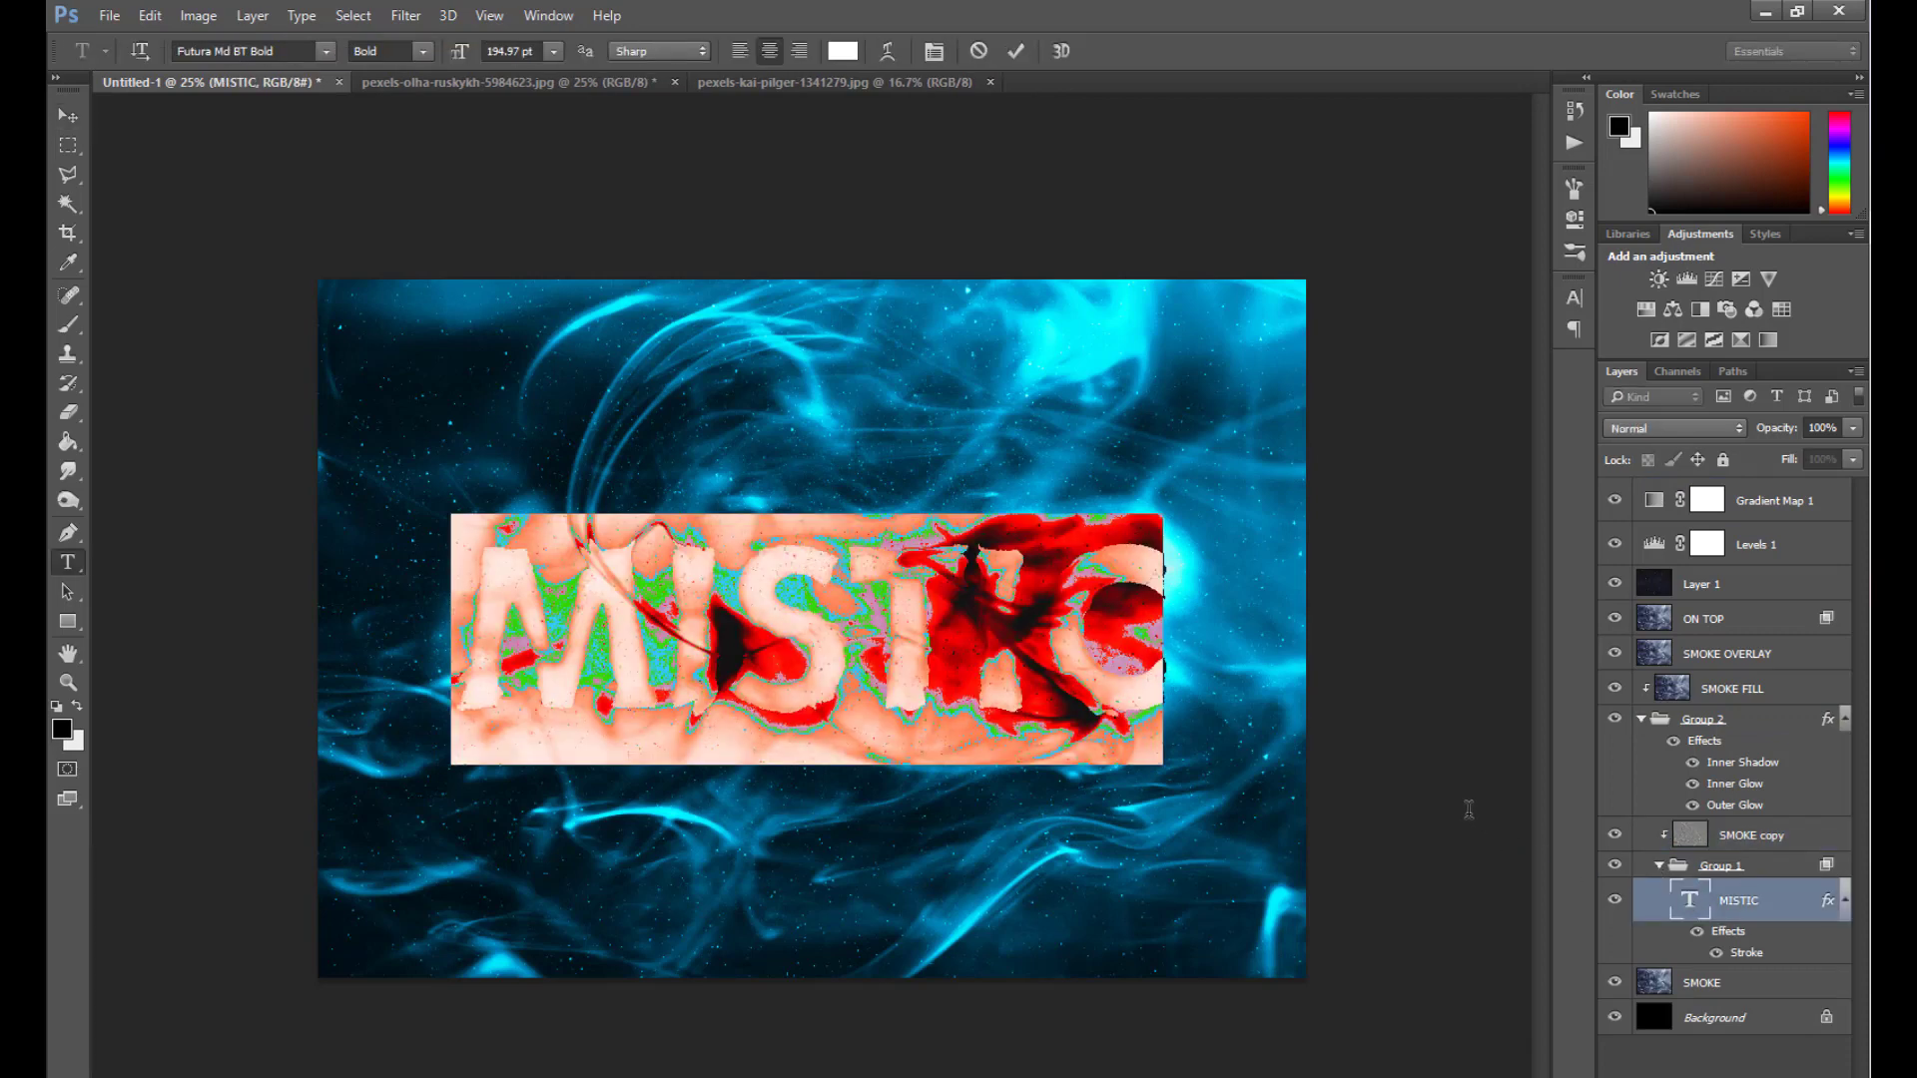
text(g)
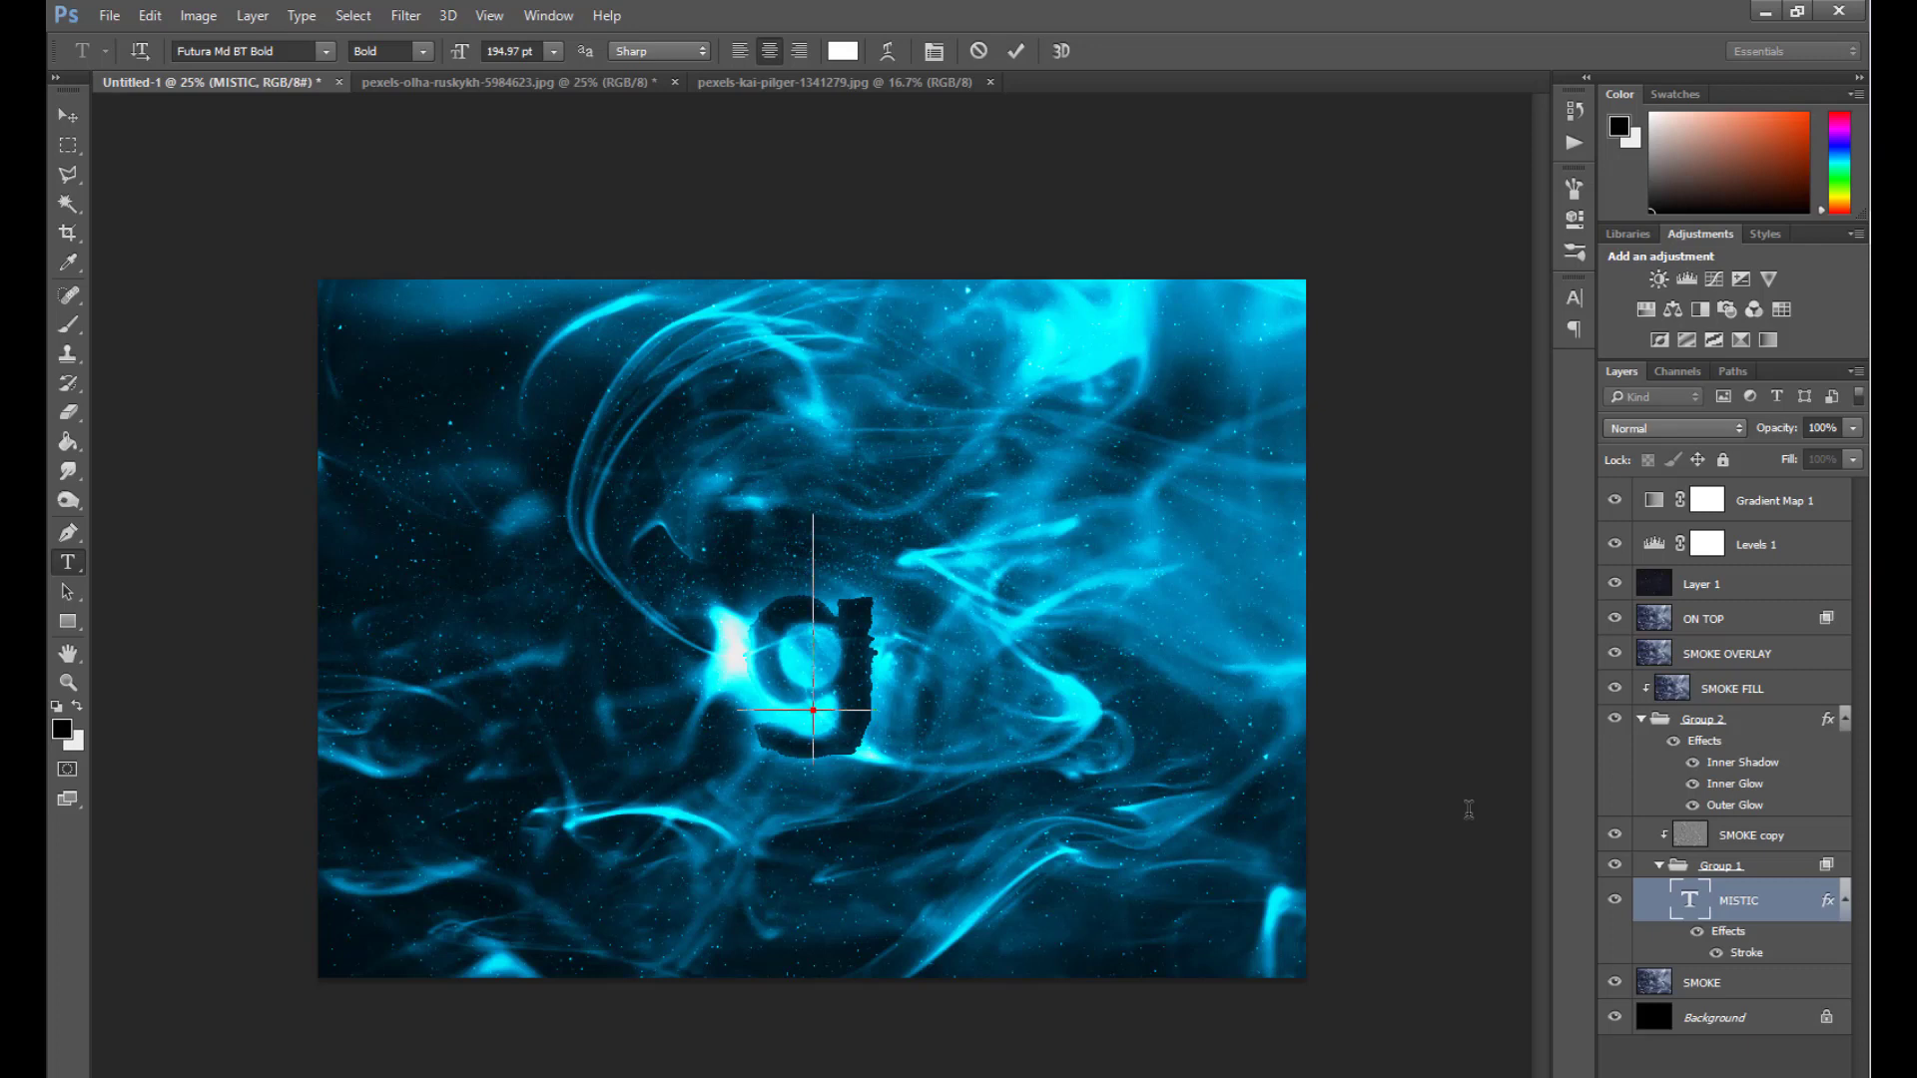
key(BackSpace)
text(GHCI)
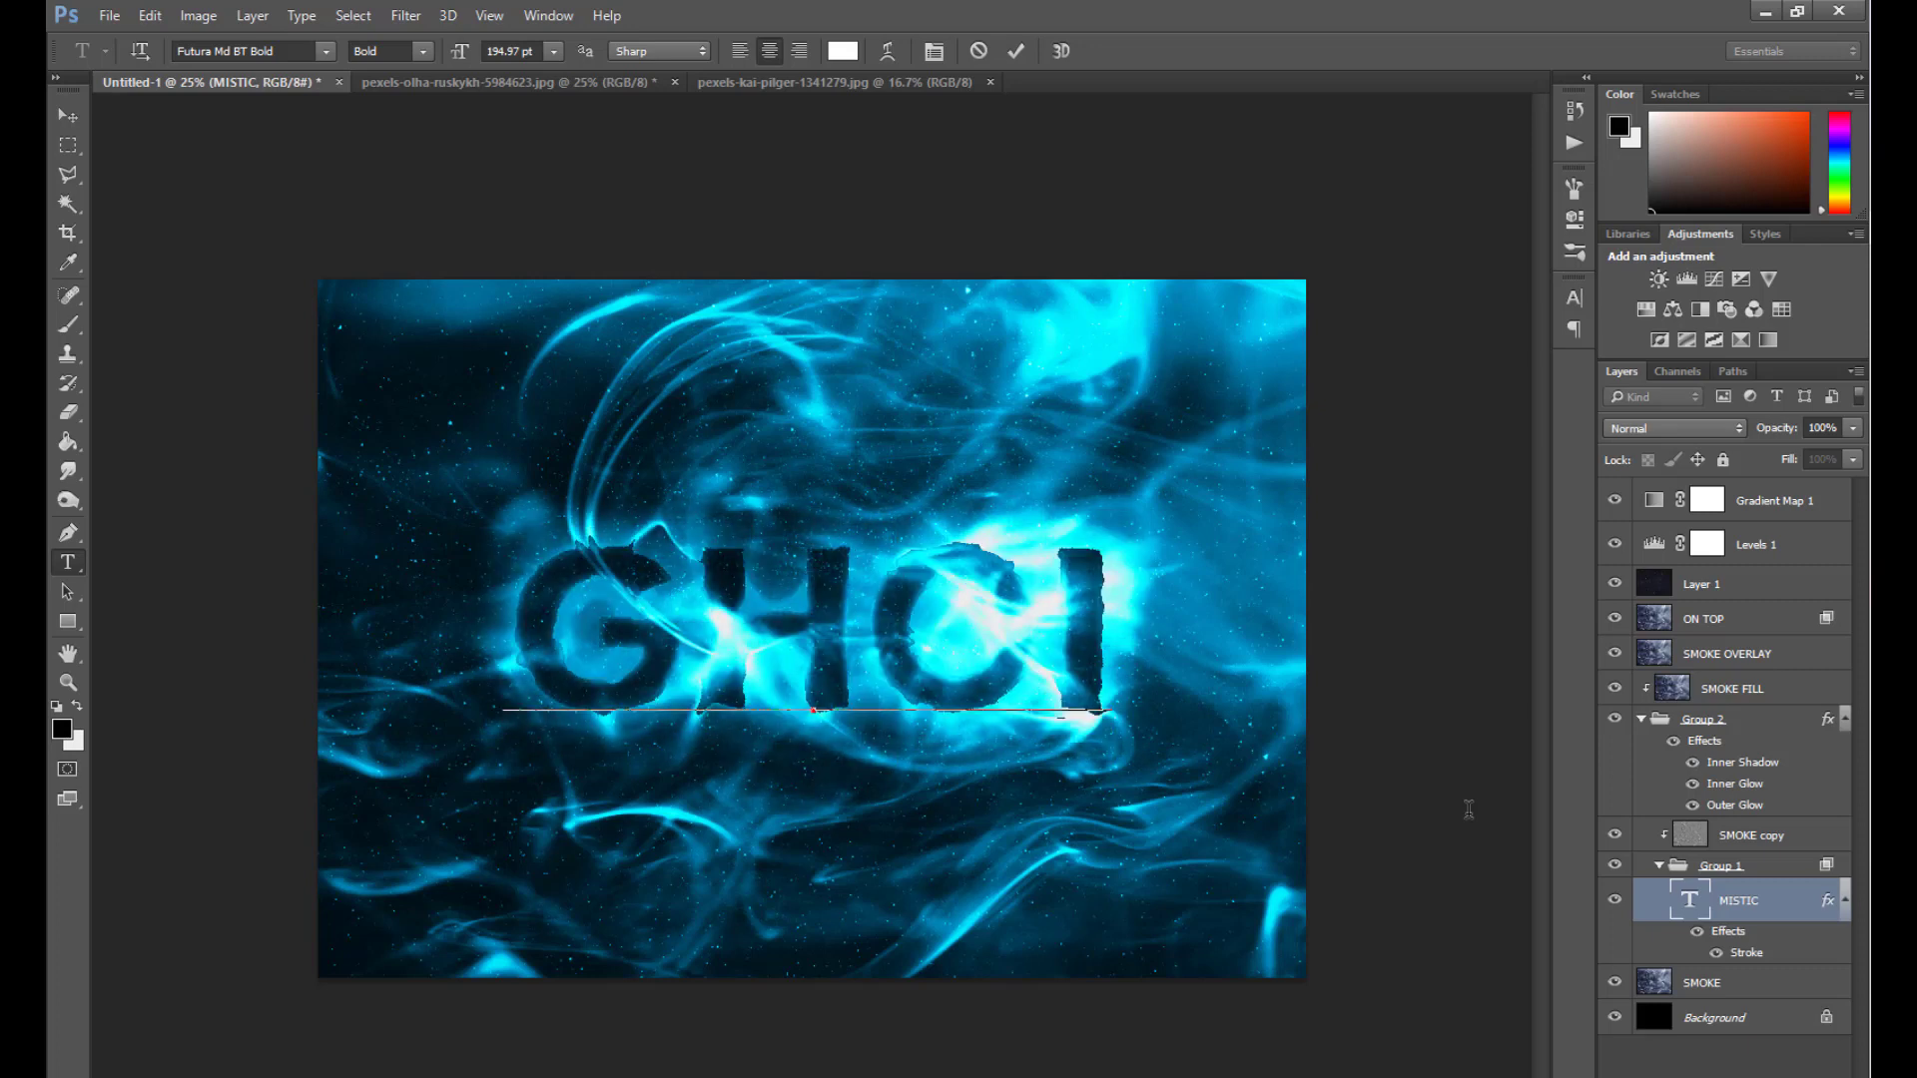
text(B)
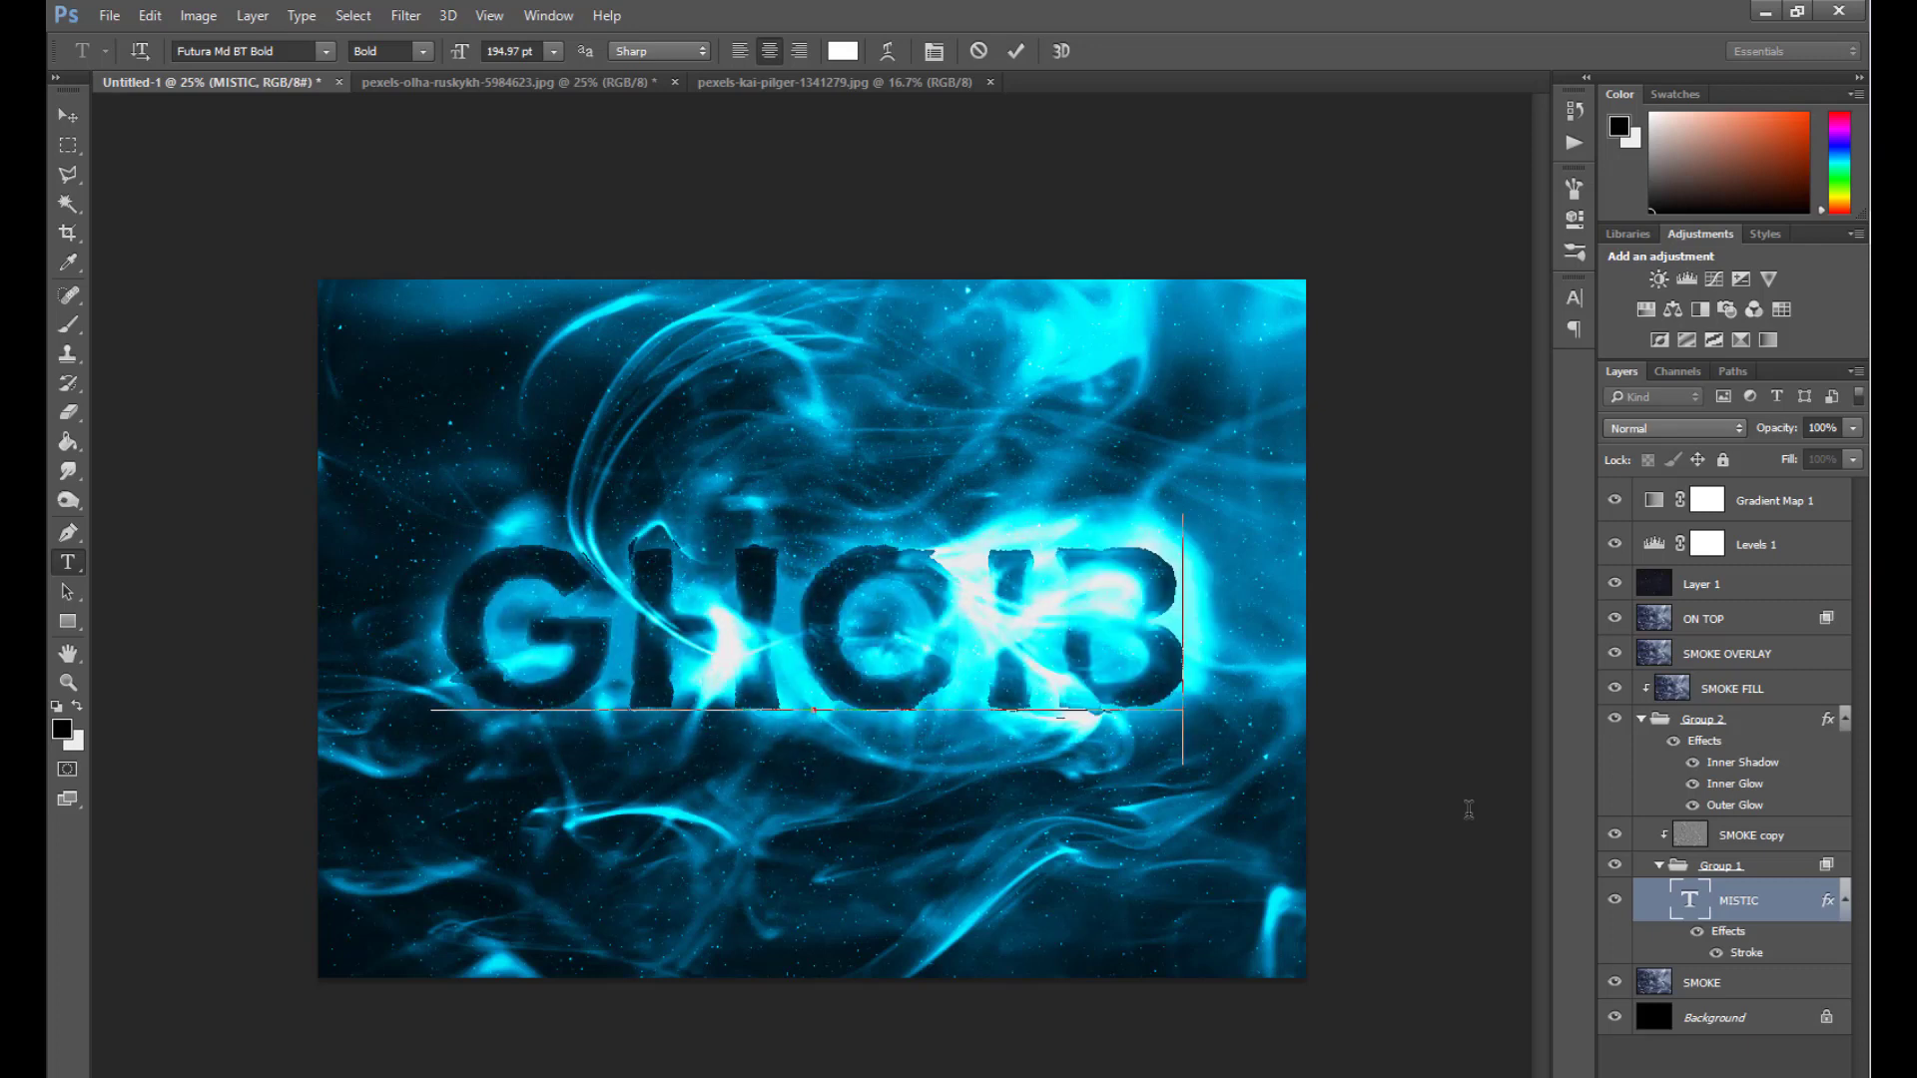
key(BackSpace)
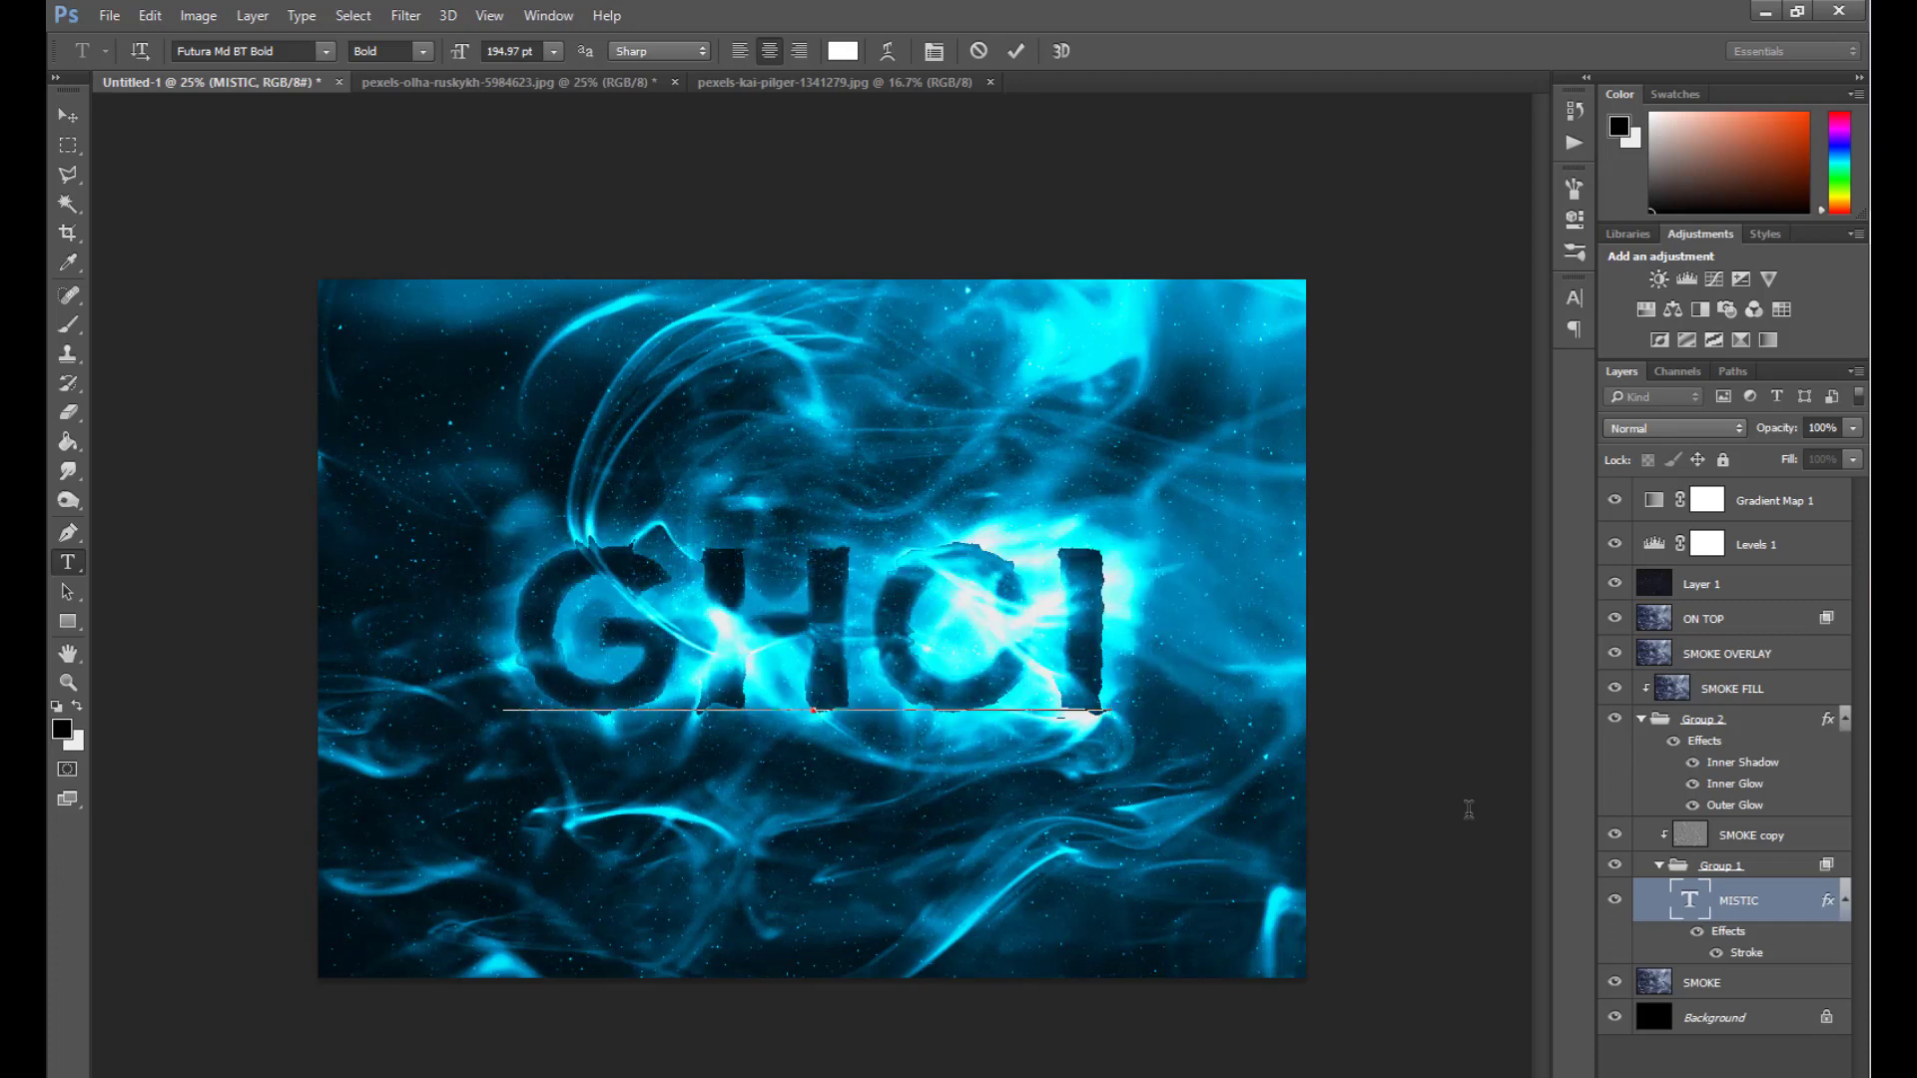
key(BackSpace)
key(BackSpace)
key(BackSpace)
key(BackSpace)
key(BackSpace)
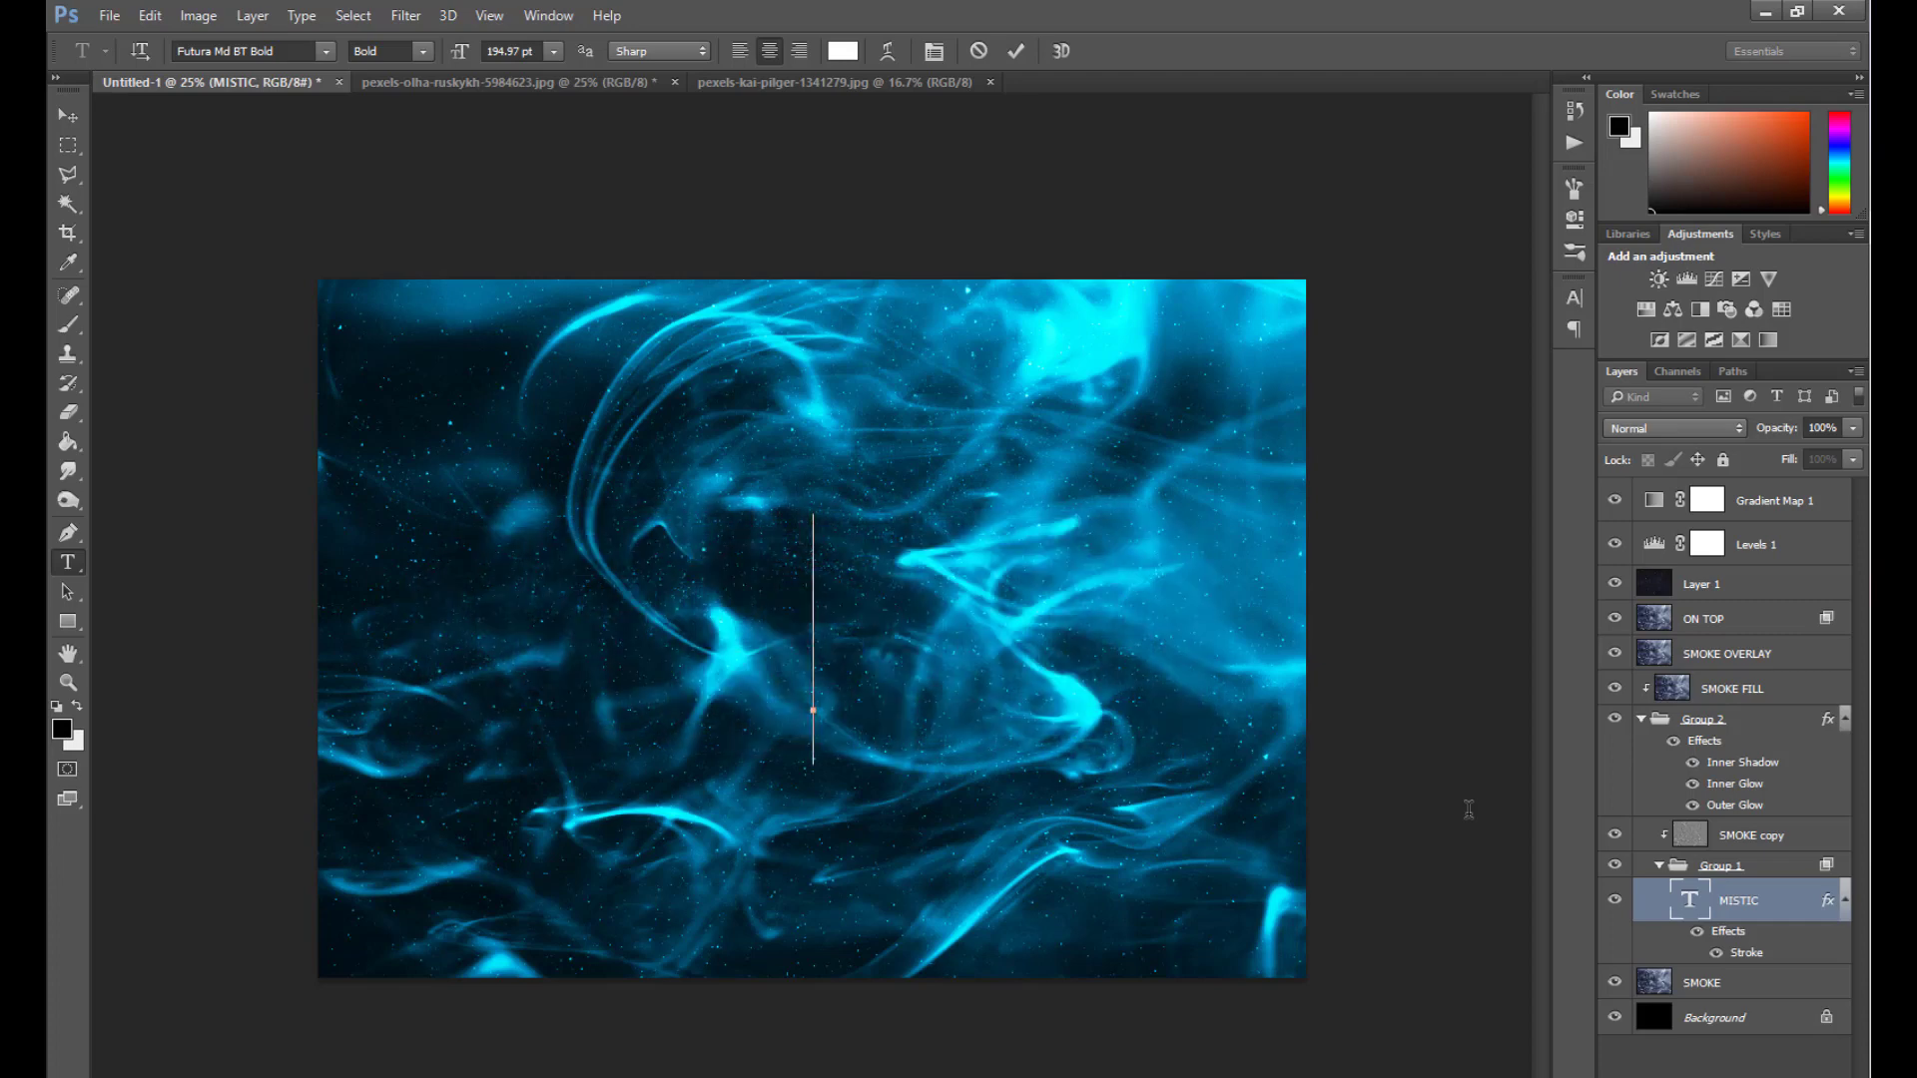
text(ART)
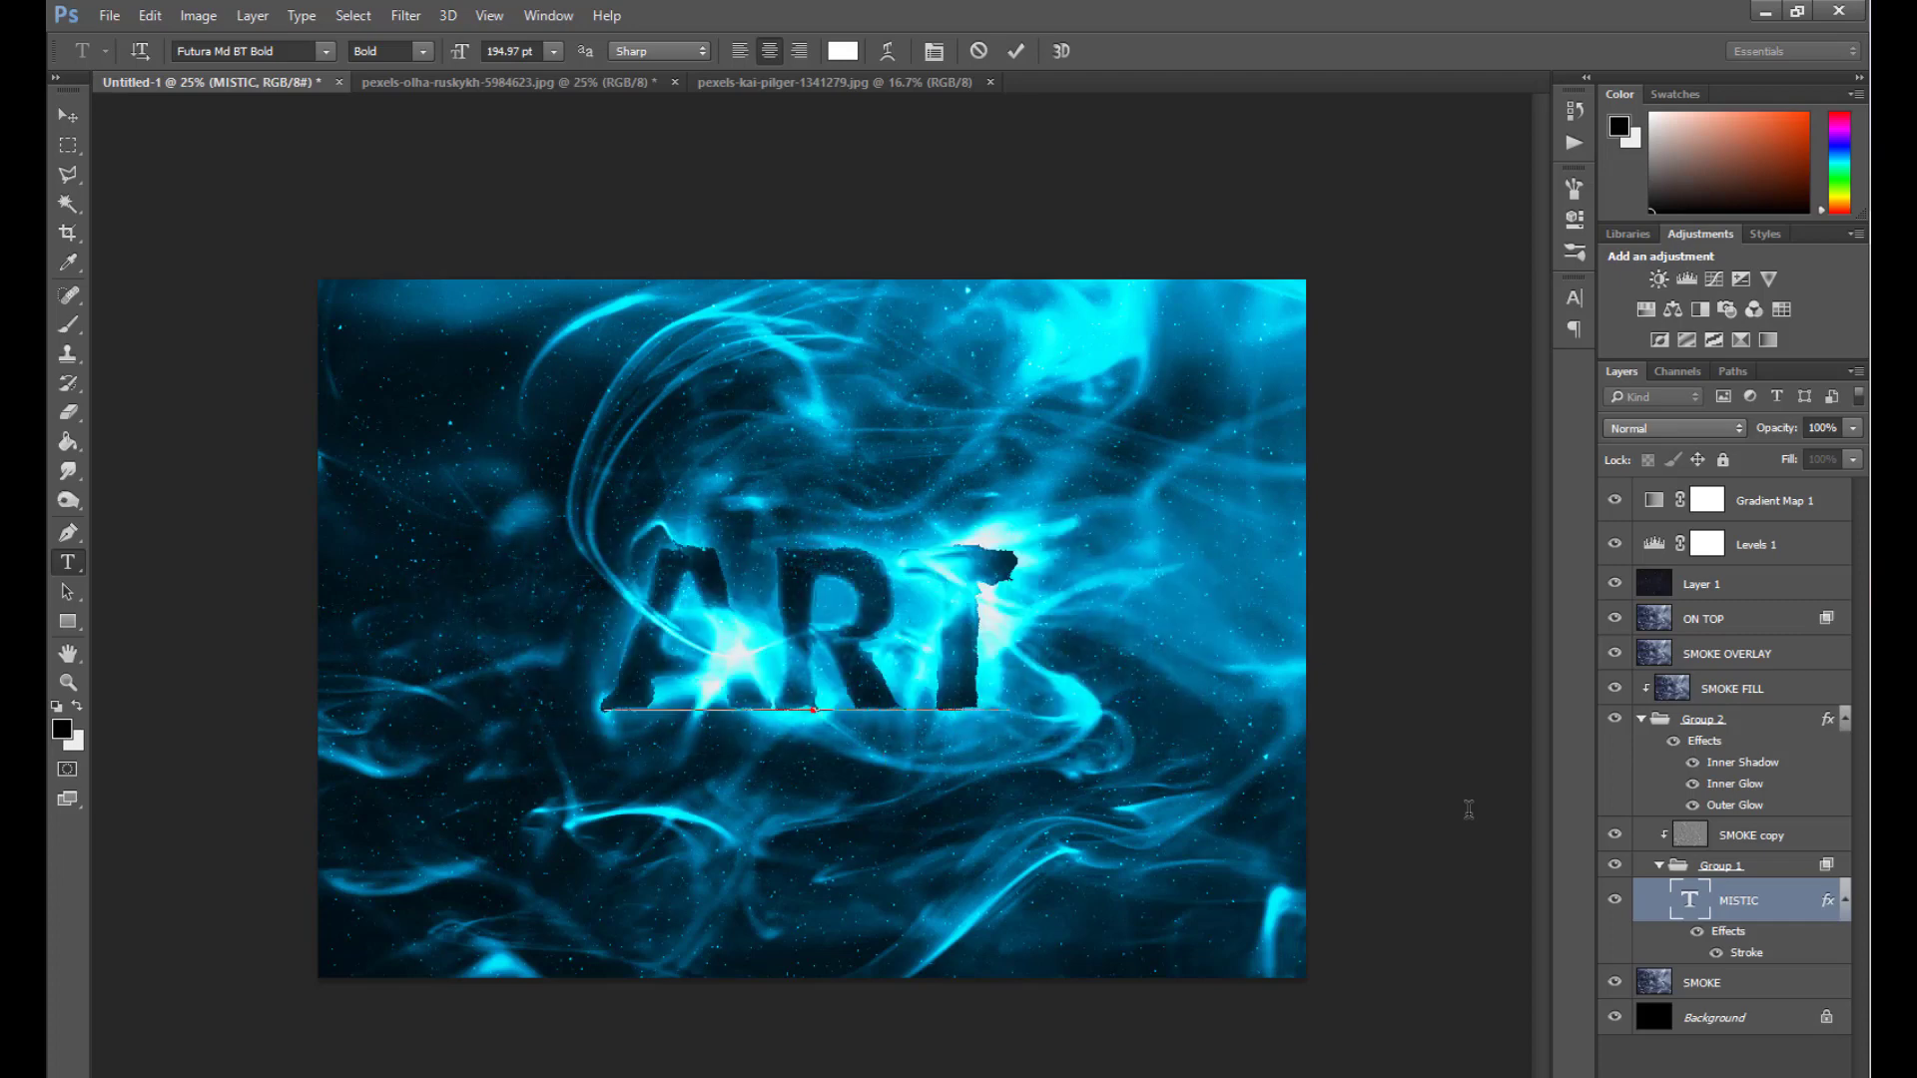
text(SEG)
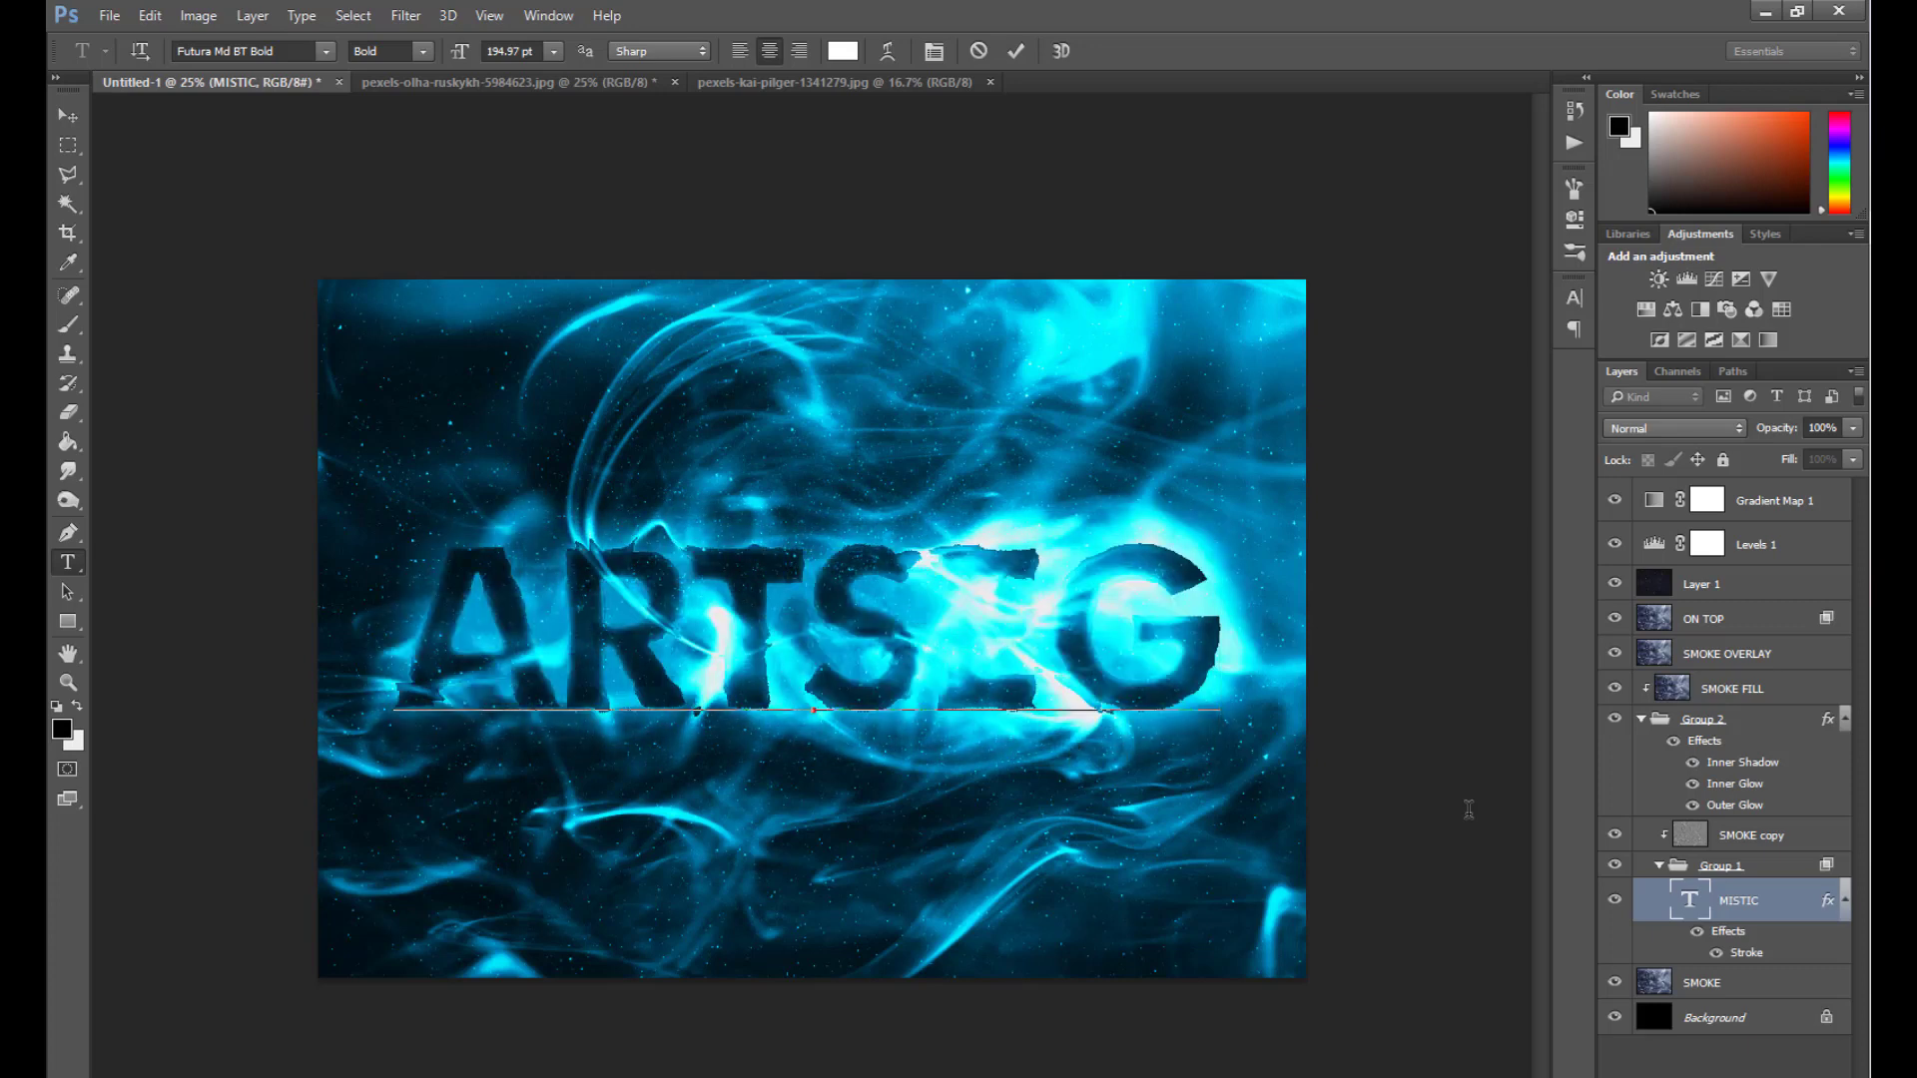
text(A)
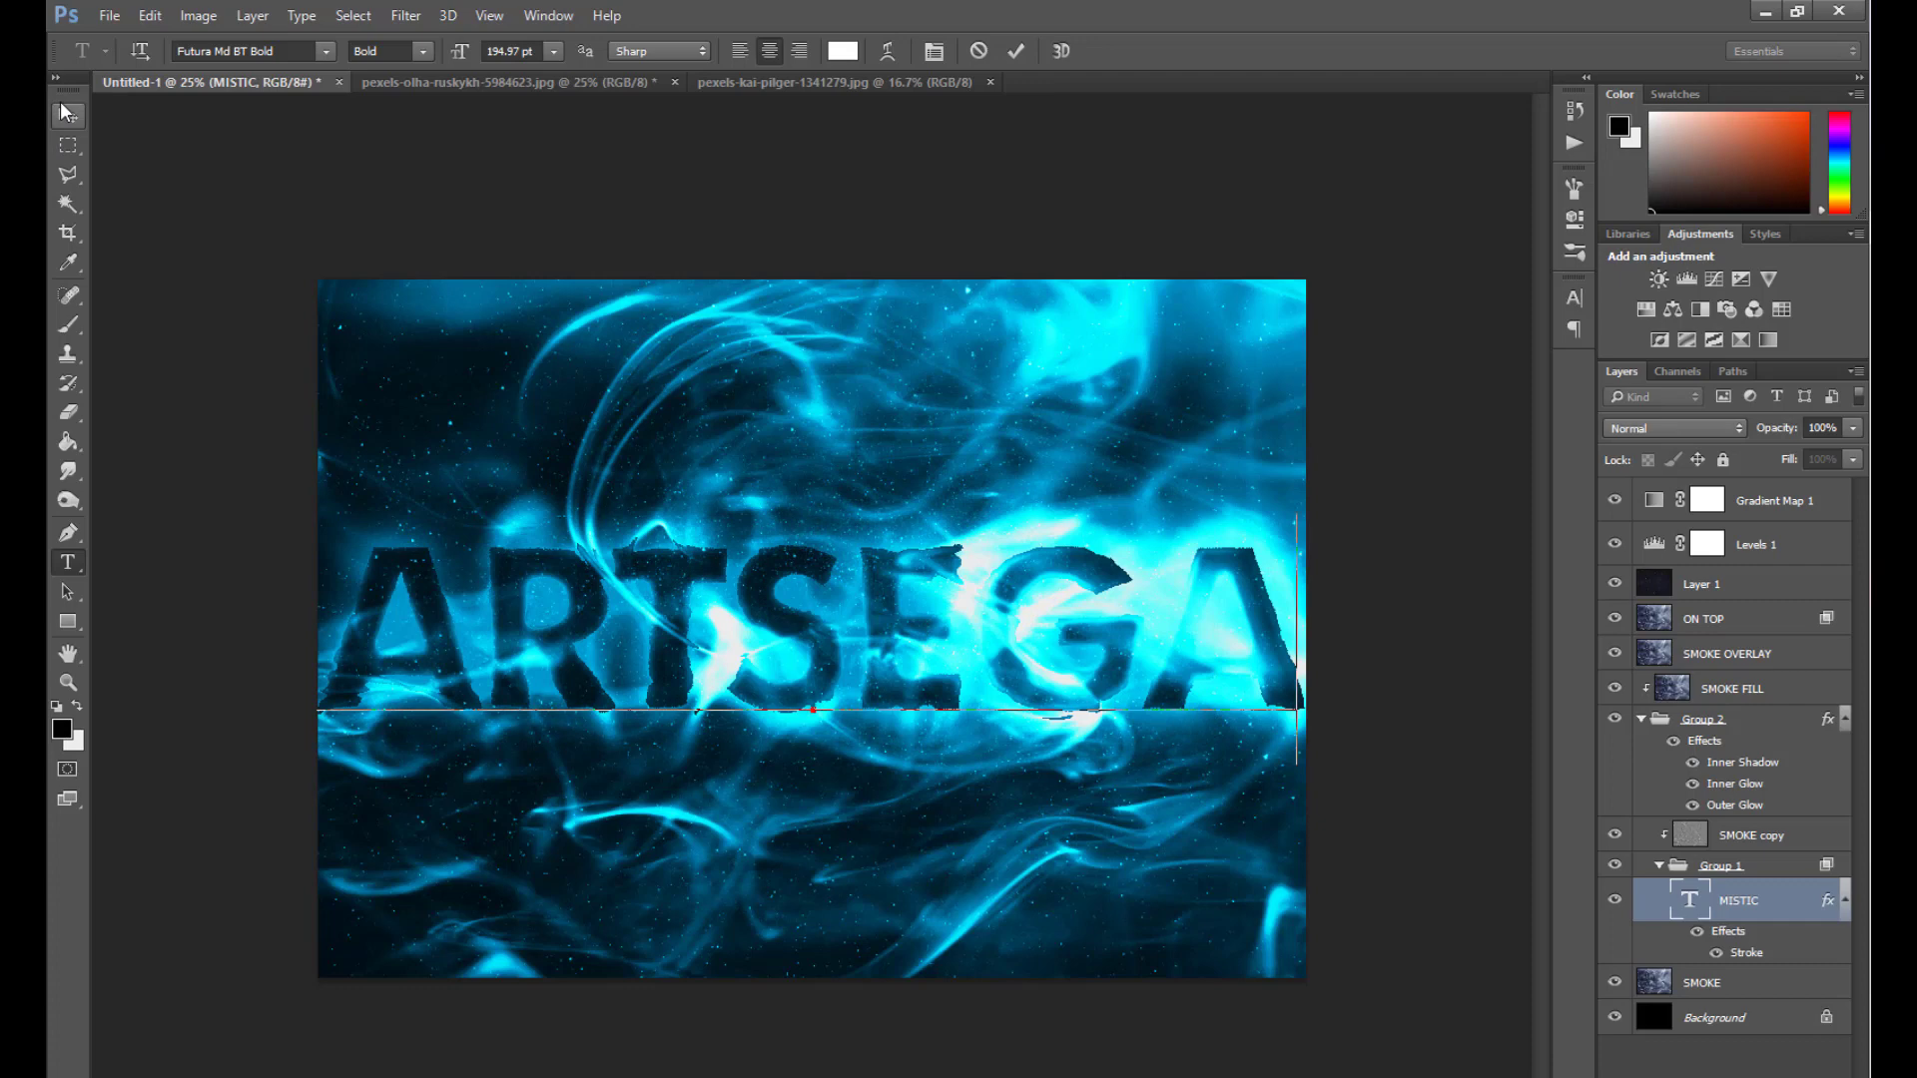
Change the text back to 'MISTIC' and commit the edit.
key(BackSpace)
key(BackSpace)
key(BackSpace)
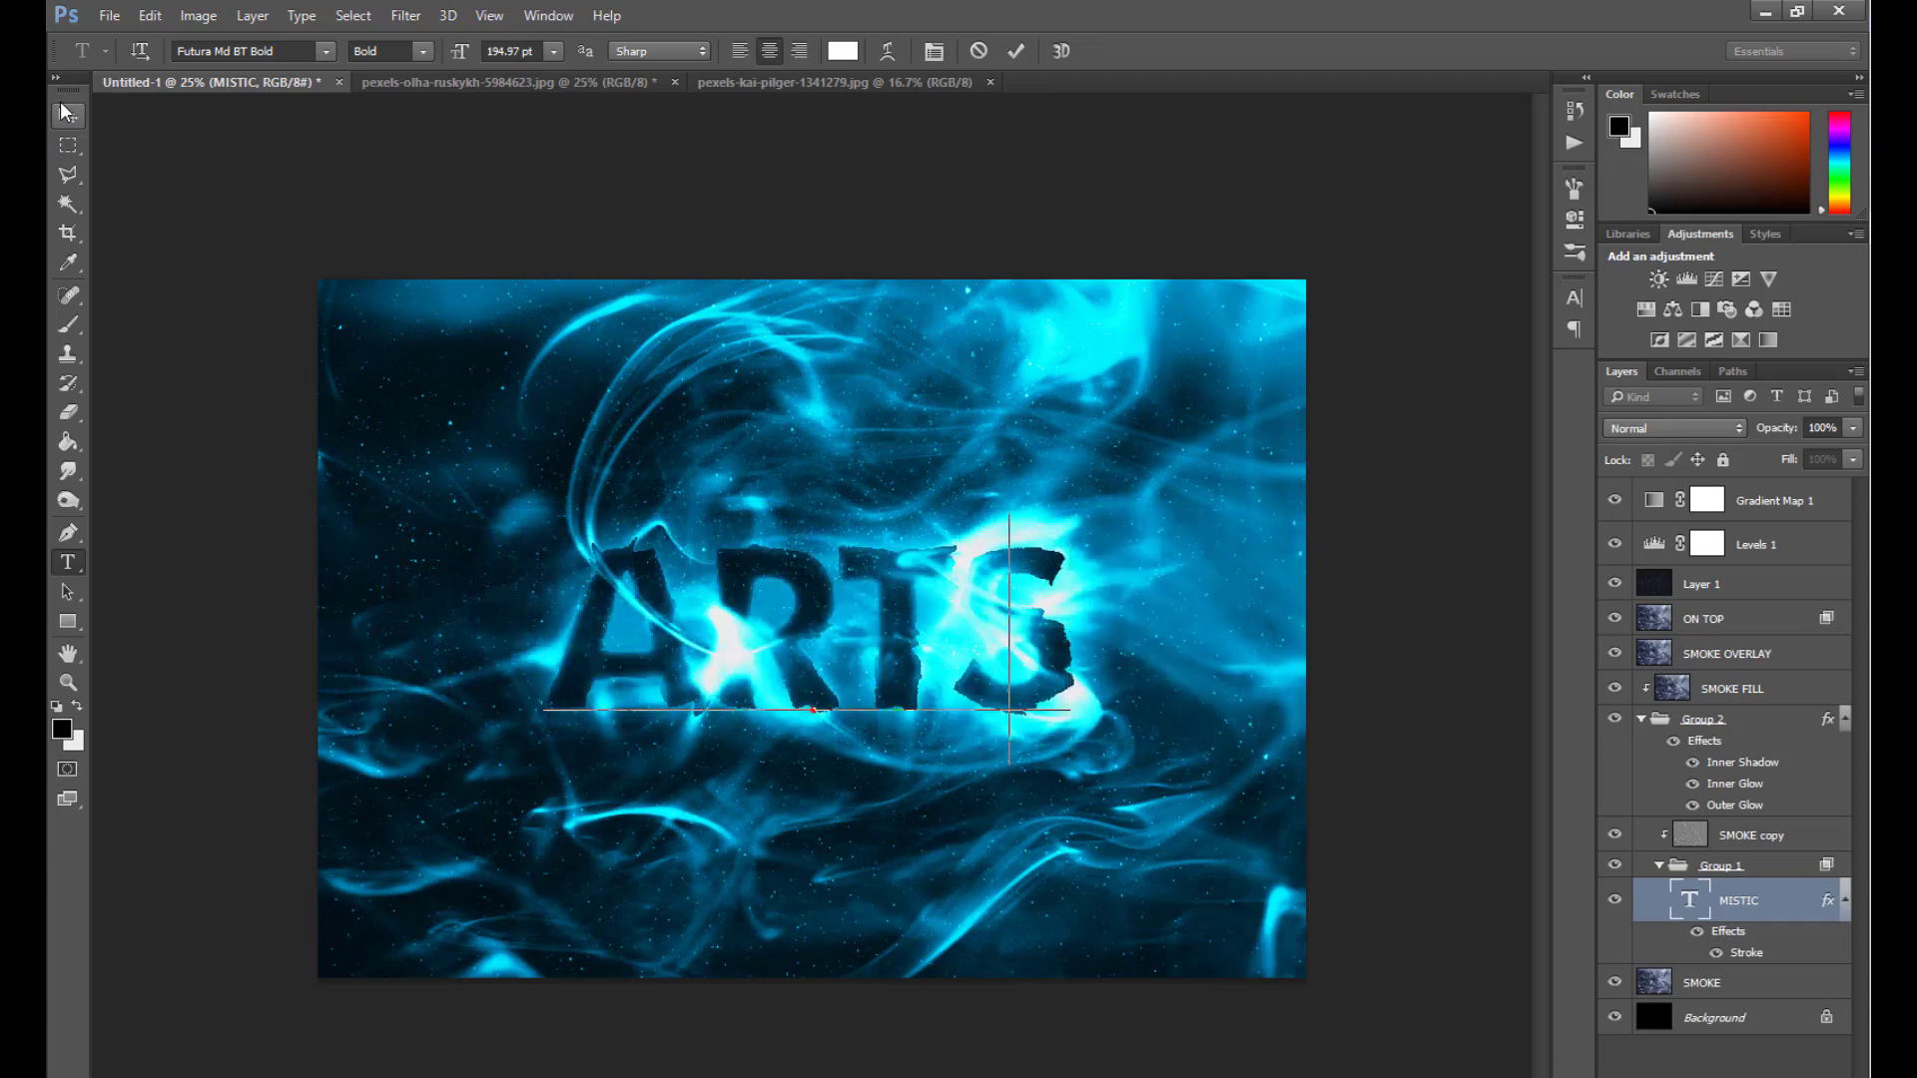
key(BackSpace)
key(BackSpace)
key(BackSpace)
key(BackSpace)
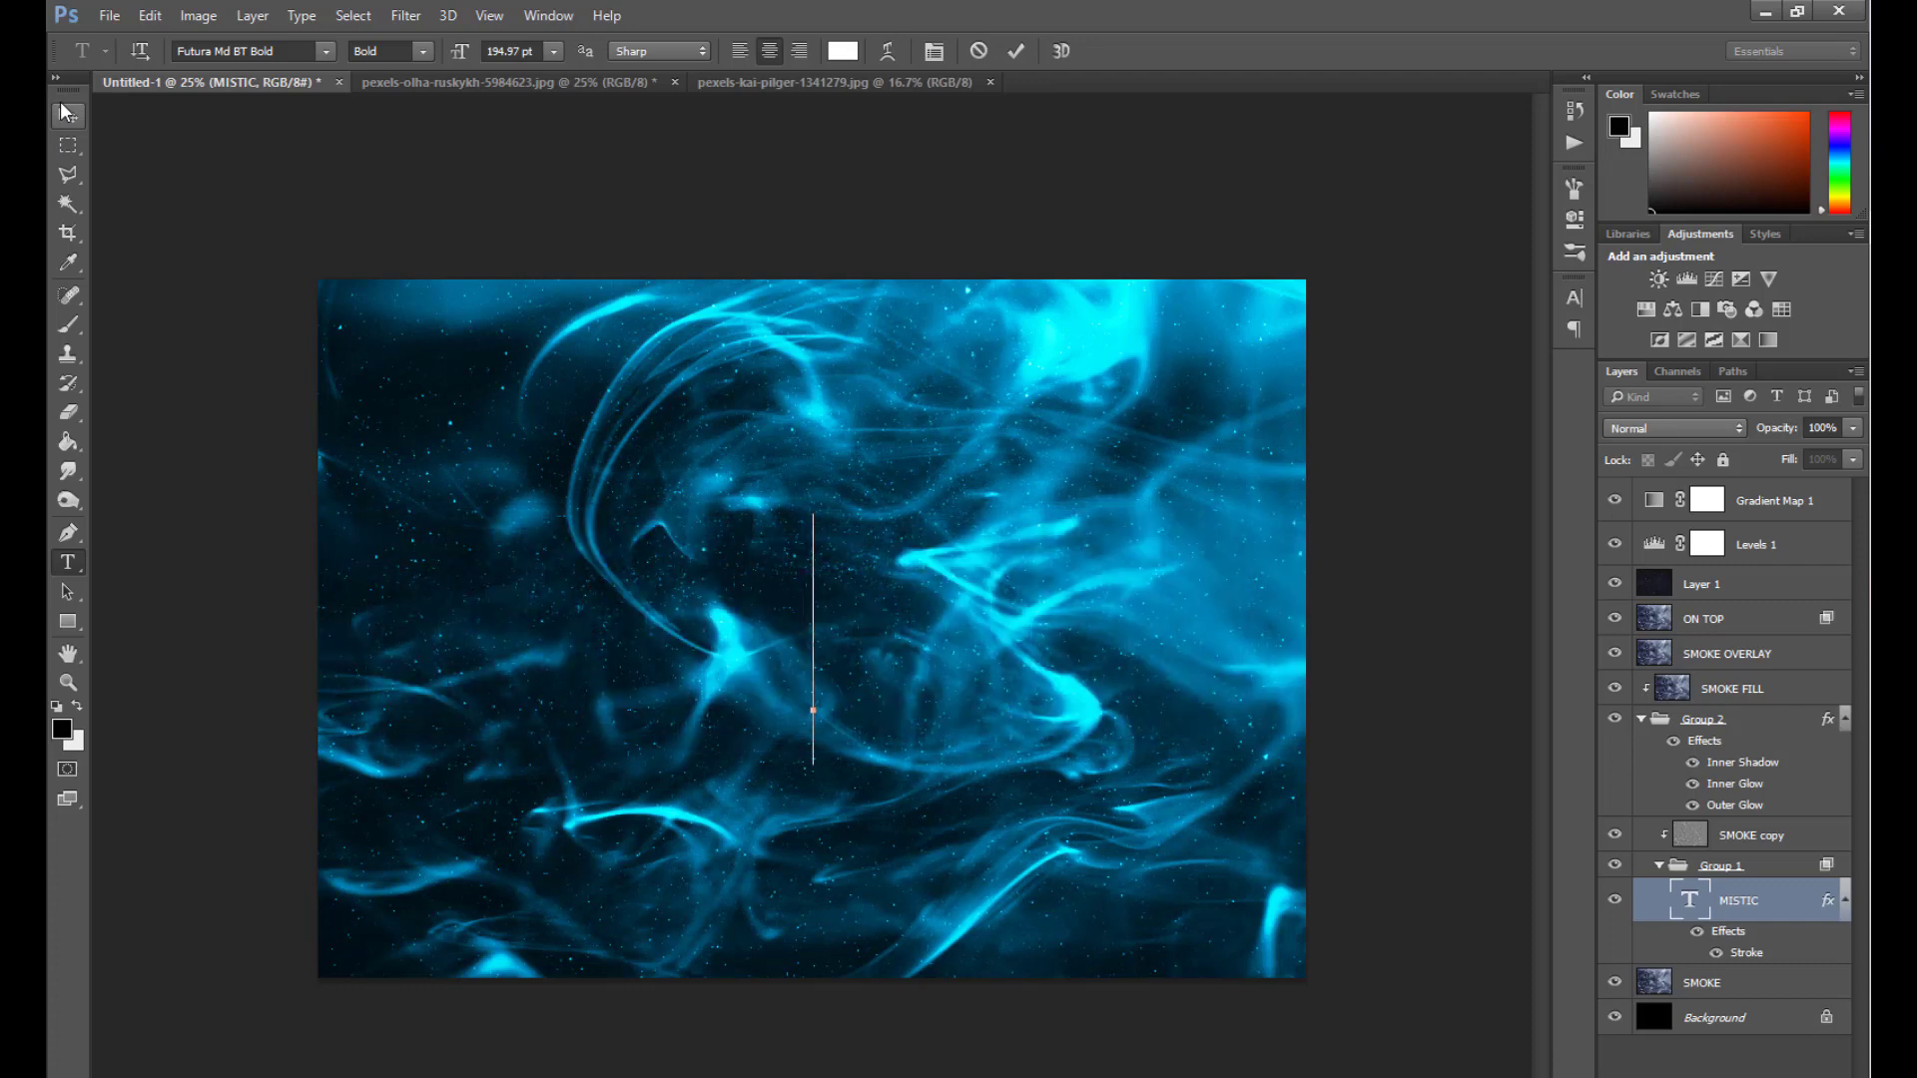
text(MIS)
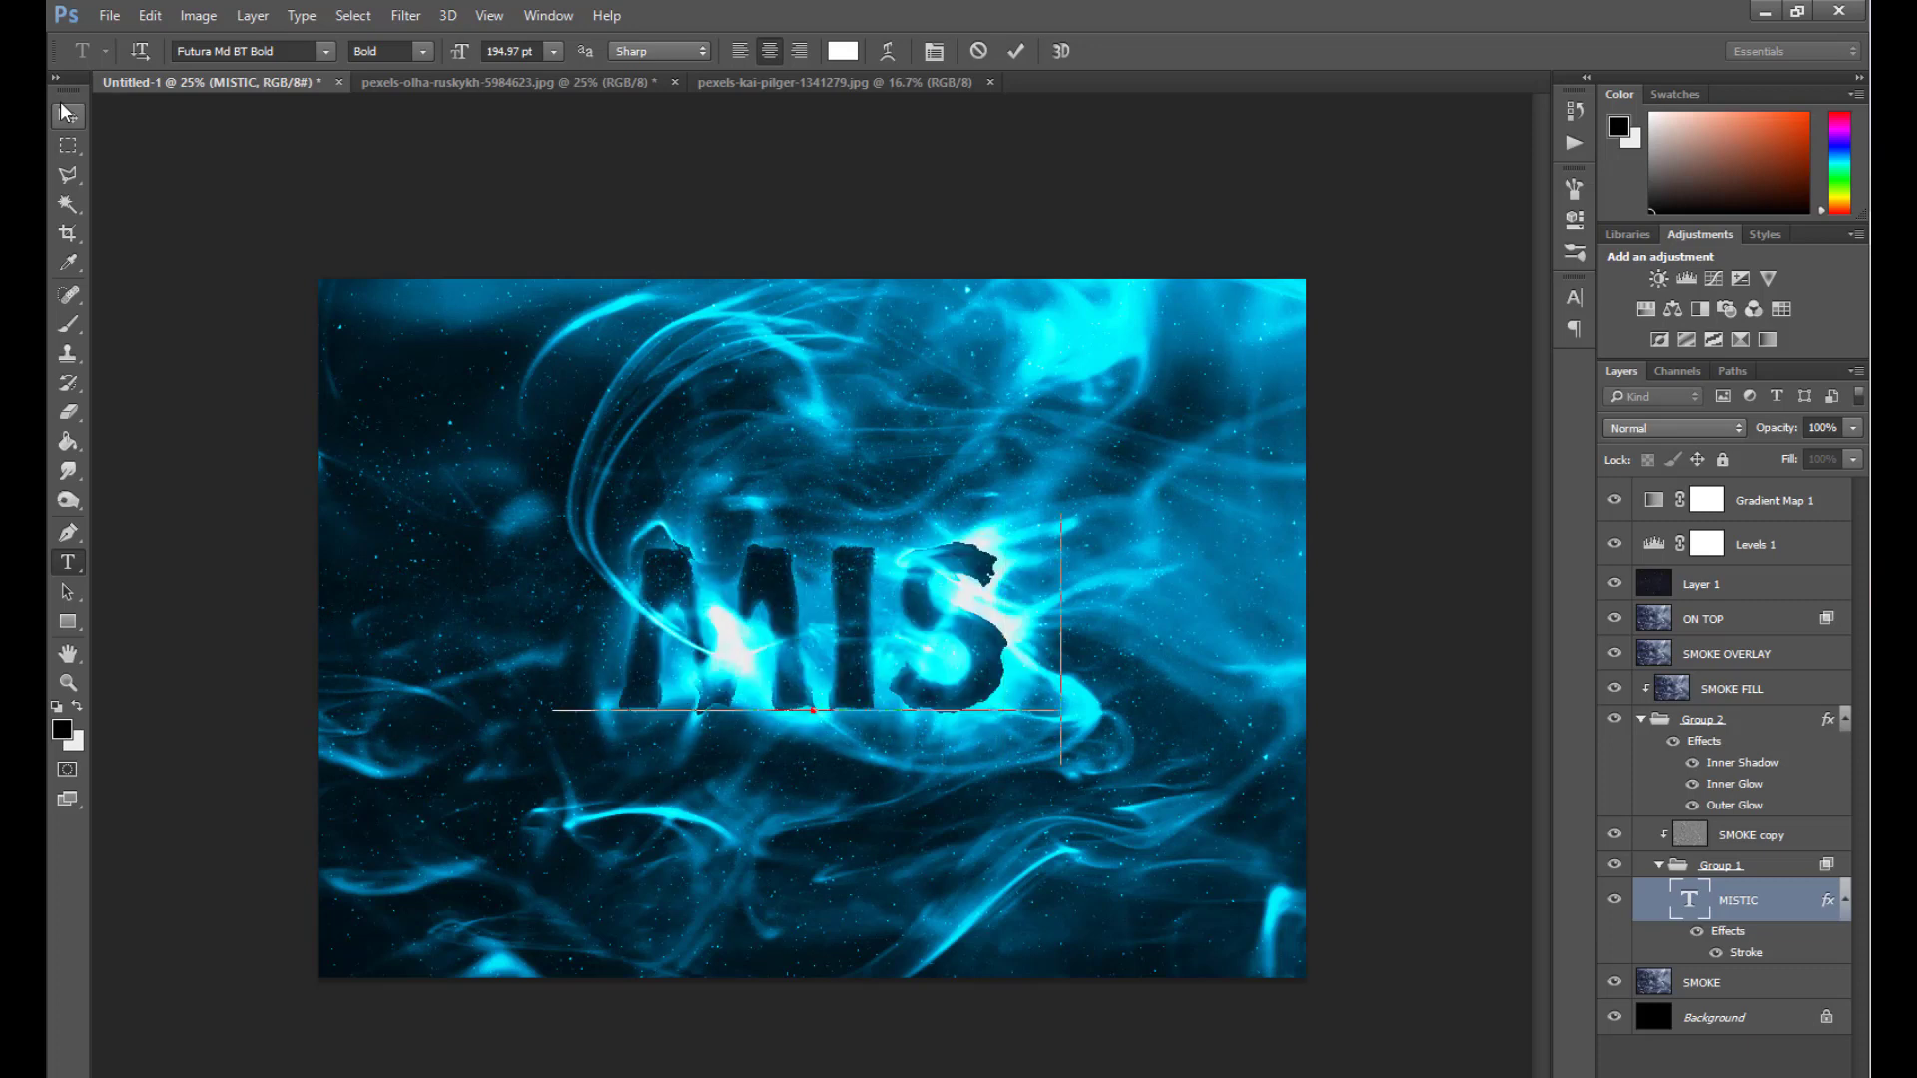
text(TIC)
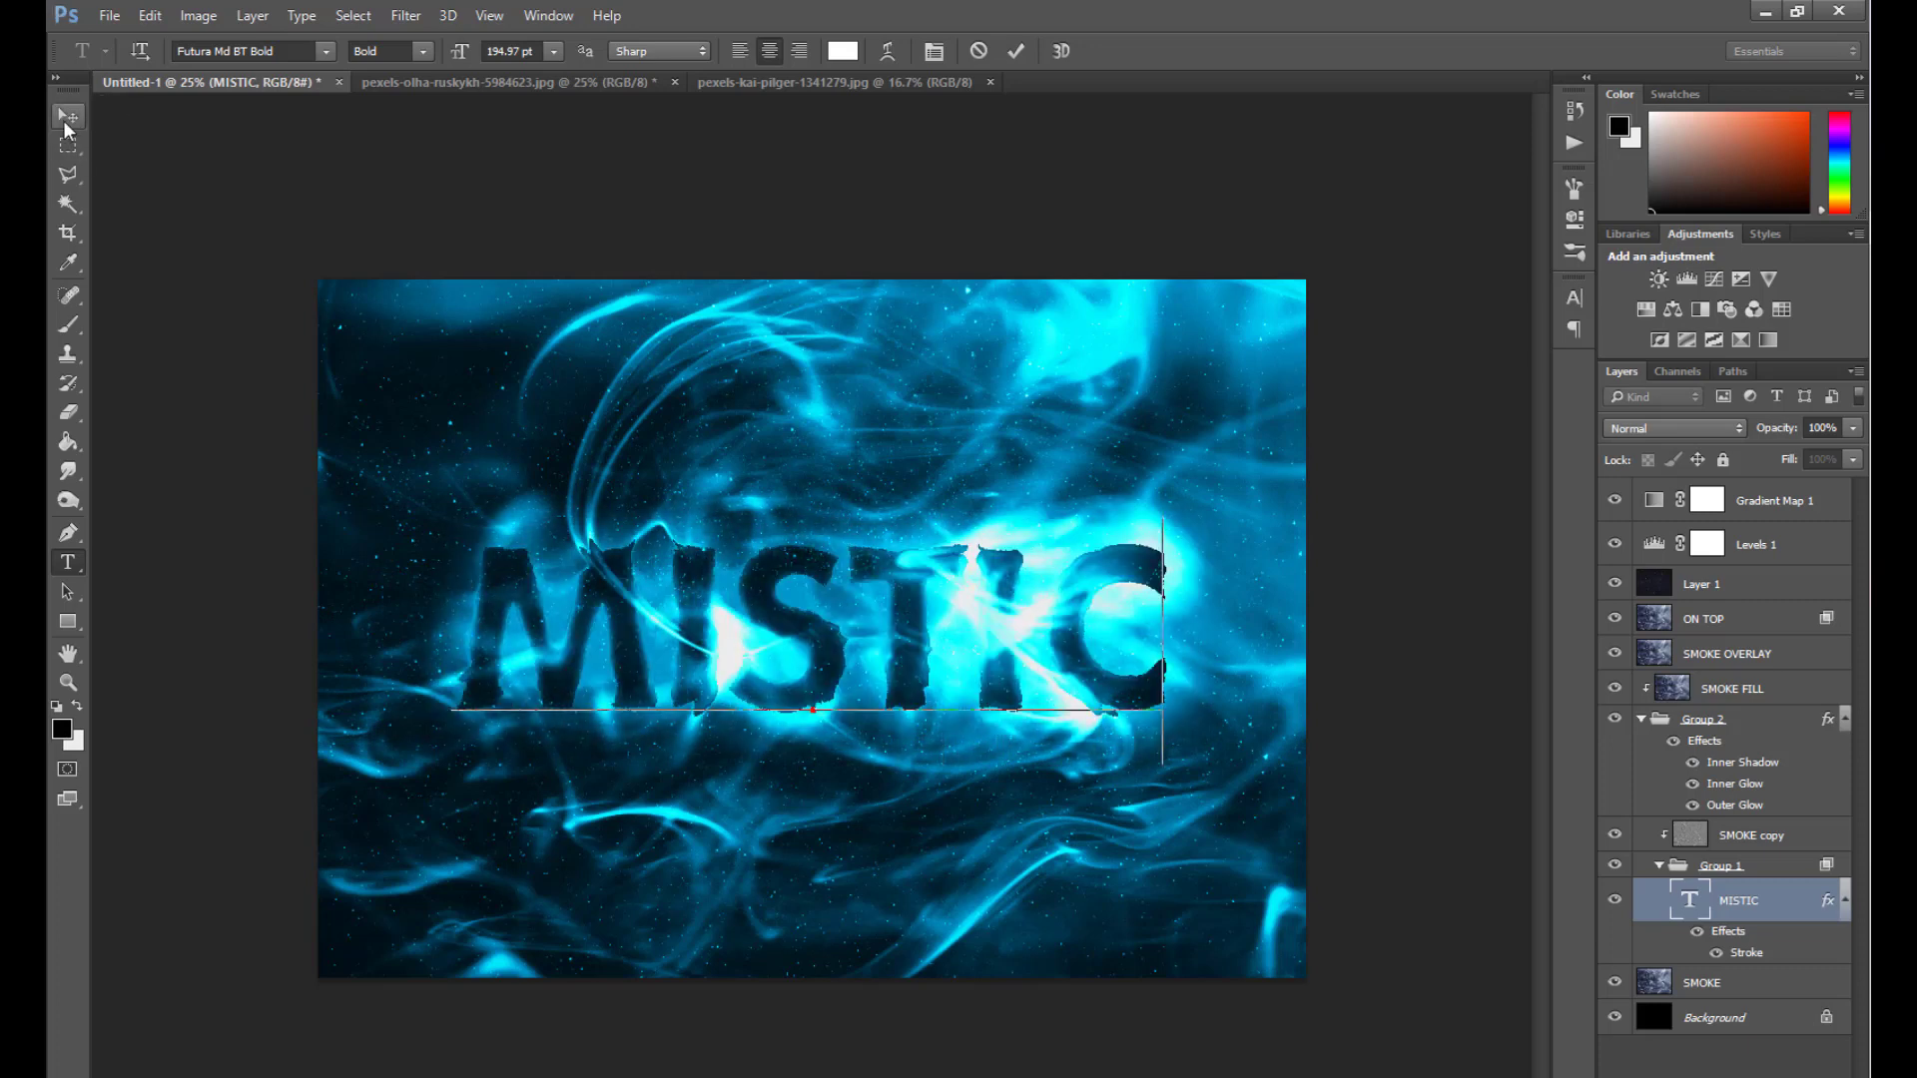
click(67, 114)
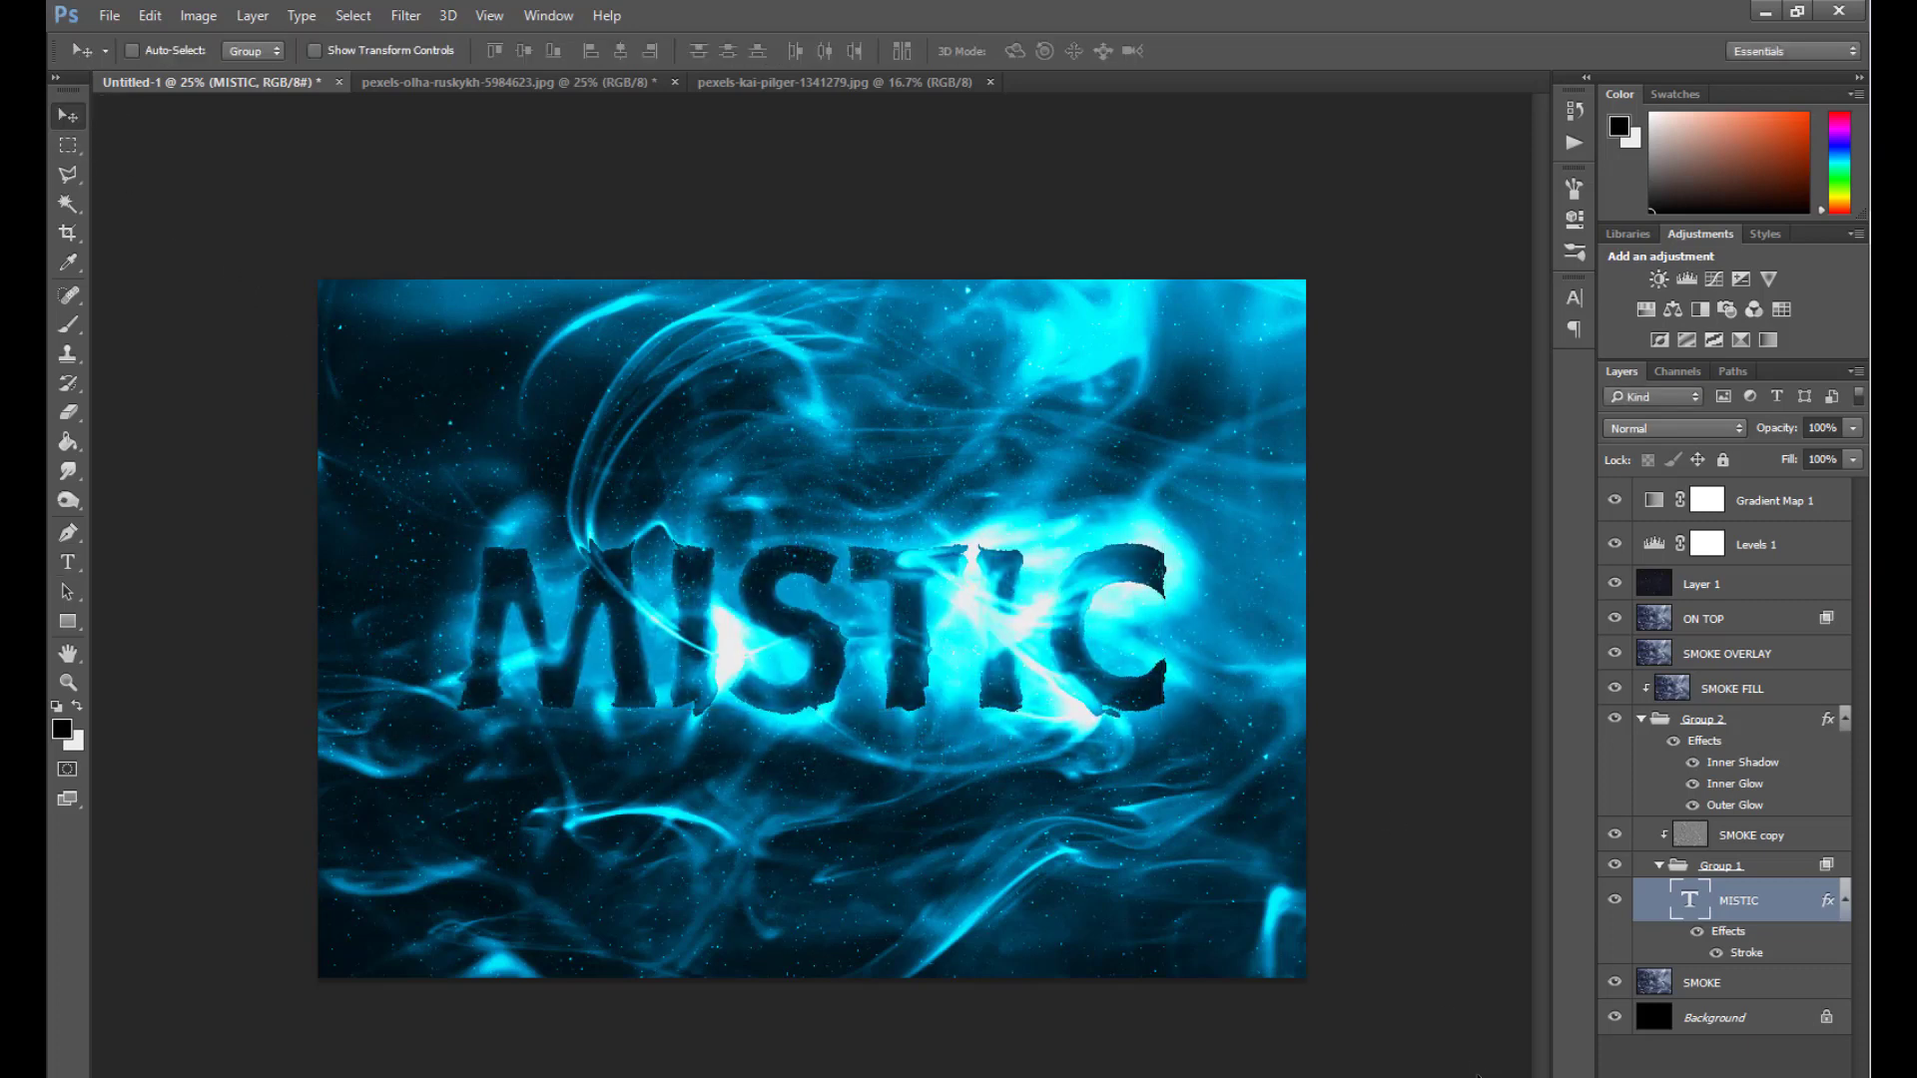